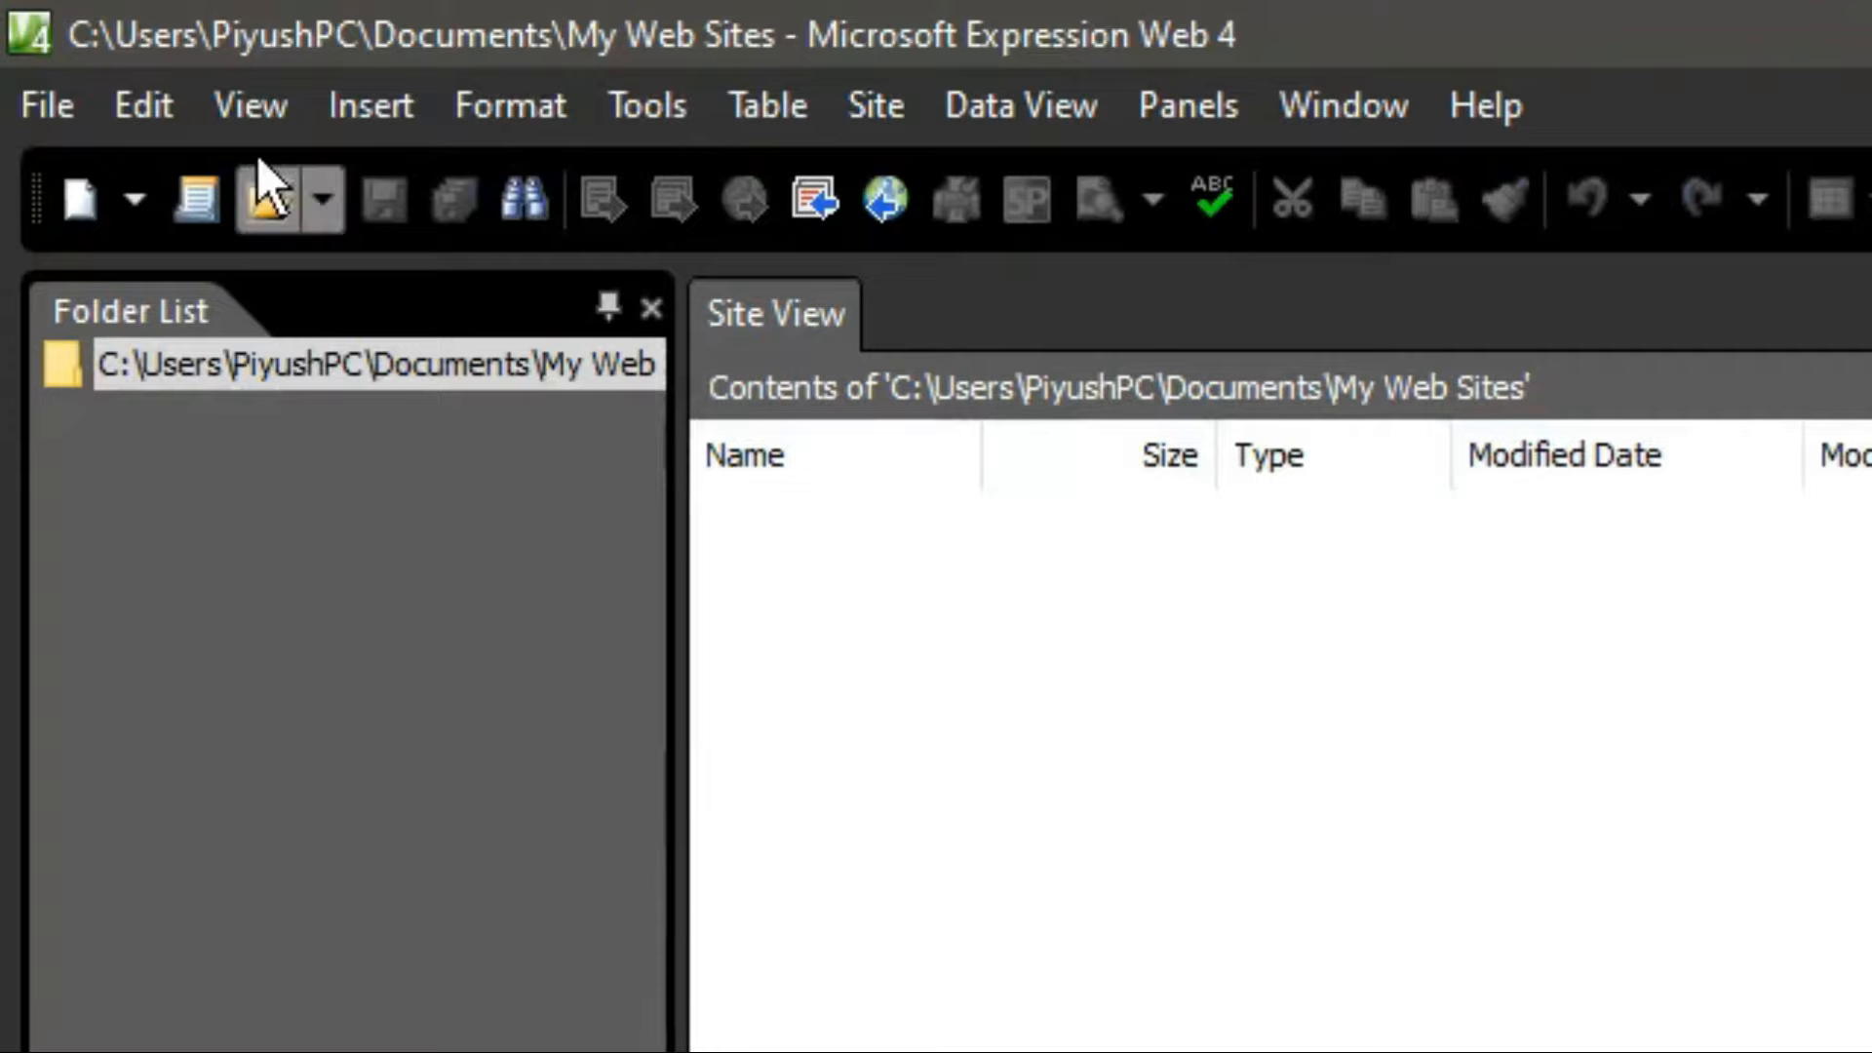
Step: Show the Common toolbar and hide the Standard toolbar
left_click(276, 115)
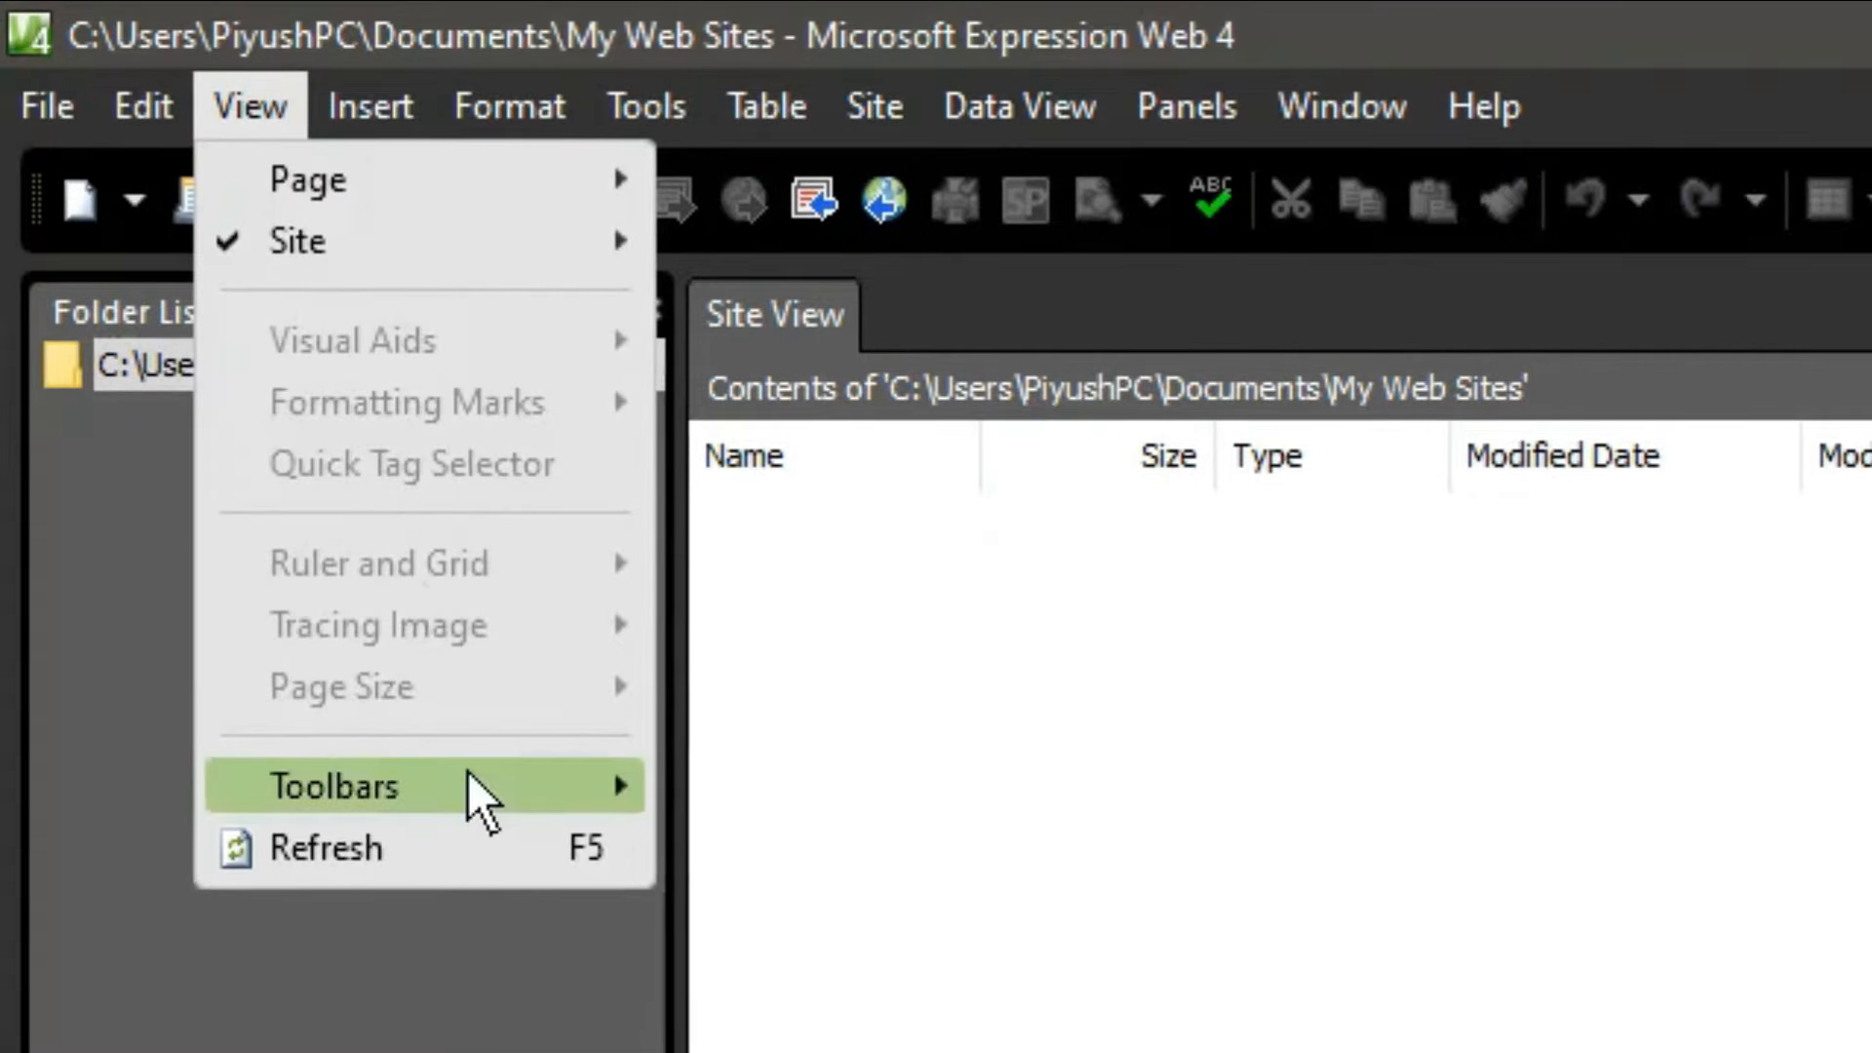
mouse_move(595, 792)
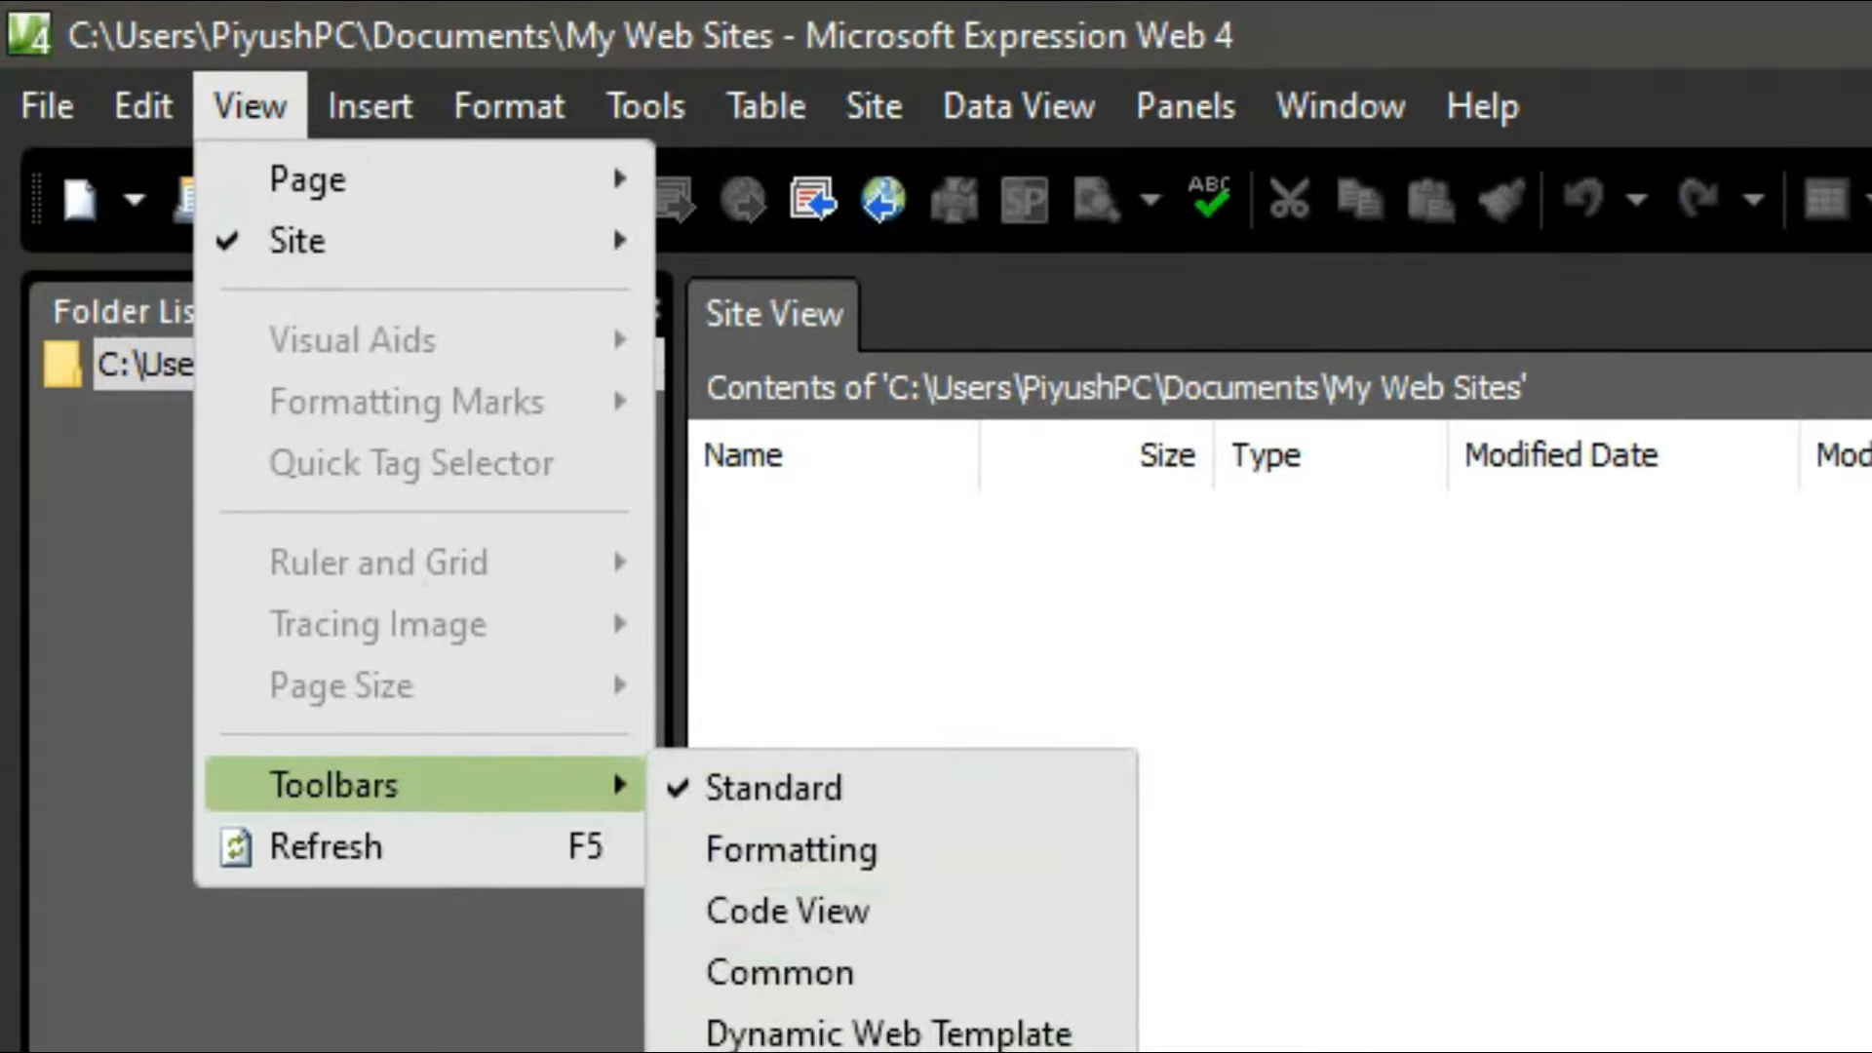
left_click(780, 987)
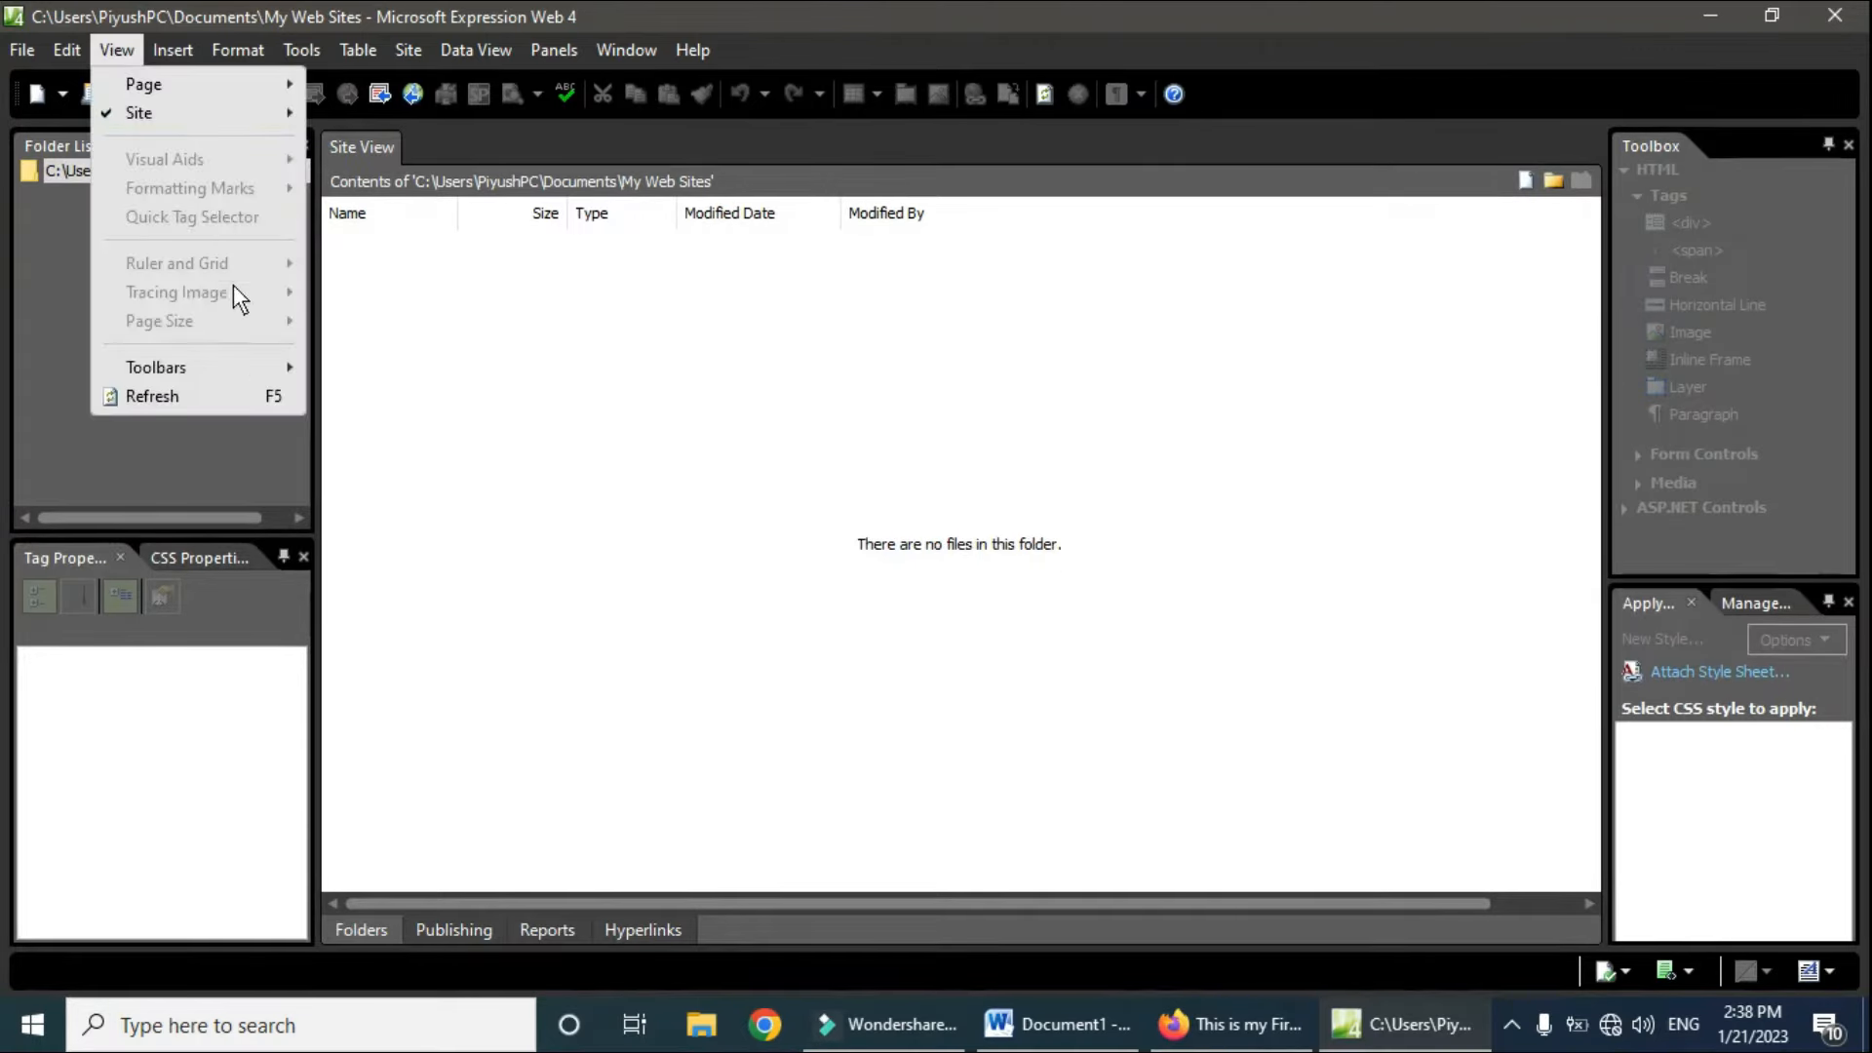
mouse_move(238, 360)
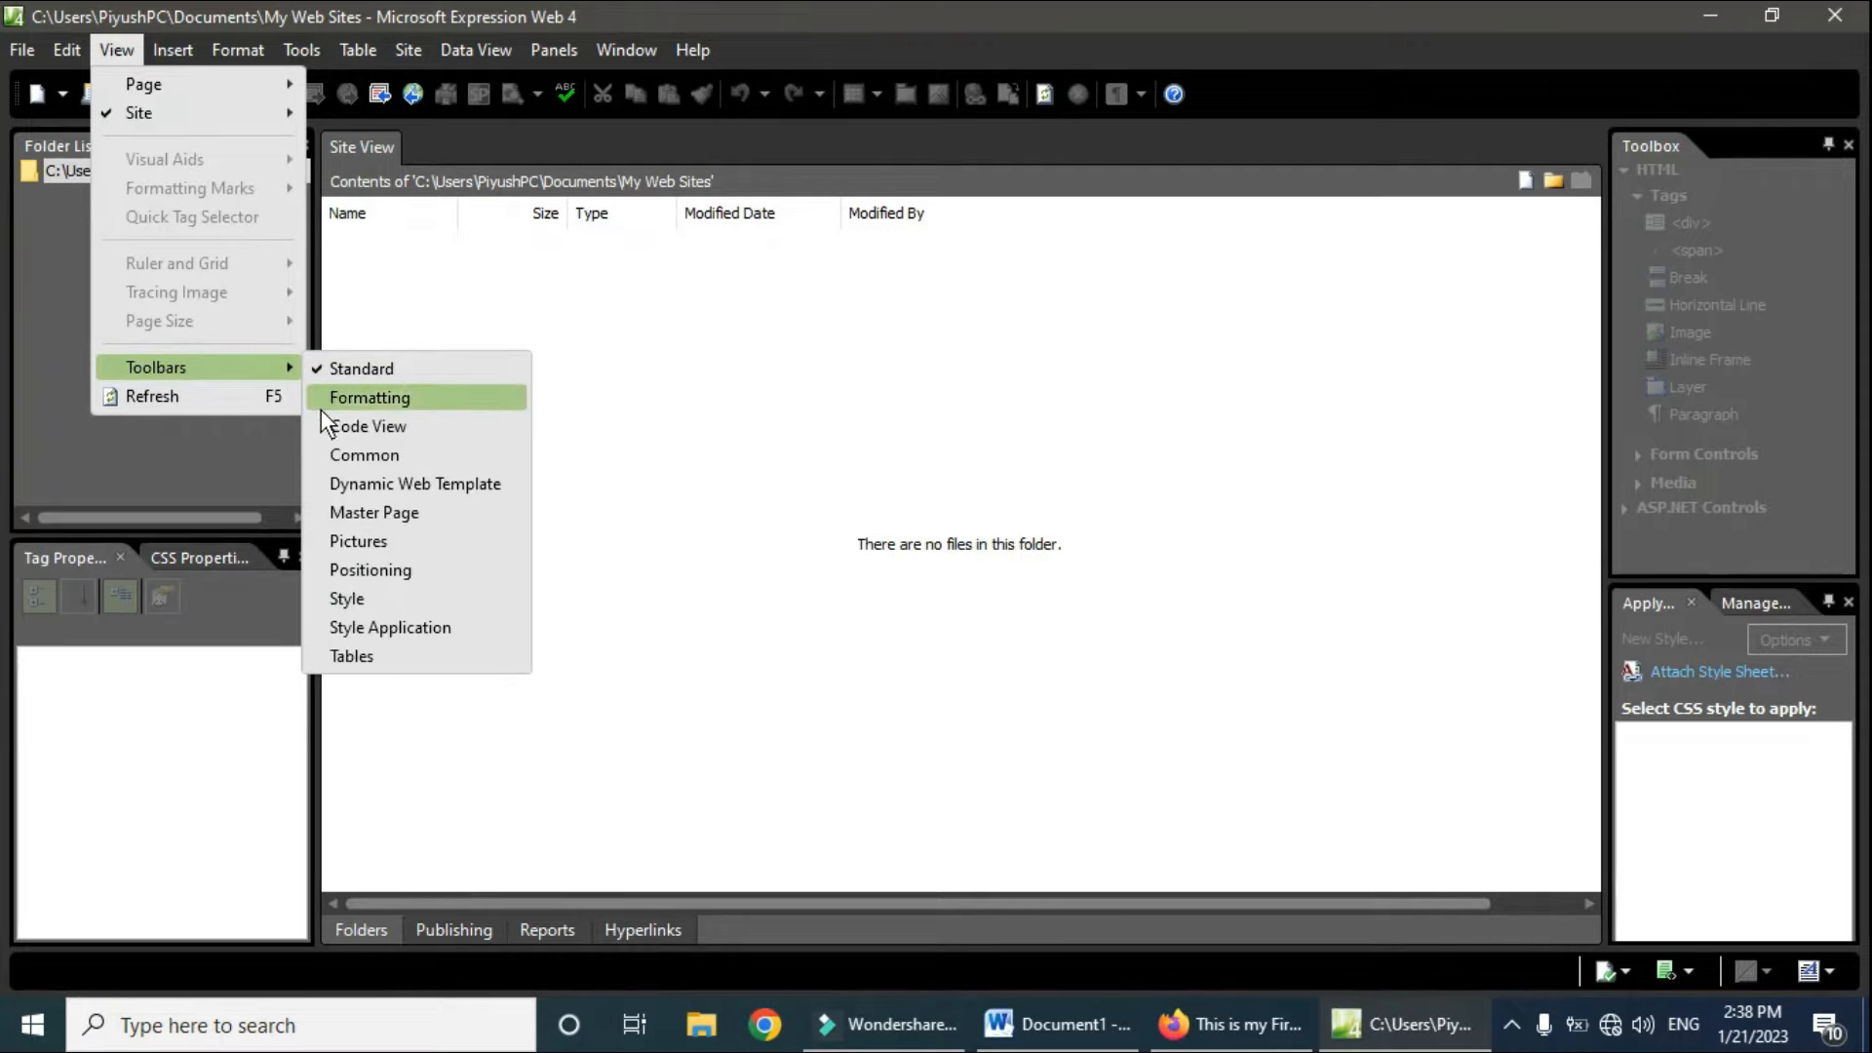
left_click(317, 456)
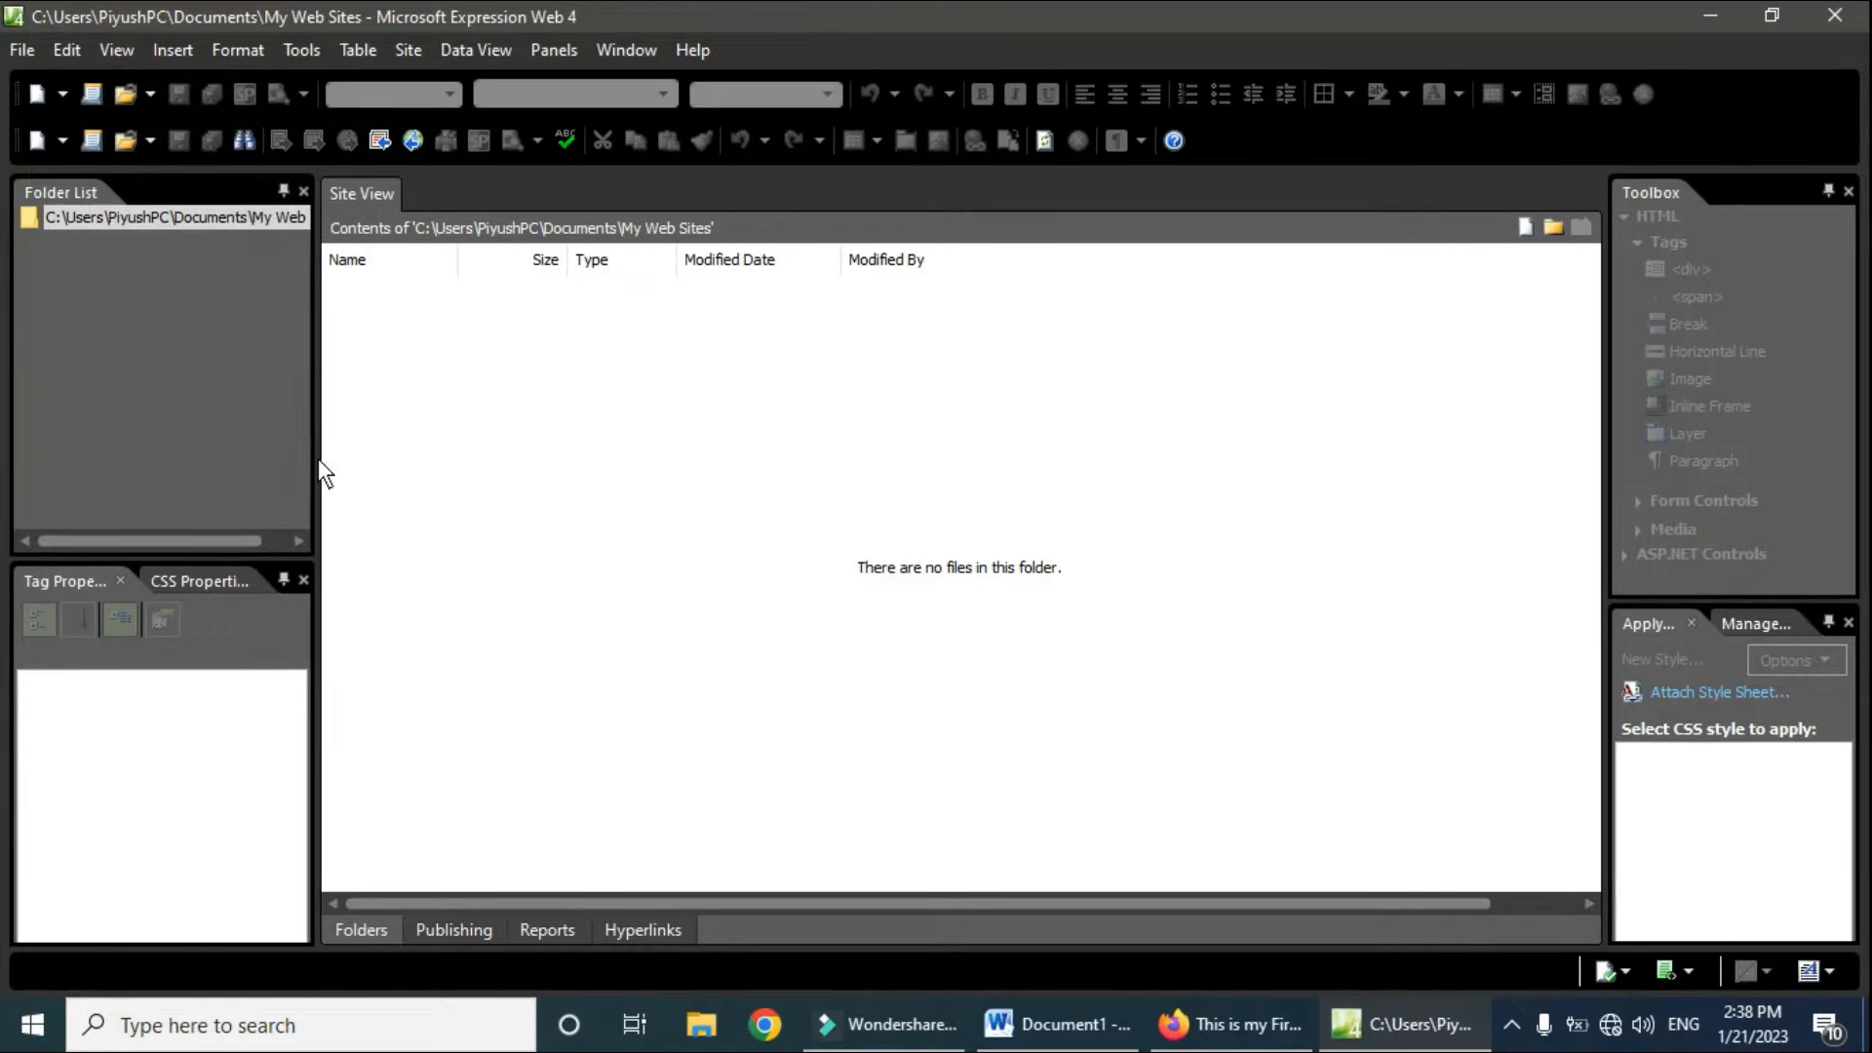
left_click(124, 57)
mouse_move(261, 361)
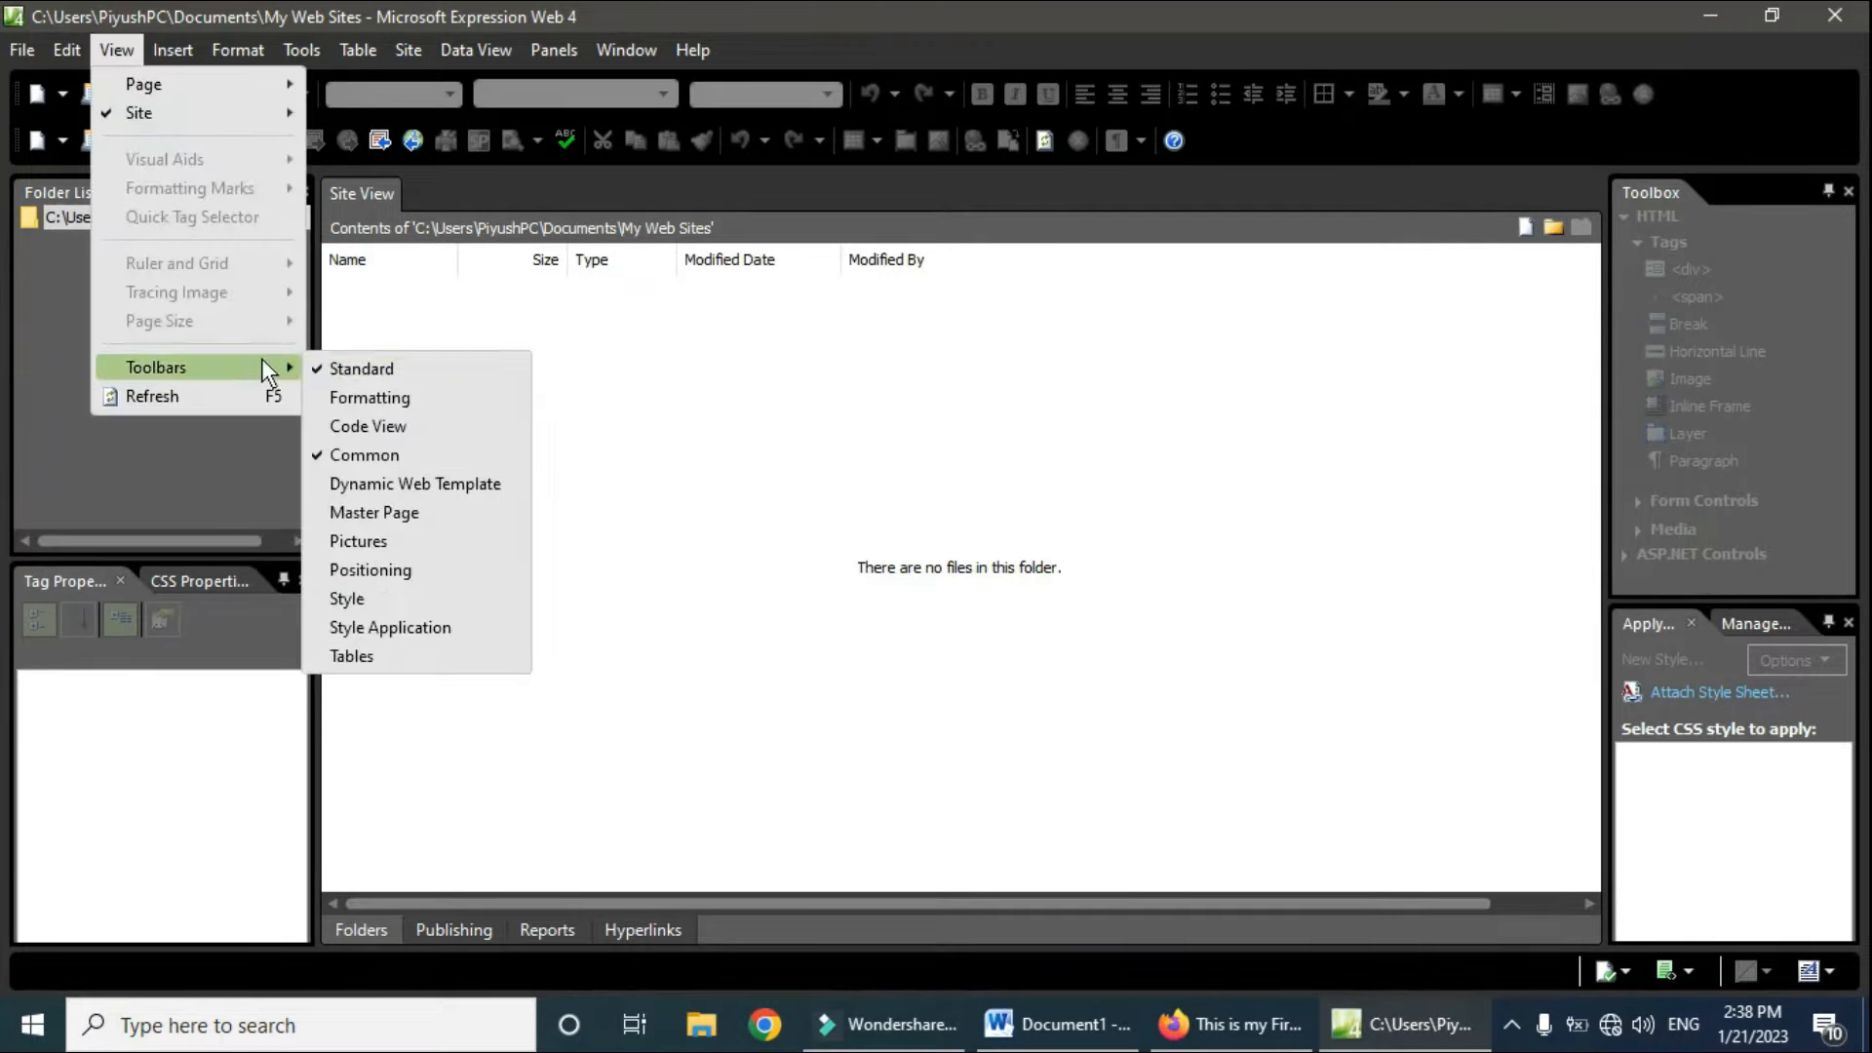
left_click(320, 371)
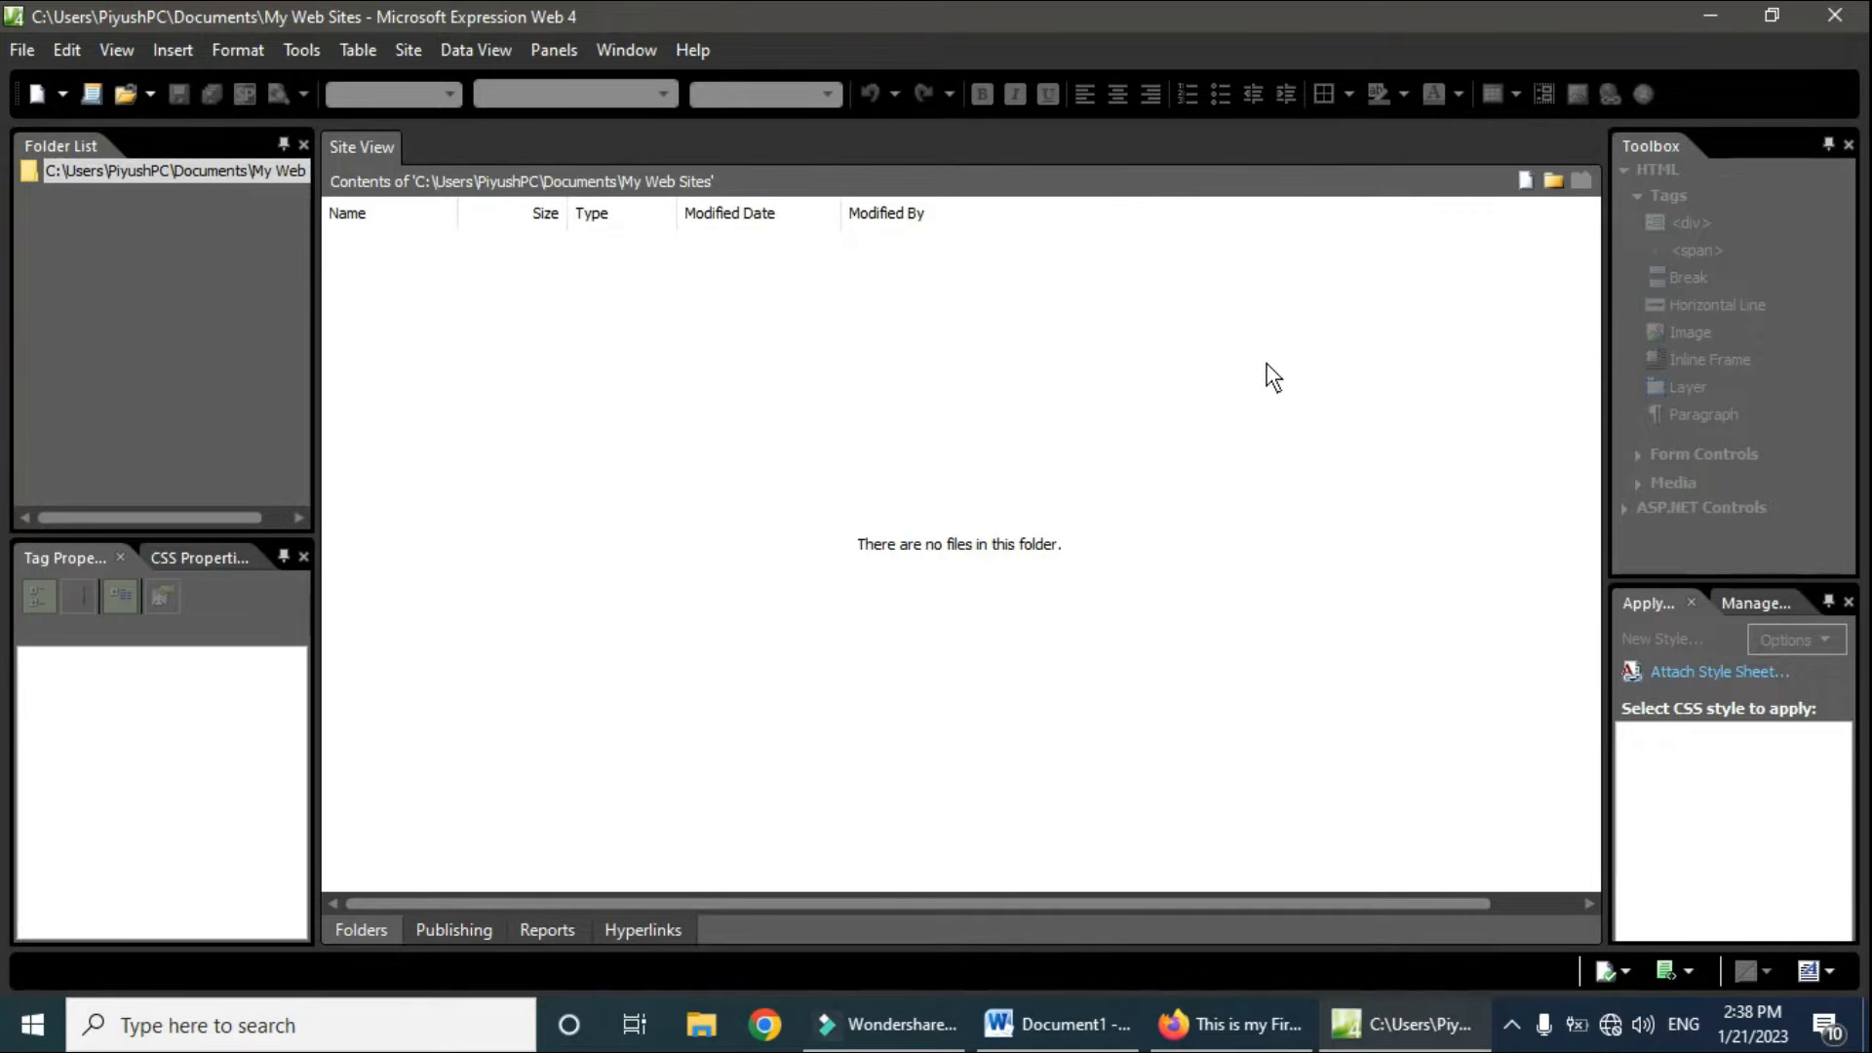
Step: Create a new blank HTML page from the General page types
left_click(21, 50)
mouse_move(60, 85)
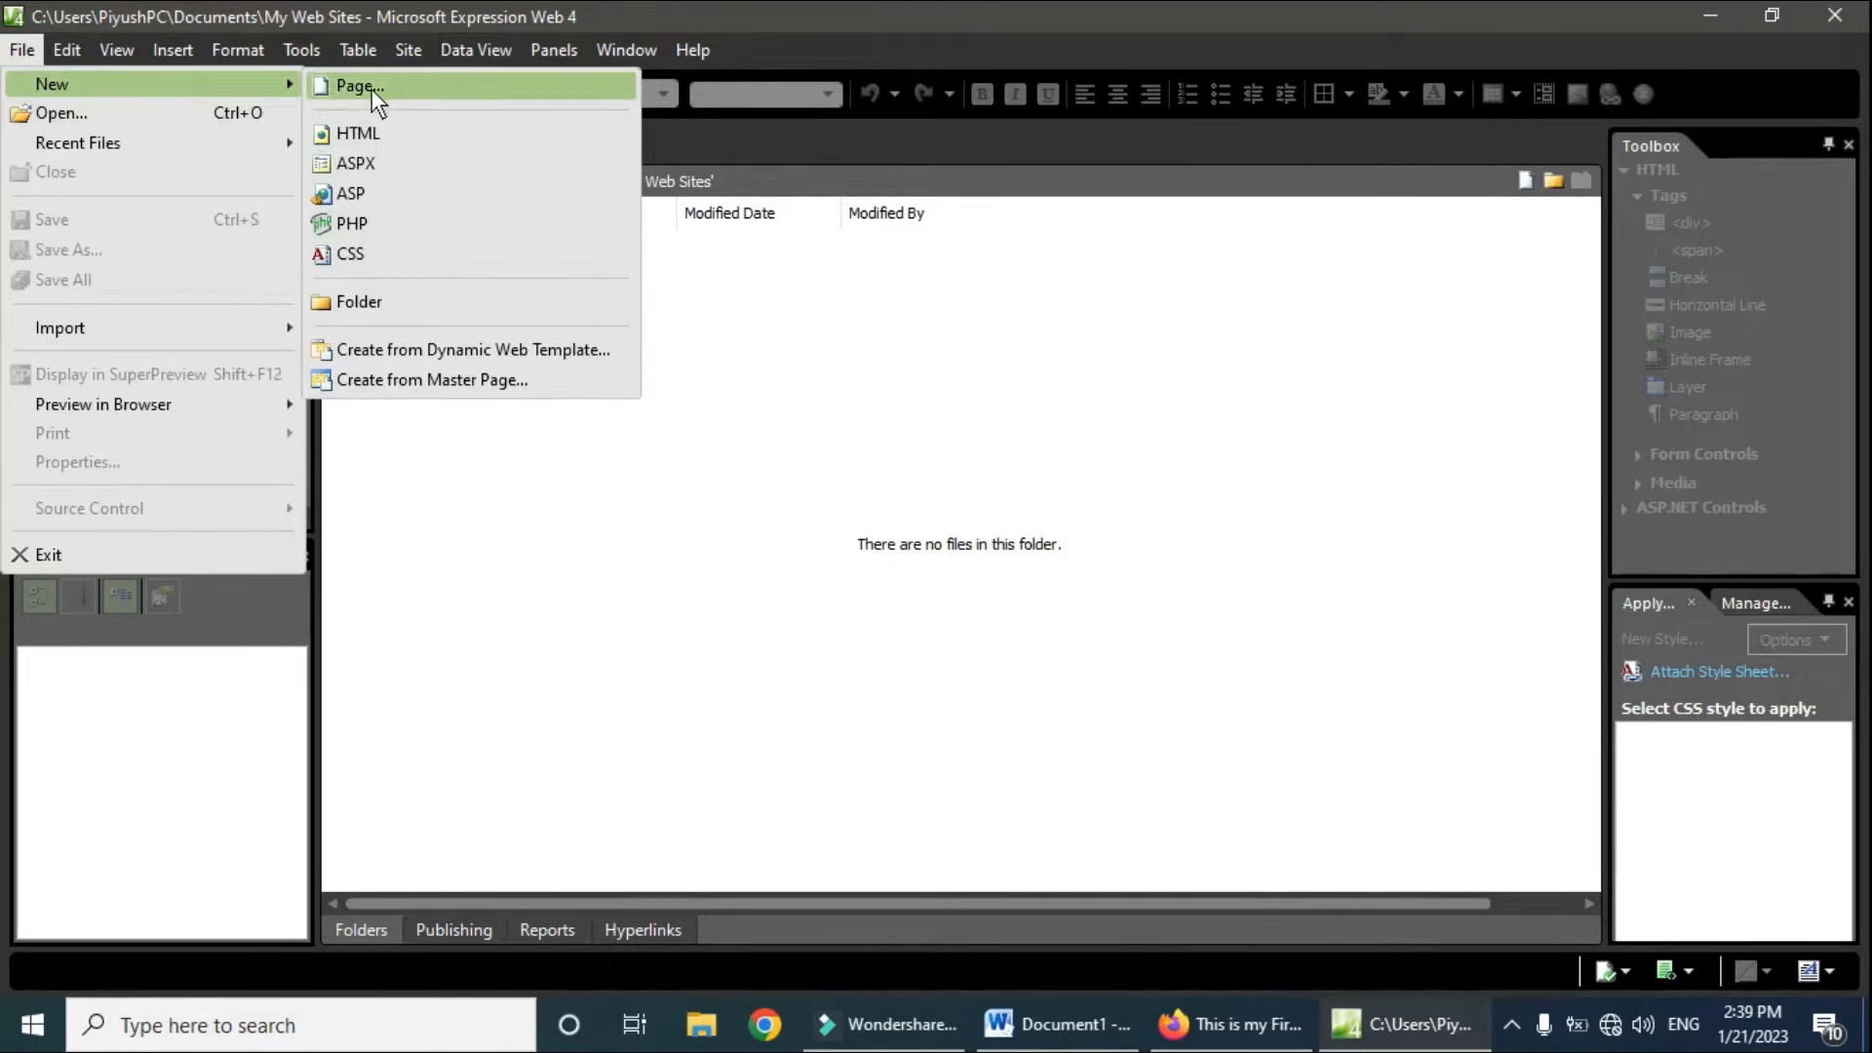
left_click(456, 83)
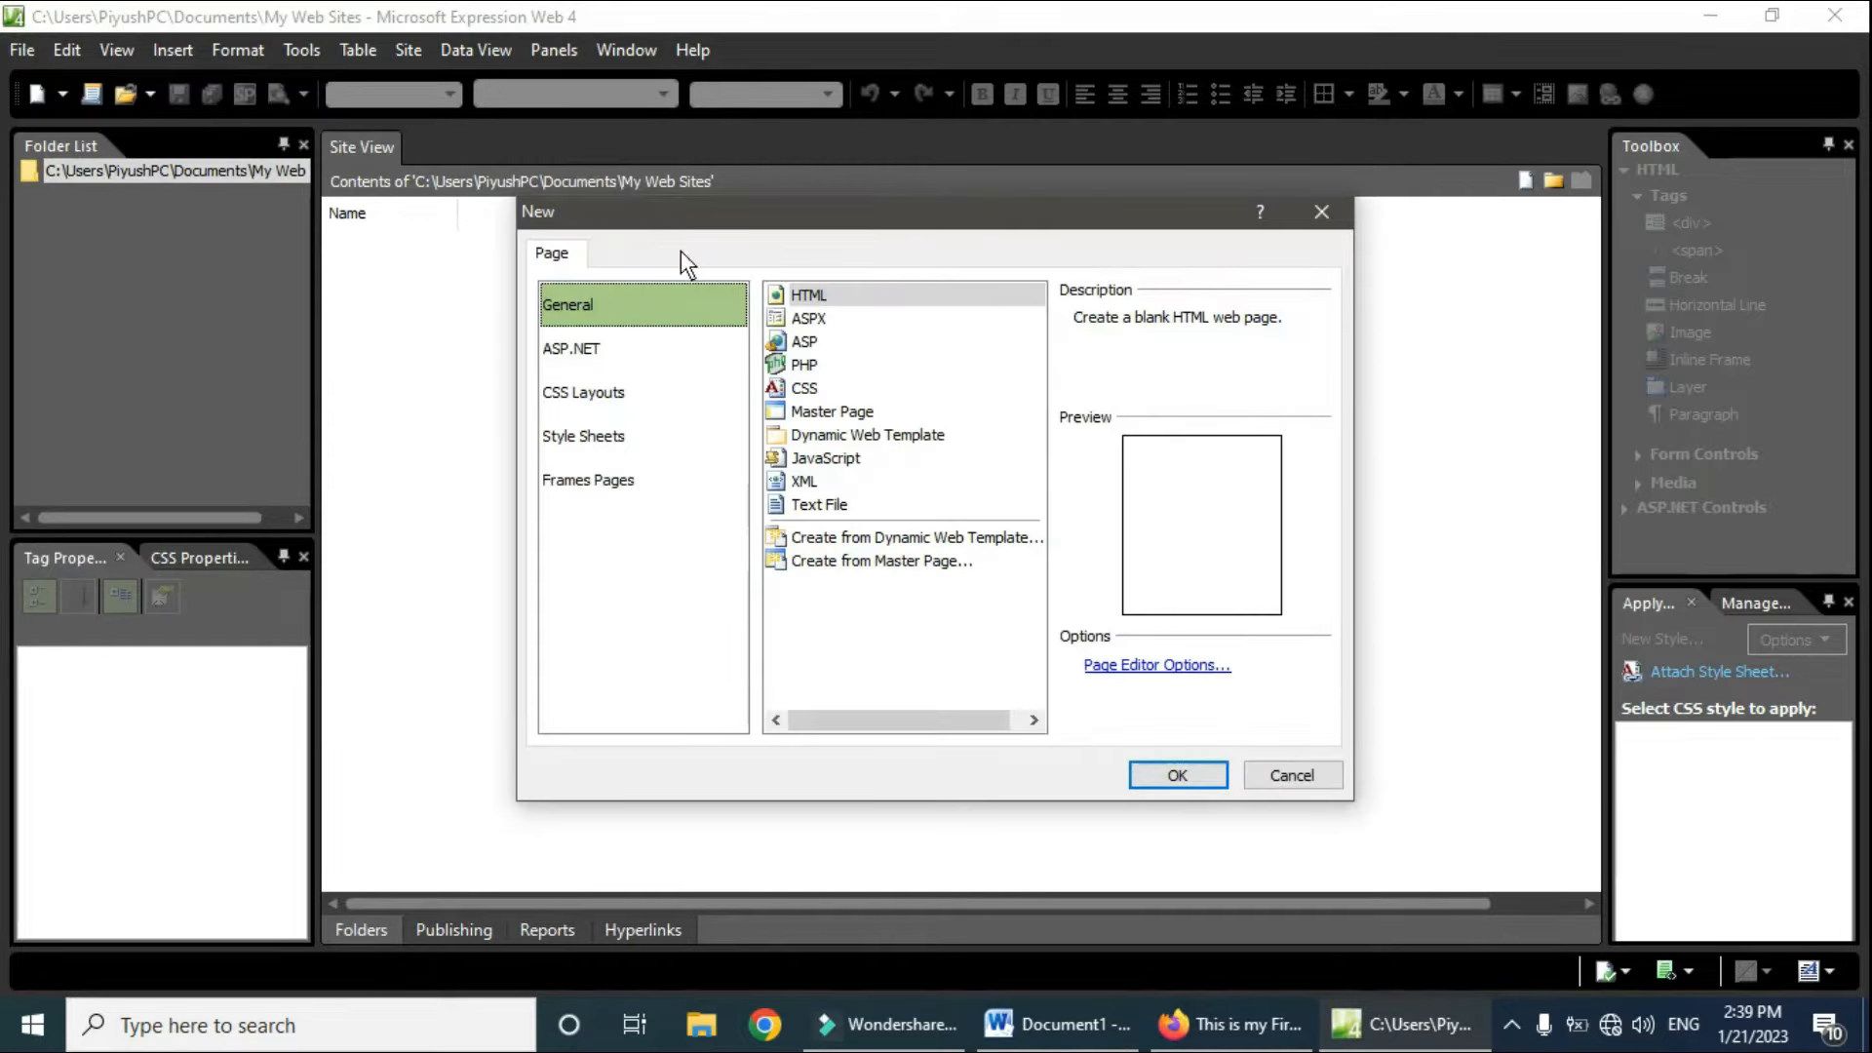
left_click(836, 301)
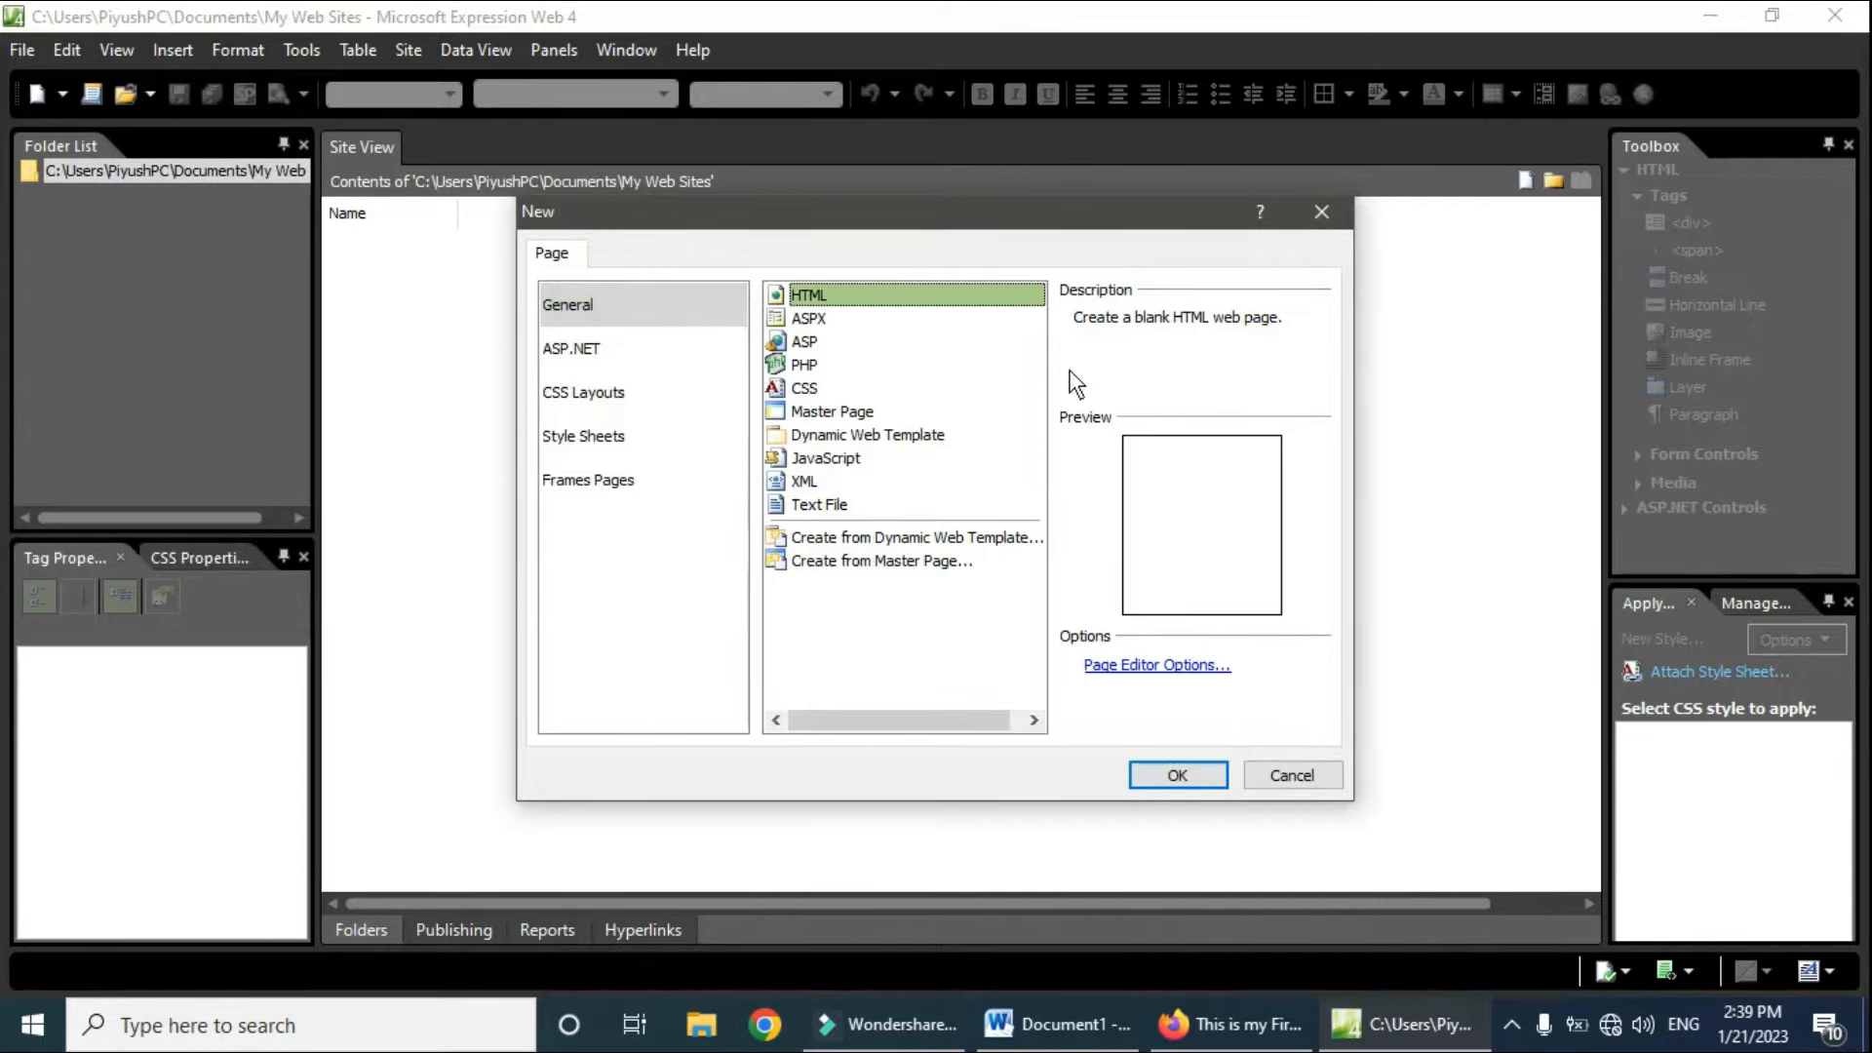
left_click(1191, 777)
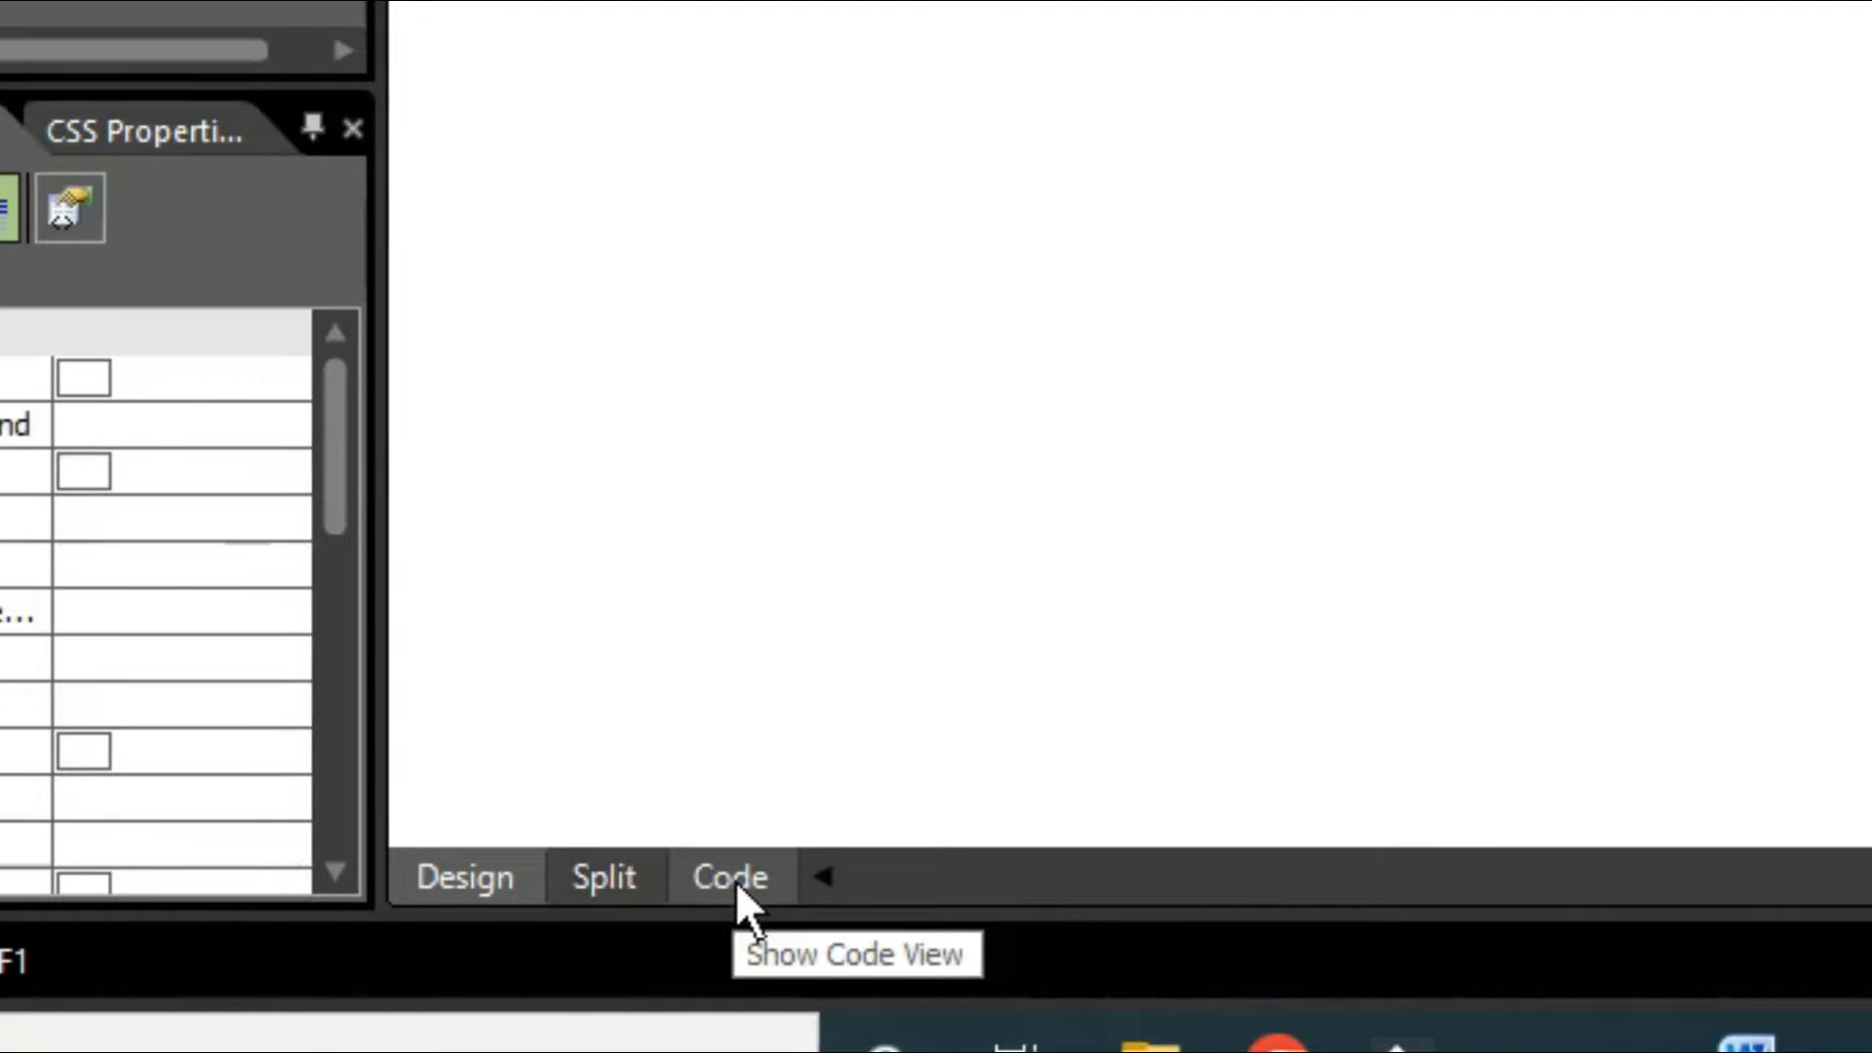
Step: View the blank page in Code view and Split view, then return to Design view
left_click(734, 882)
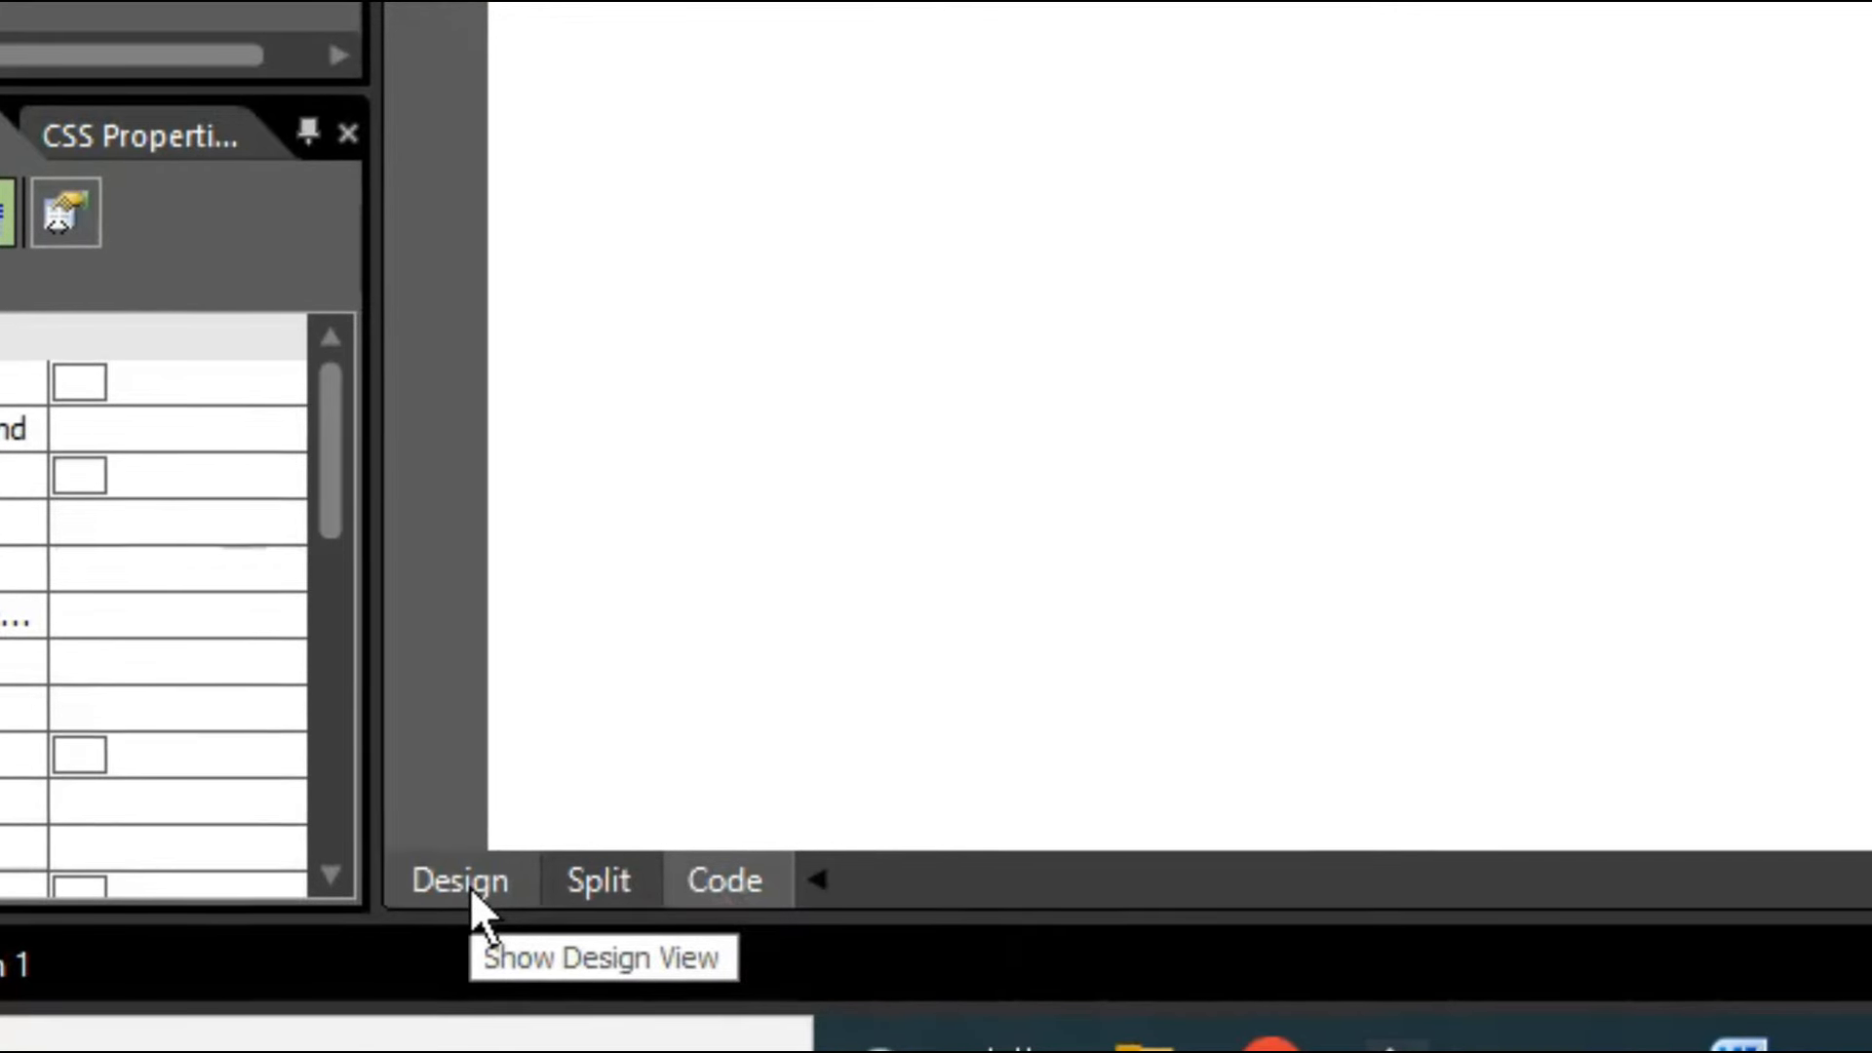
left_click(595, 884)
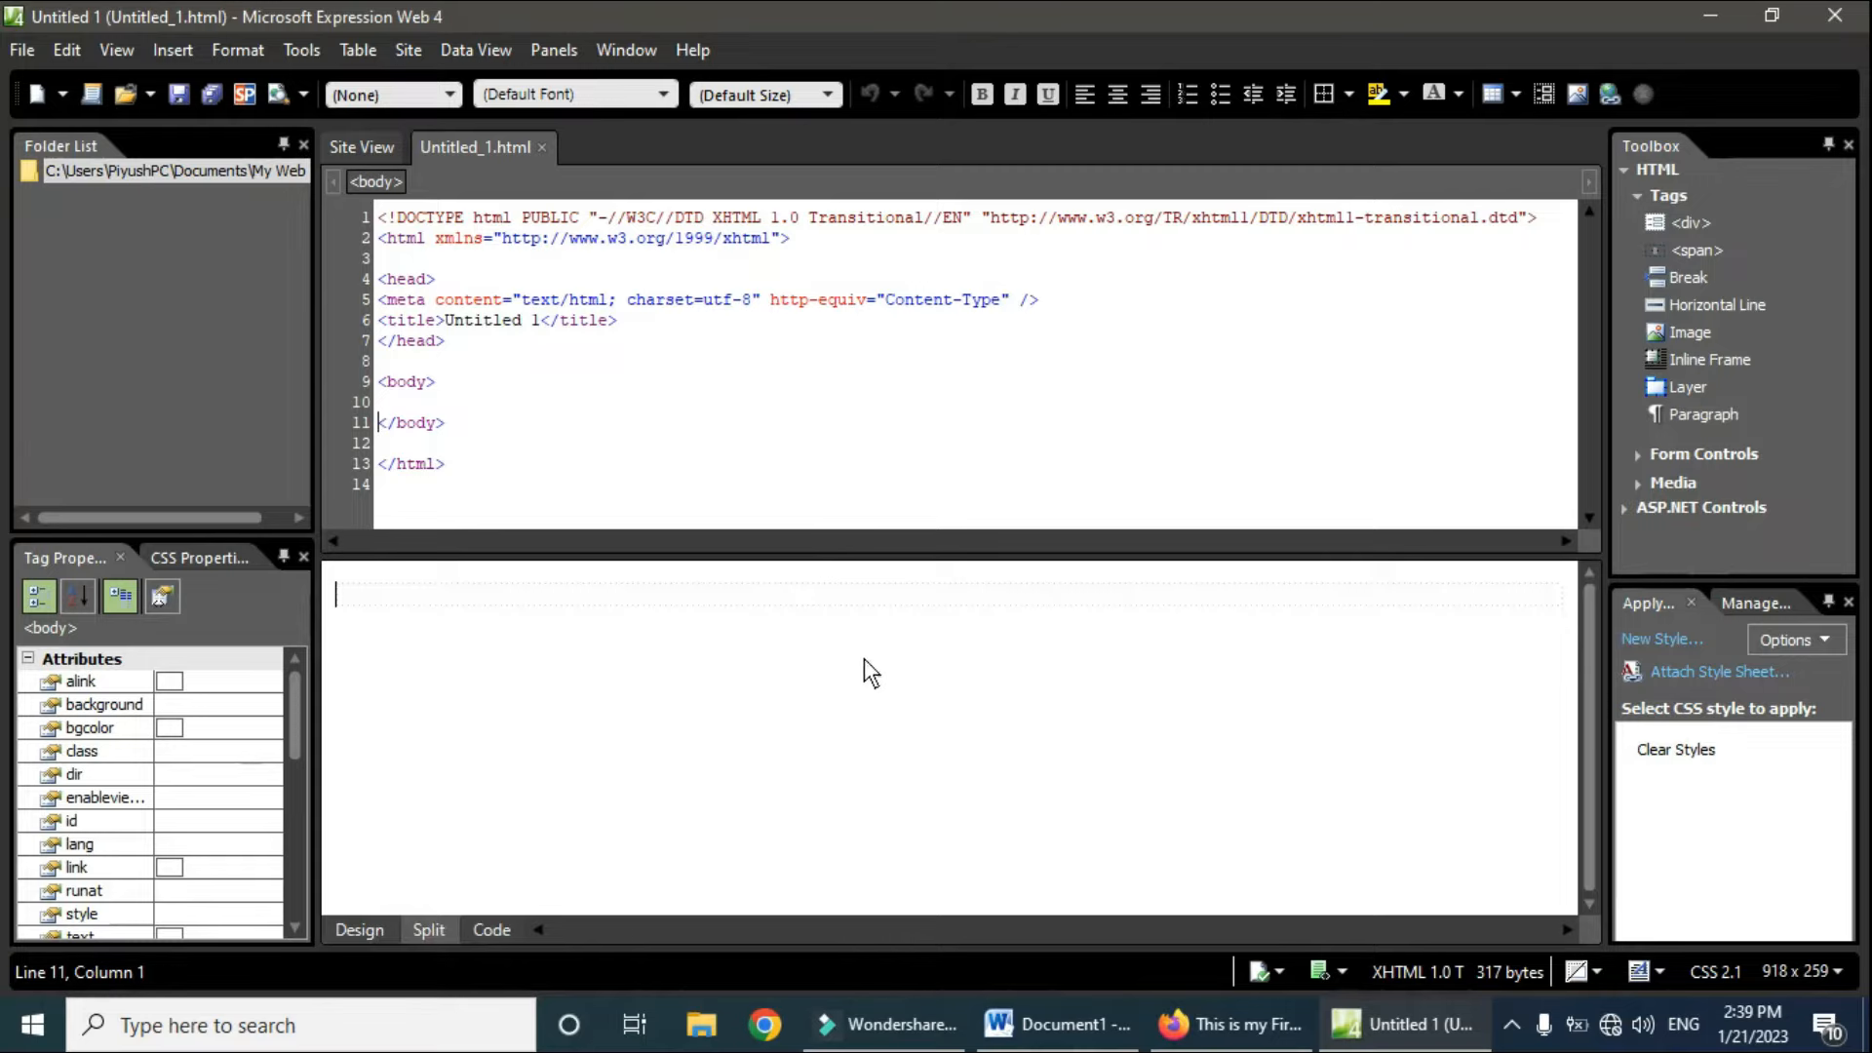
left_click(361, 931)
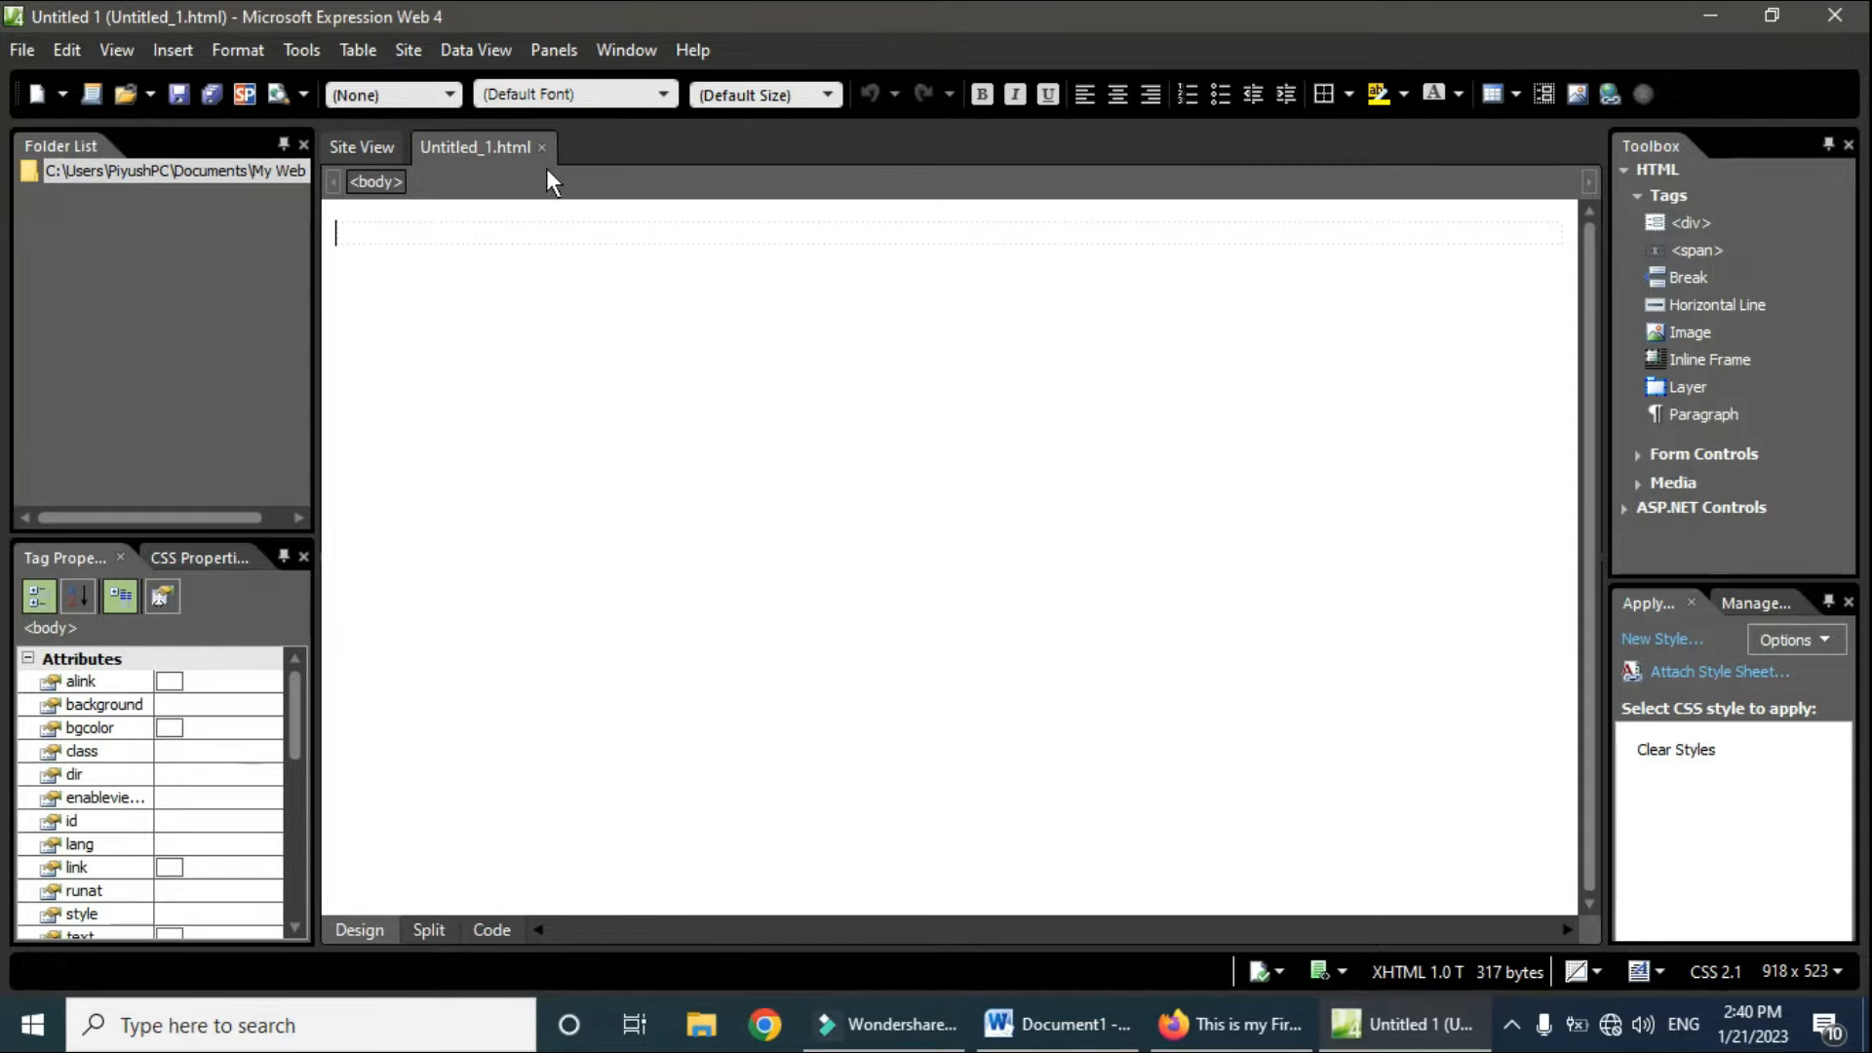
Step: Save the page as default.html in the My Web Sites folder with the page title MY FIRST WEB PAGE
left_click(179, 94)
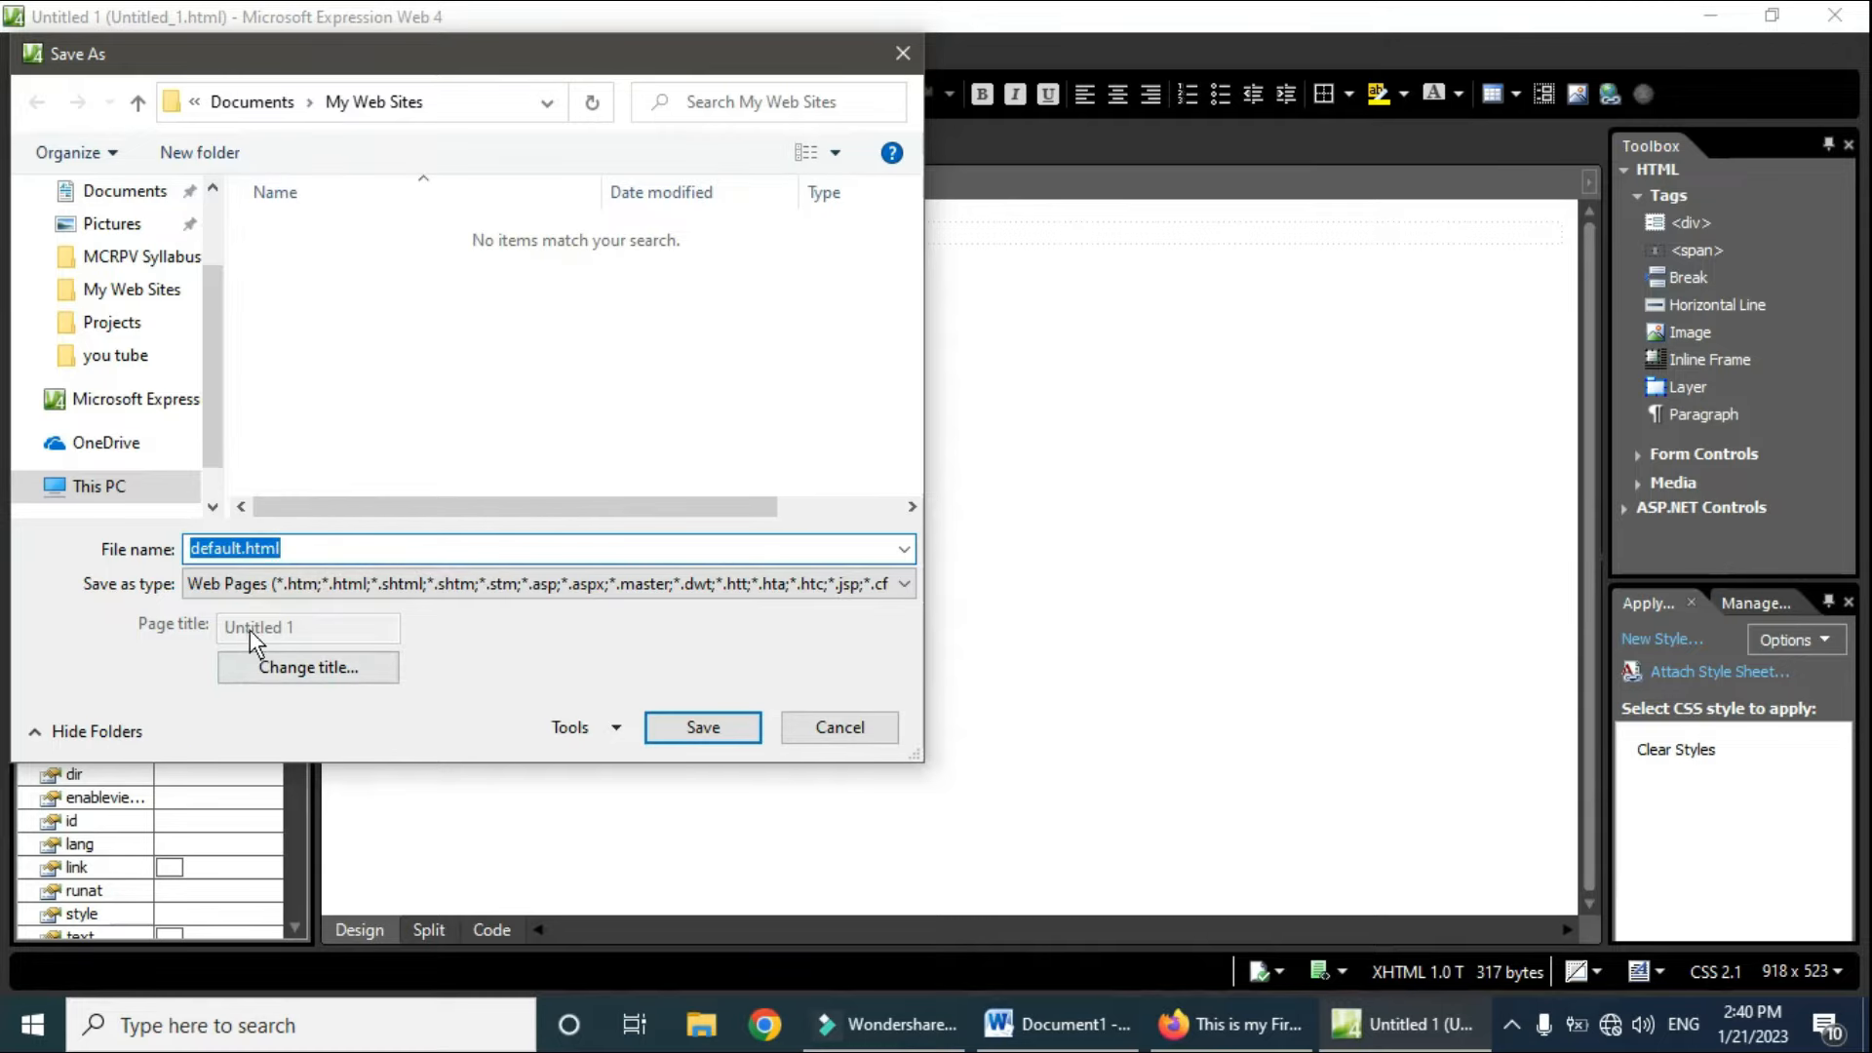
left_click(320, 669)
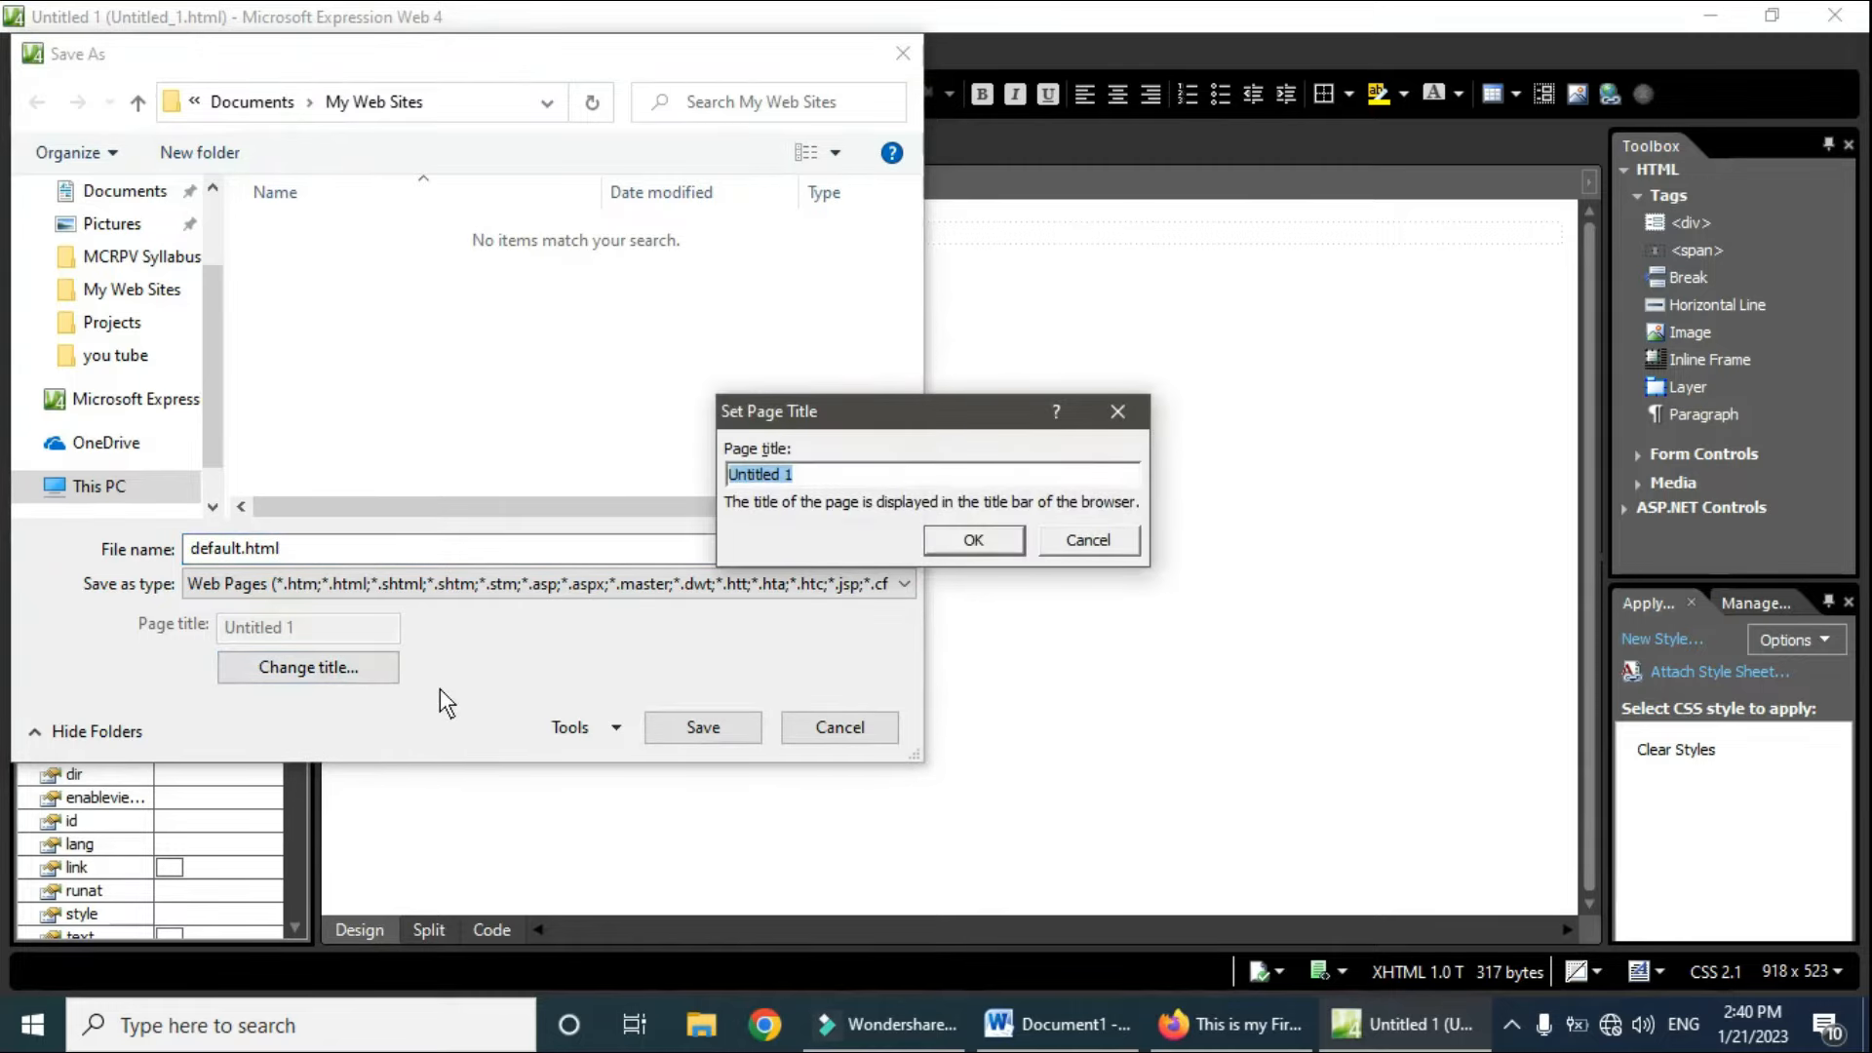
key("BackSpace")
type("t")
key("BackSpace")
type("my")
key("BackSpace")
key("BackSpace")
type("MY FIRST WEB PAG")
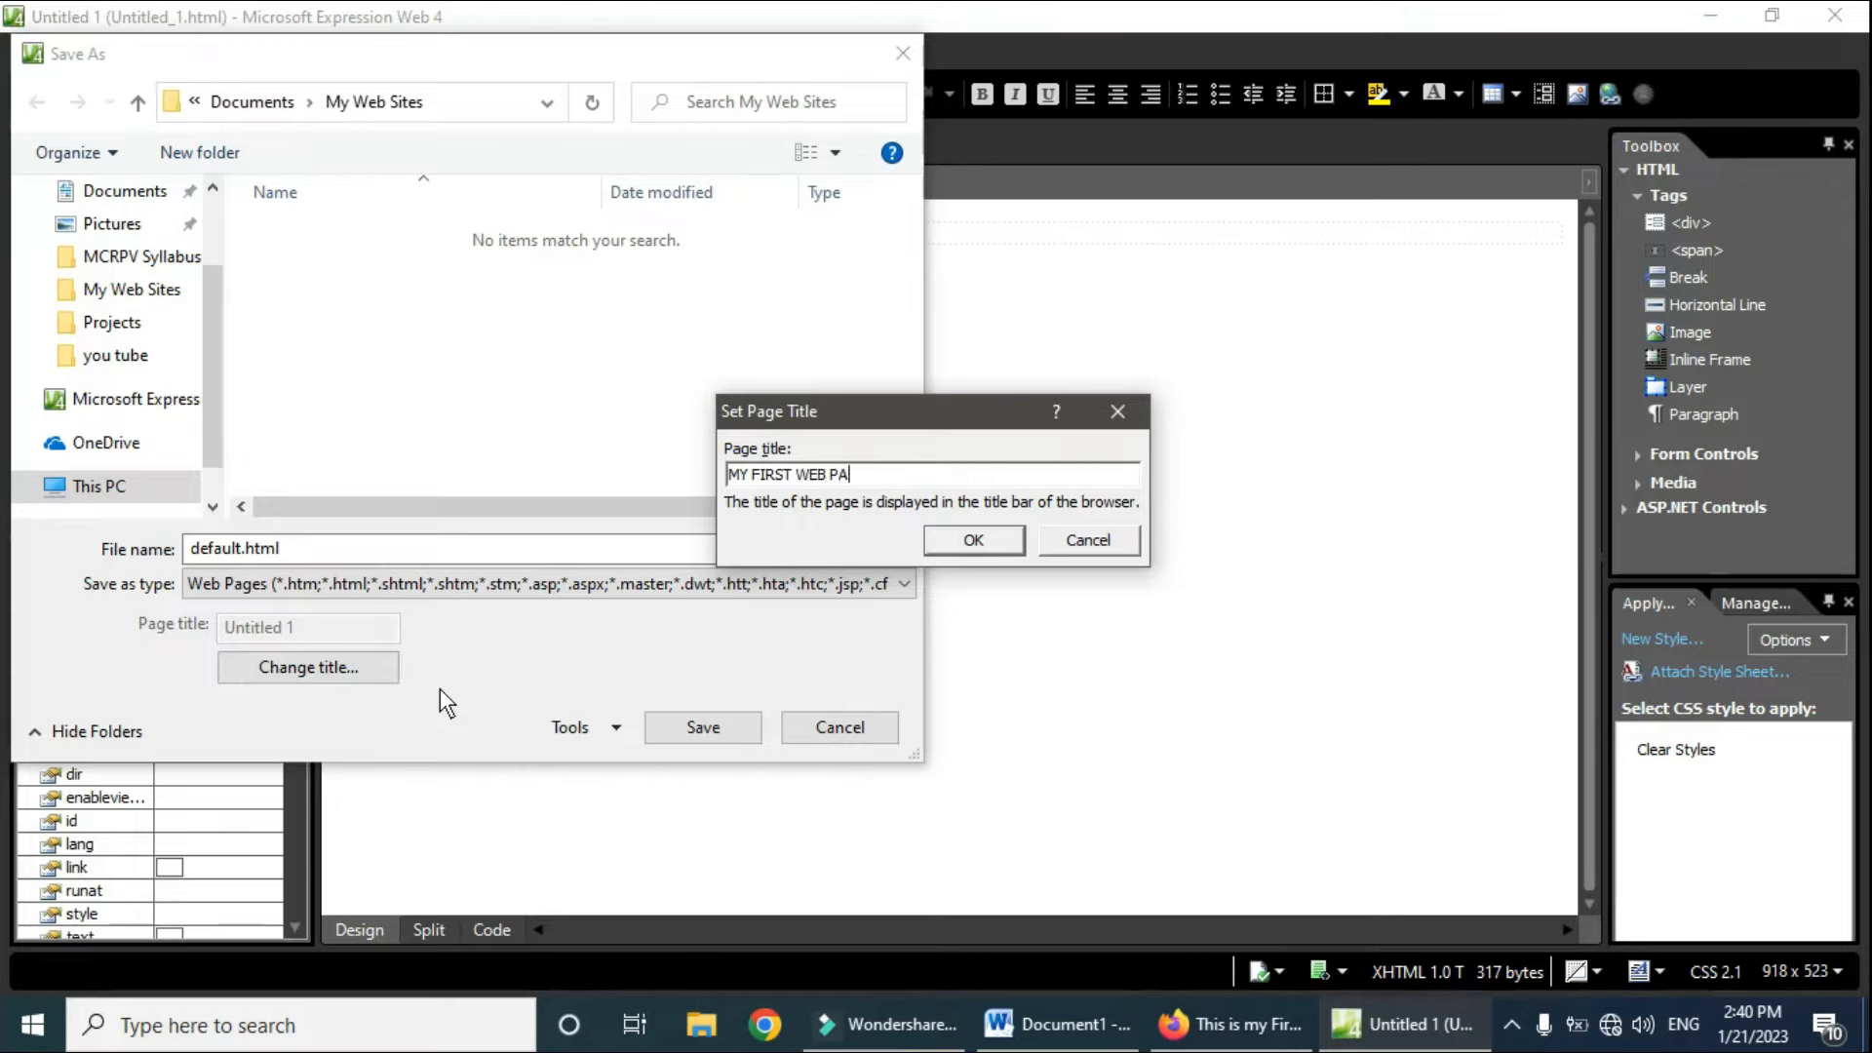
type("E")
left_click(973, 544)
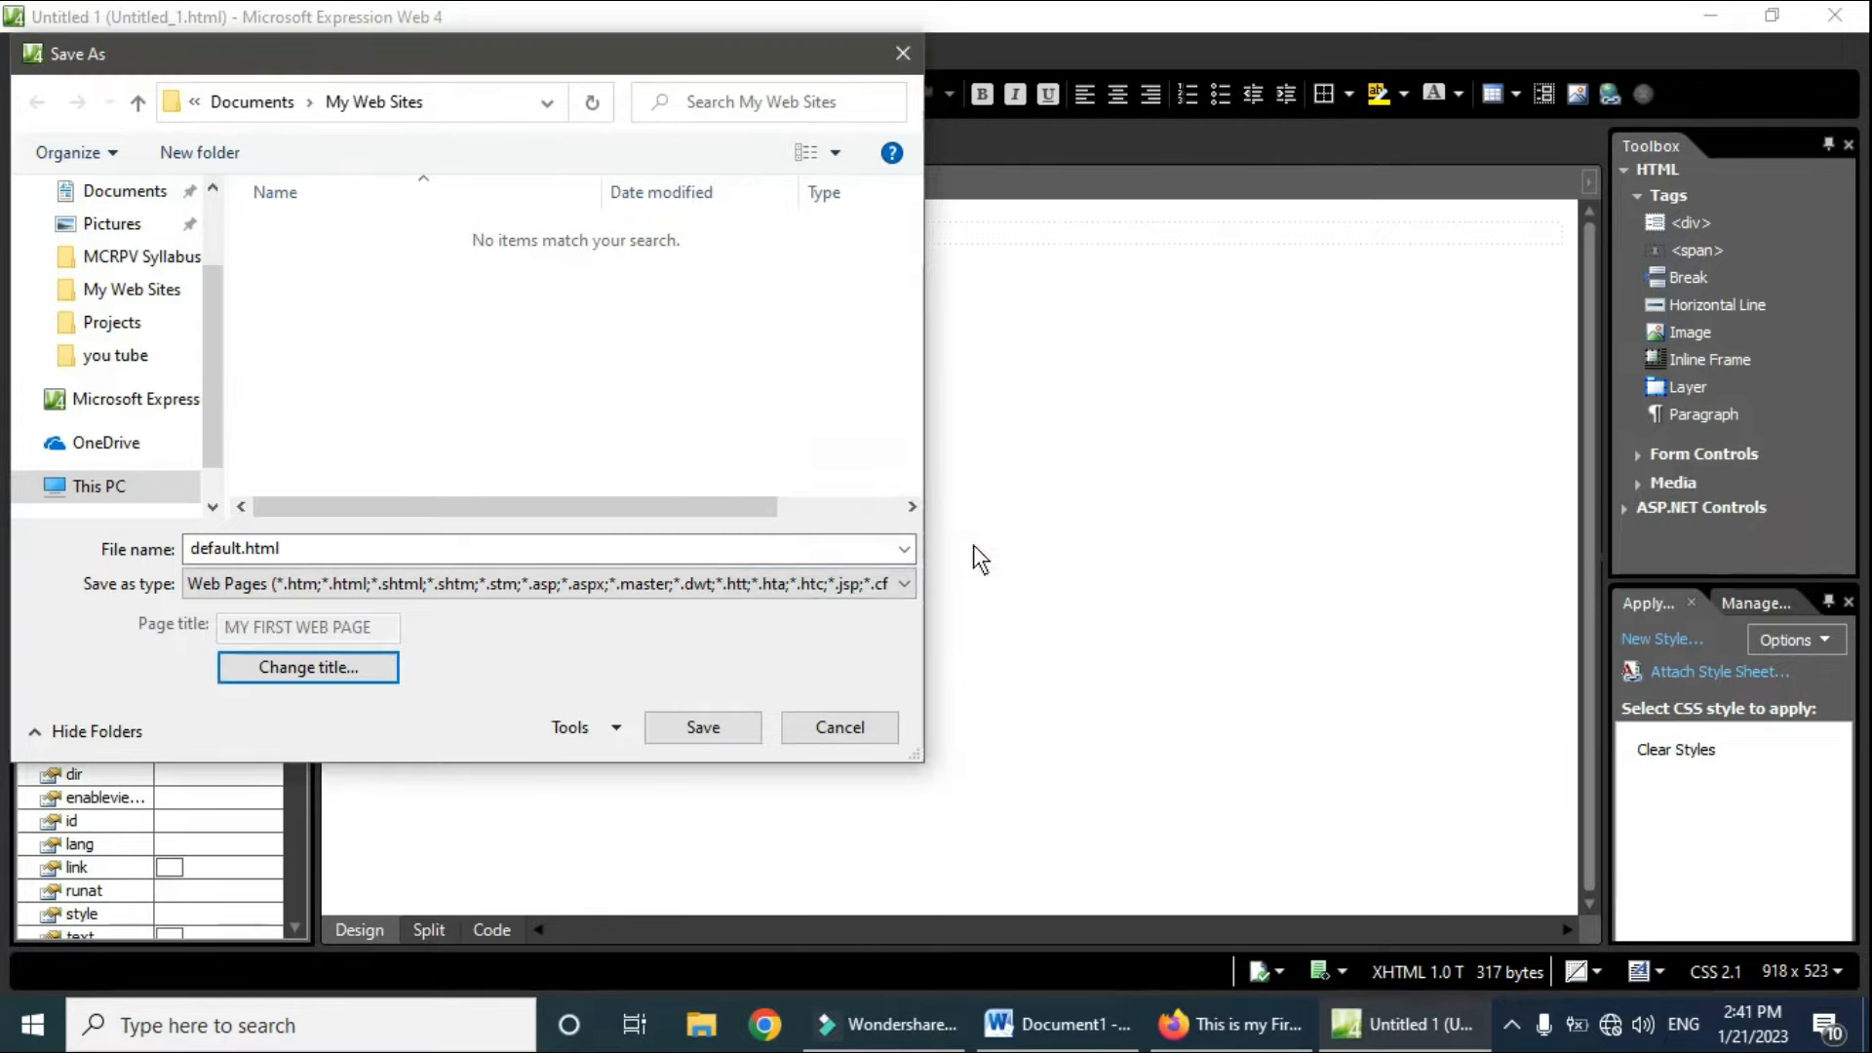
left_click(702, 727)
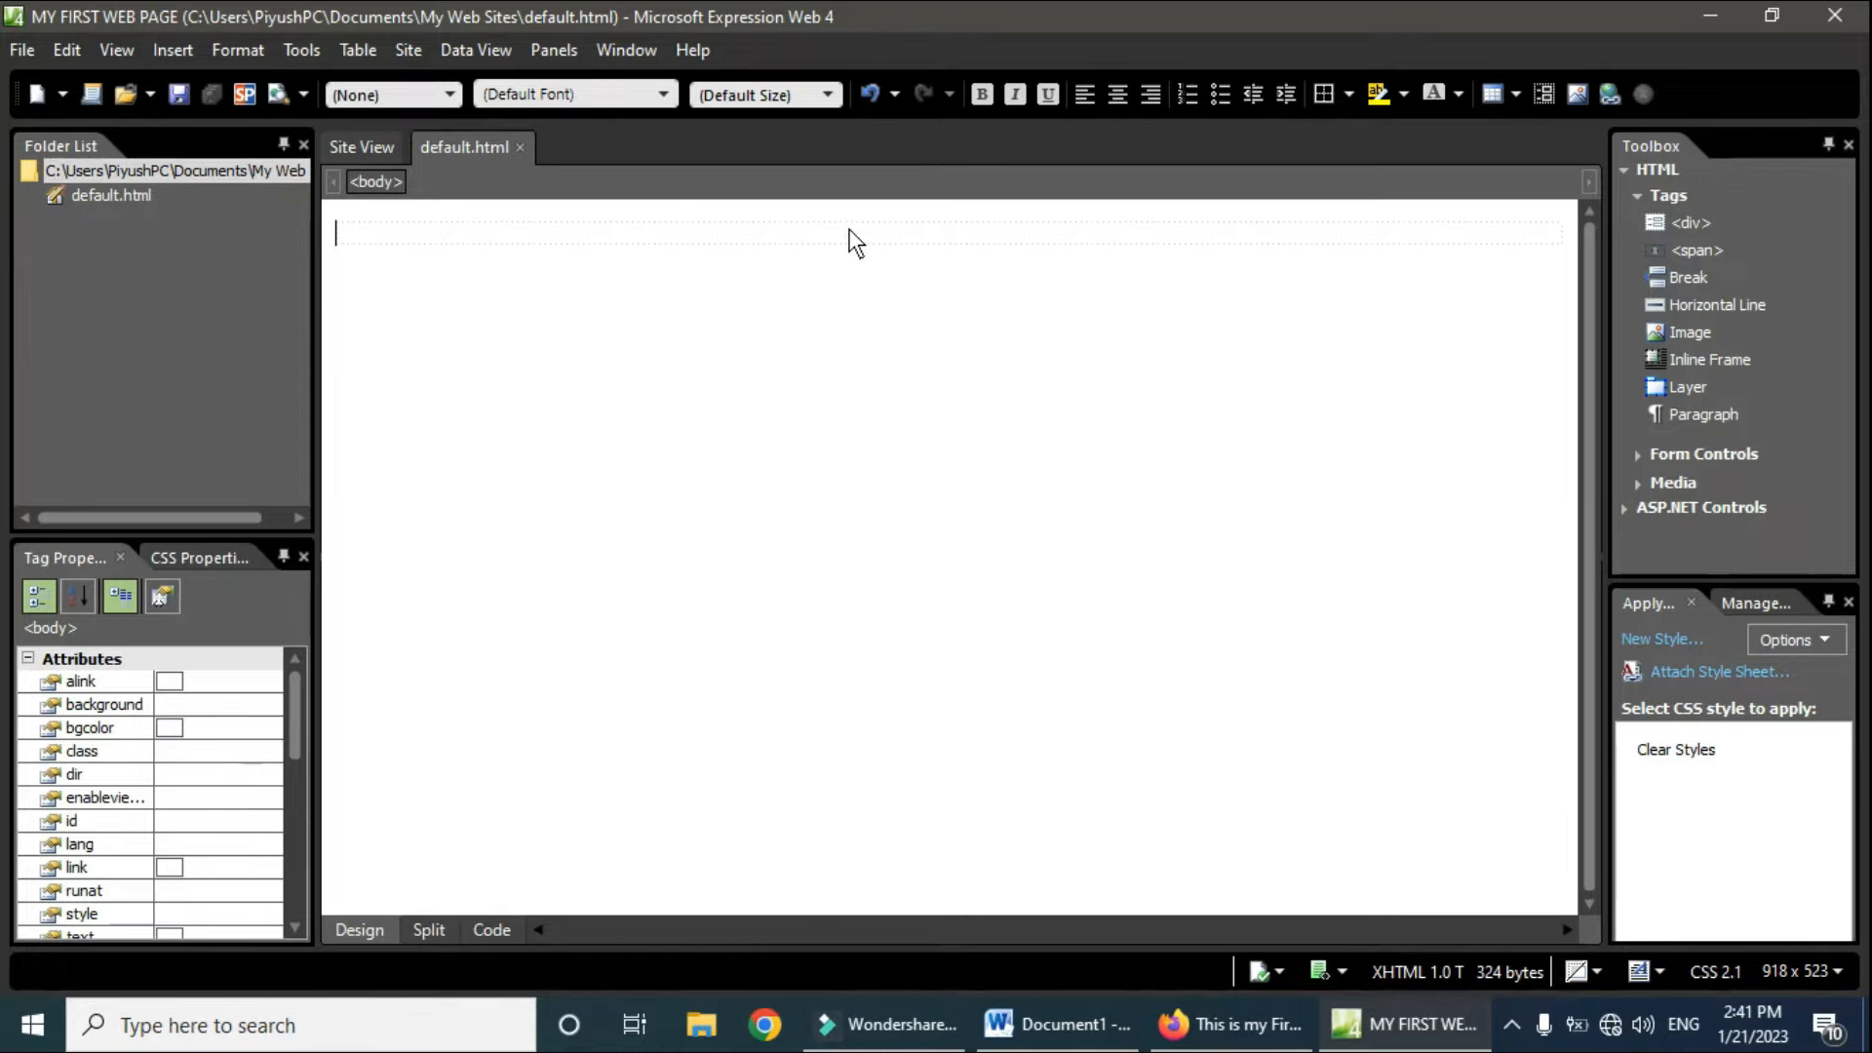
Step: Enter THIS IS MY FIRST WEBPAGE in the page body and format it as Heading 1
type("THIS IS MY FIRST WEBPAGE")
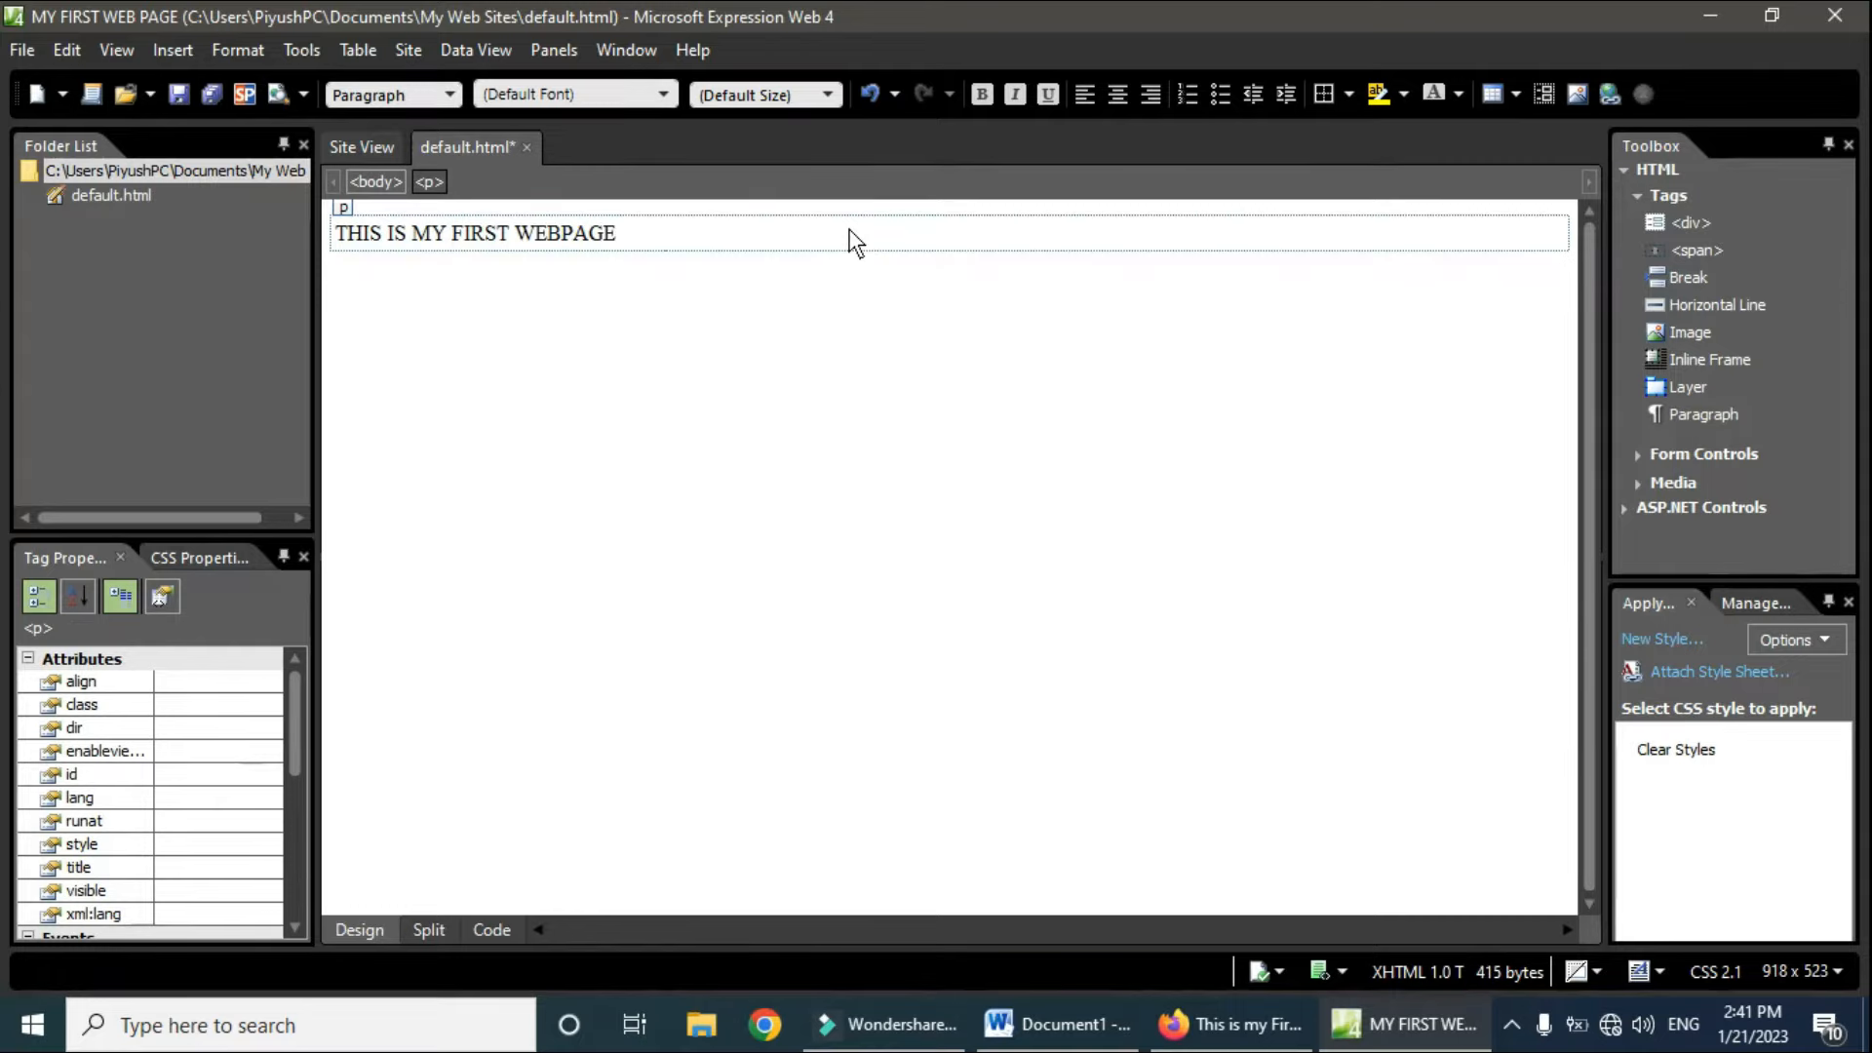
left_click_drag(606, 231, 331, 232)
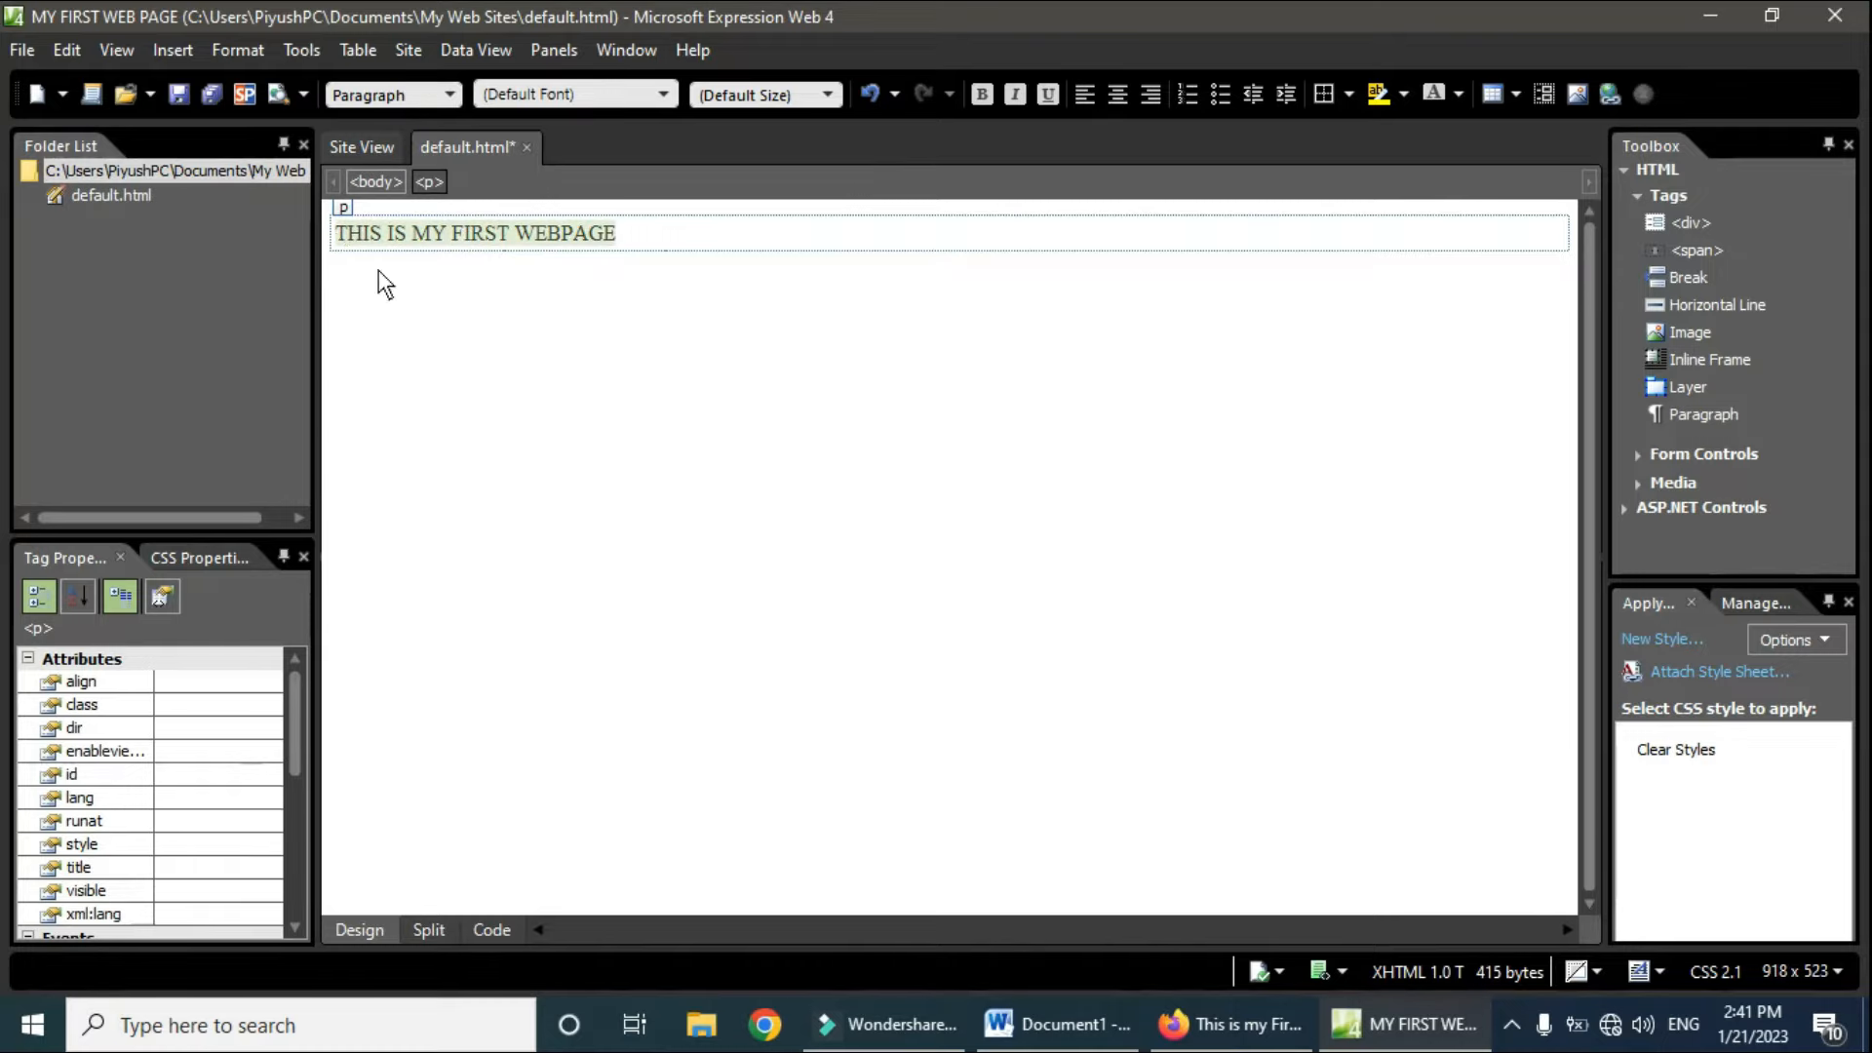
left_click(344, 218)
left_click(449, 95)
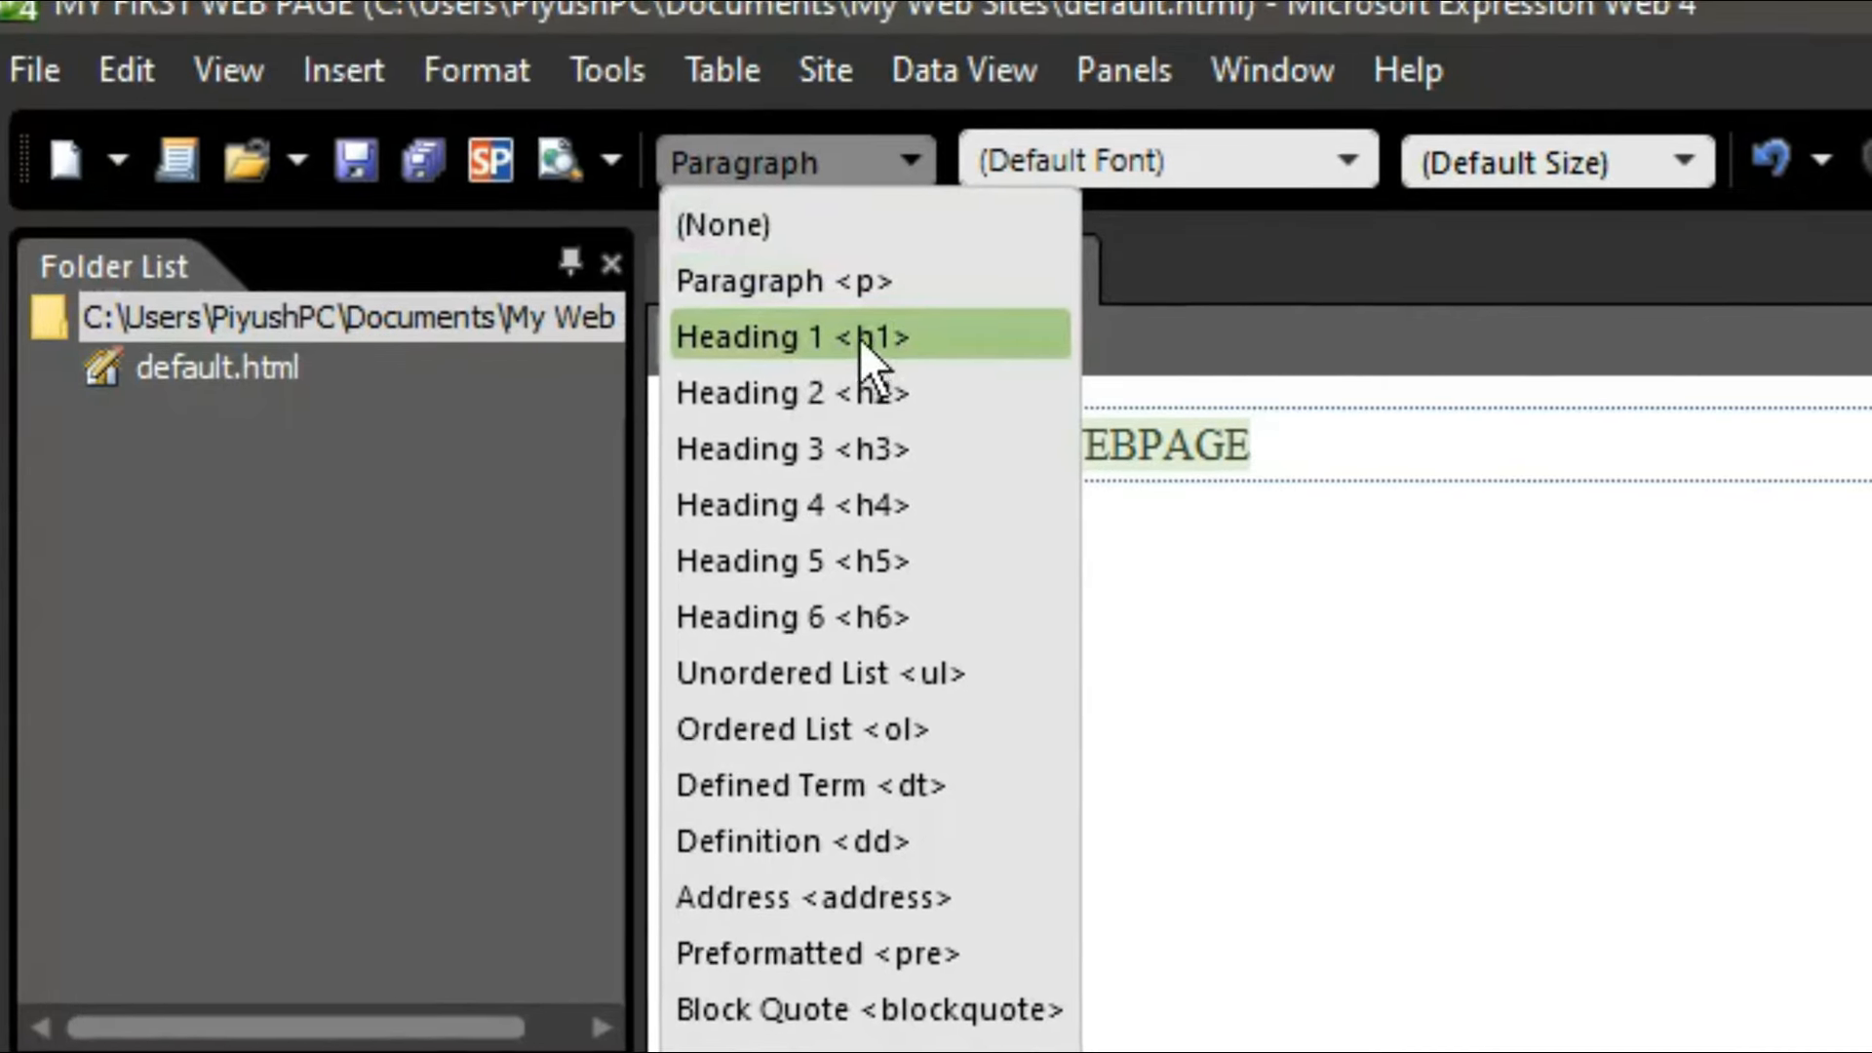
left_click(858, 337)
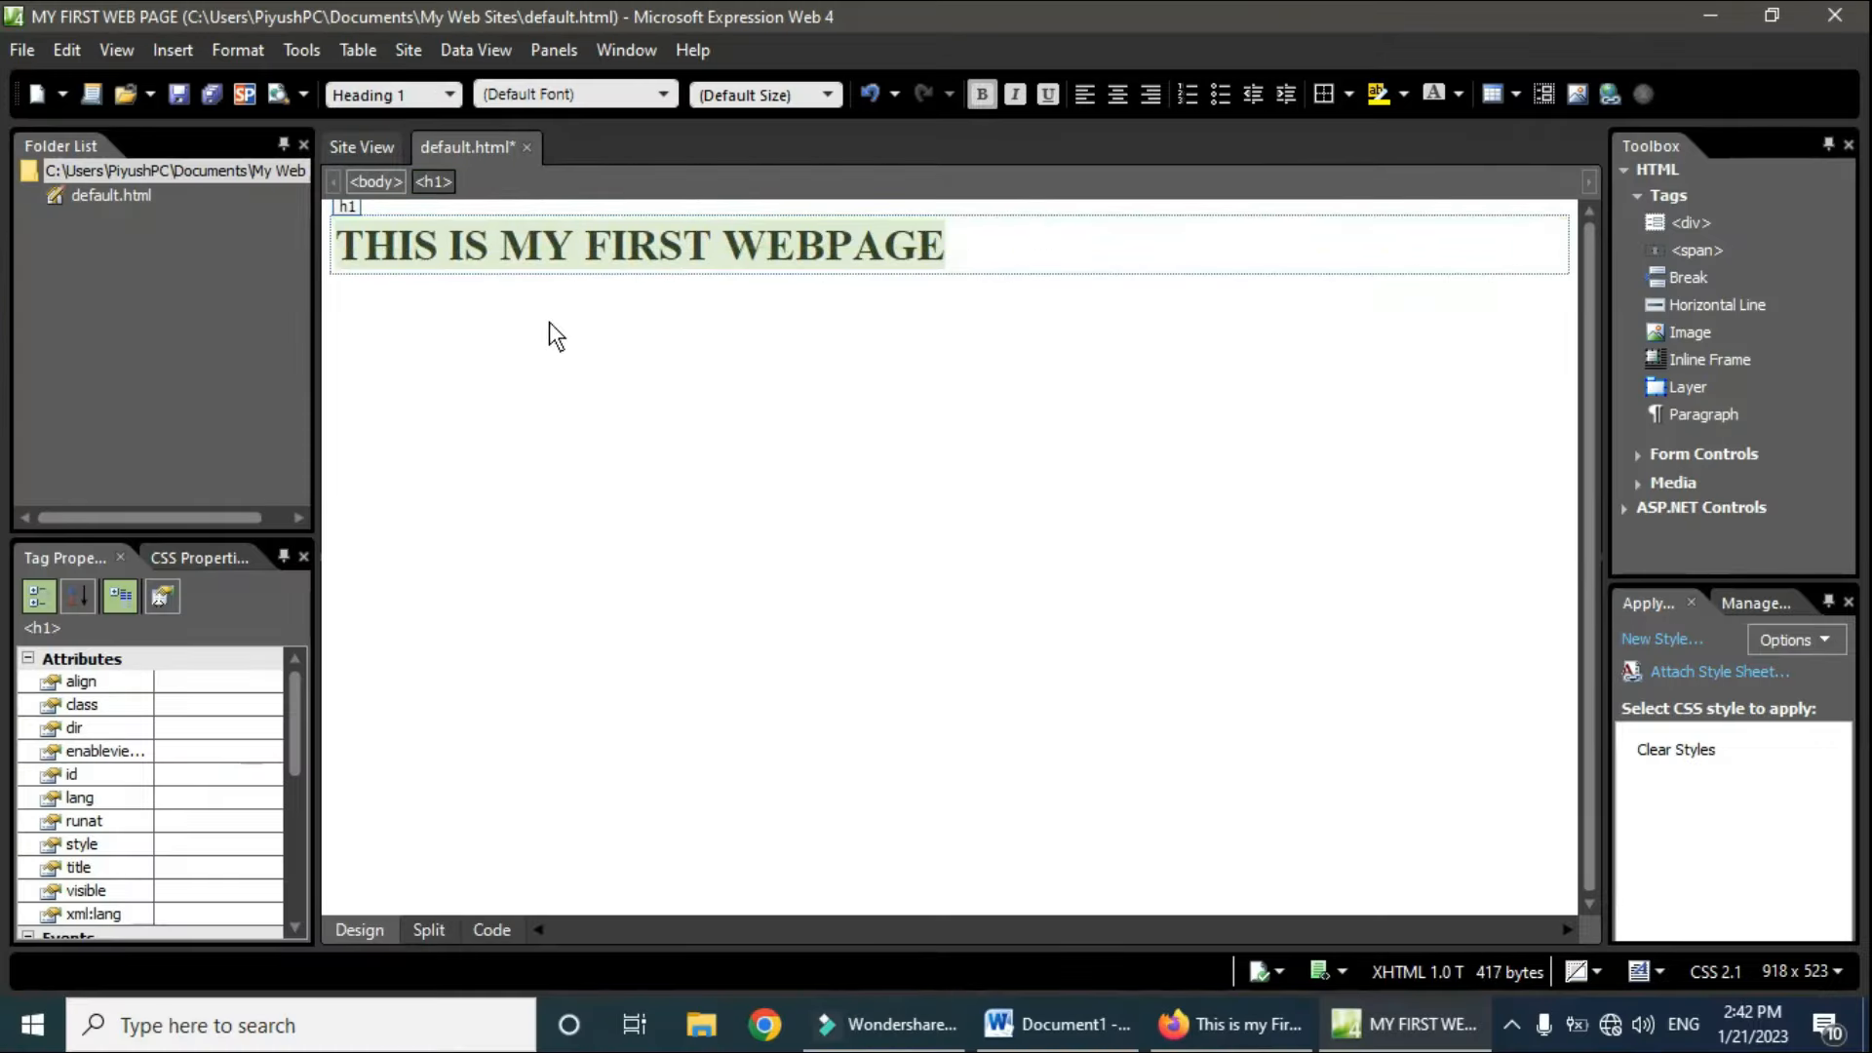
left_click(603, 318)
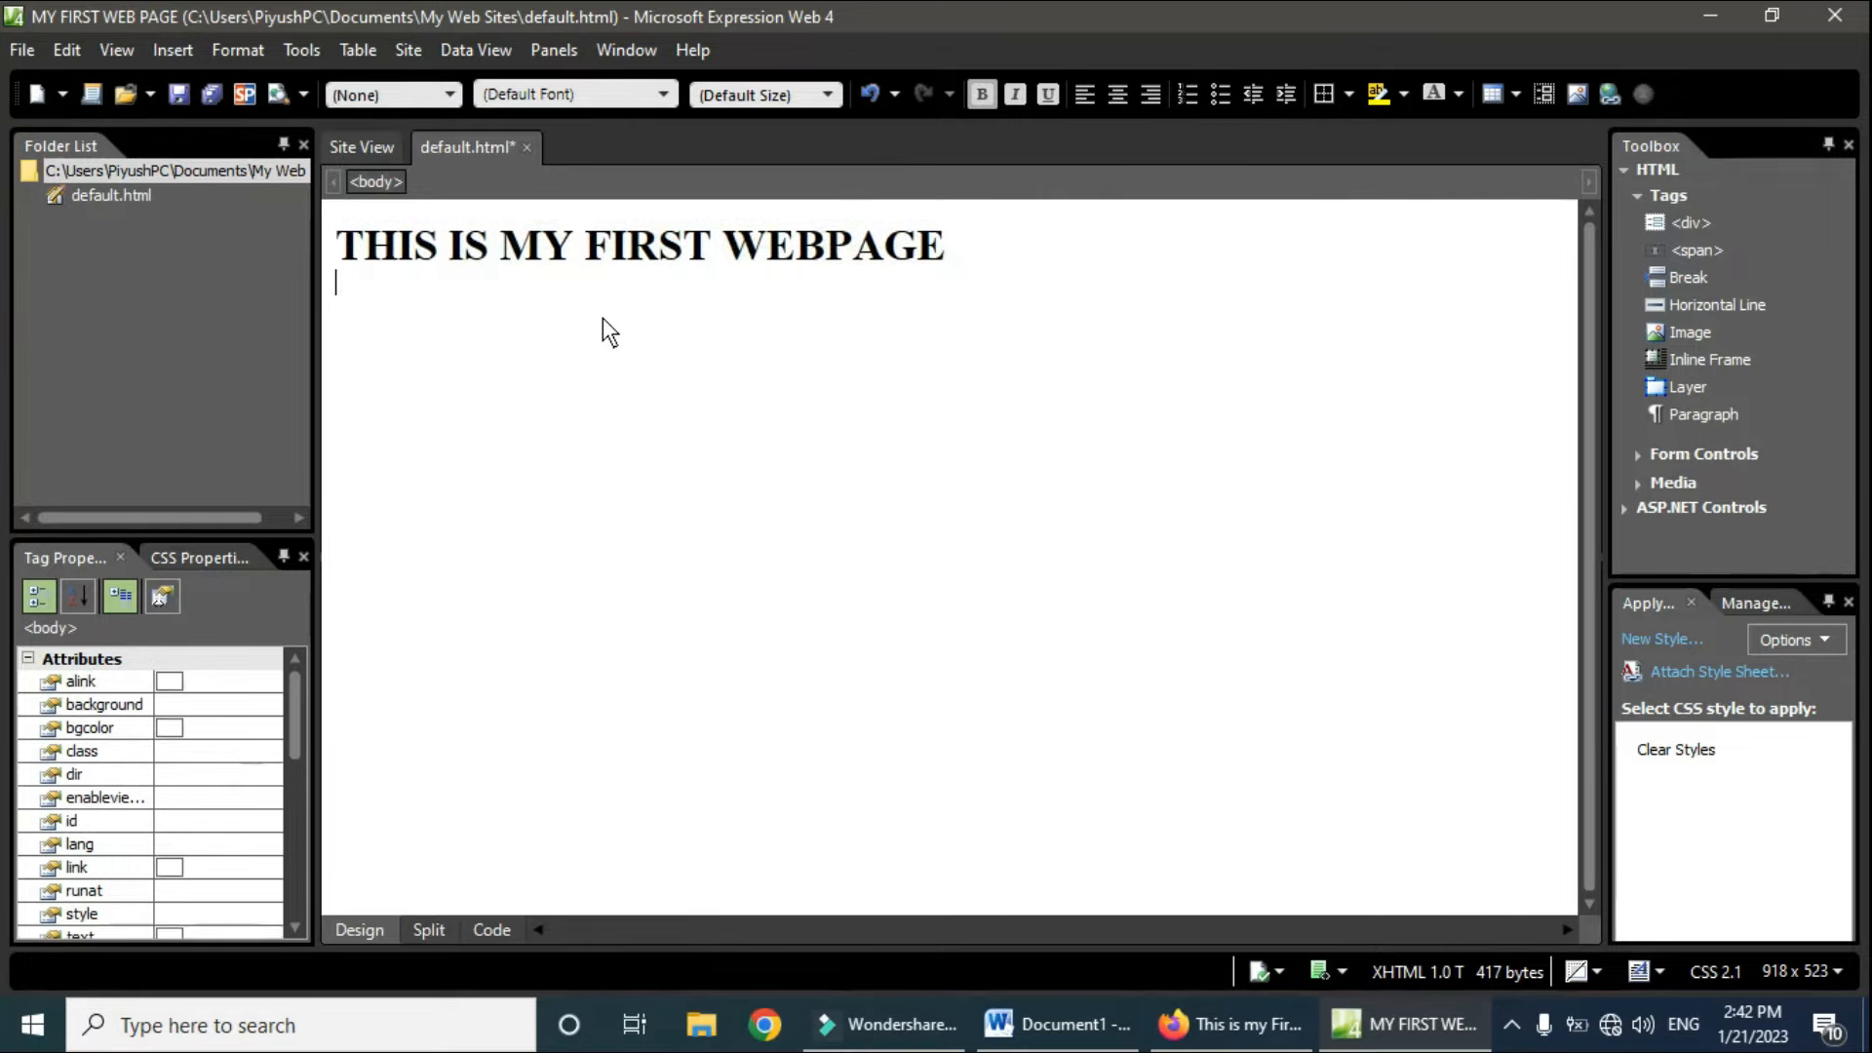
Step: Center the THIS IS MY FIRST WEBPAGE heading on the page
left_click(542, 249)
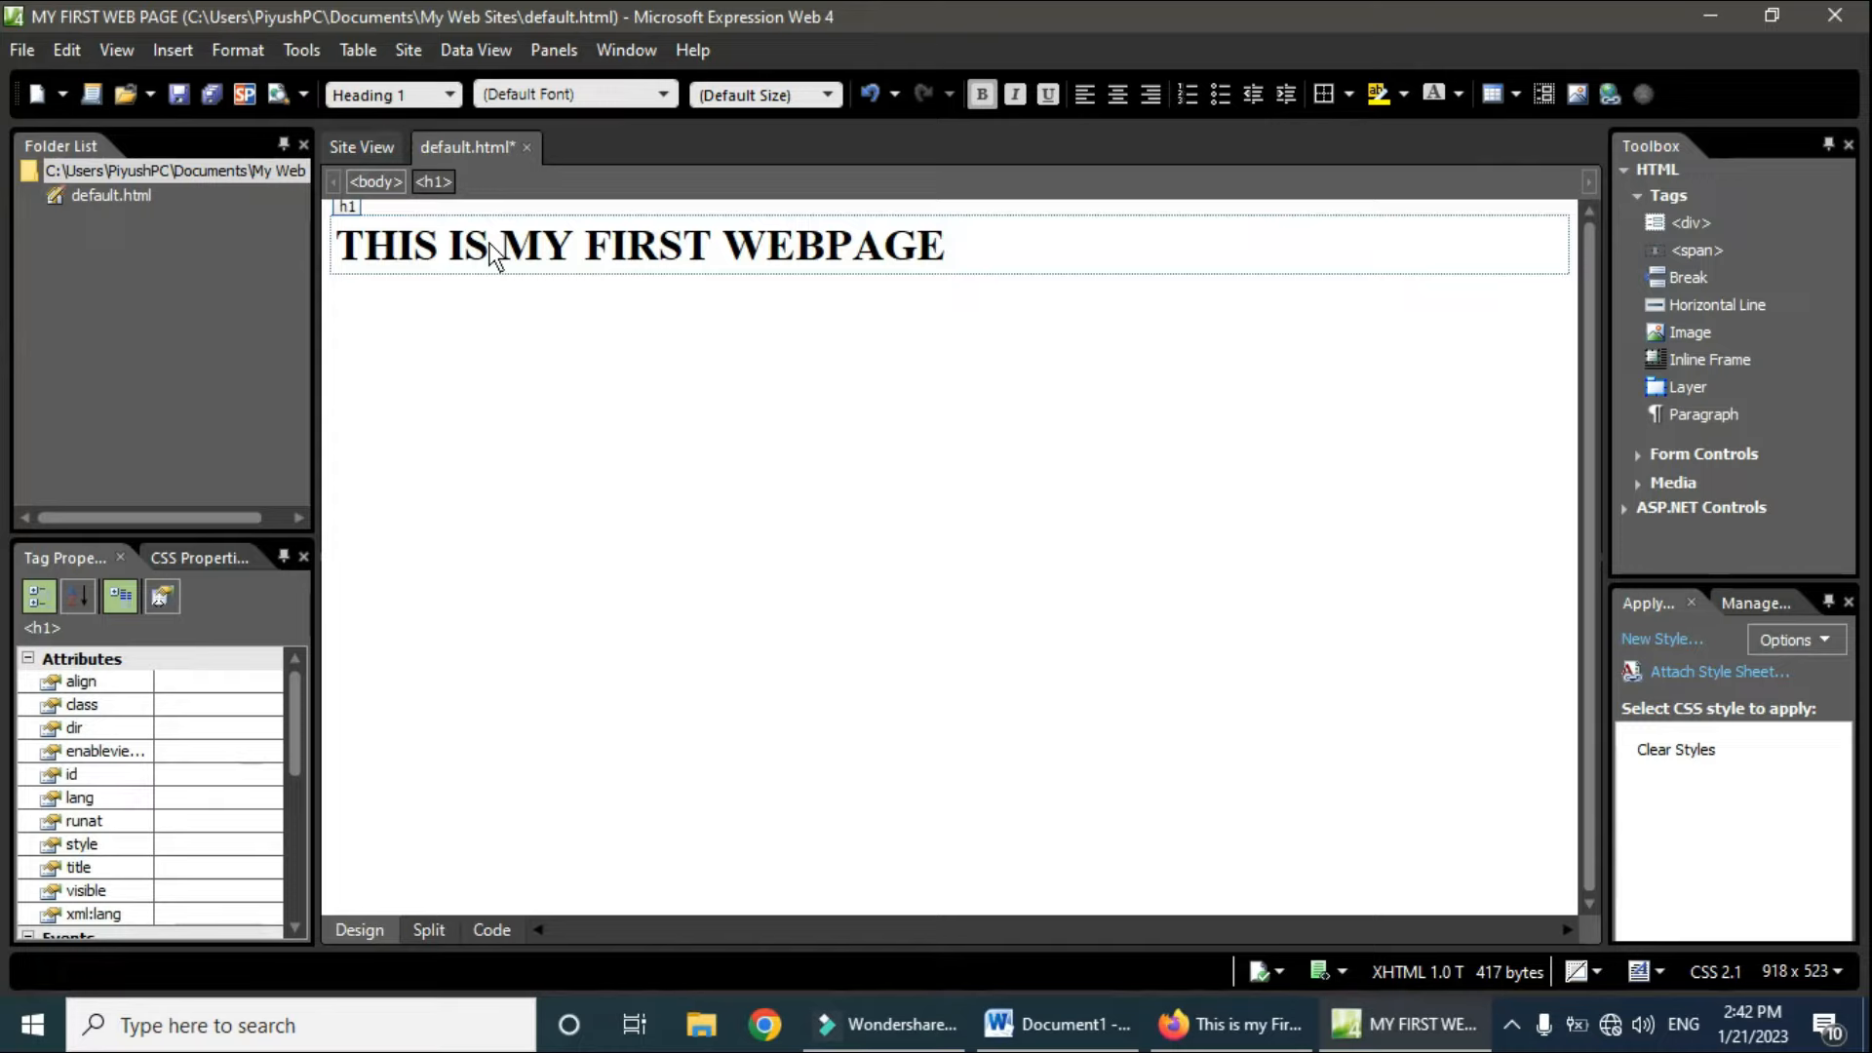
left_click_drag(339, 244, 1067, 226)
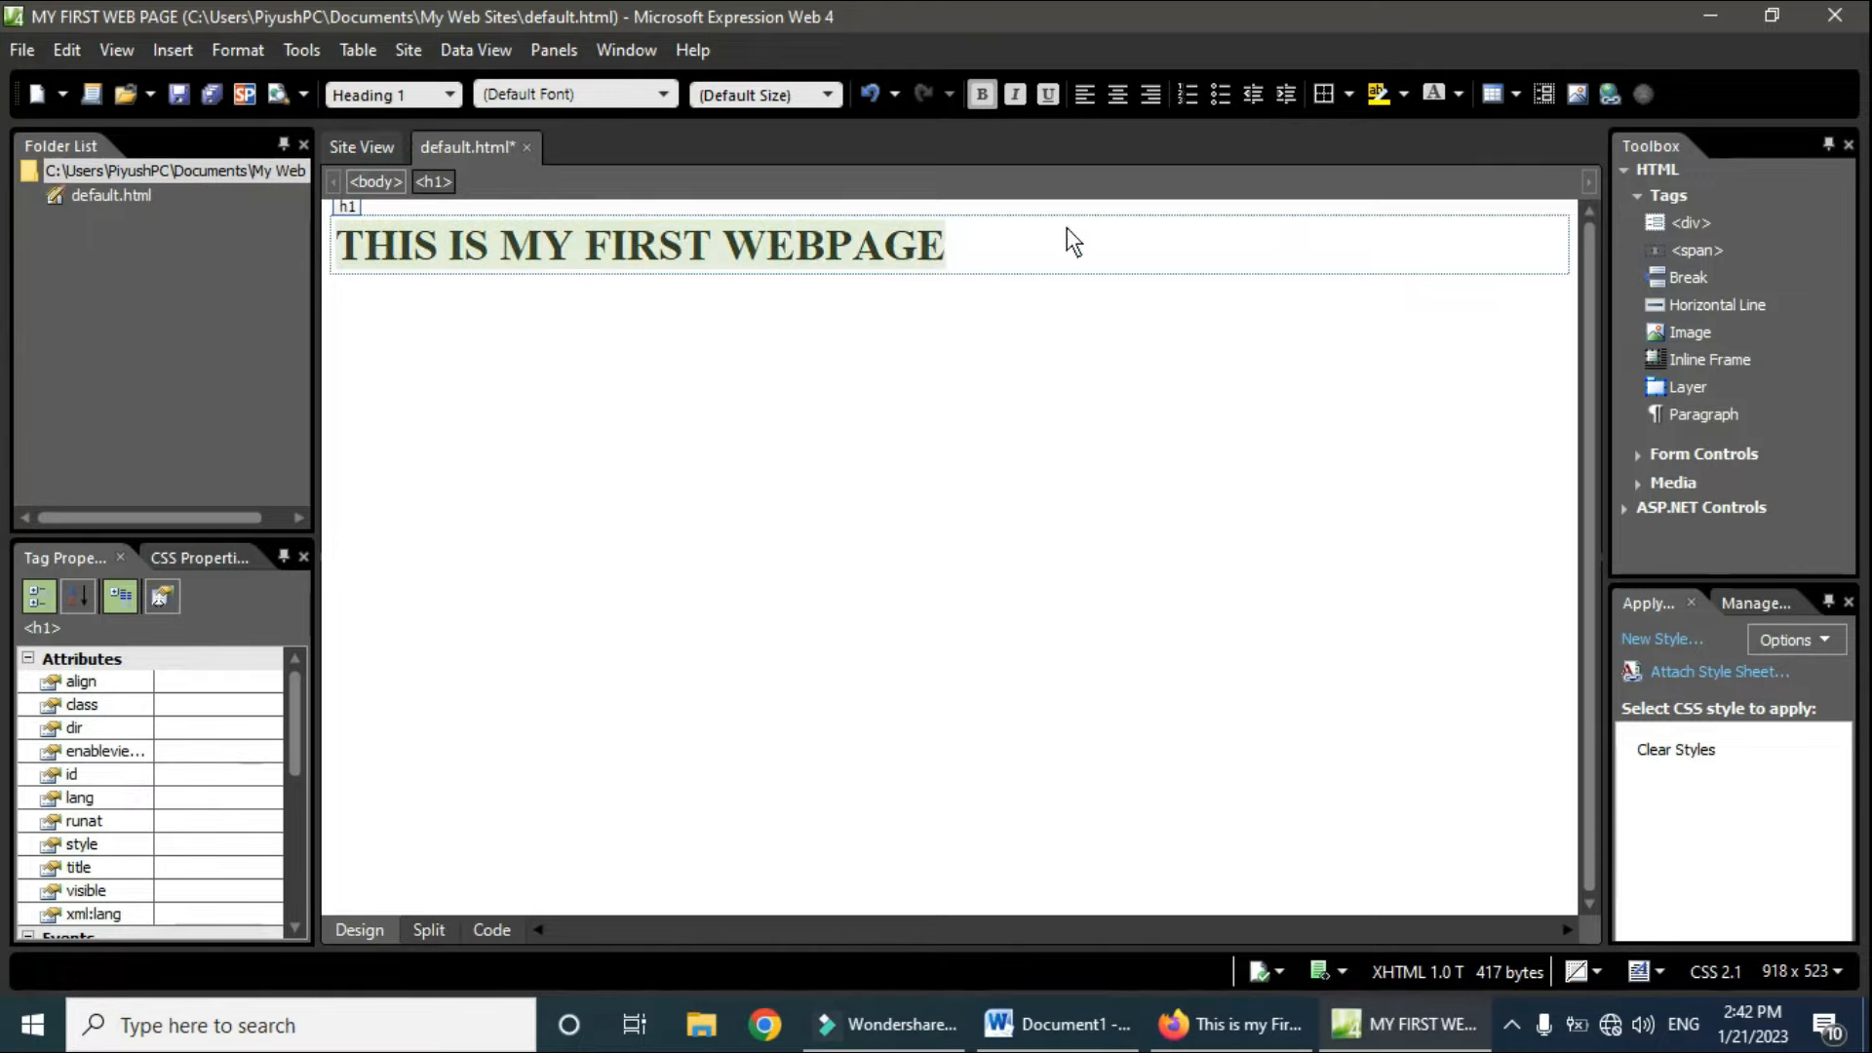
left_click(1118, 97)
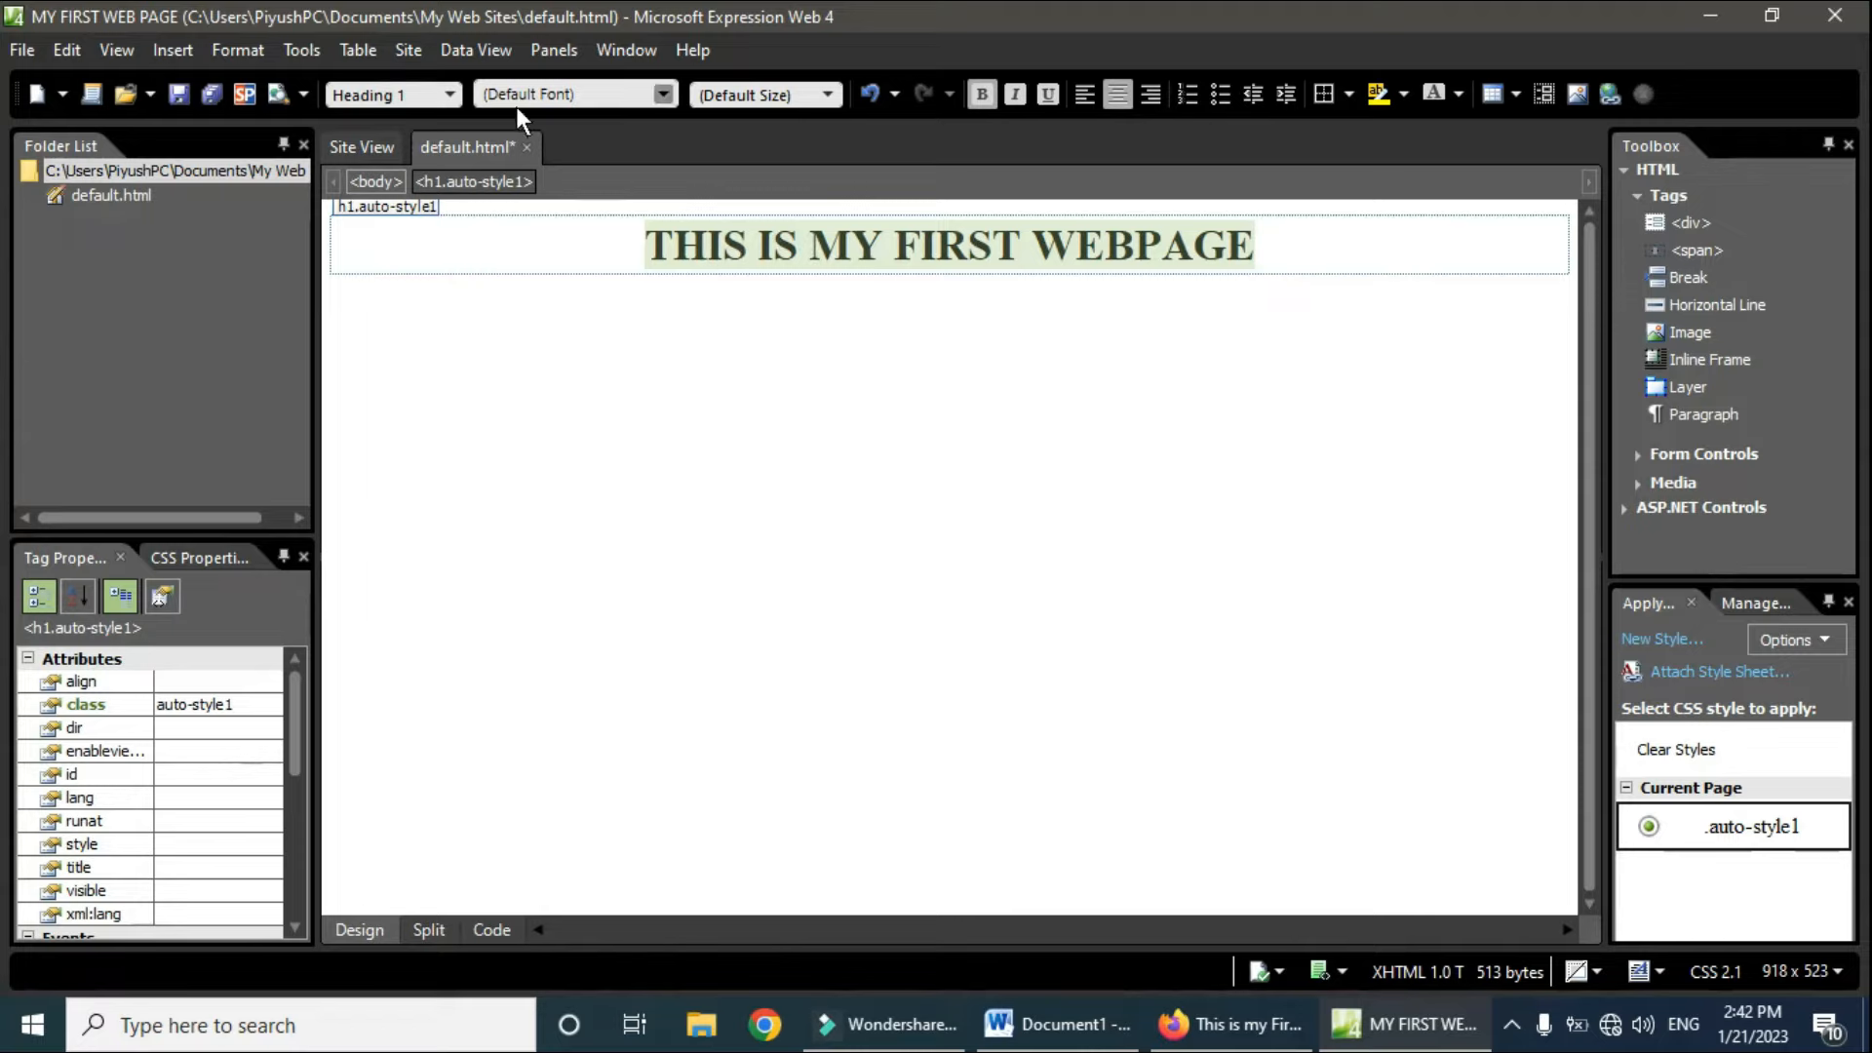
Step: Set the heading's font to Arial Black and its size to xx-large (36 pt)
left_click(665, 98)
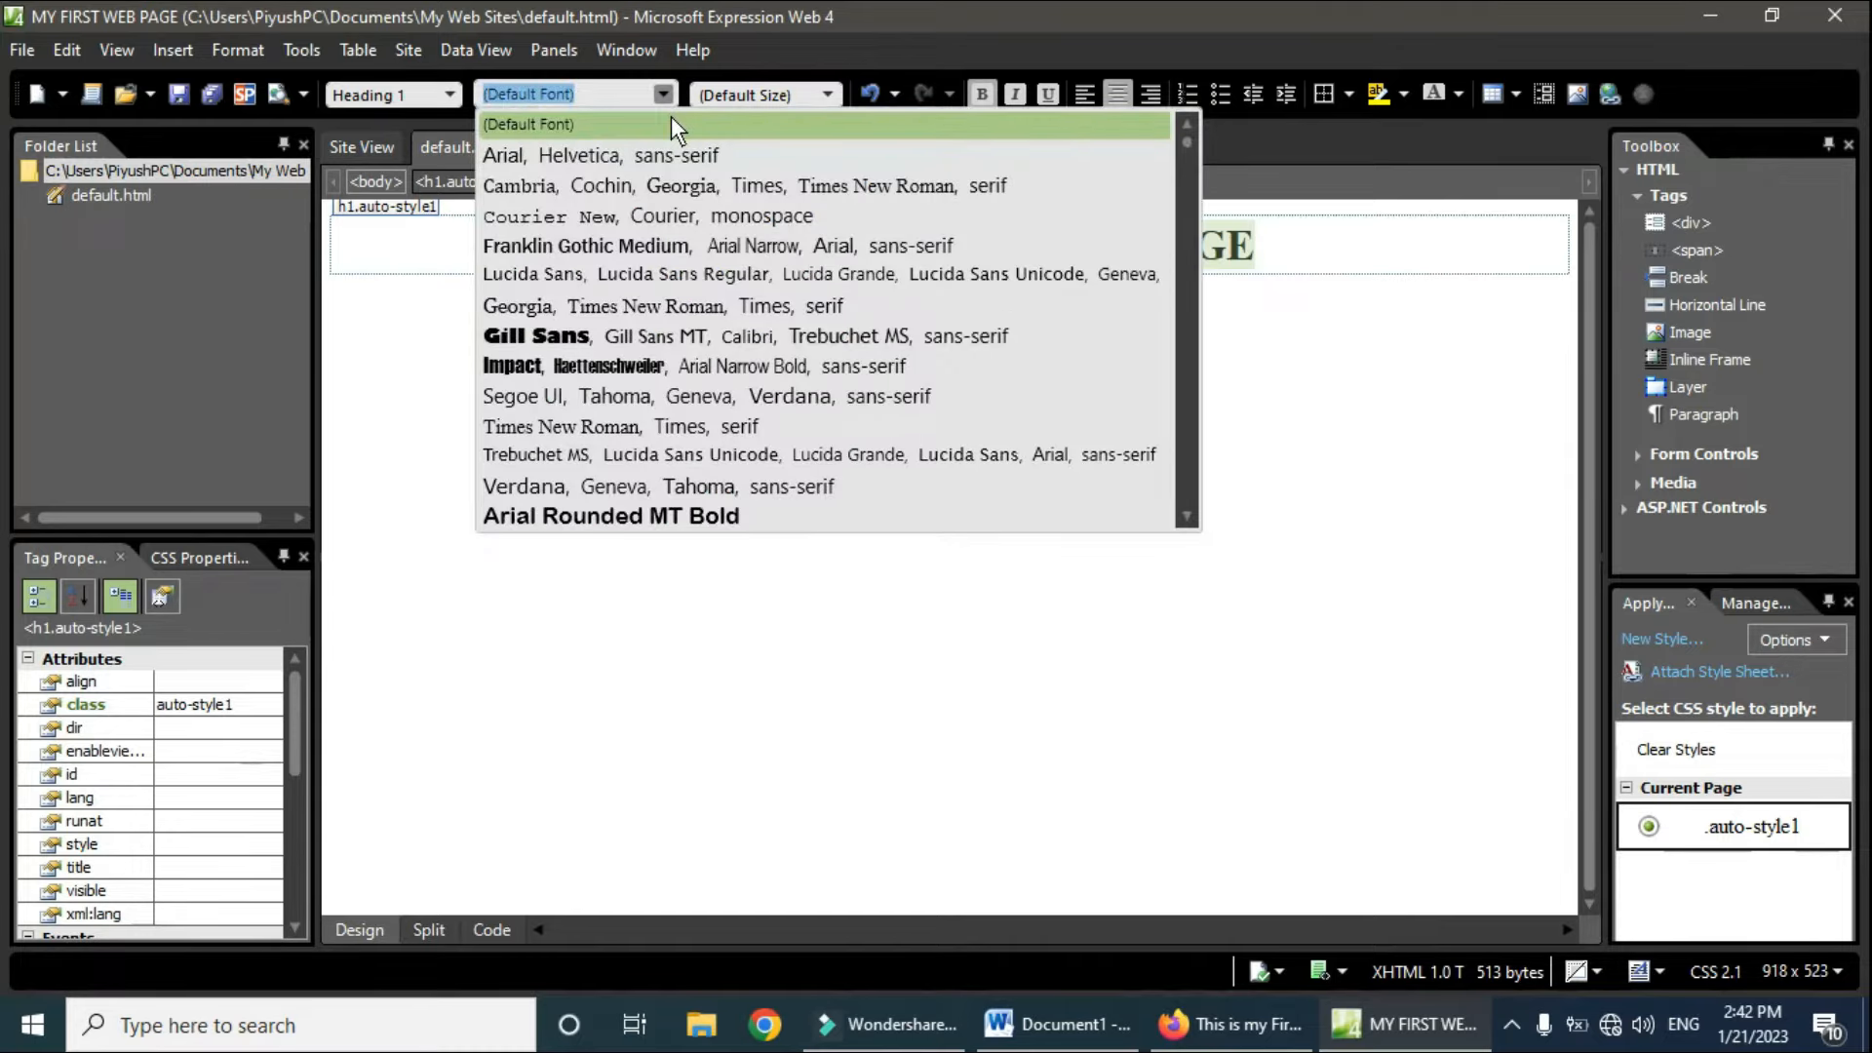
scroll(811, 196, "down", 1)
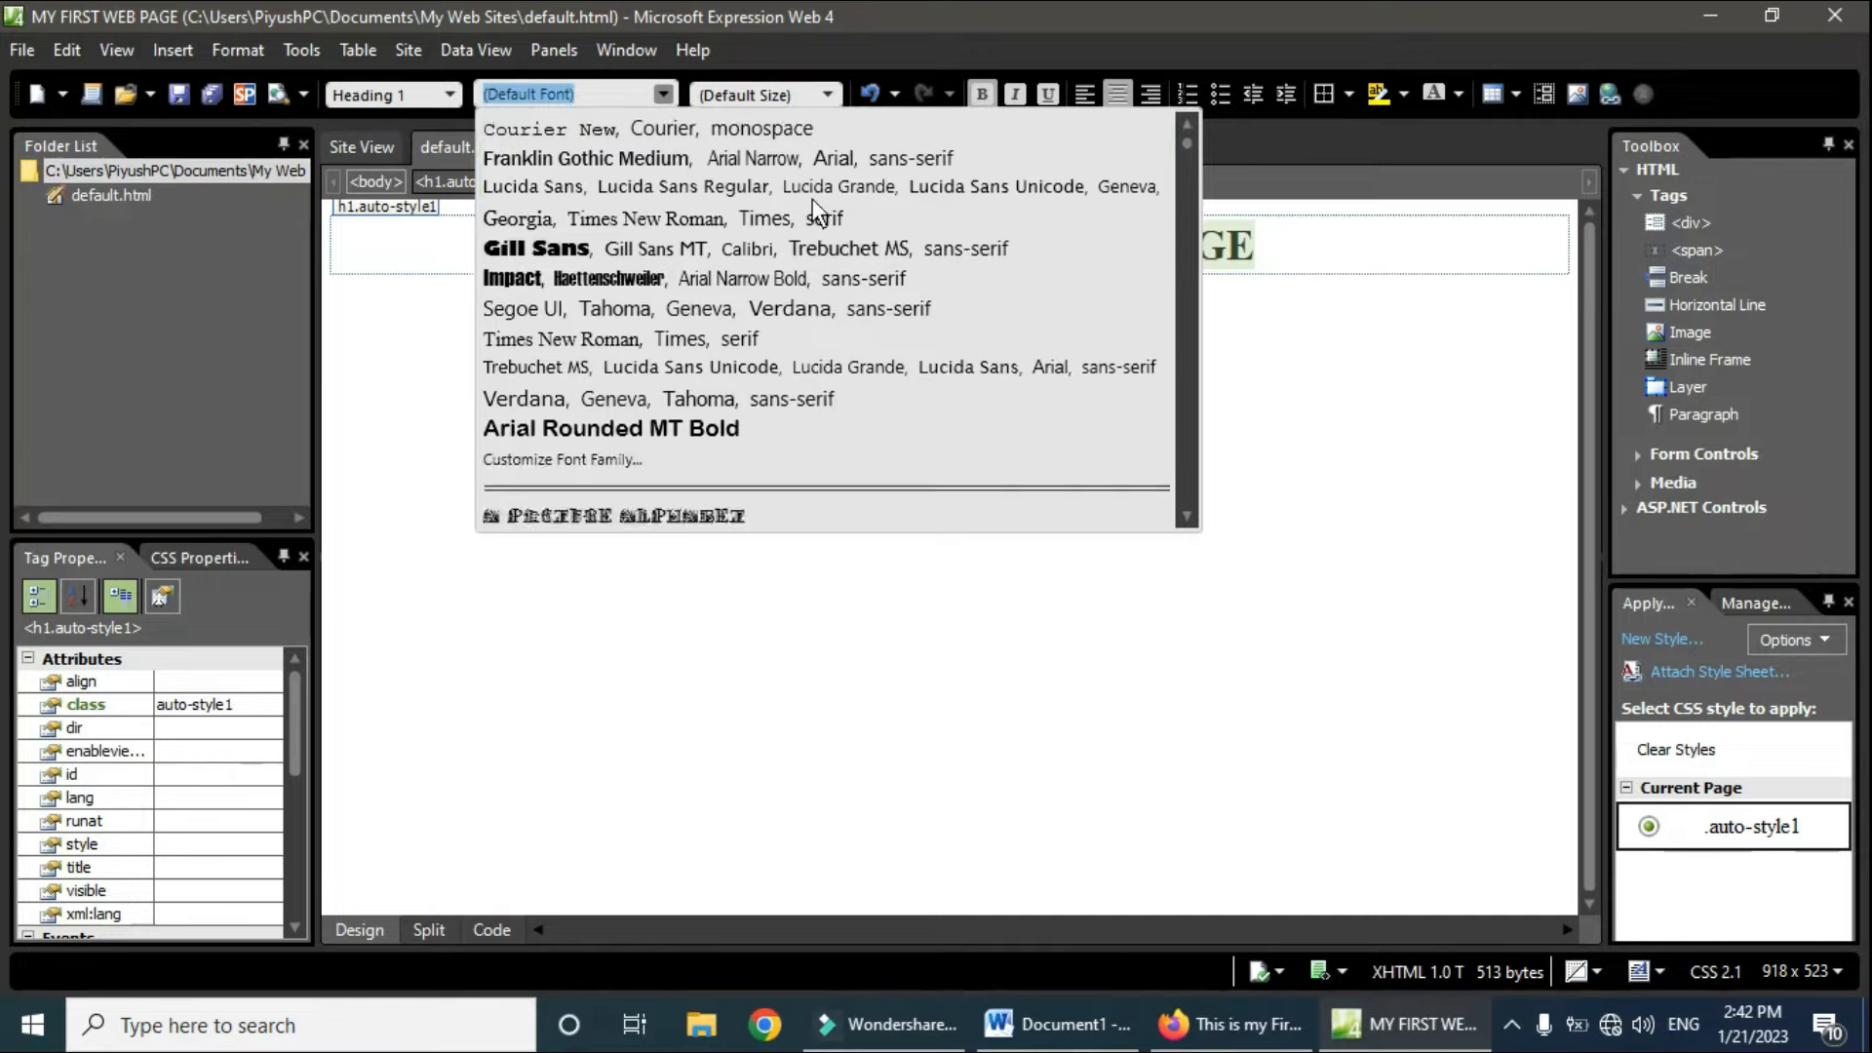
scroll(840, 226, "down", 8)
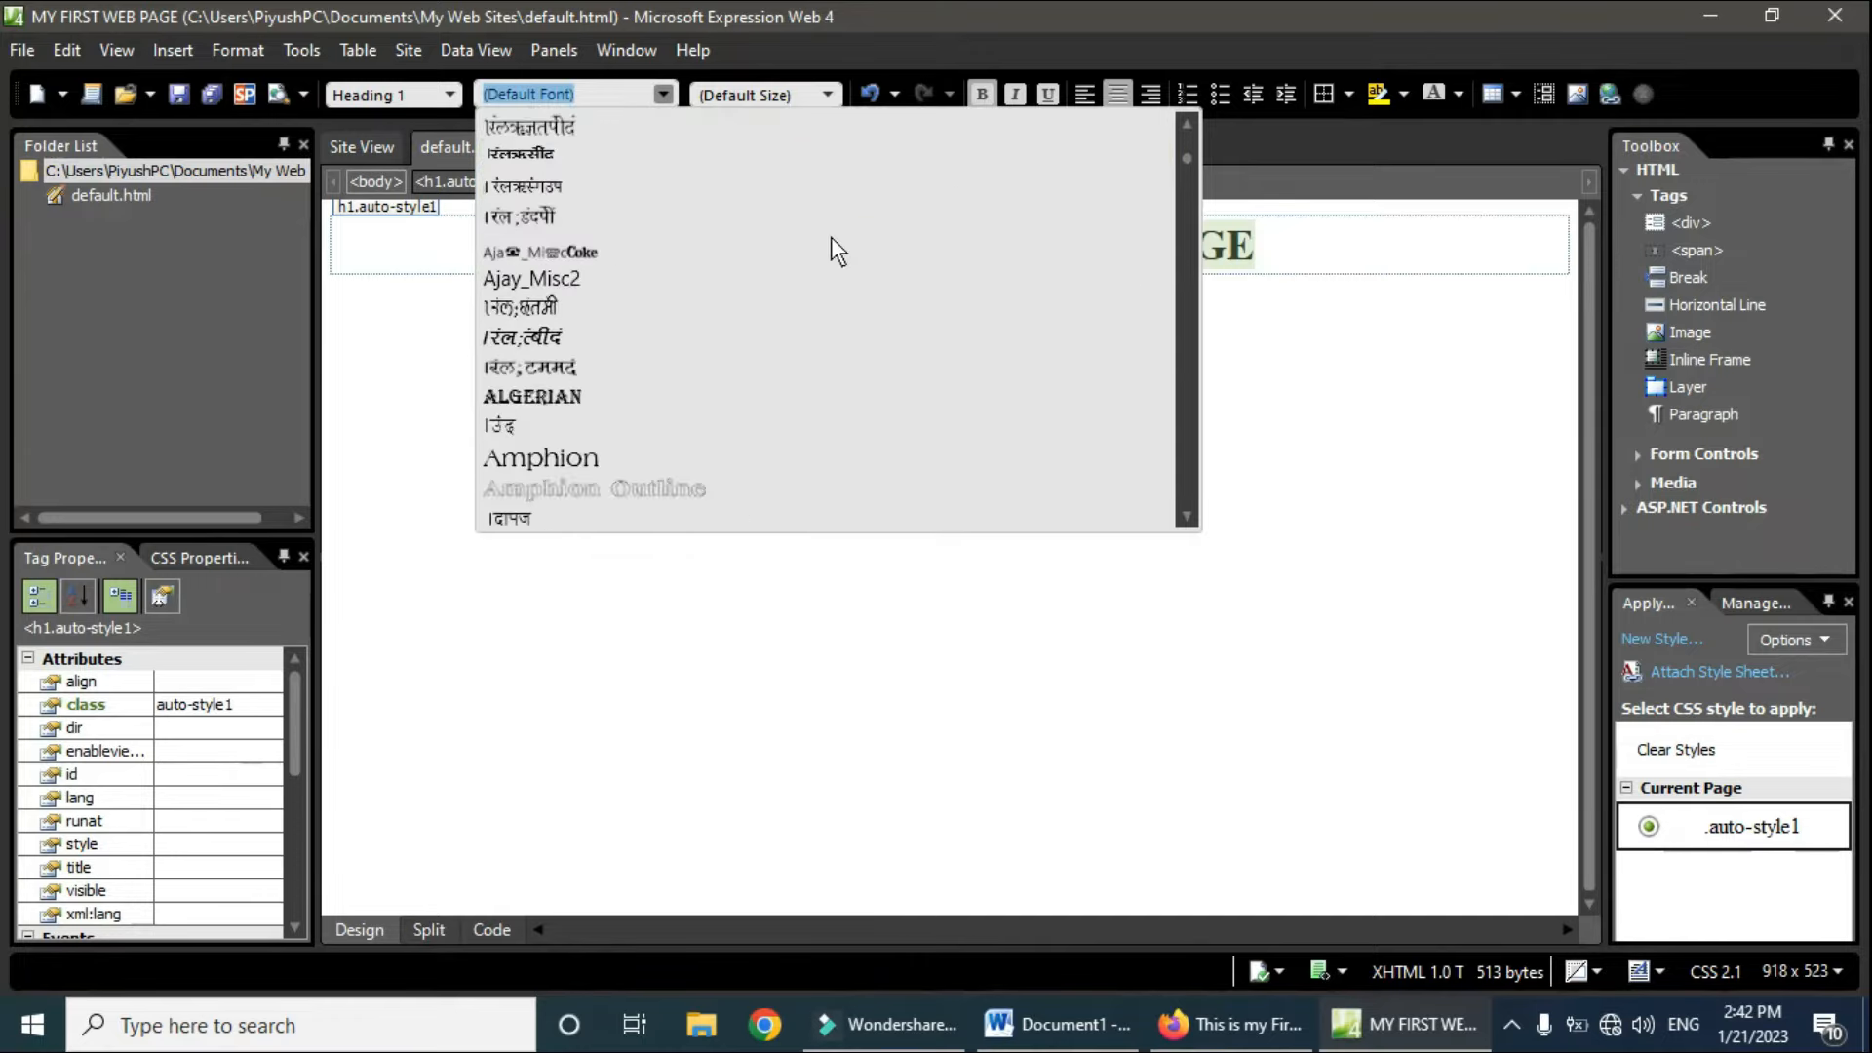
scroll(829, 244, "down", 5)
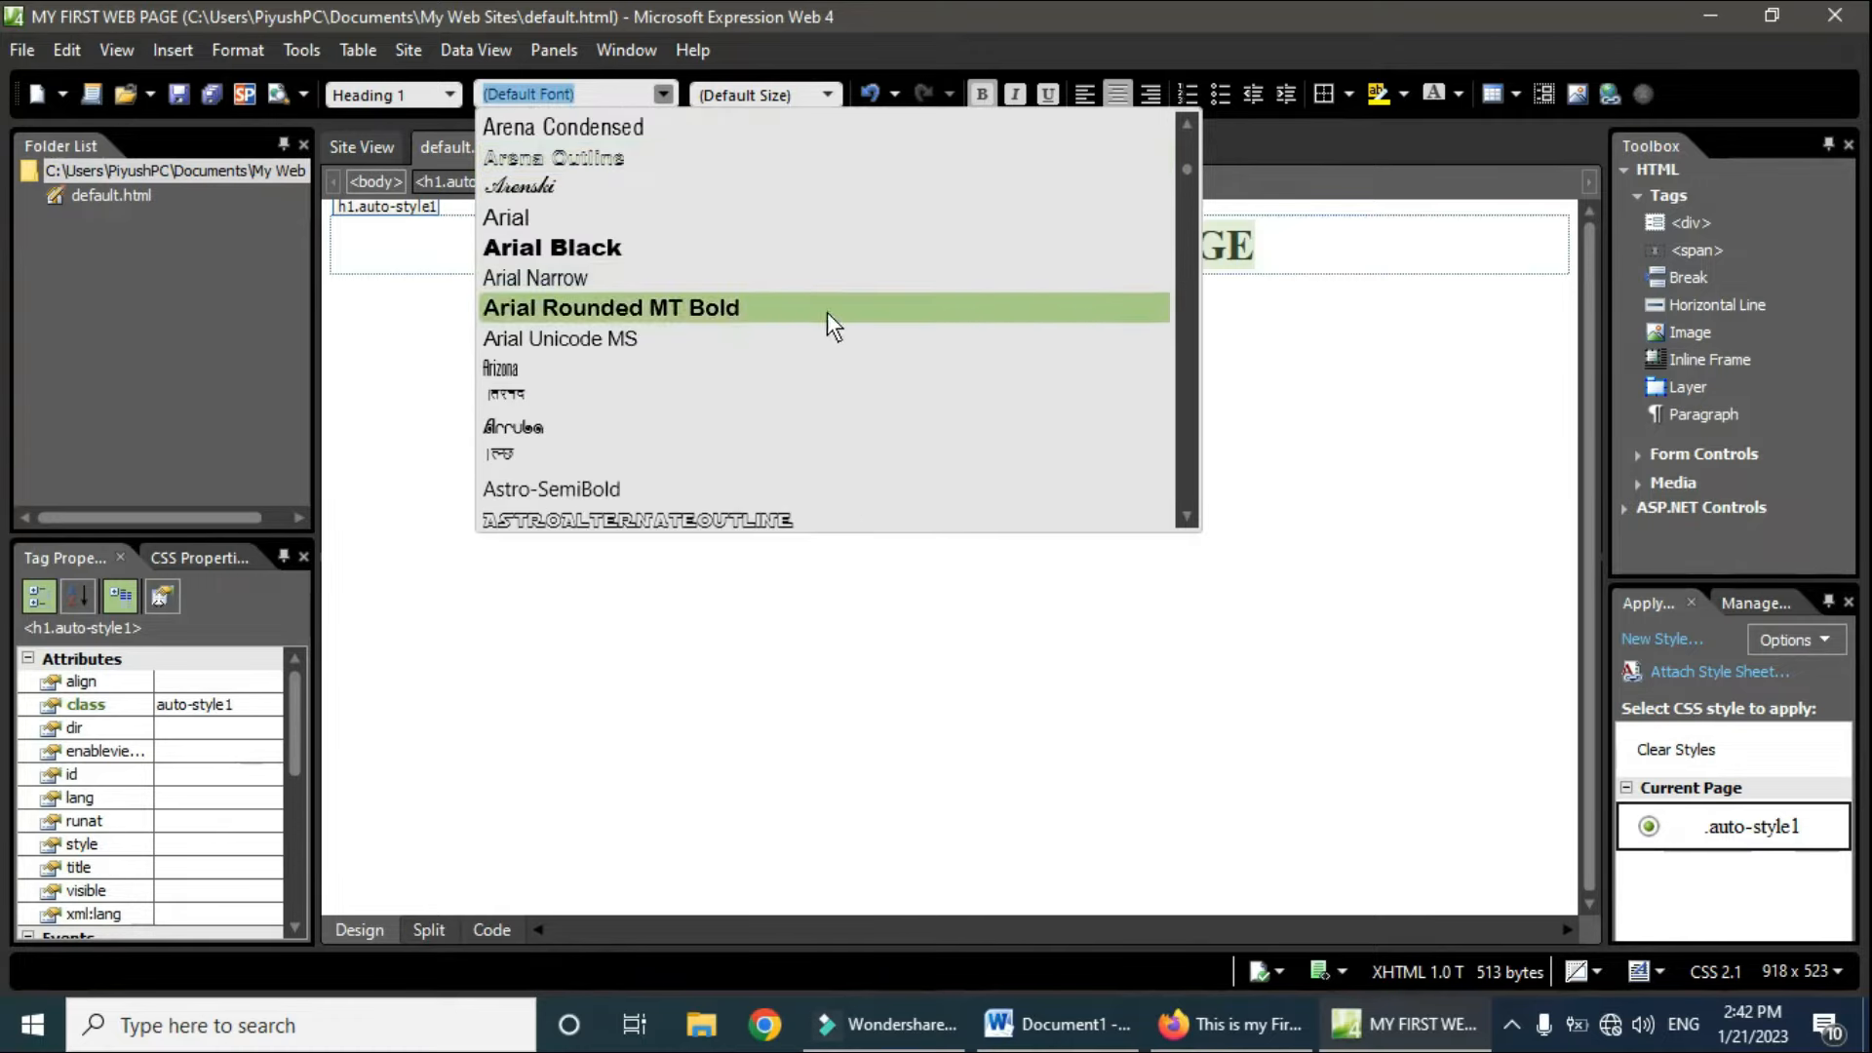
left_click(628, 249)
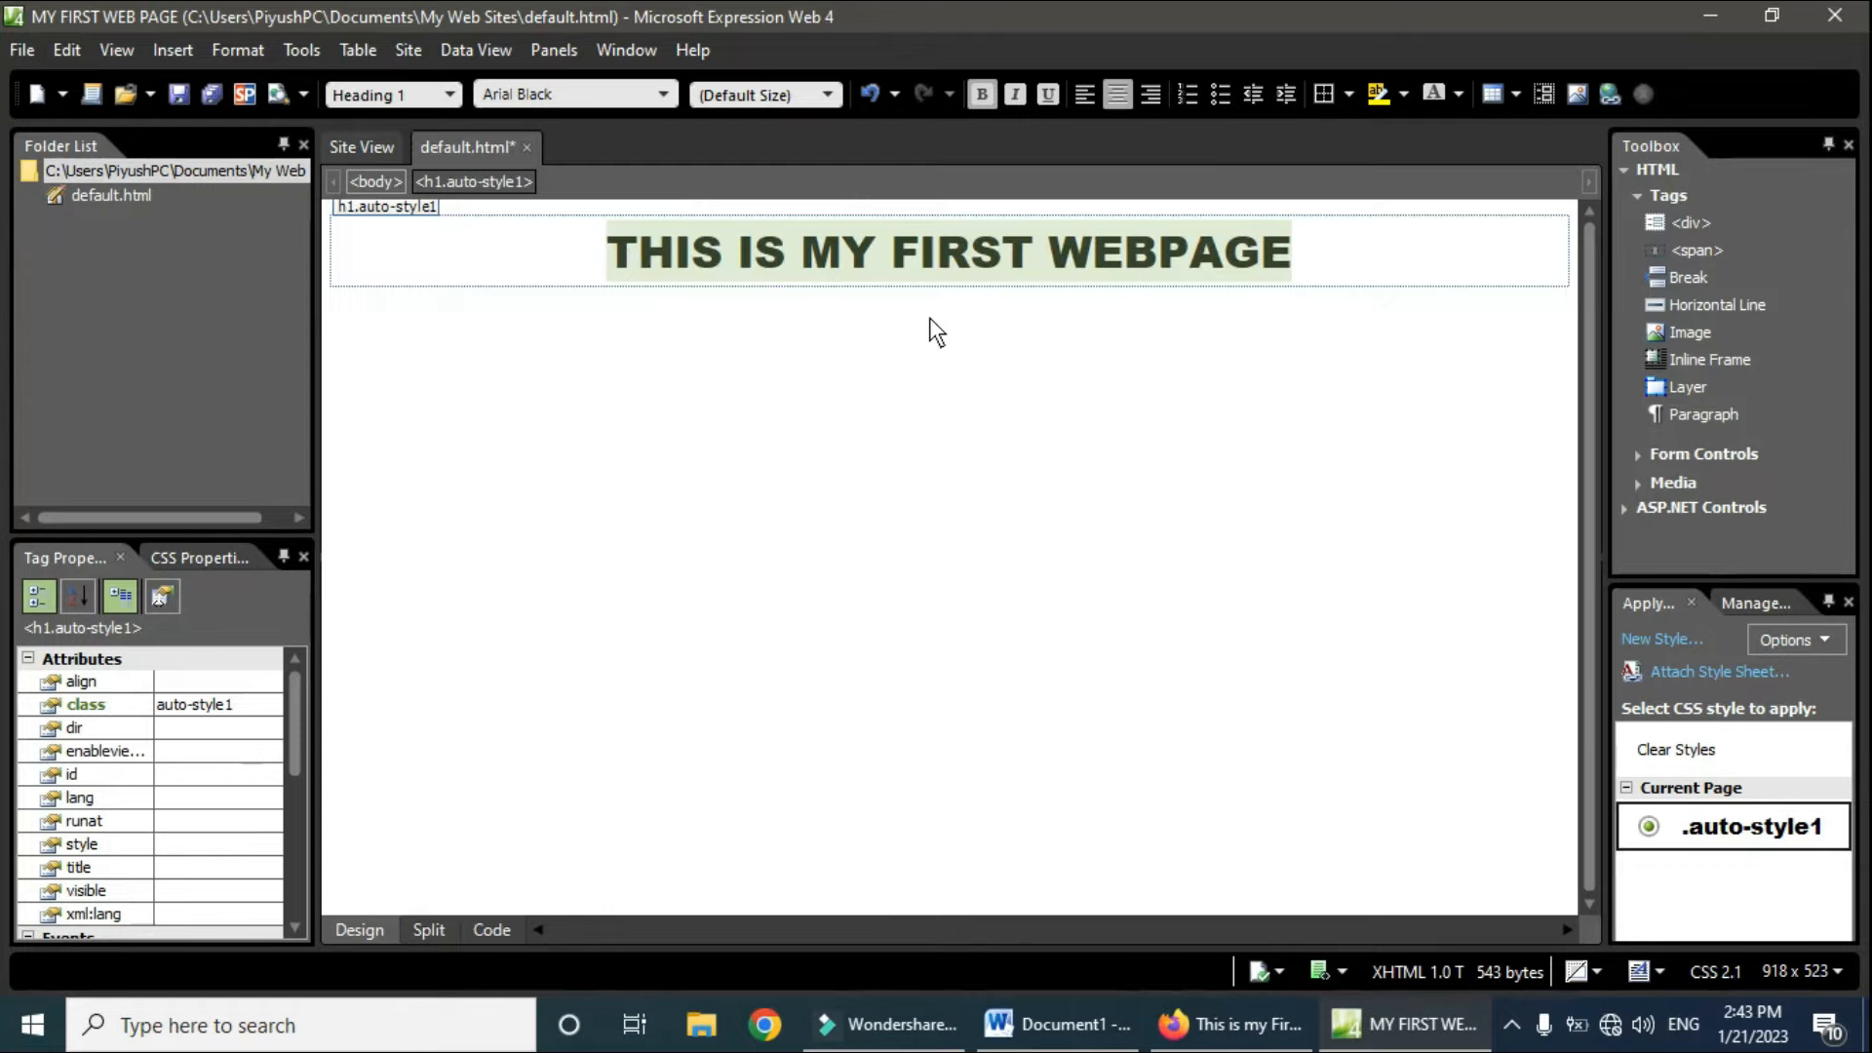
left_click(829, 104)
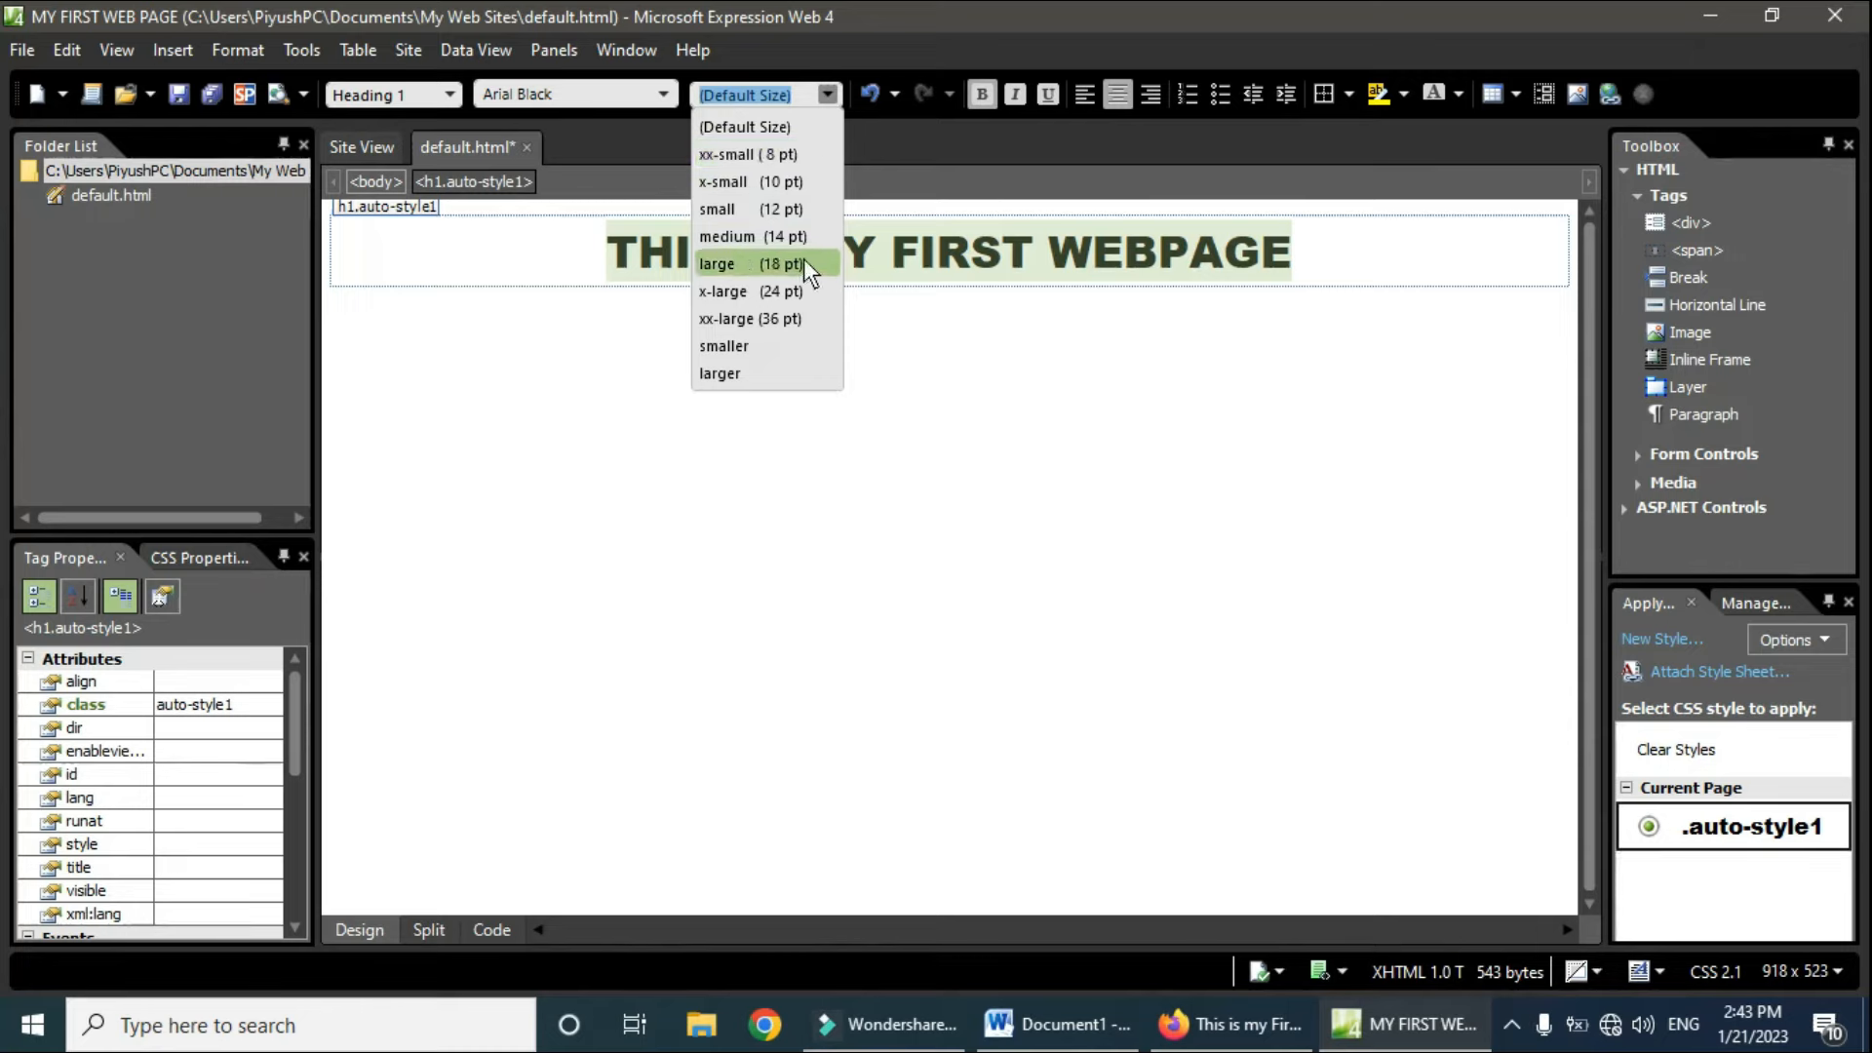
left_click(800, 320)
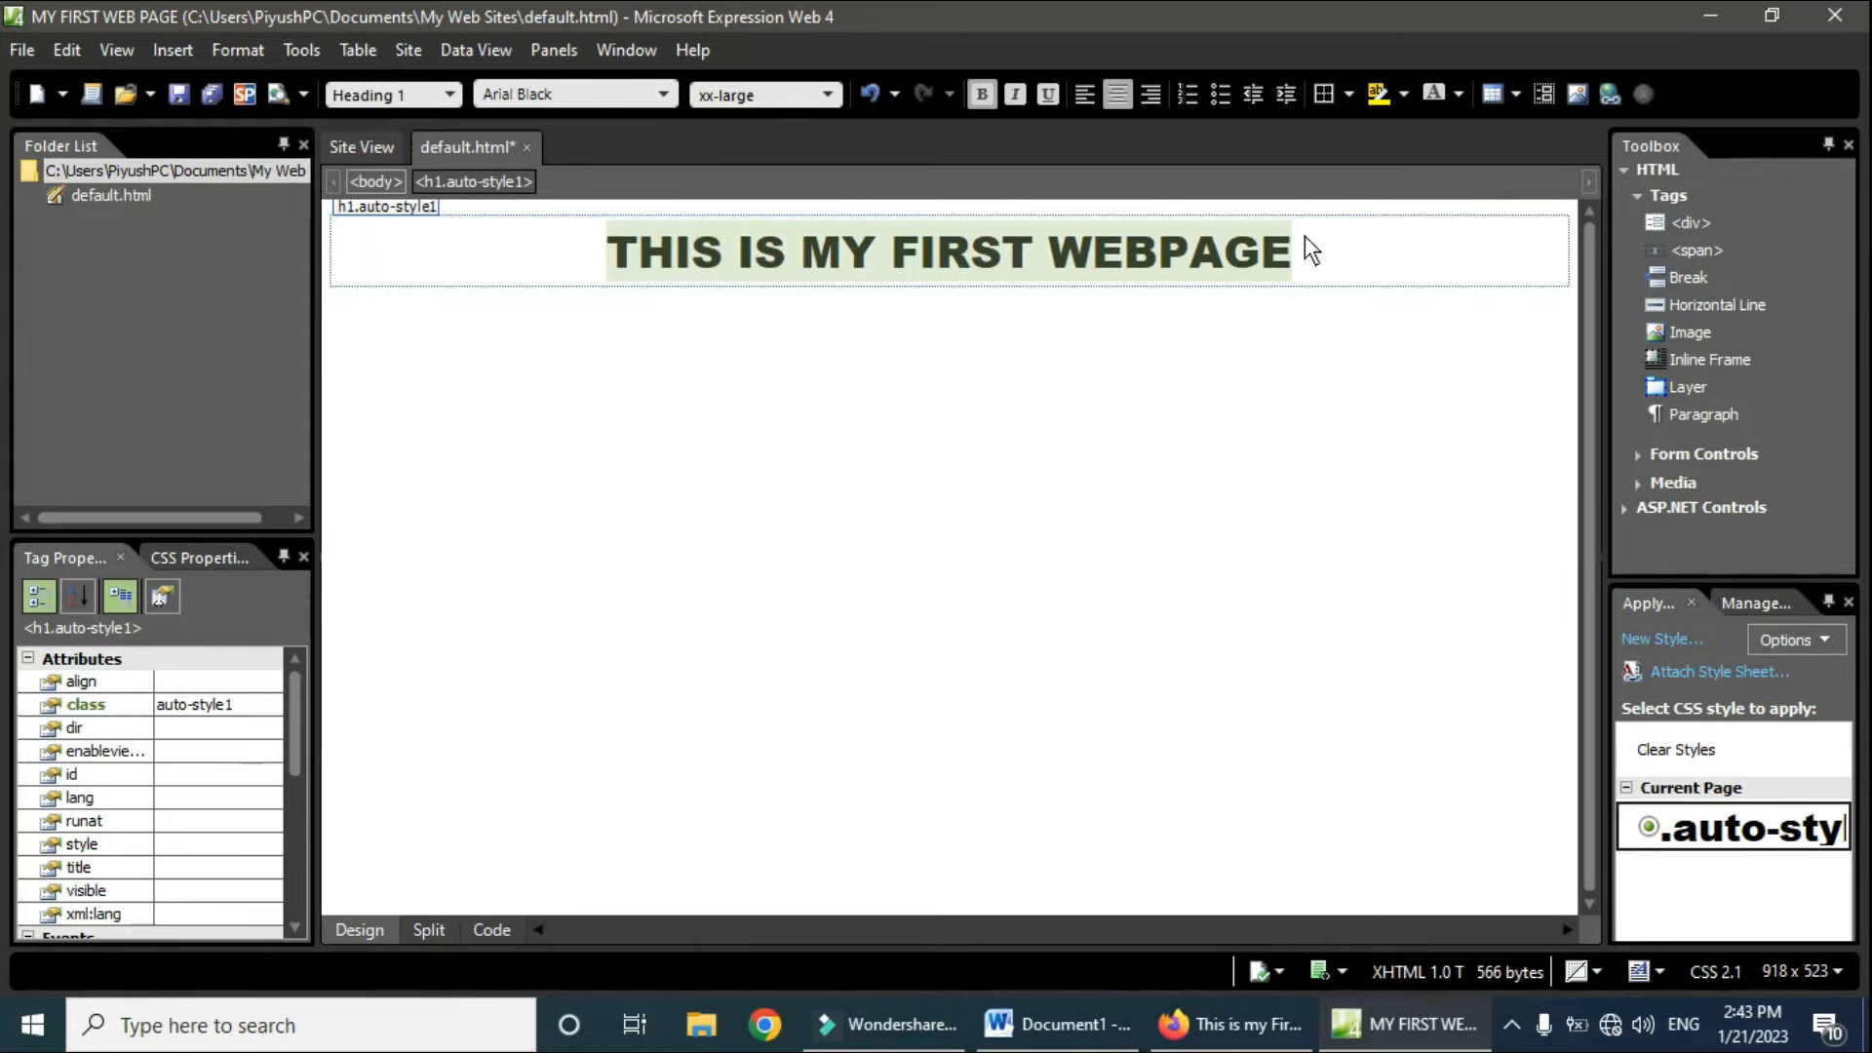
Step: Set the font colour of the THIS IS MY FIRST WEBPAGE heading to red, #F31111
left_click(1456, 100)
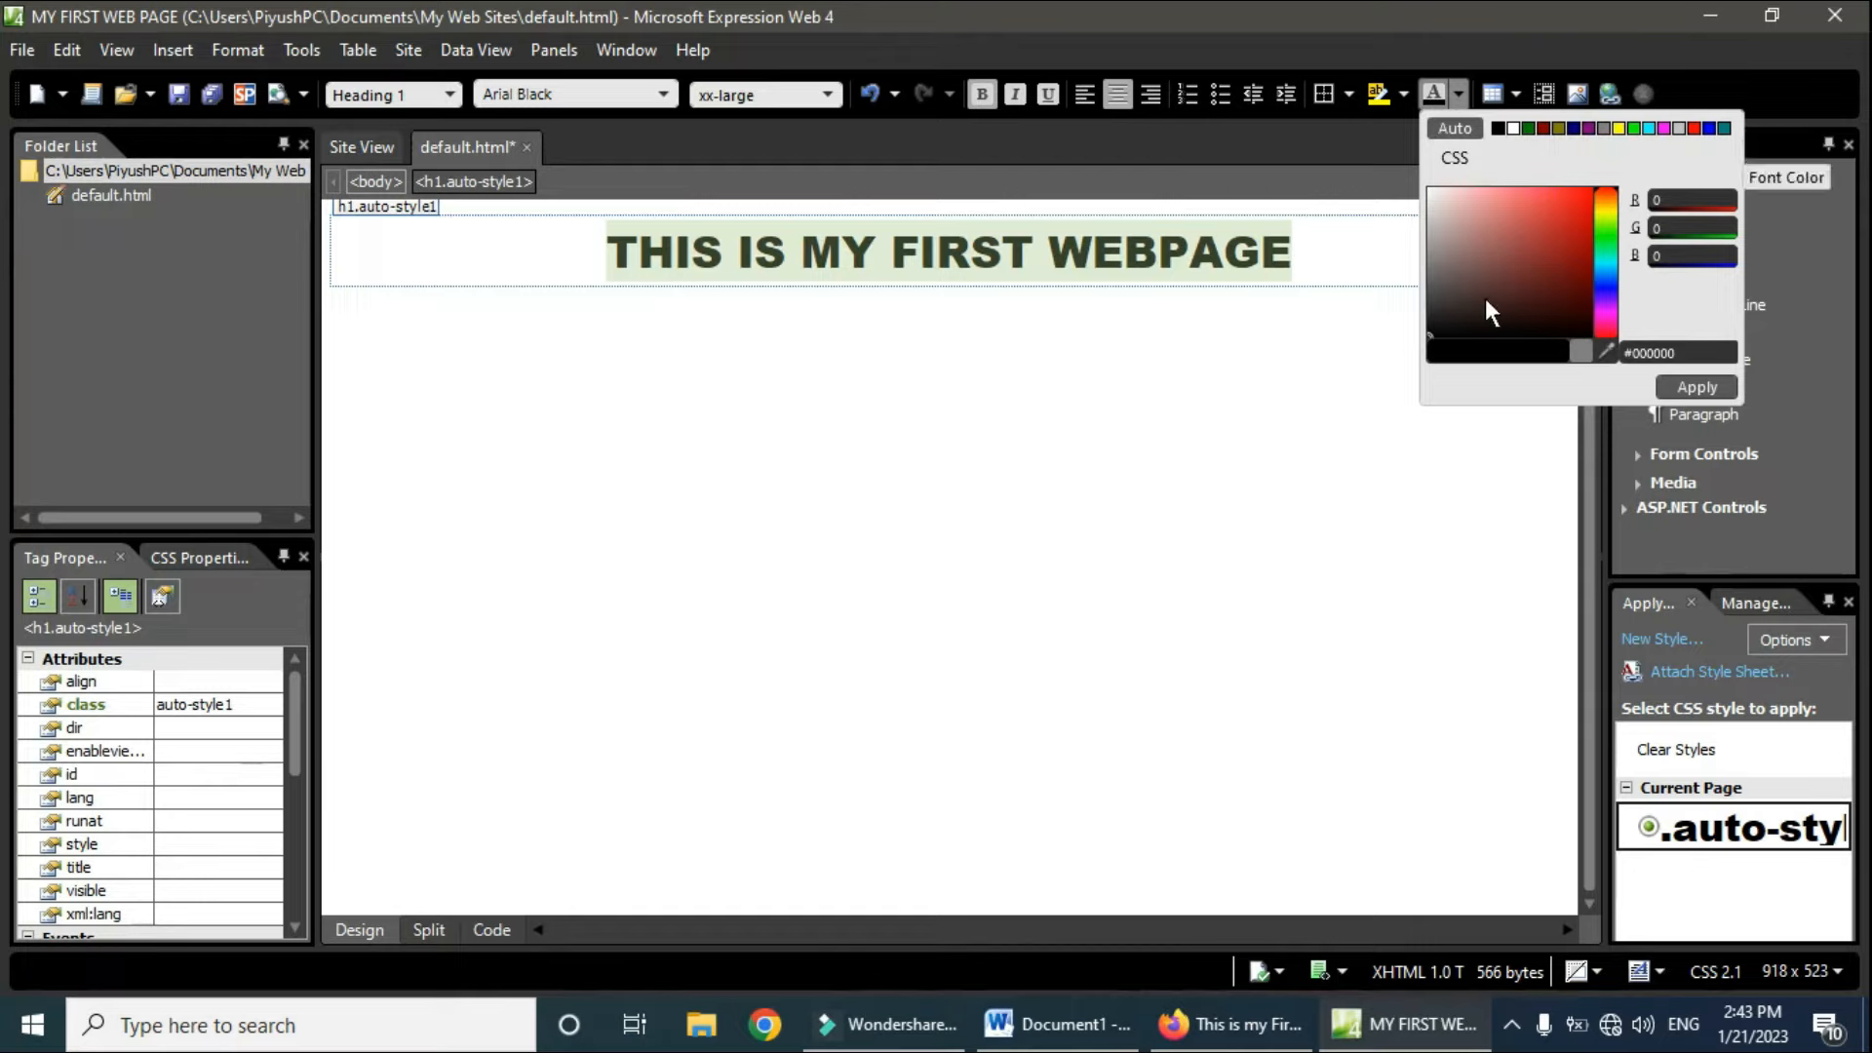
left_click_drag(1434, 325, 1582, 195)
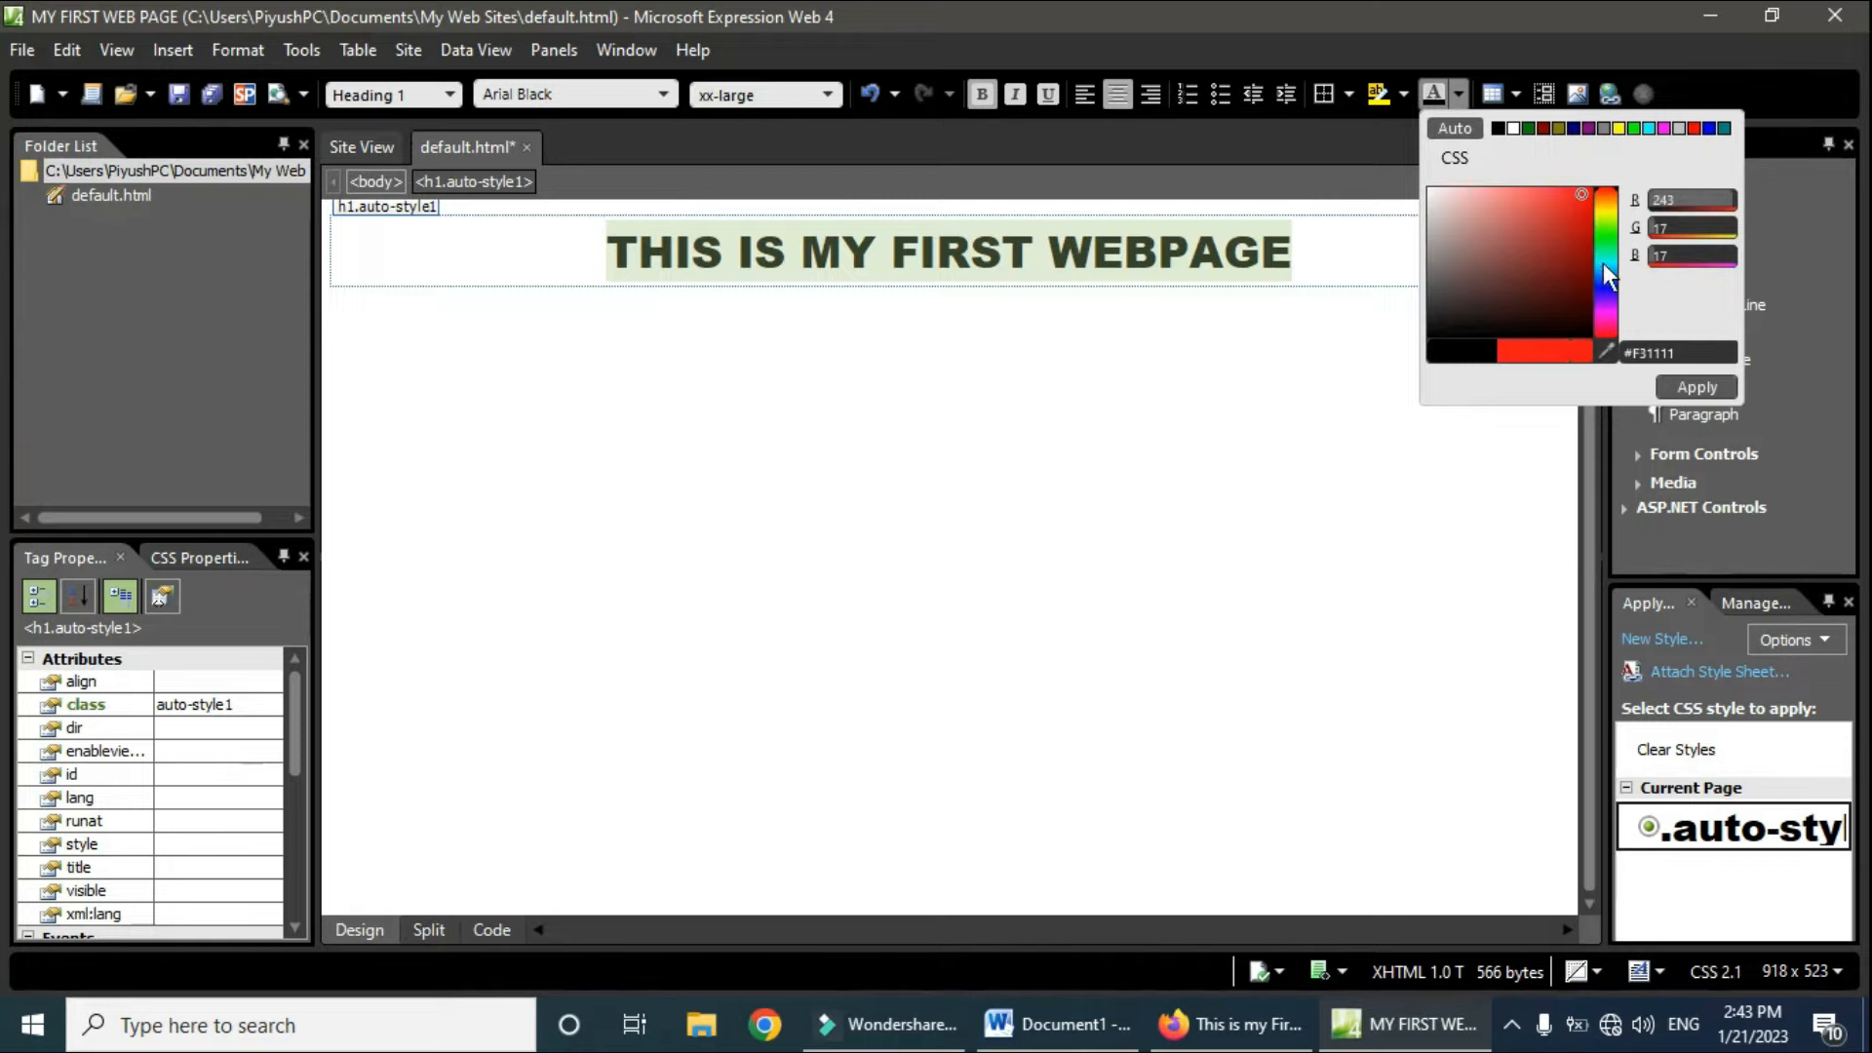
left_click(1693, 388)
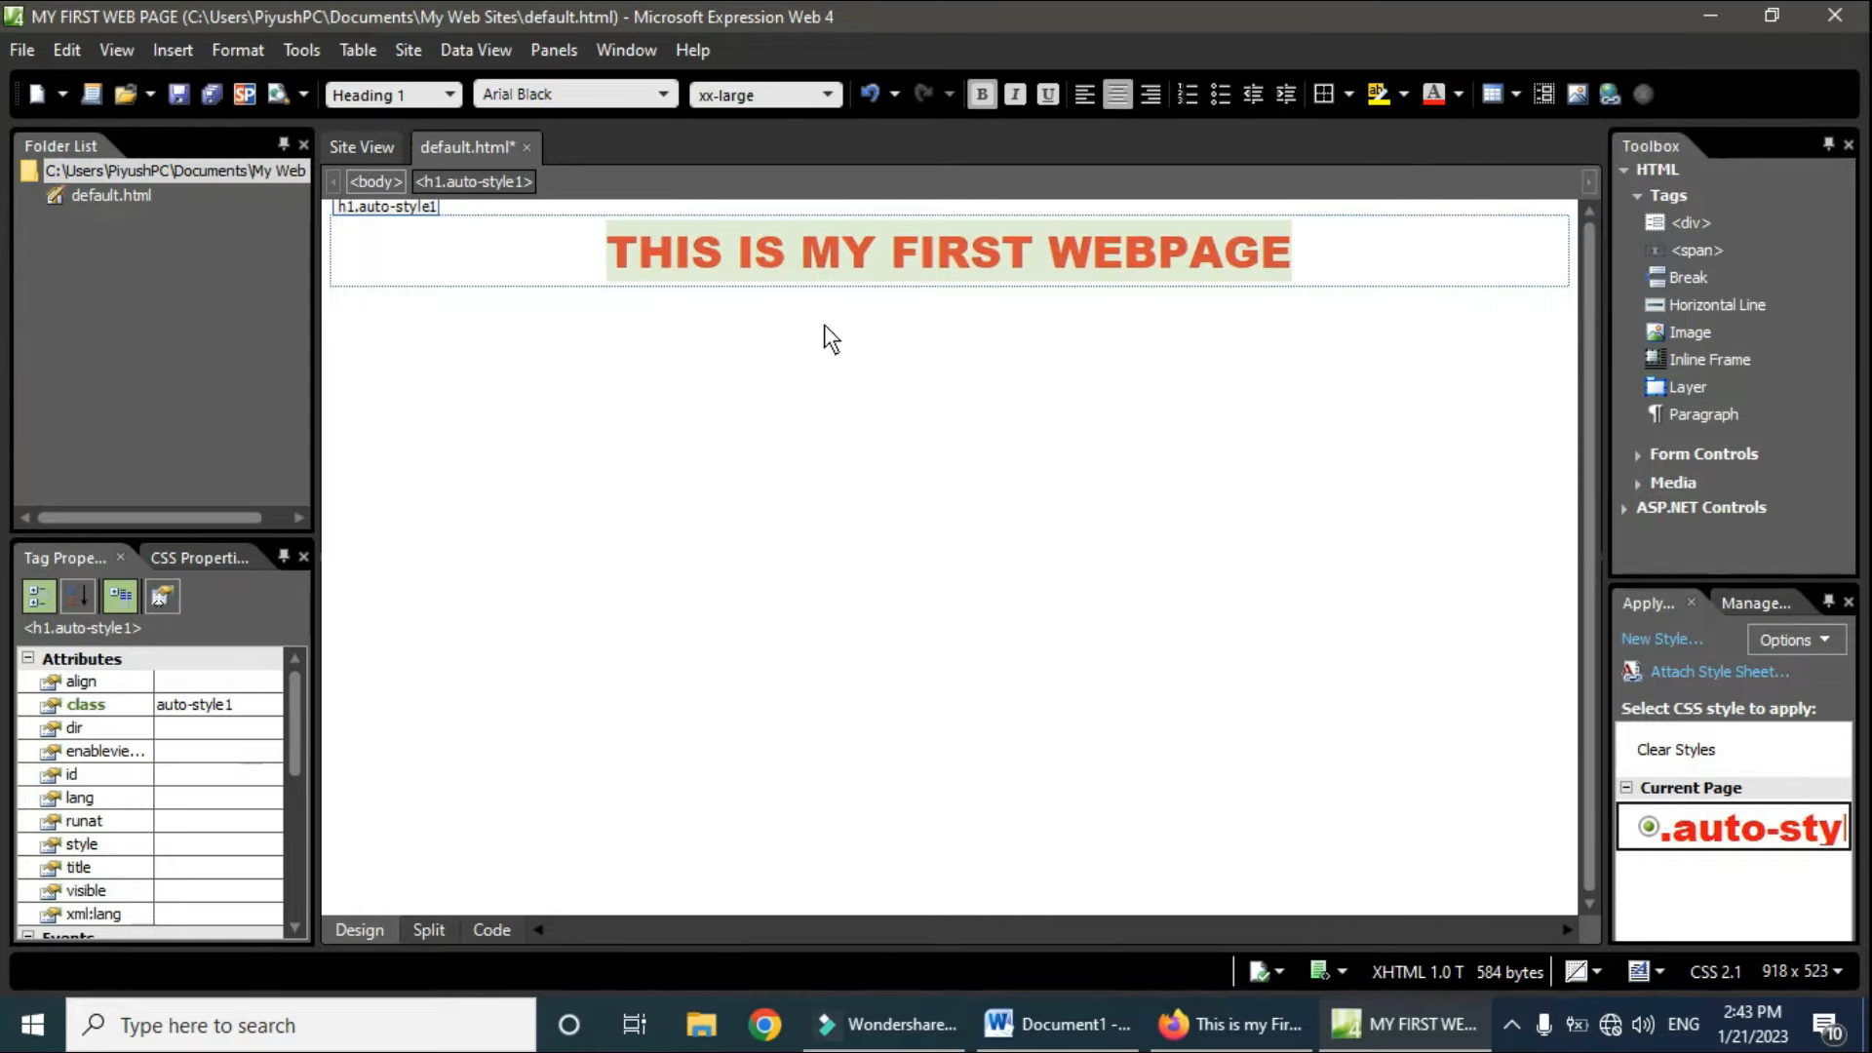
left_click(1173, 431)
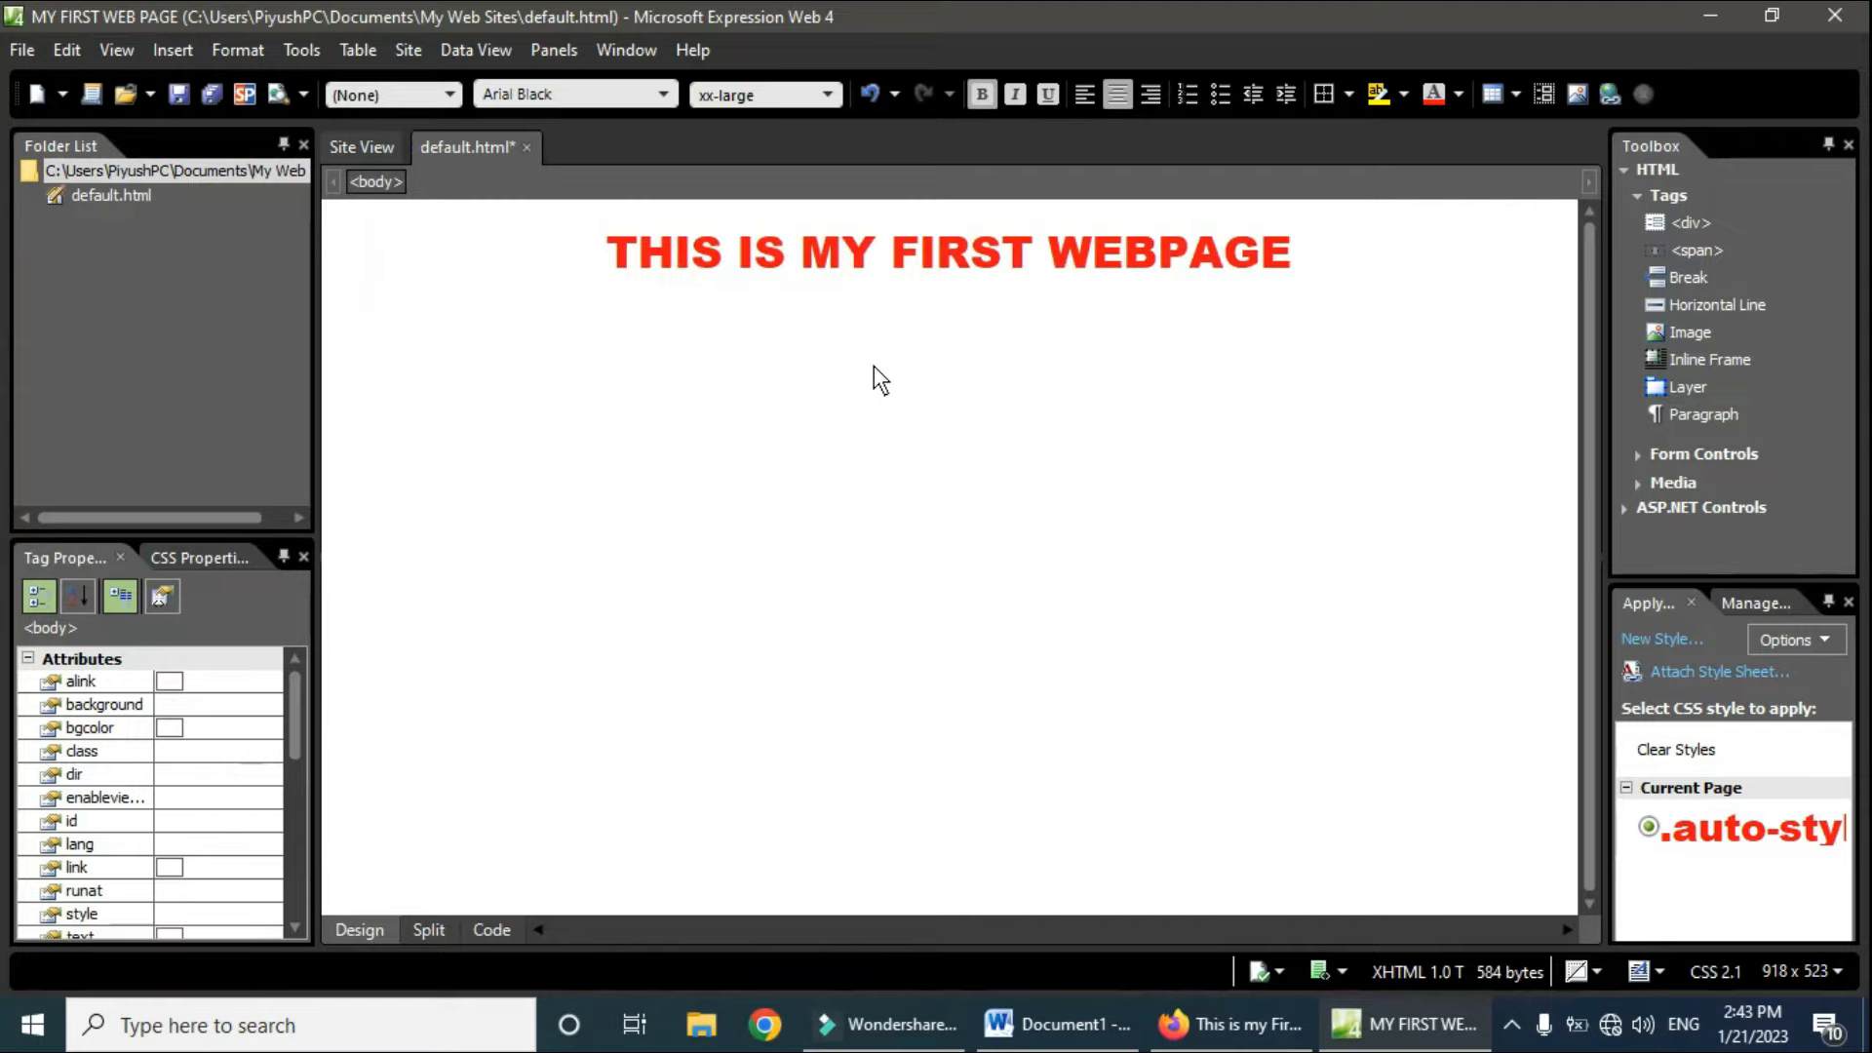
Step: Apply a yellow highlight, #EAEA20, to the whole THIS IS MY FIRST WEBPAGE heading
left_click(612, 250)
left_click_drag(613, 250, 816, 242)
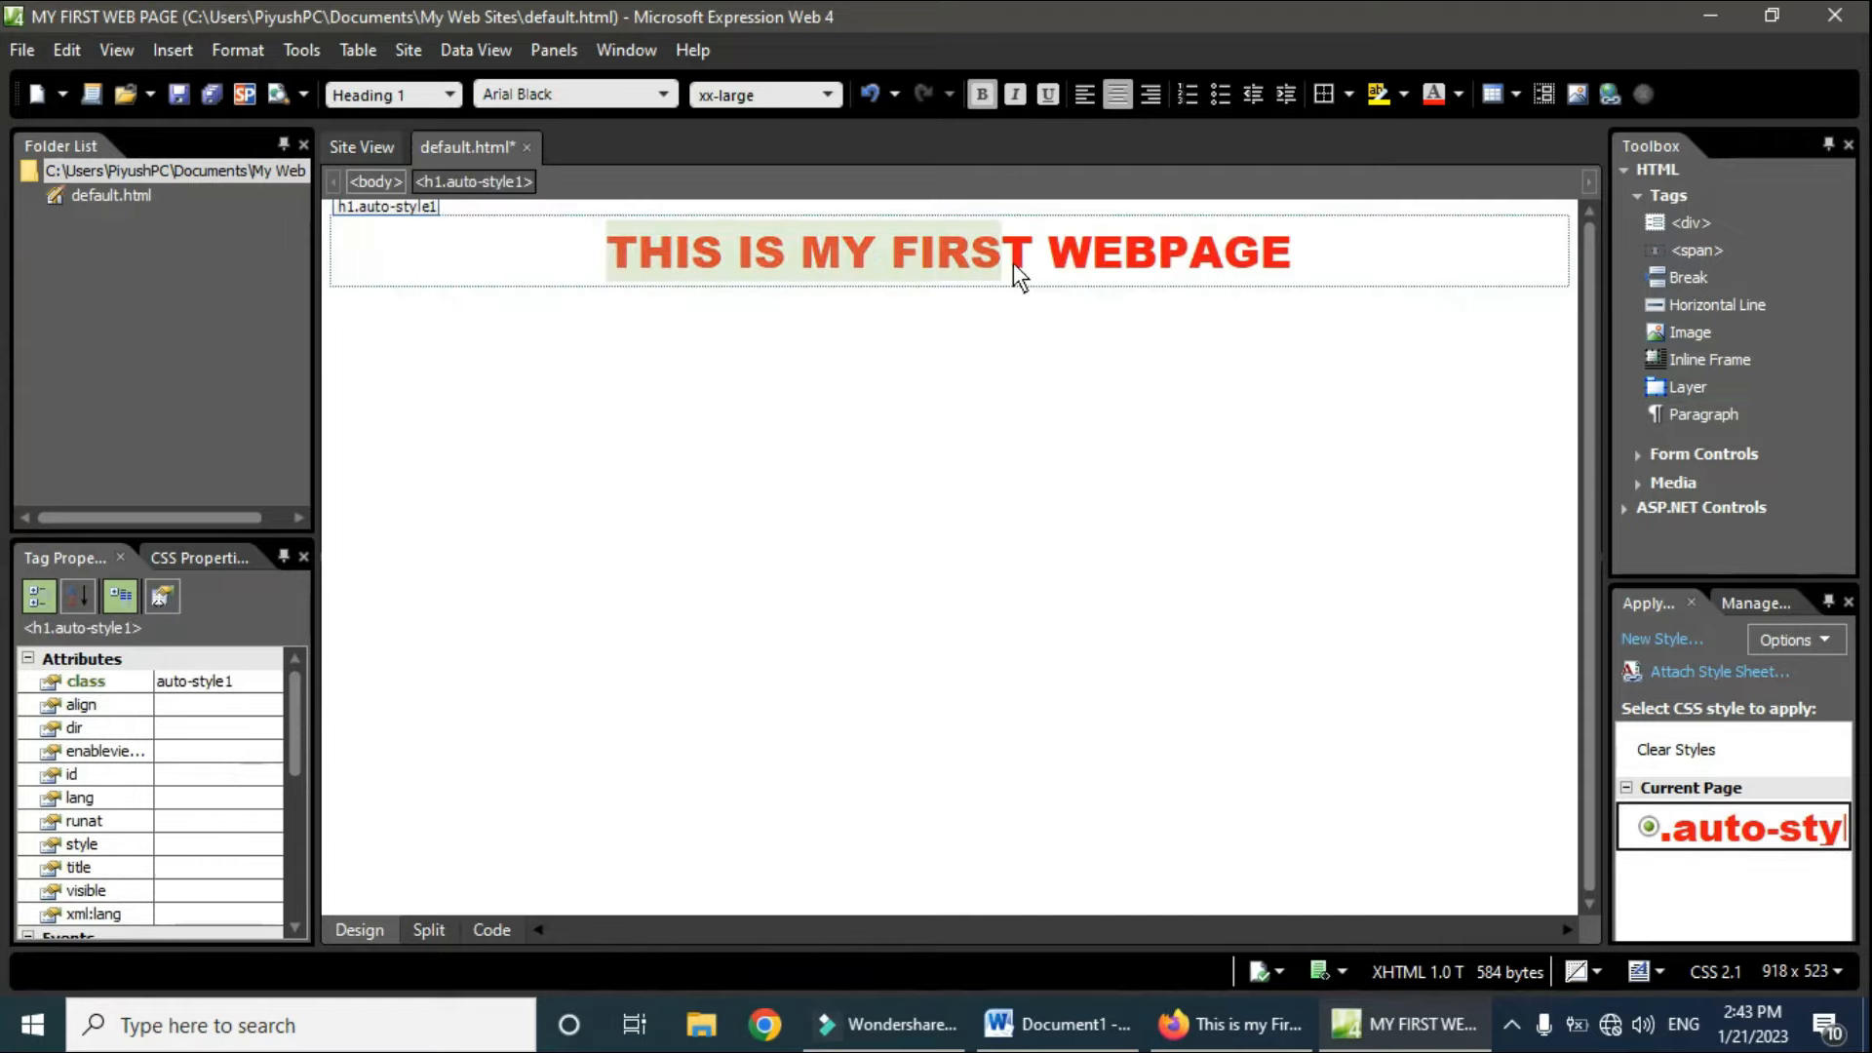
left_click_drag(1014, 263, 1170, 261)
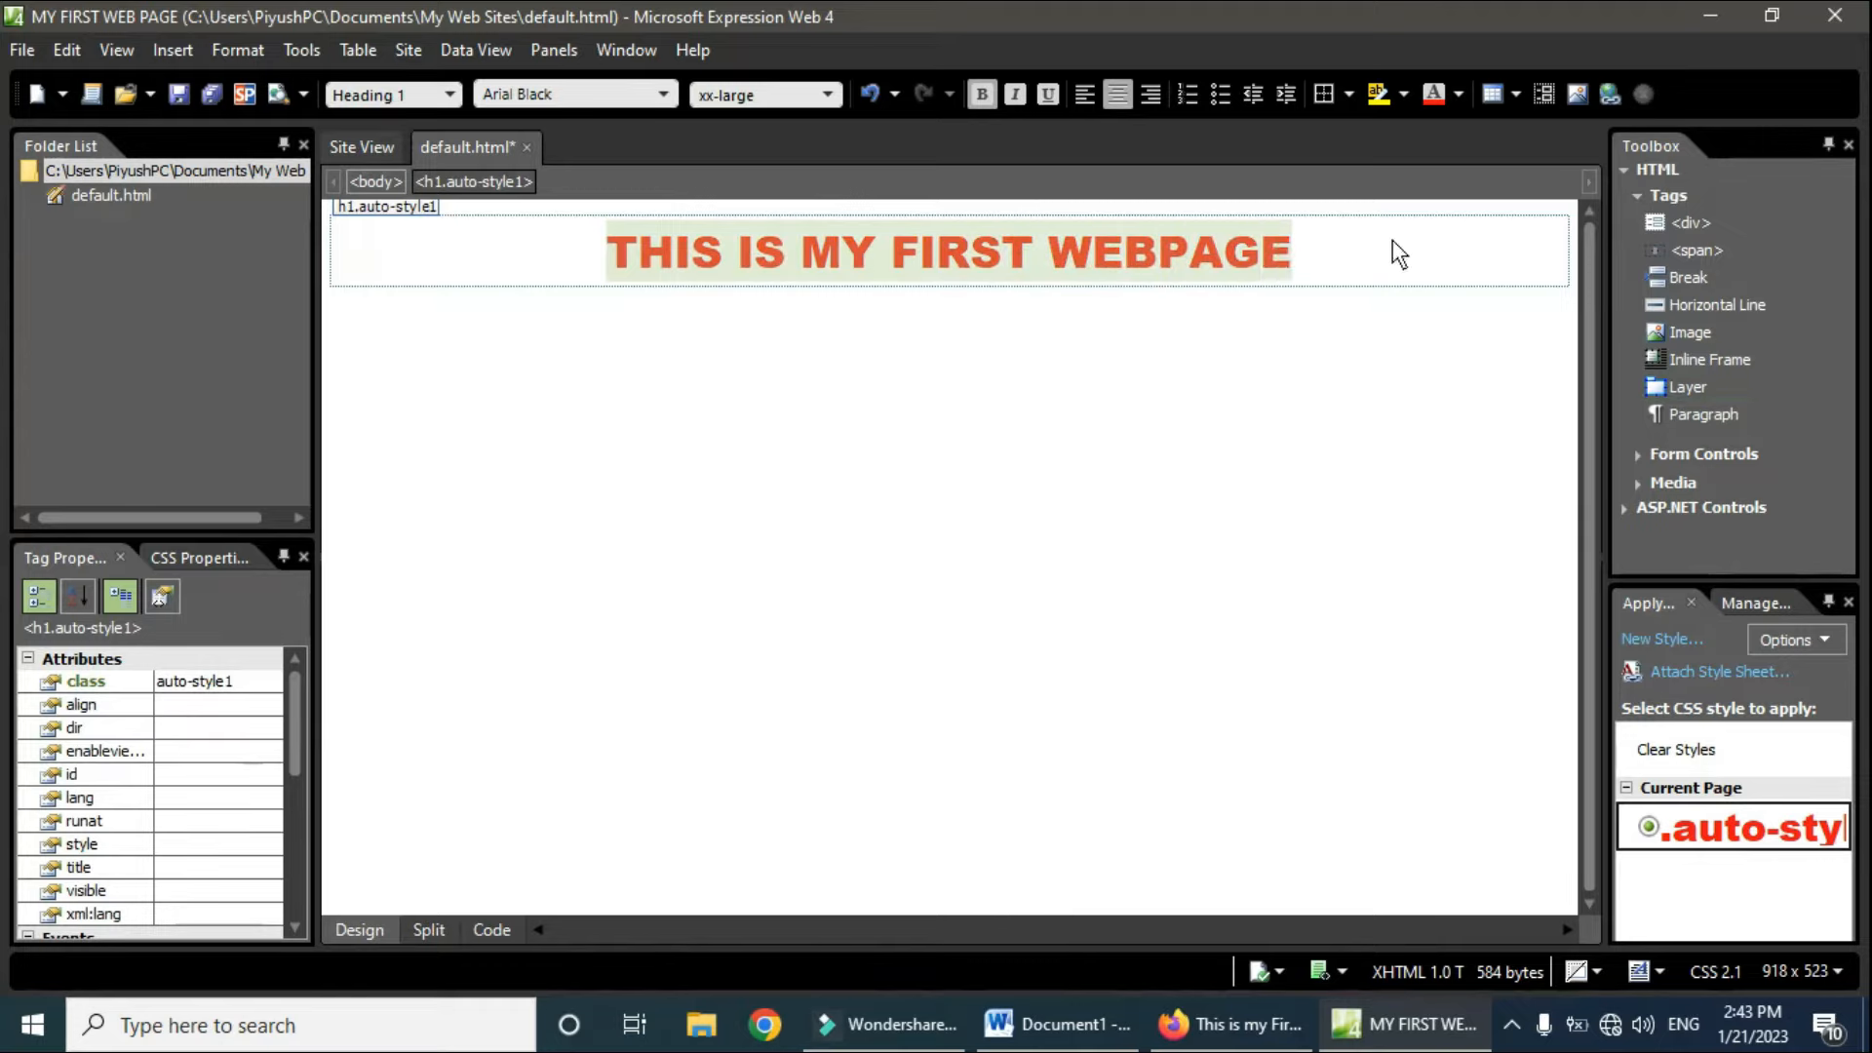
left_click(1405, 95)
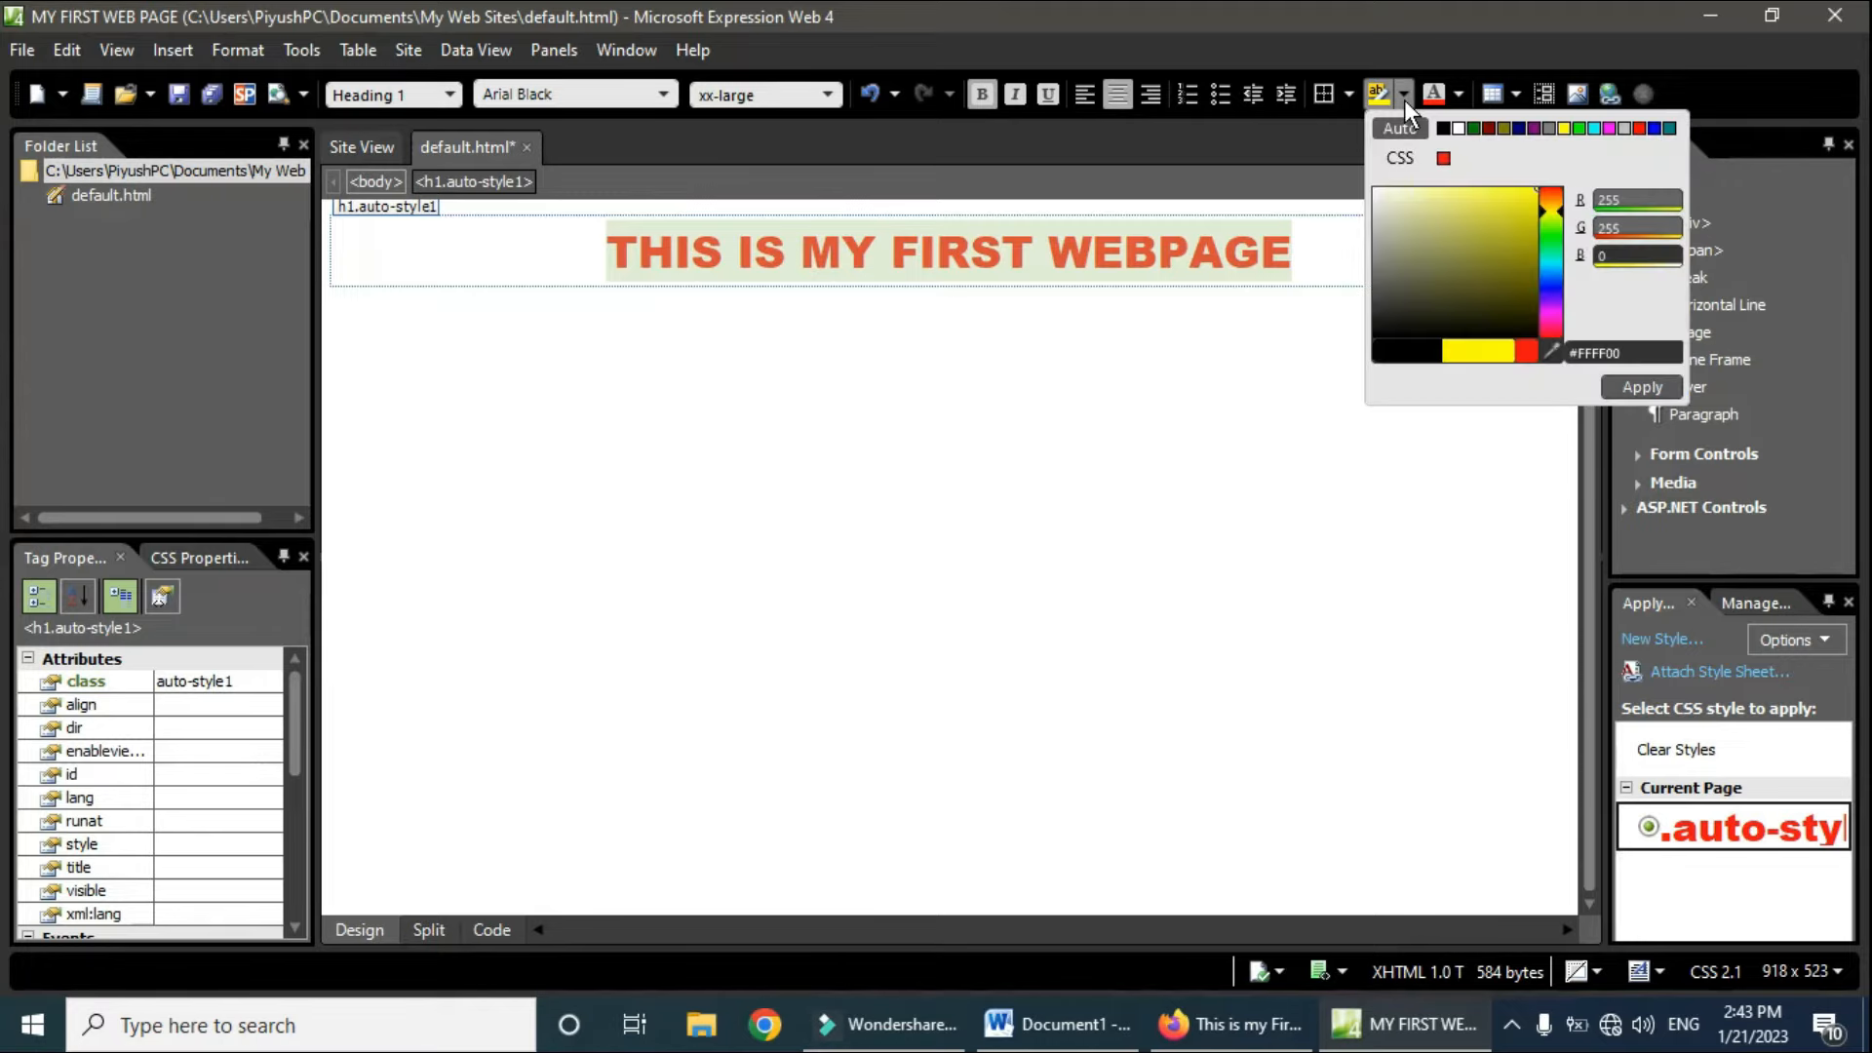
left_click(1517, 201)
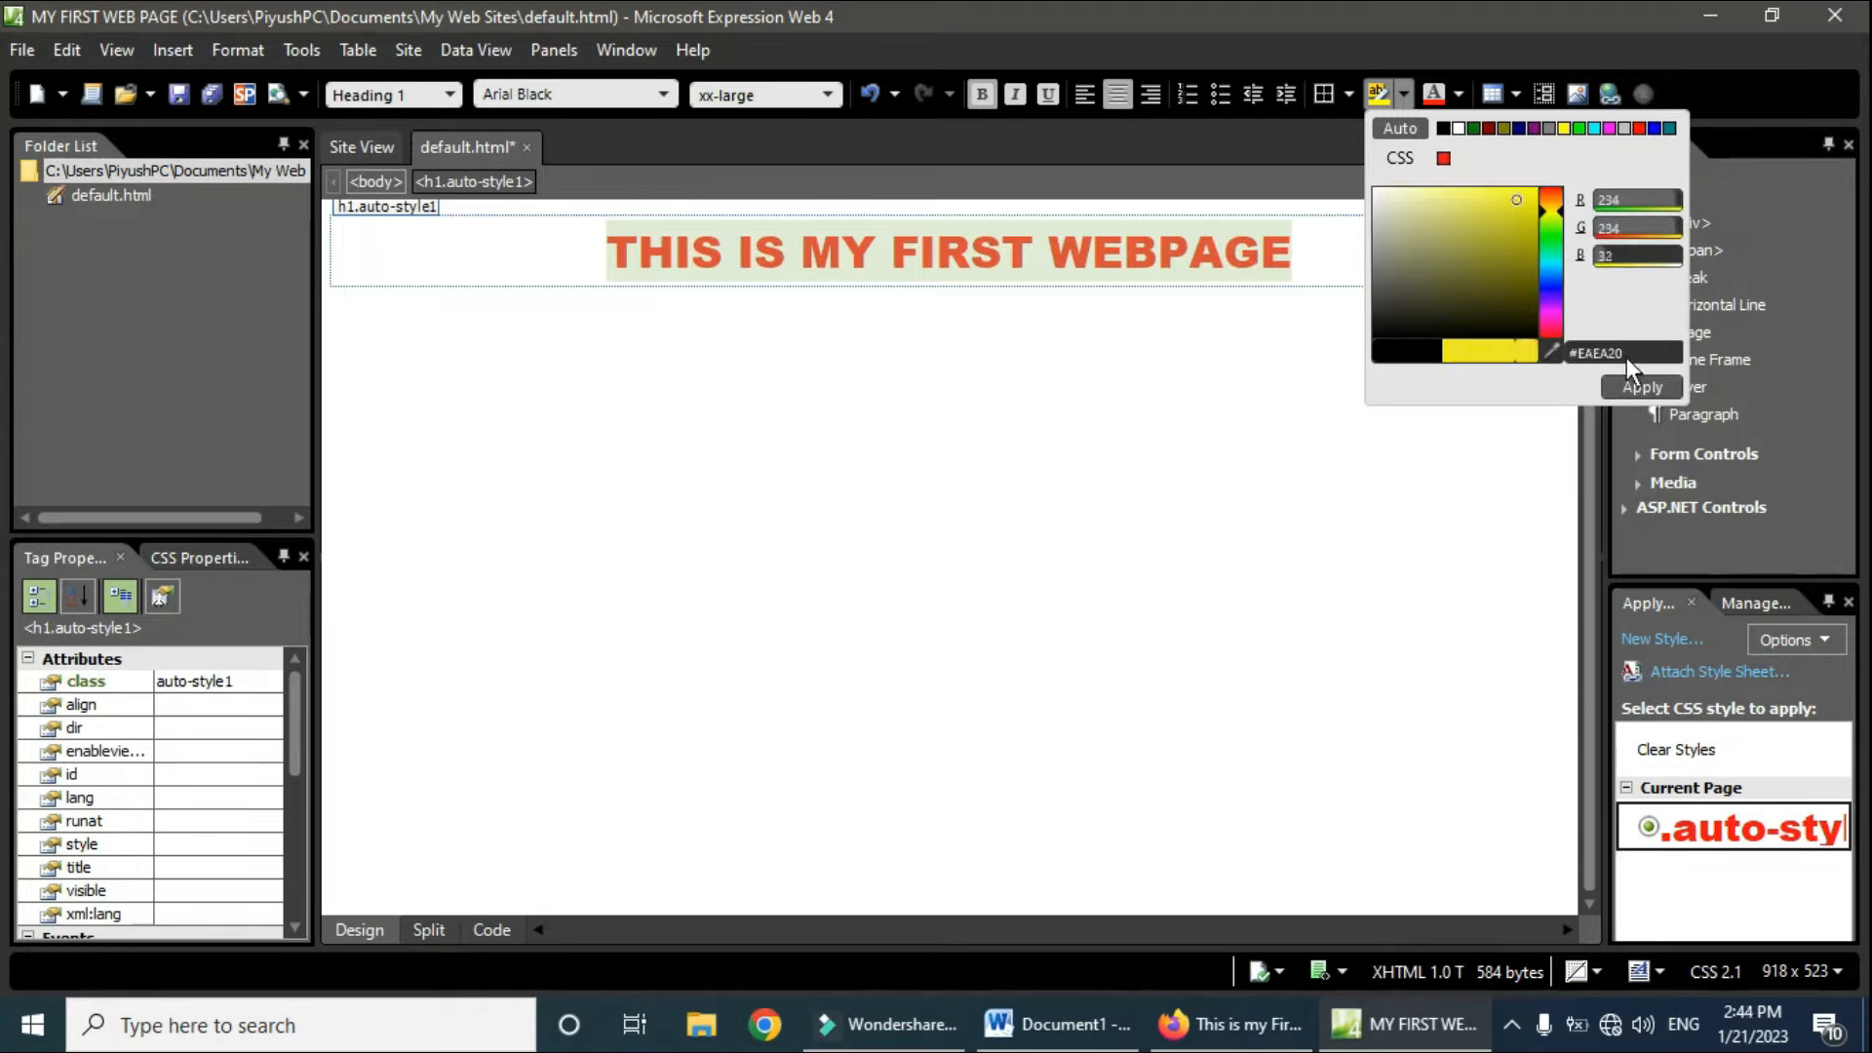
left_click(1638, 388)
left_click(1262, 363)
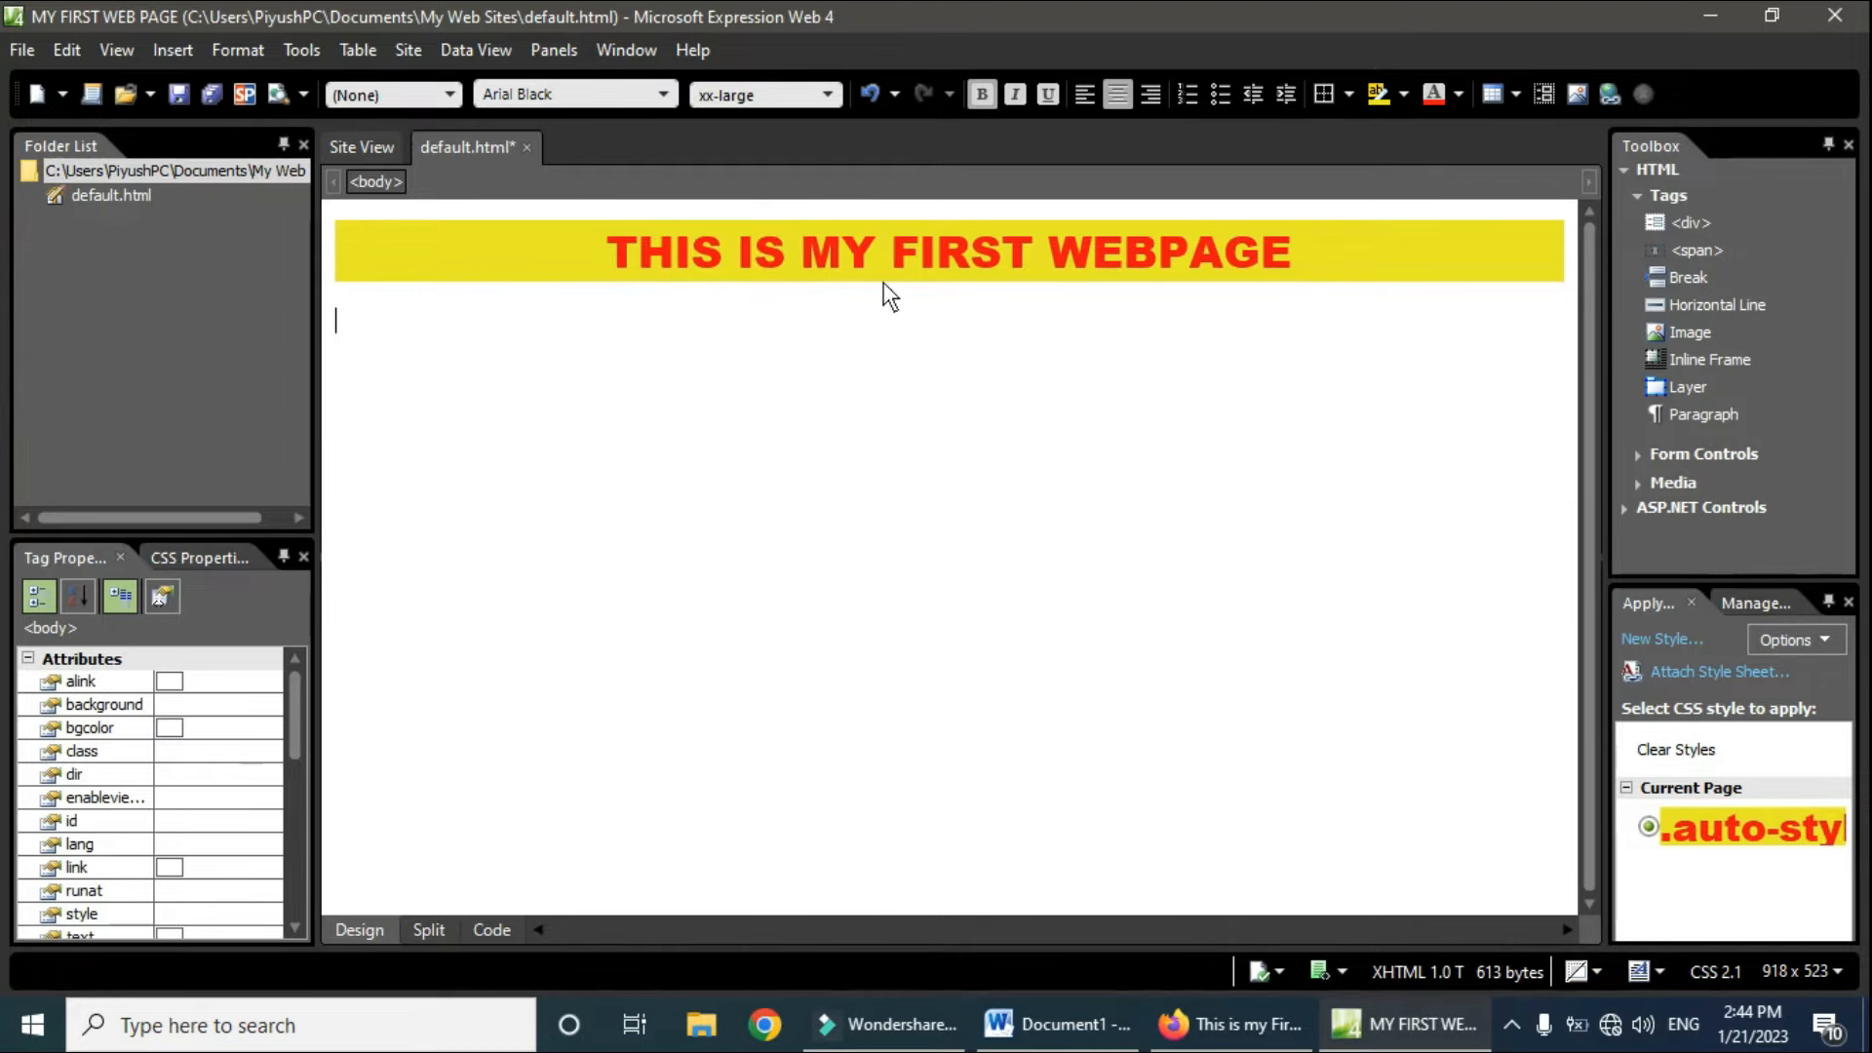
left_click(1048, 249)
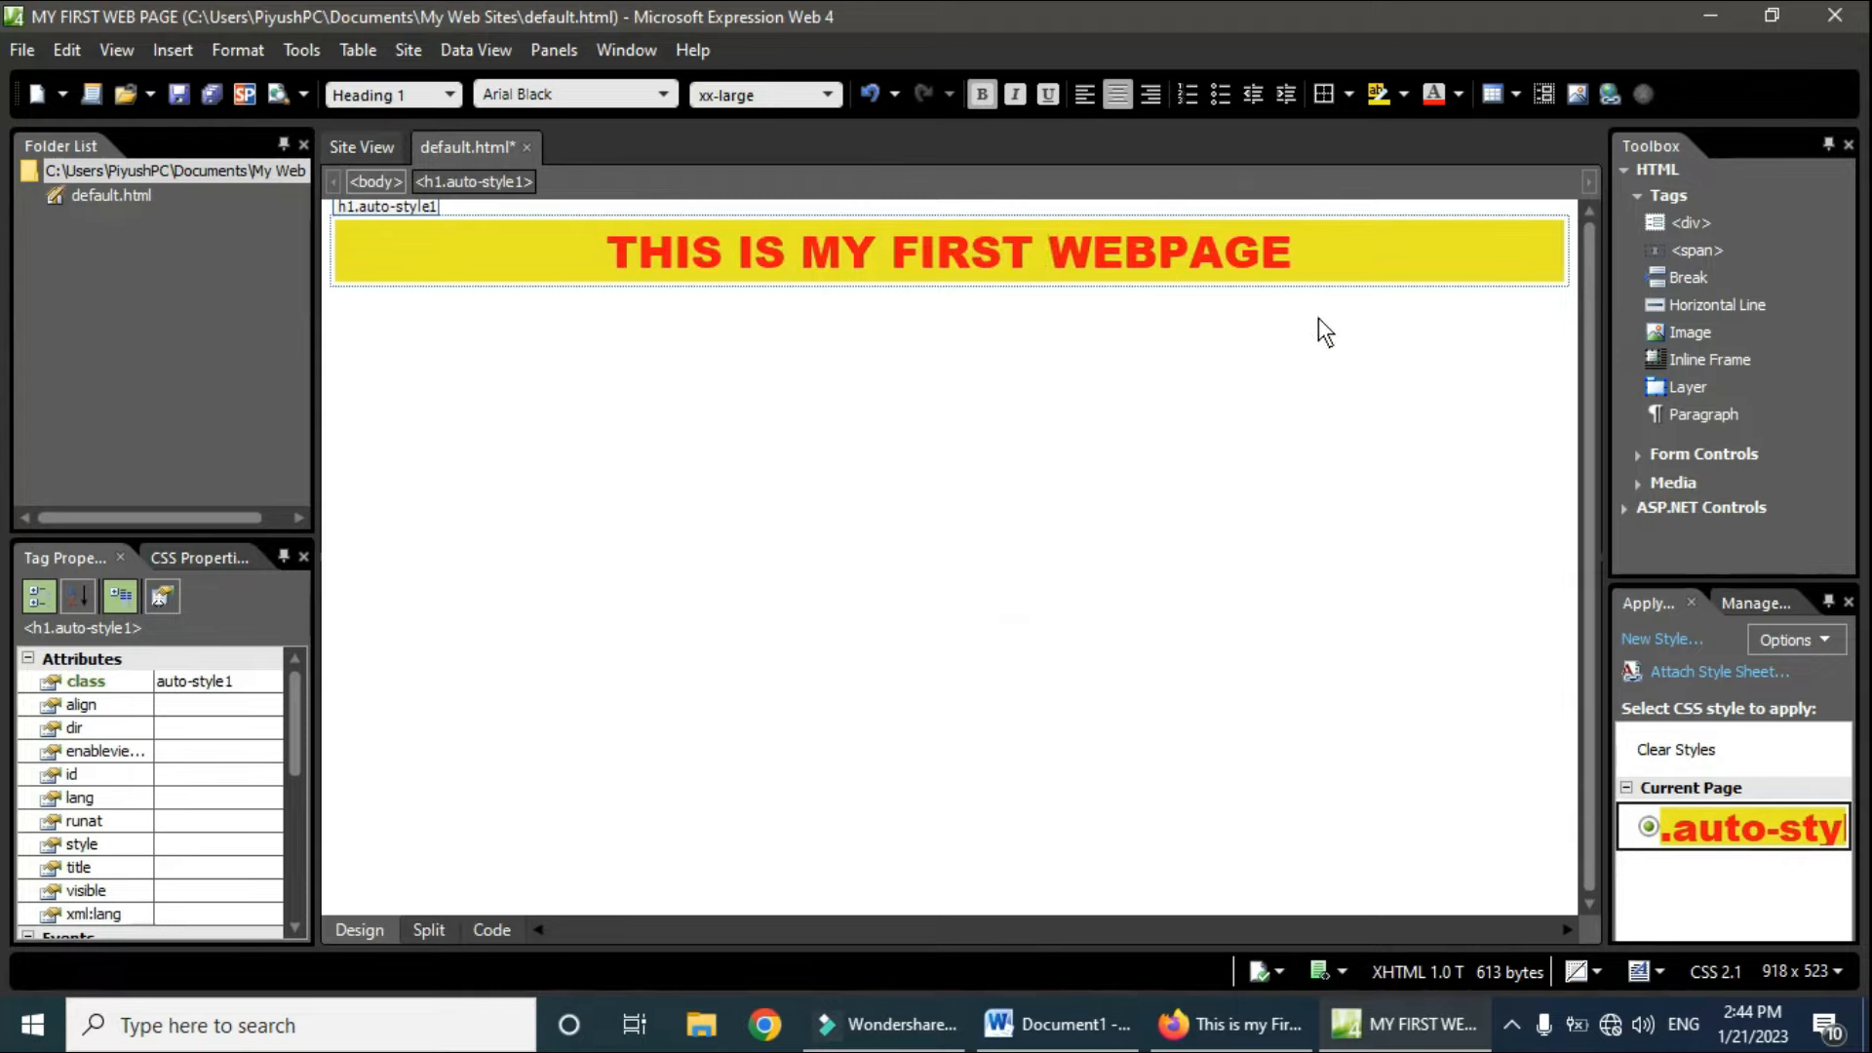
Step: Paste the three sample paragraphs starting with "On the Insert tab, the galleries include items" below the heading
left_click(1295, 363)
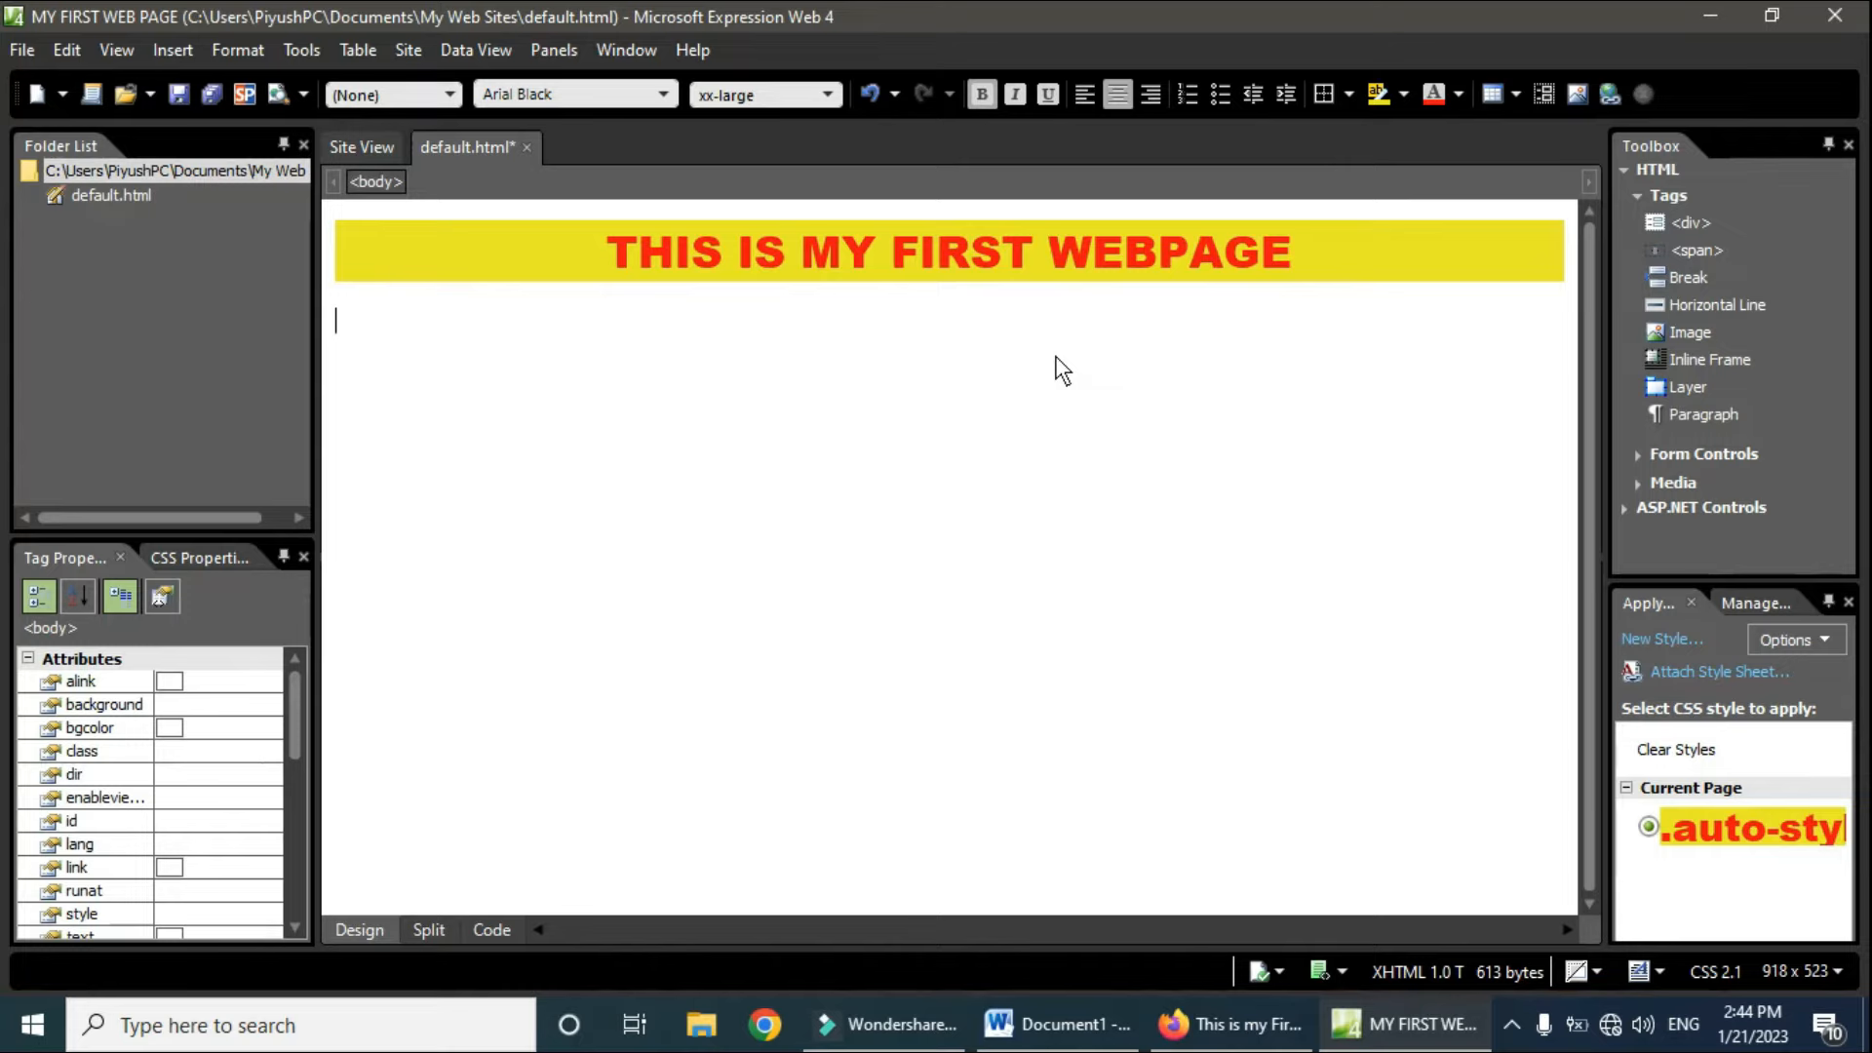
type("On the Insert tab, the galleries include items that are designed to coordinate with the overall look of your document. You can use these galleries to insert tables, headers, footers, lists, cover pages, and other document building blocks. When you create pictures, charts, or diagrams, they also coordinate with your current document look. You can easily change the formatting of selected text in the document text by choosing a look for the selected text from the Quick Styles gallery on the Home tab. You can also format text directly by using the other controls on the Home tab. Most controls offer a choice of using the look from the current theme or using a format that you specify directly. To change the overall look of your document, choose new Theme elements on the Page Layout tab. To change the looks available in the Quick Style gallery, use the Change Current Quick Style Set command. Both the Themes gallery and the Quick Styles gallery provide reset commands so that you can always restore the look of your document to the original contained in your current template.")
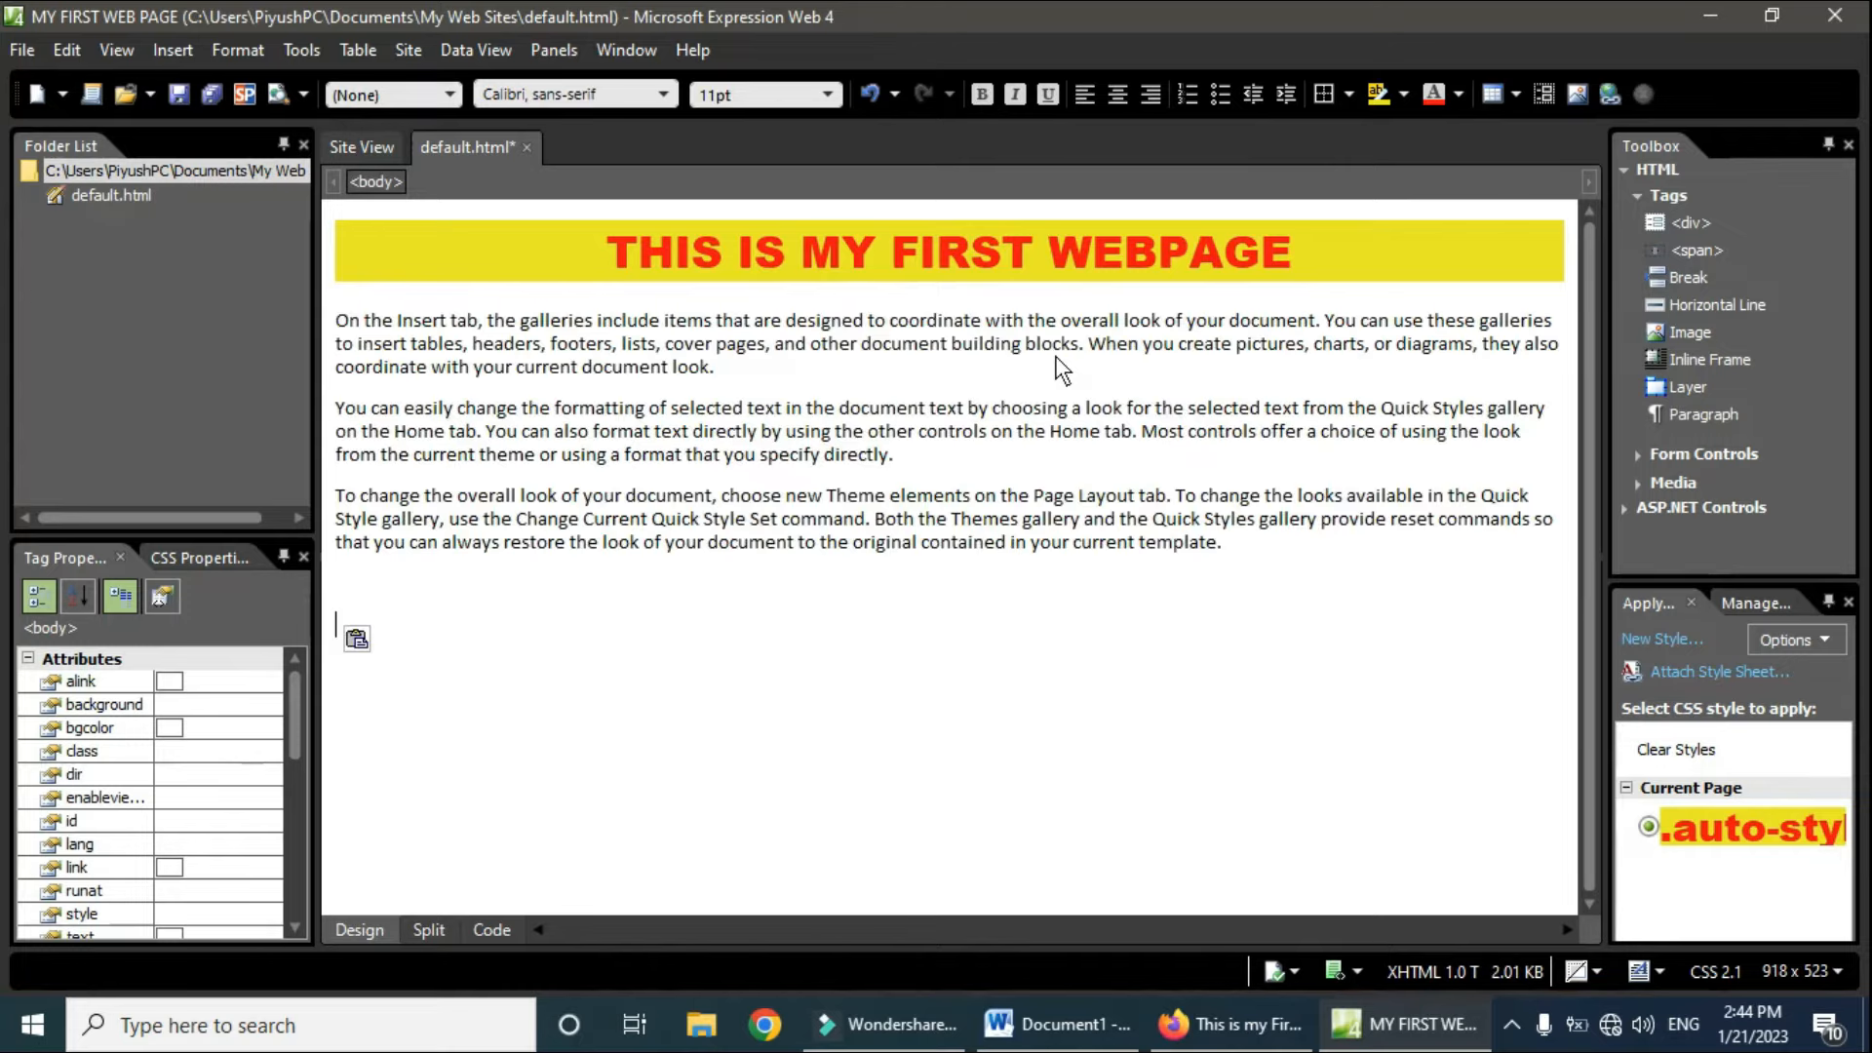
left_click(1041, 465)
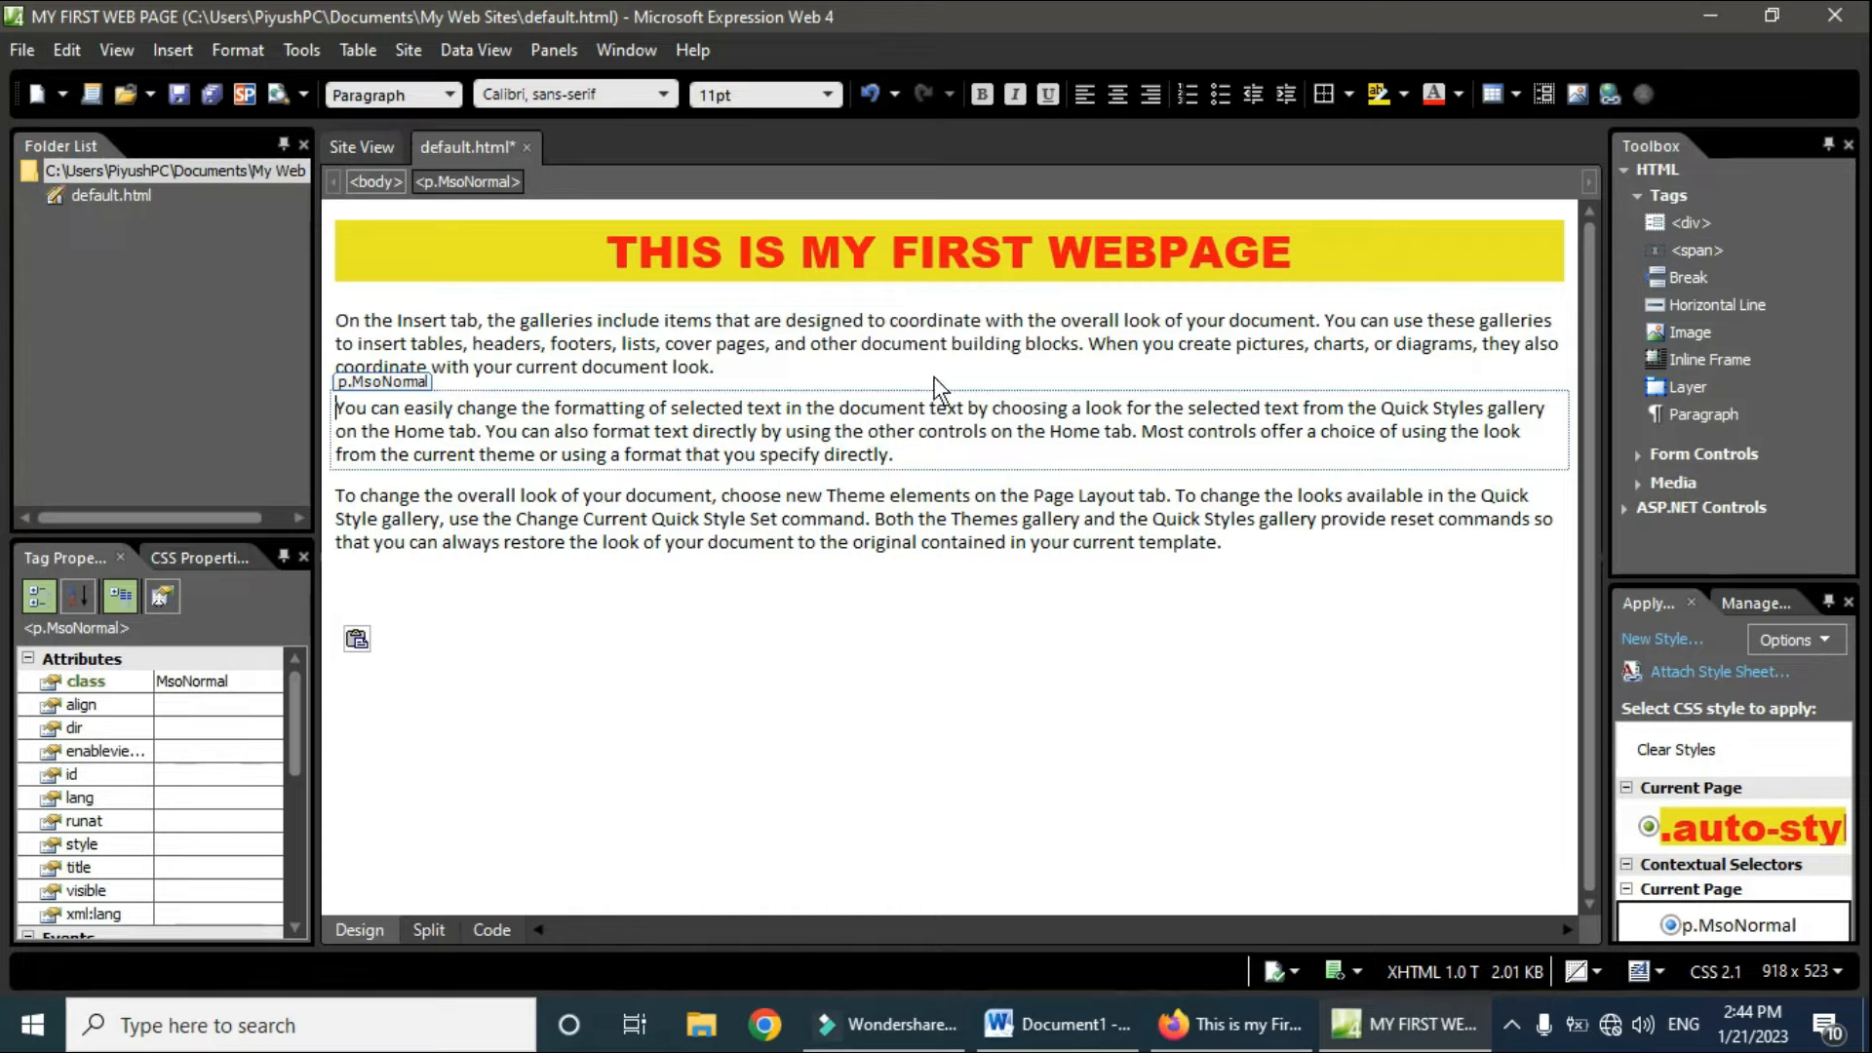
Step: Set the first body paragraph's font to Arial and its size to x-large (24 pt)
left_click(748, 347)
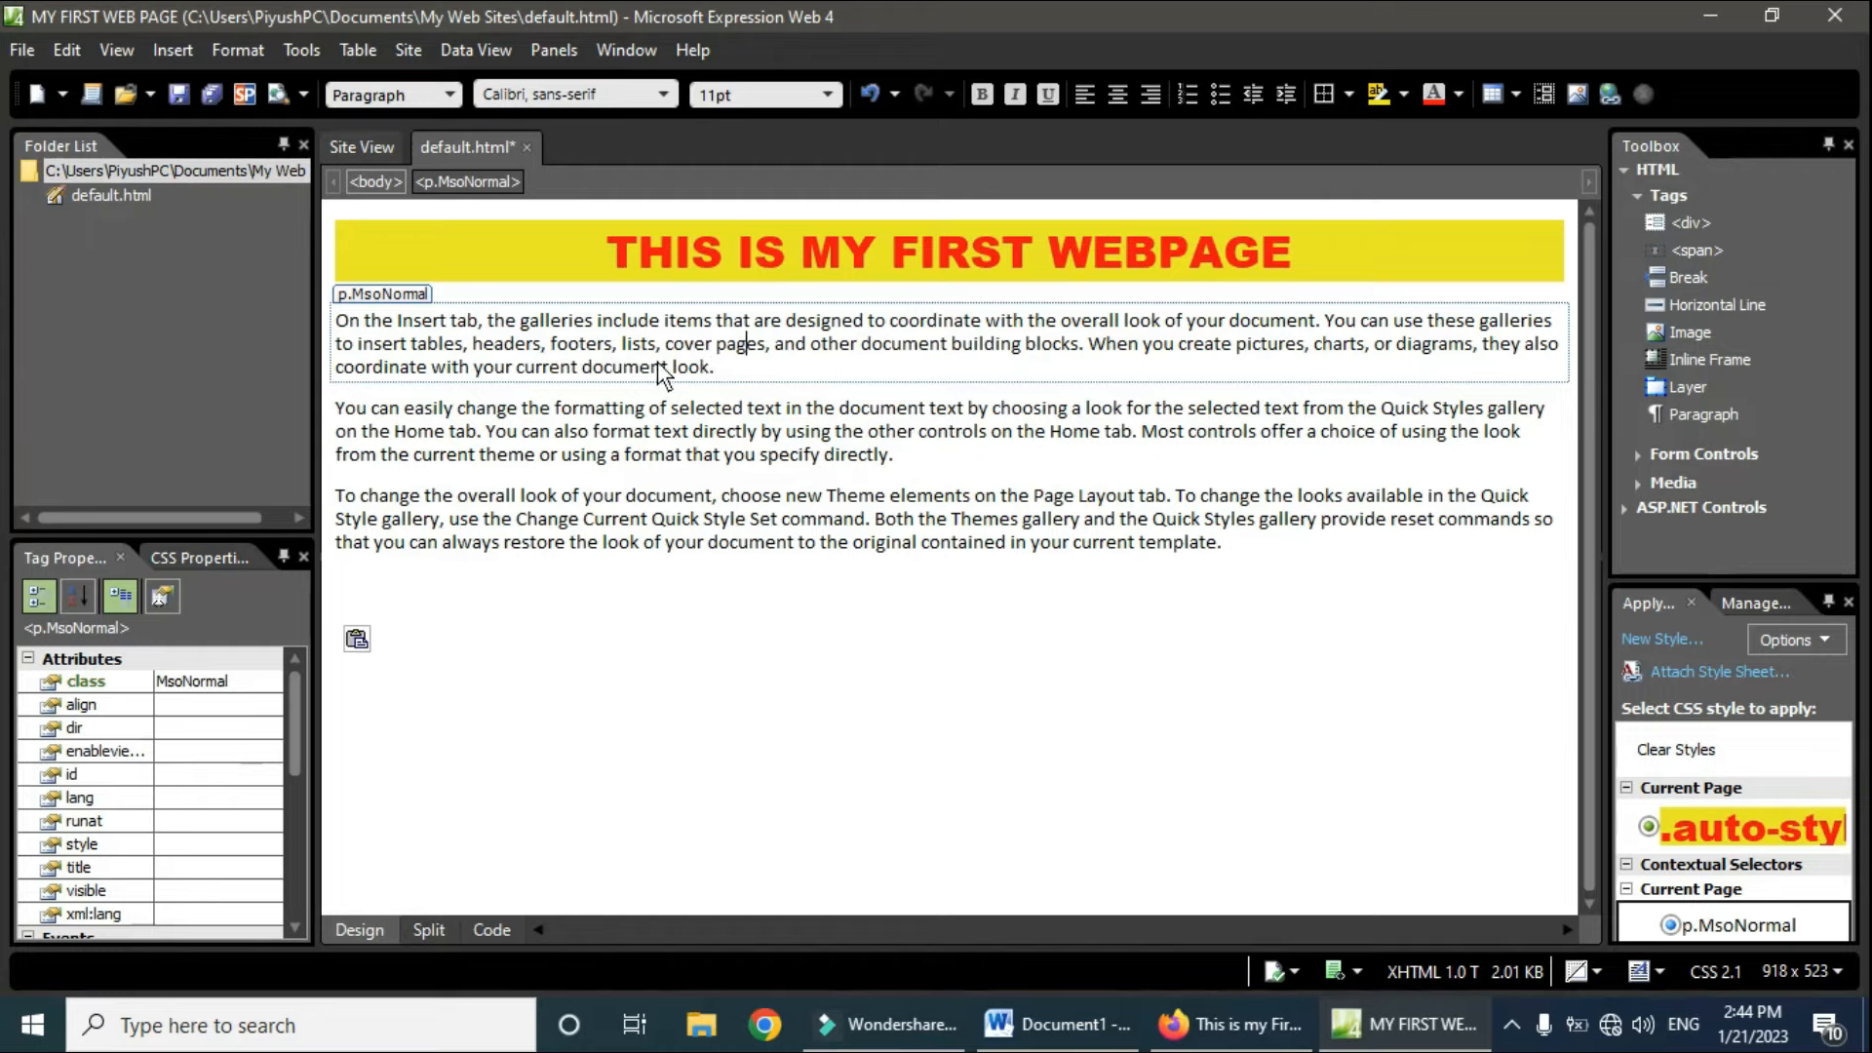
triple_click(531, 373)
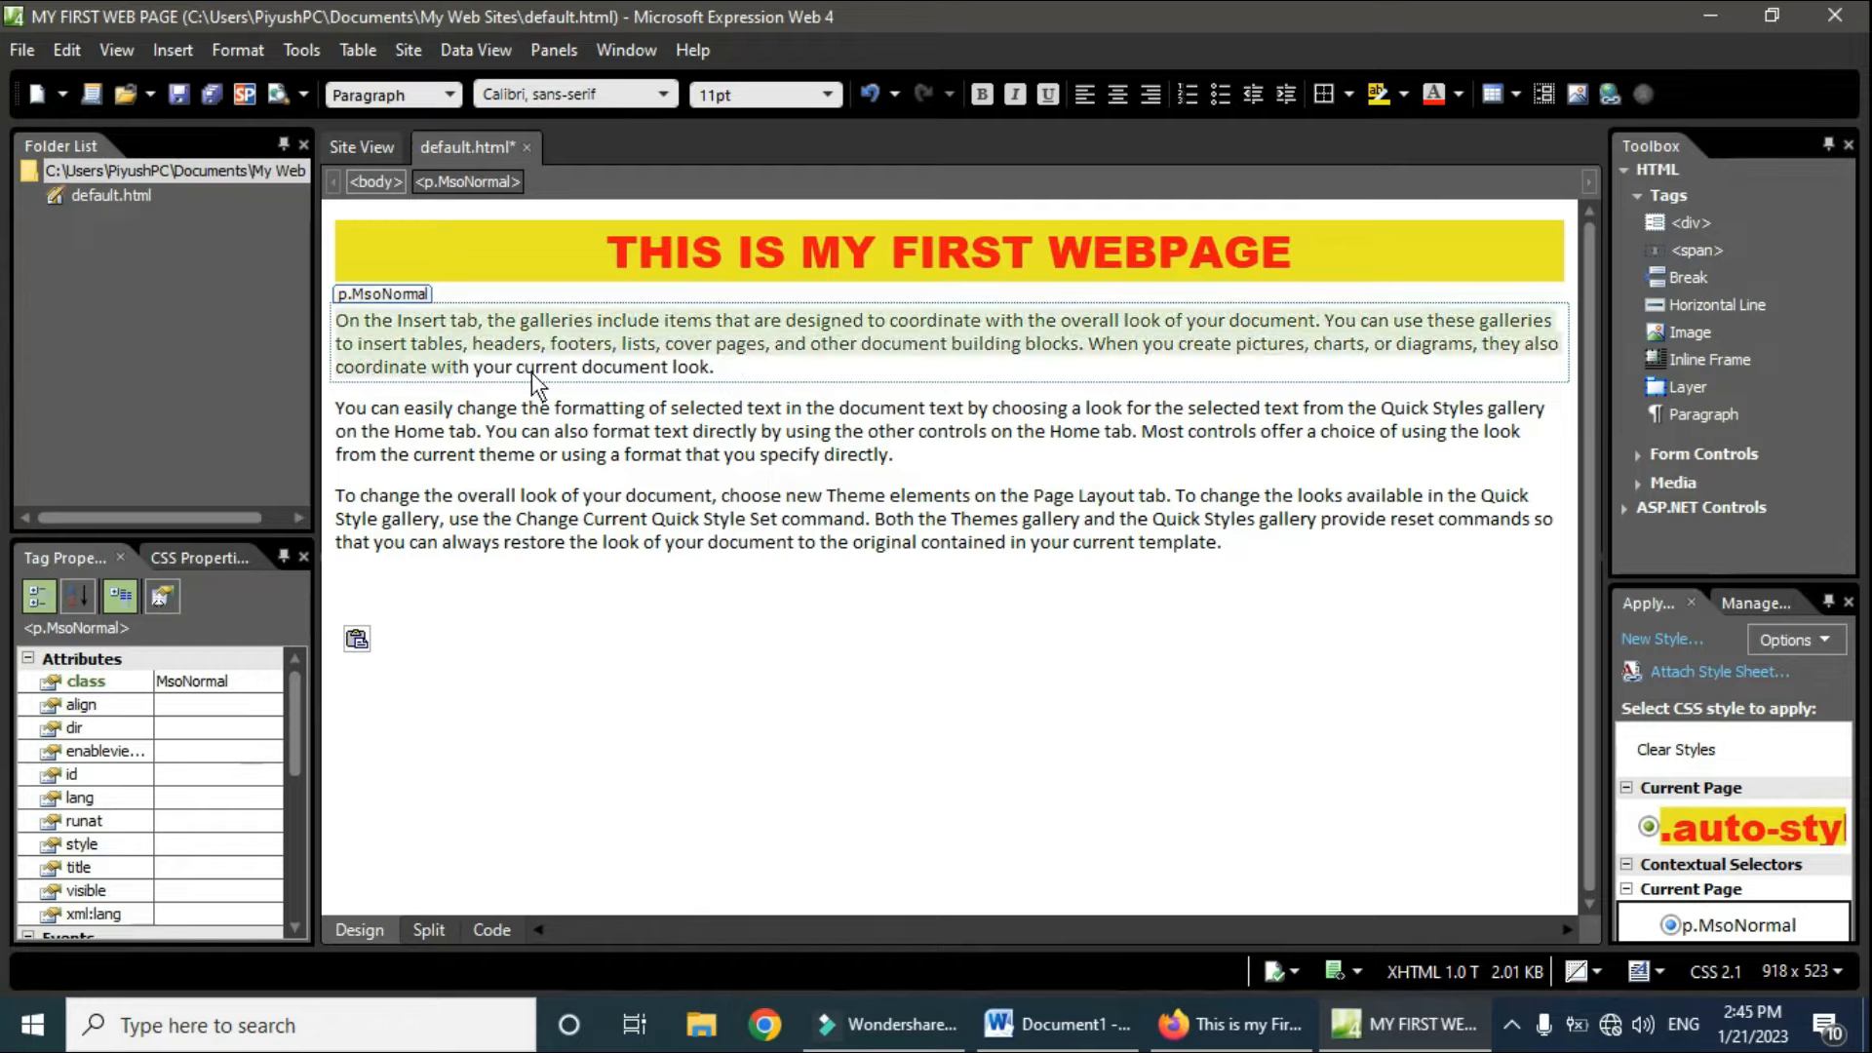
left_click(663, 98)
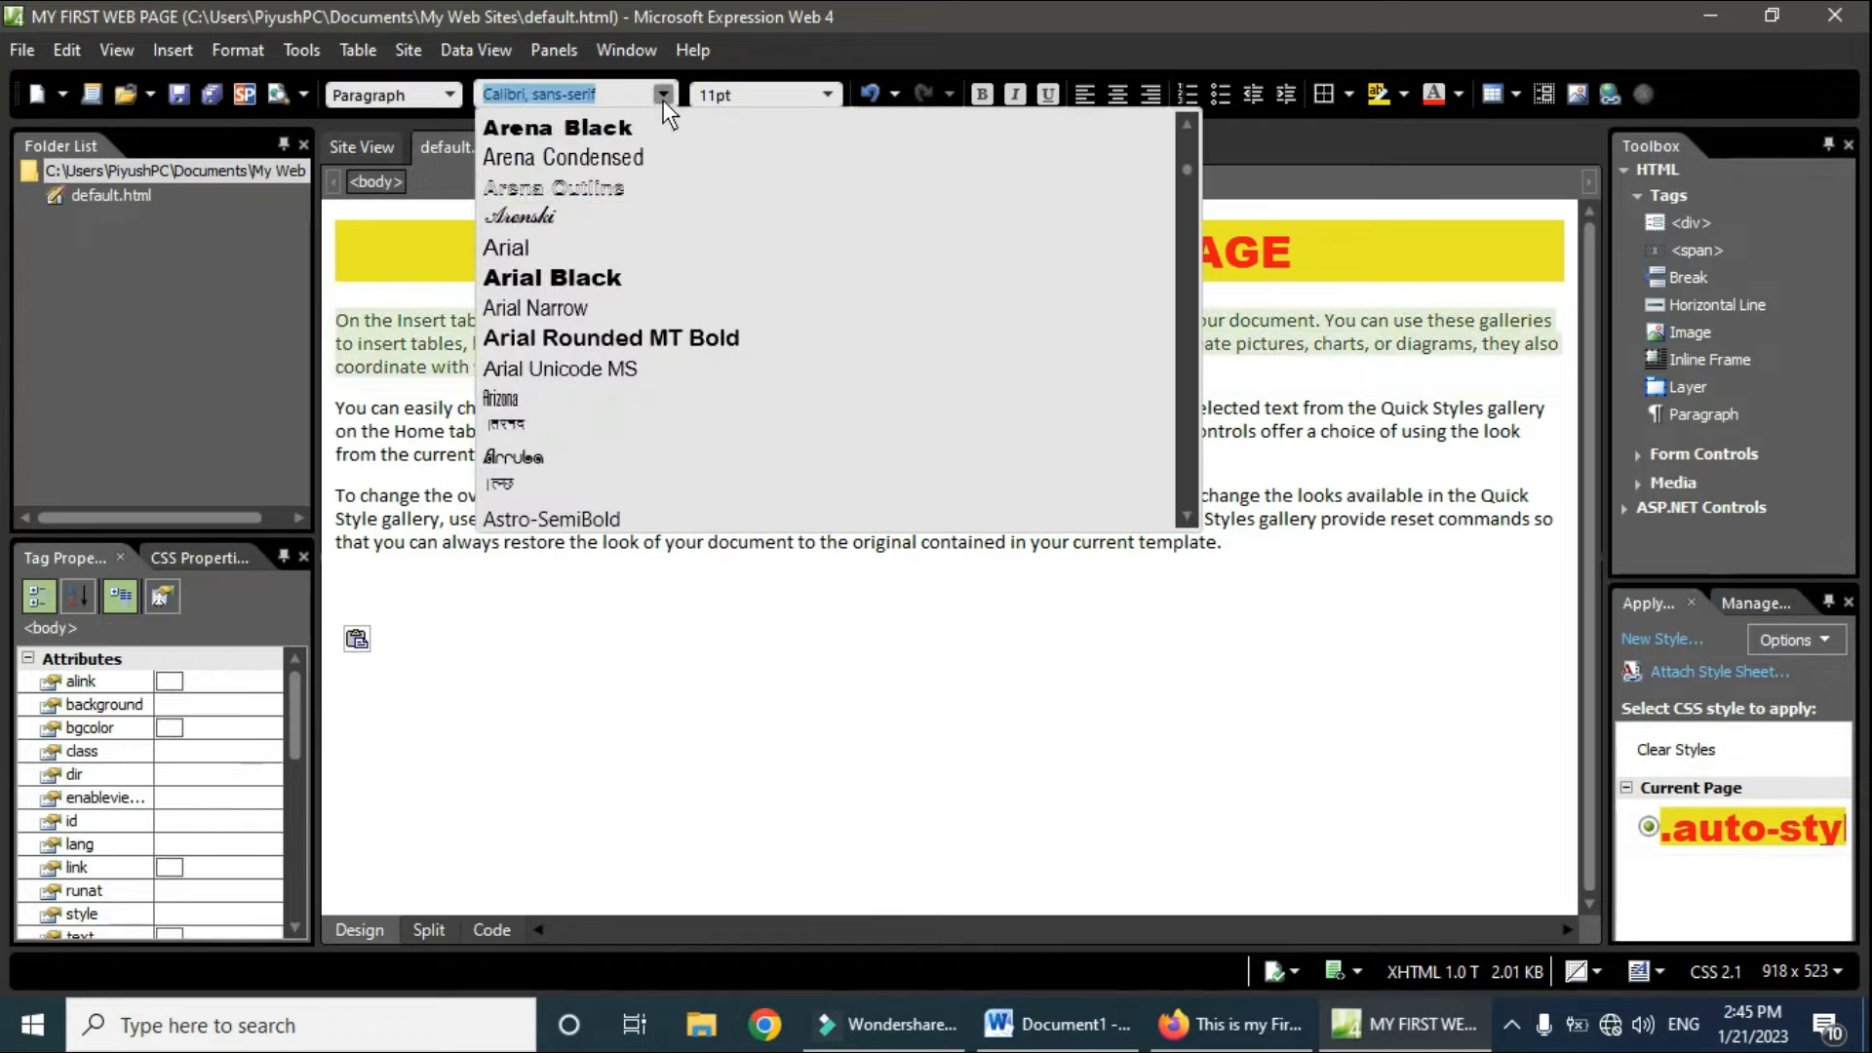
left_click(632, 249)
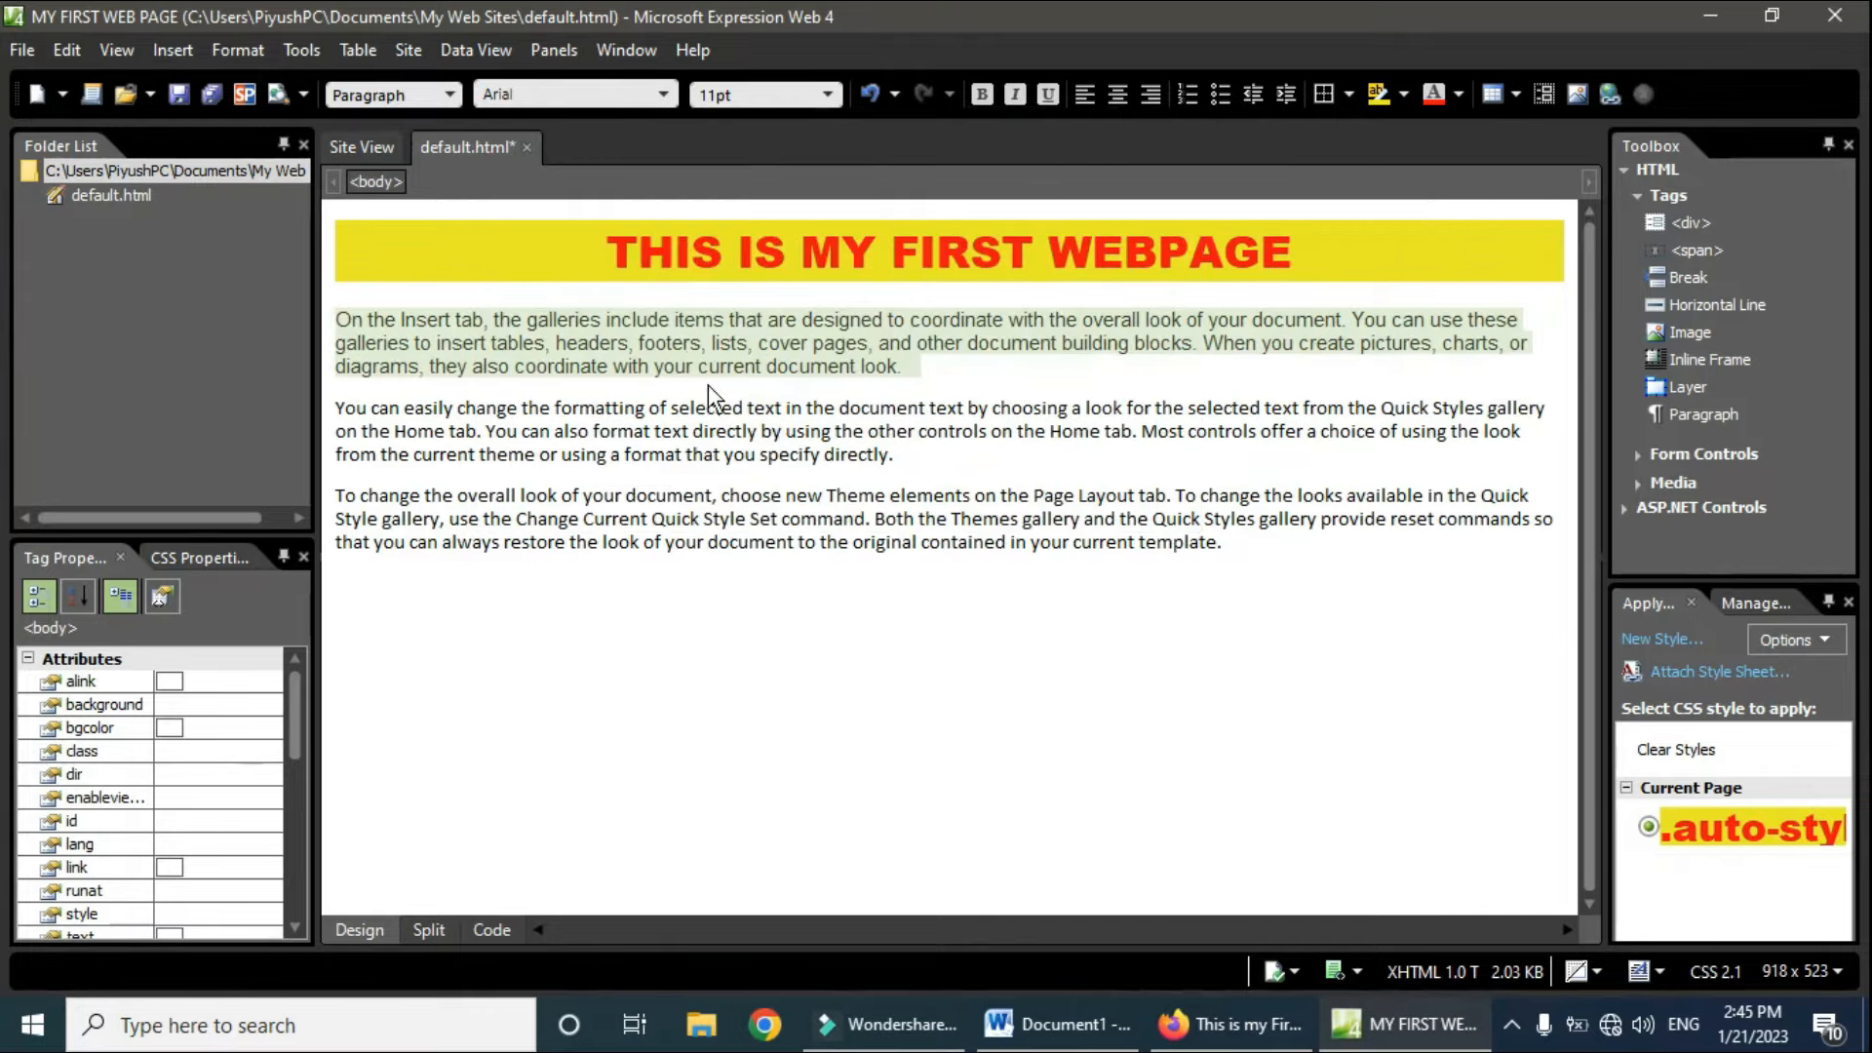
left_click(826, 95)
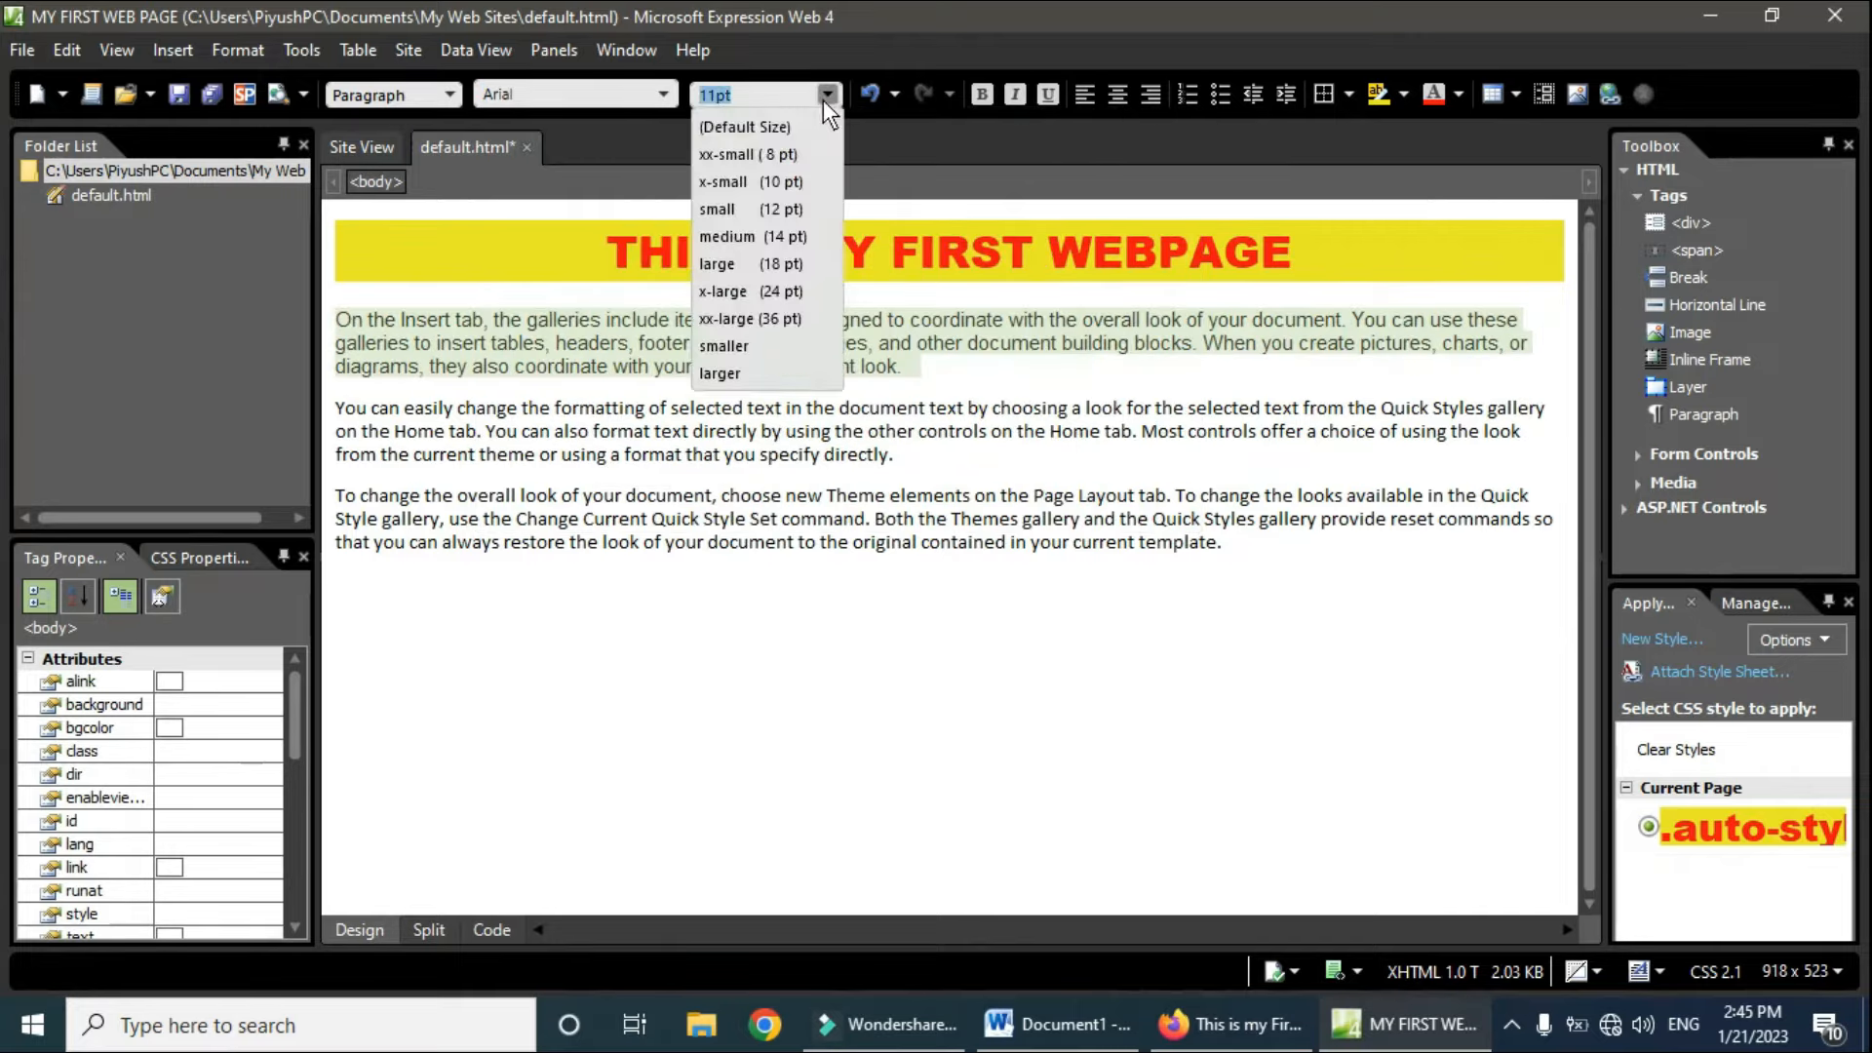
left_click(782, 290)
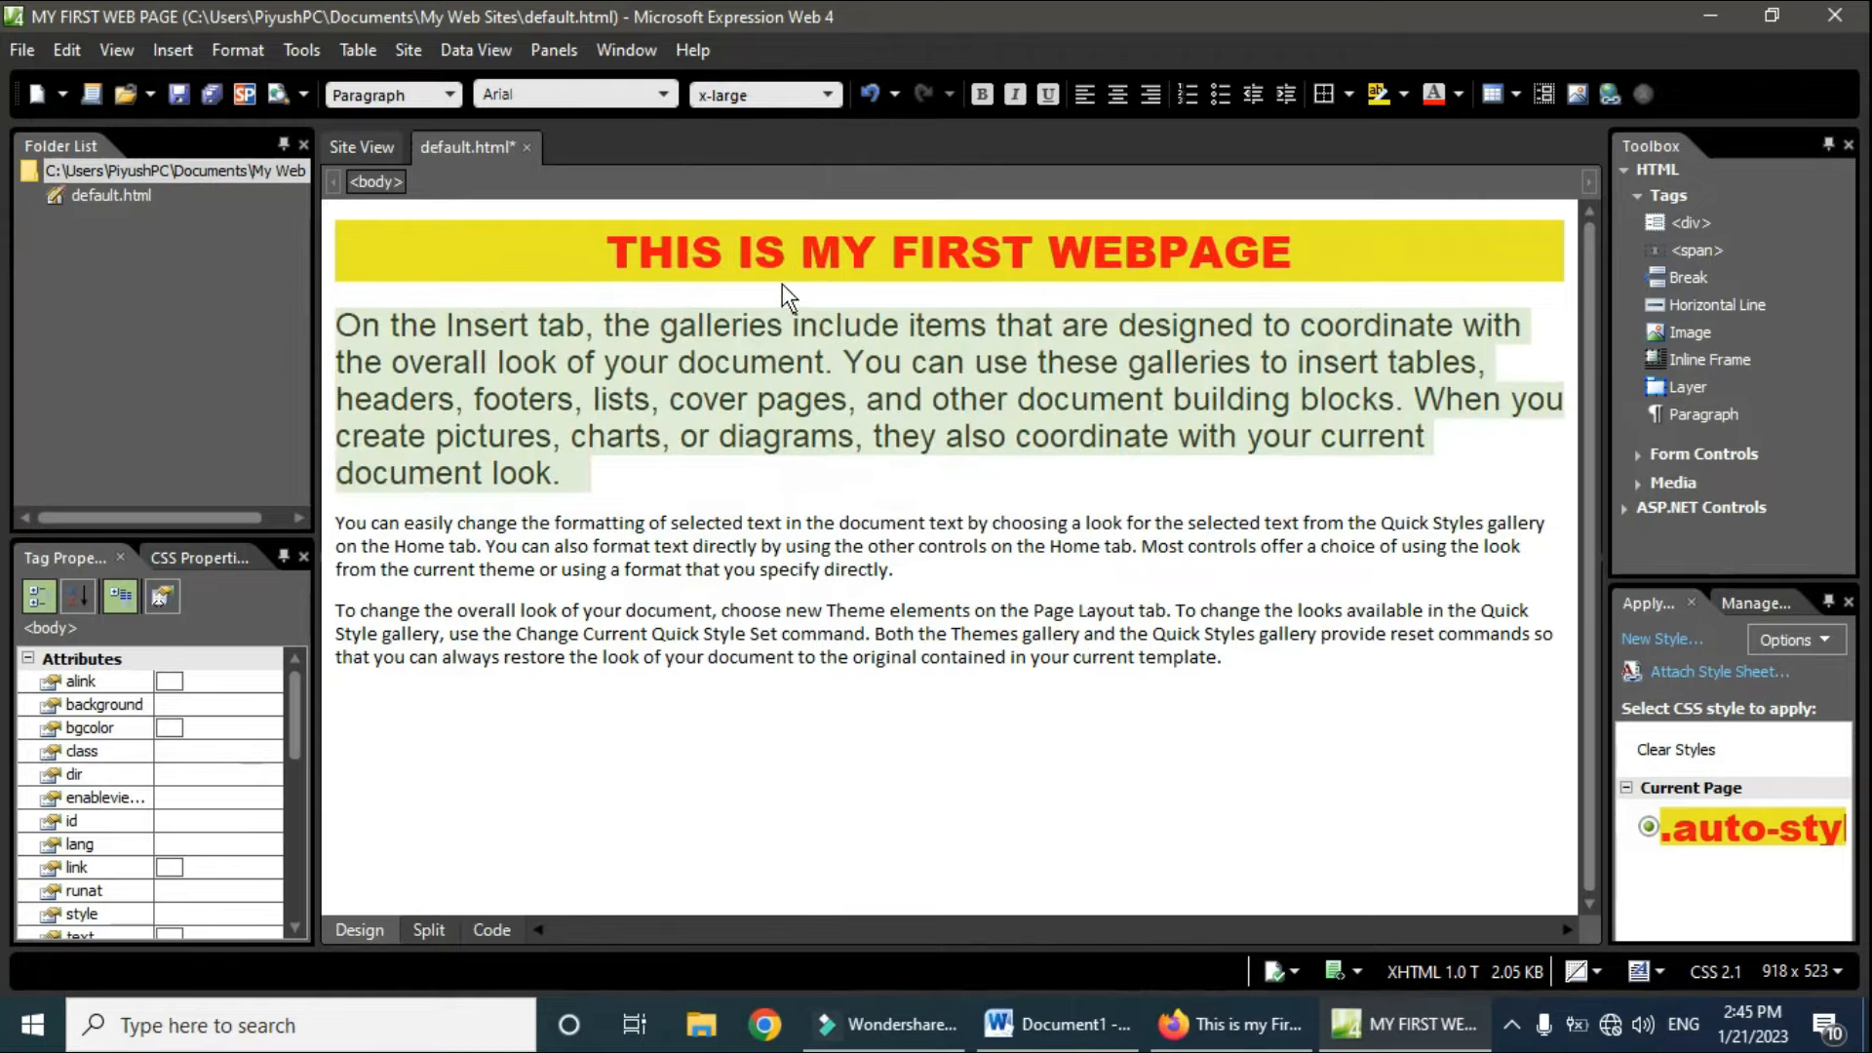
Step: Make the first body paragraph bold, italic and underlined
left_click(983, 104)
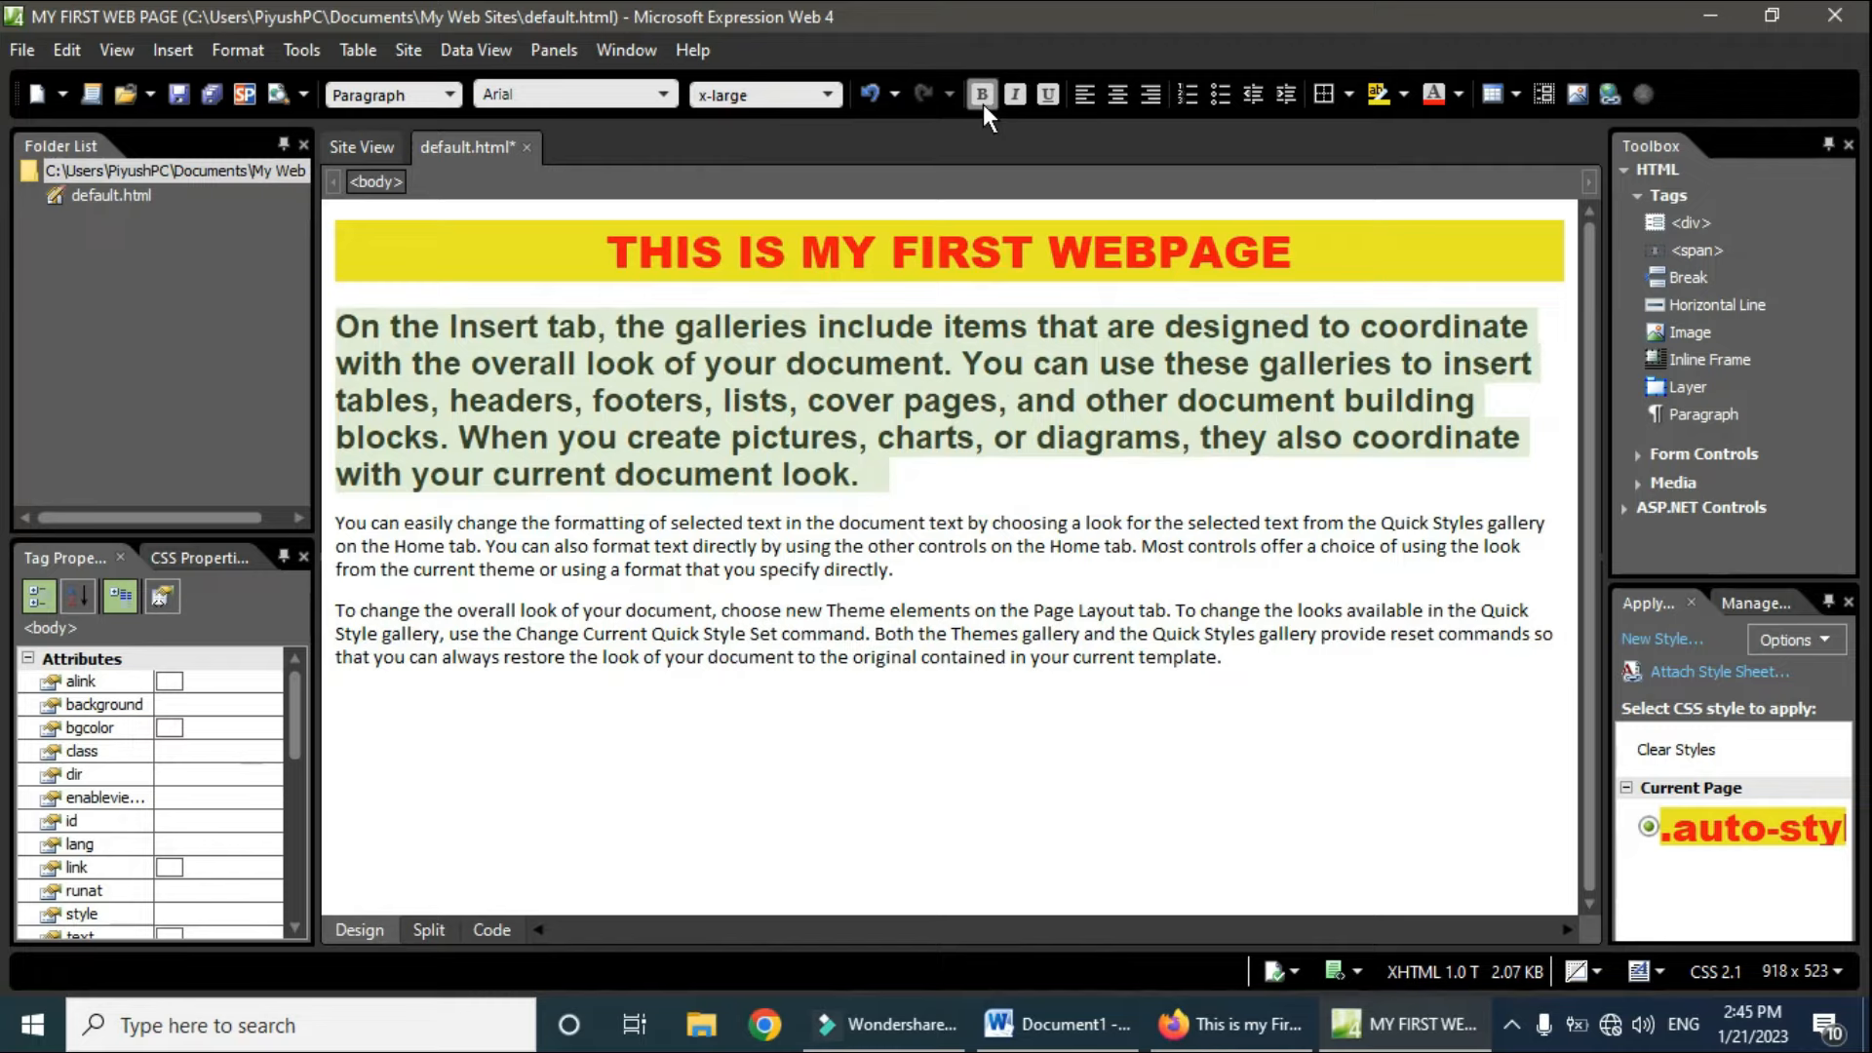
left_click(1014, 103)
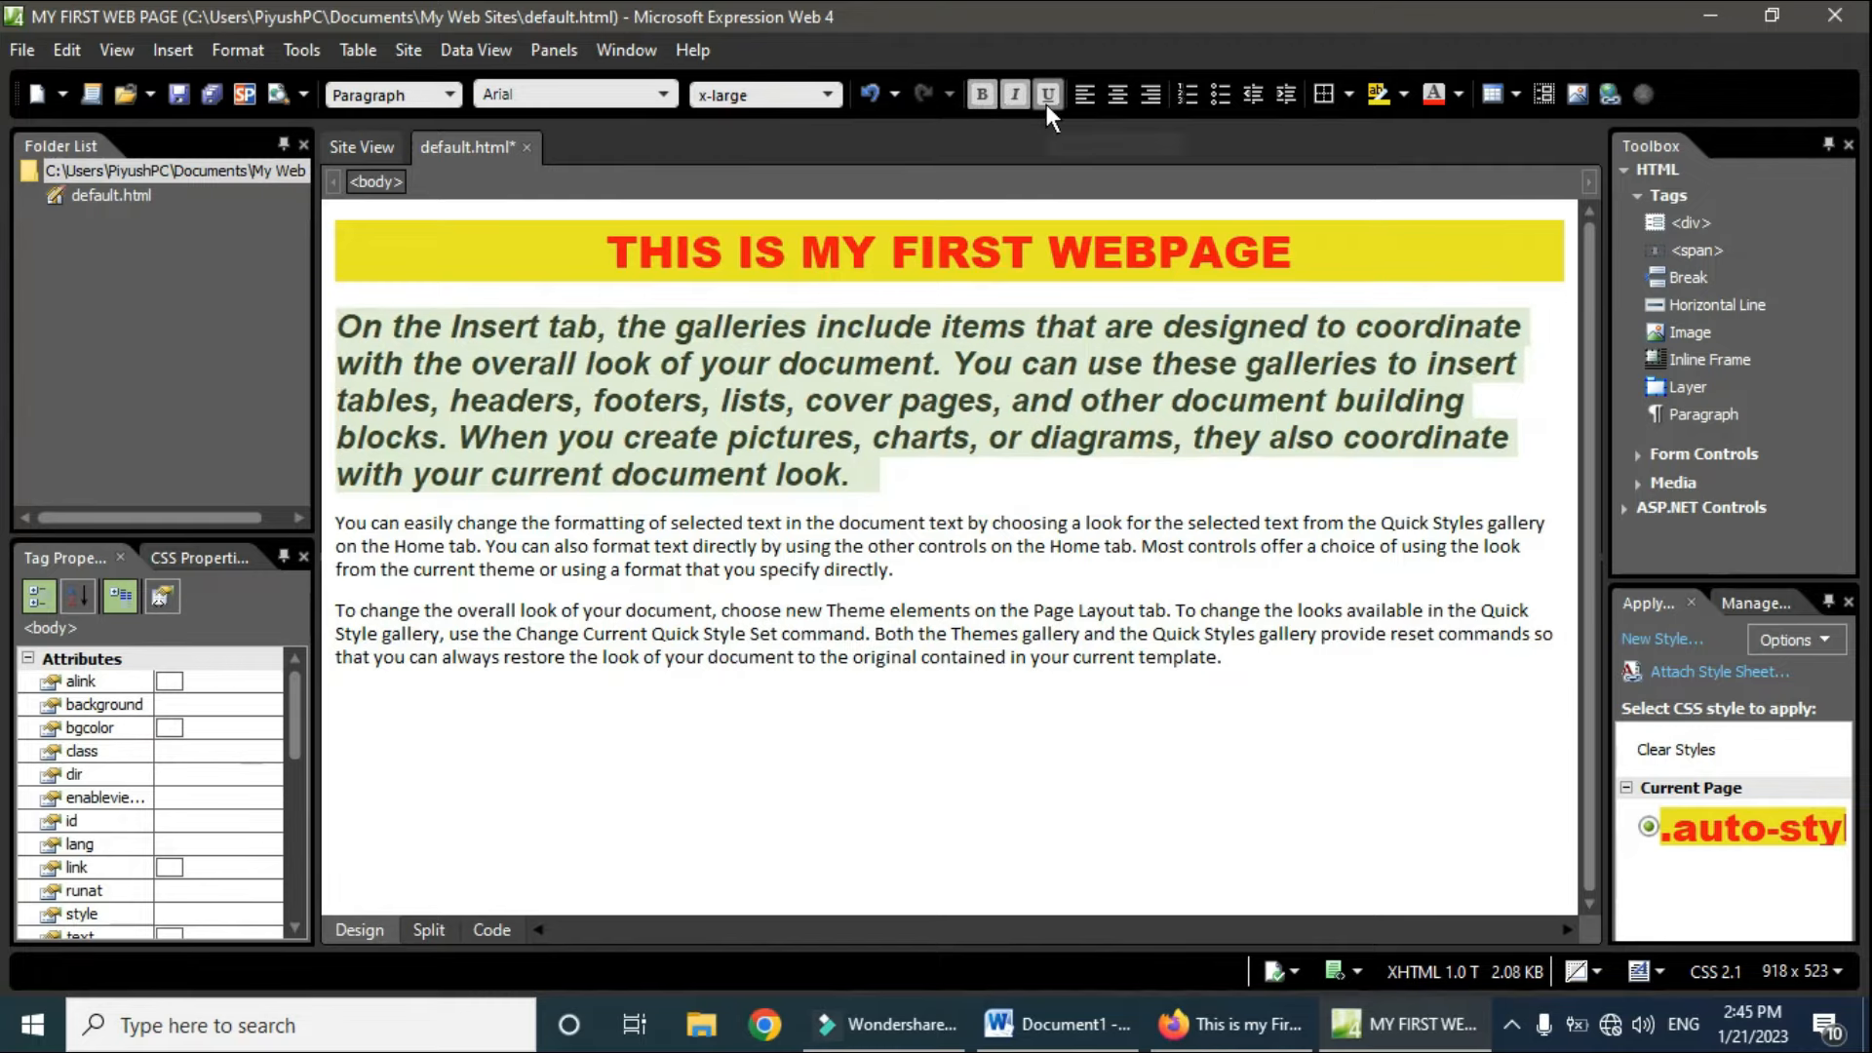
left_click(1047, 105)
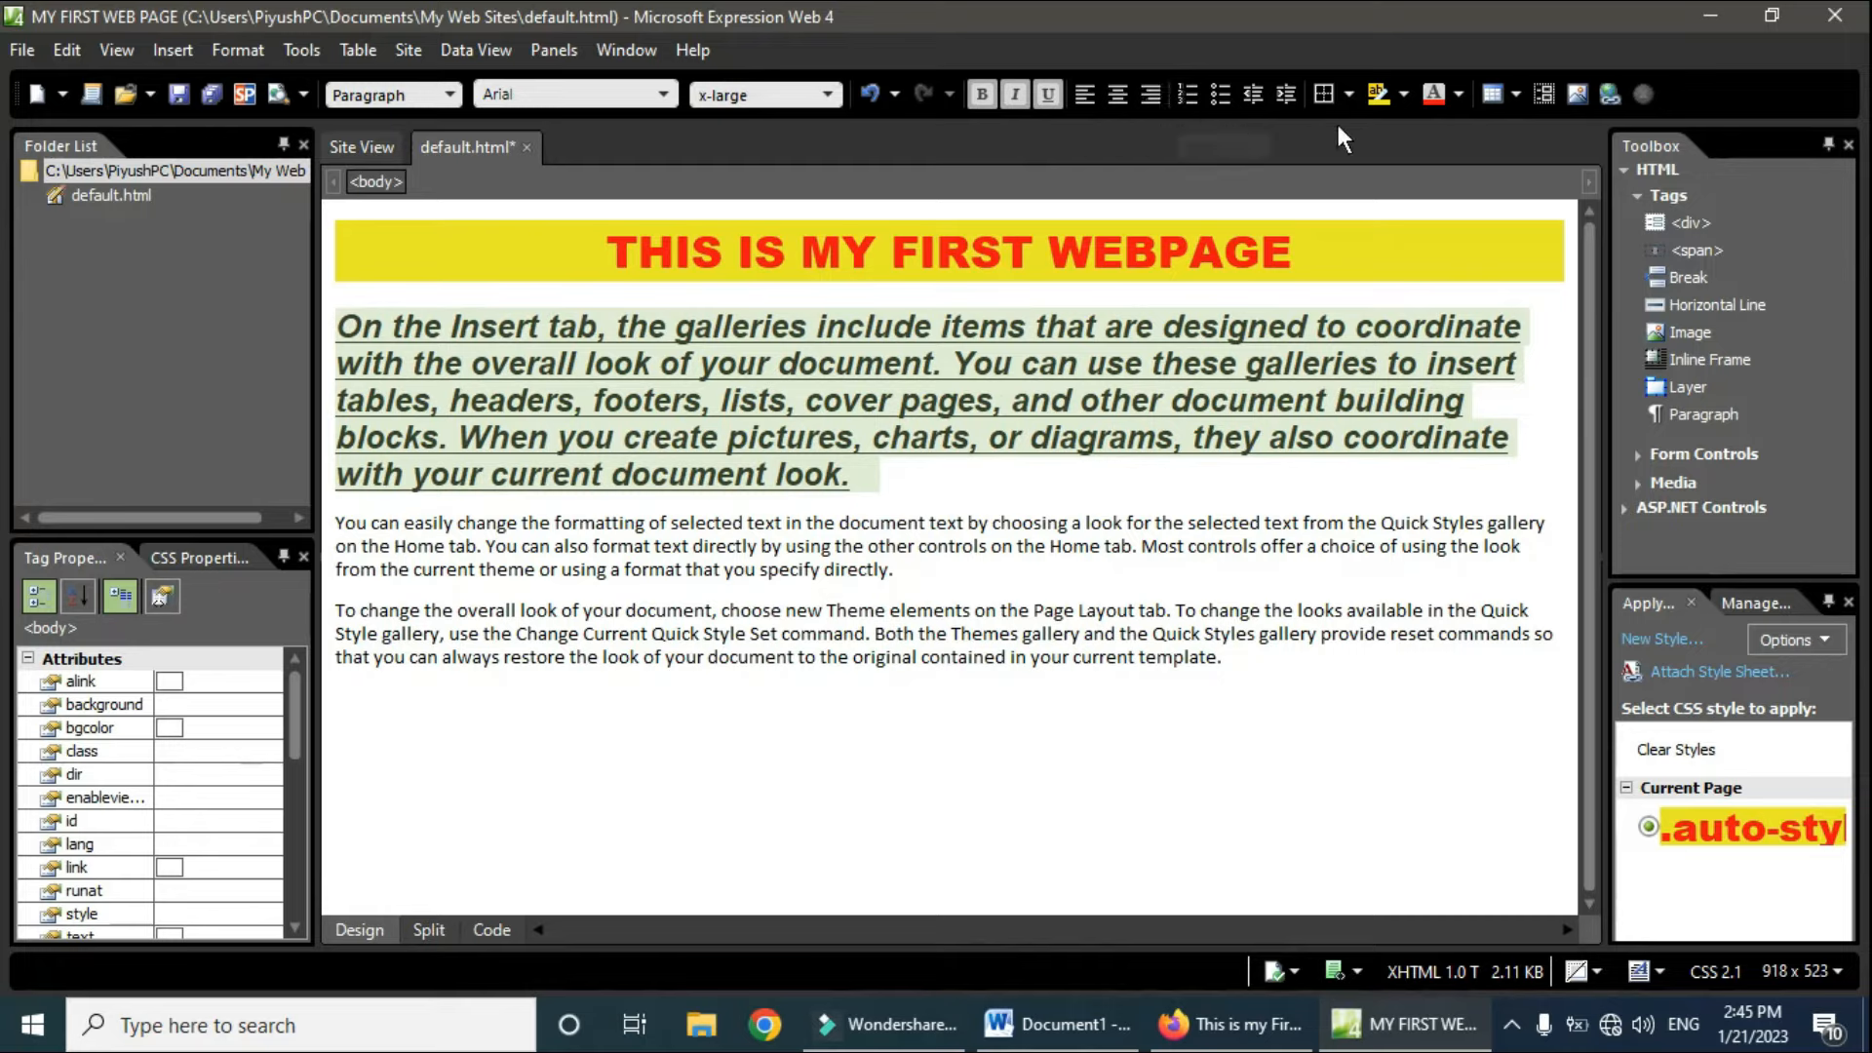
Step: Apply outside borders to the first body paragraph and its text
left_click(1345, 97)
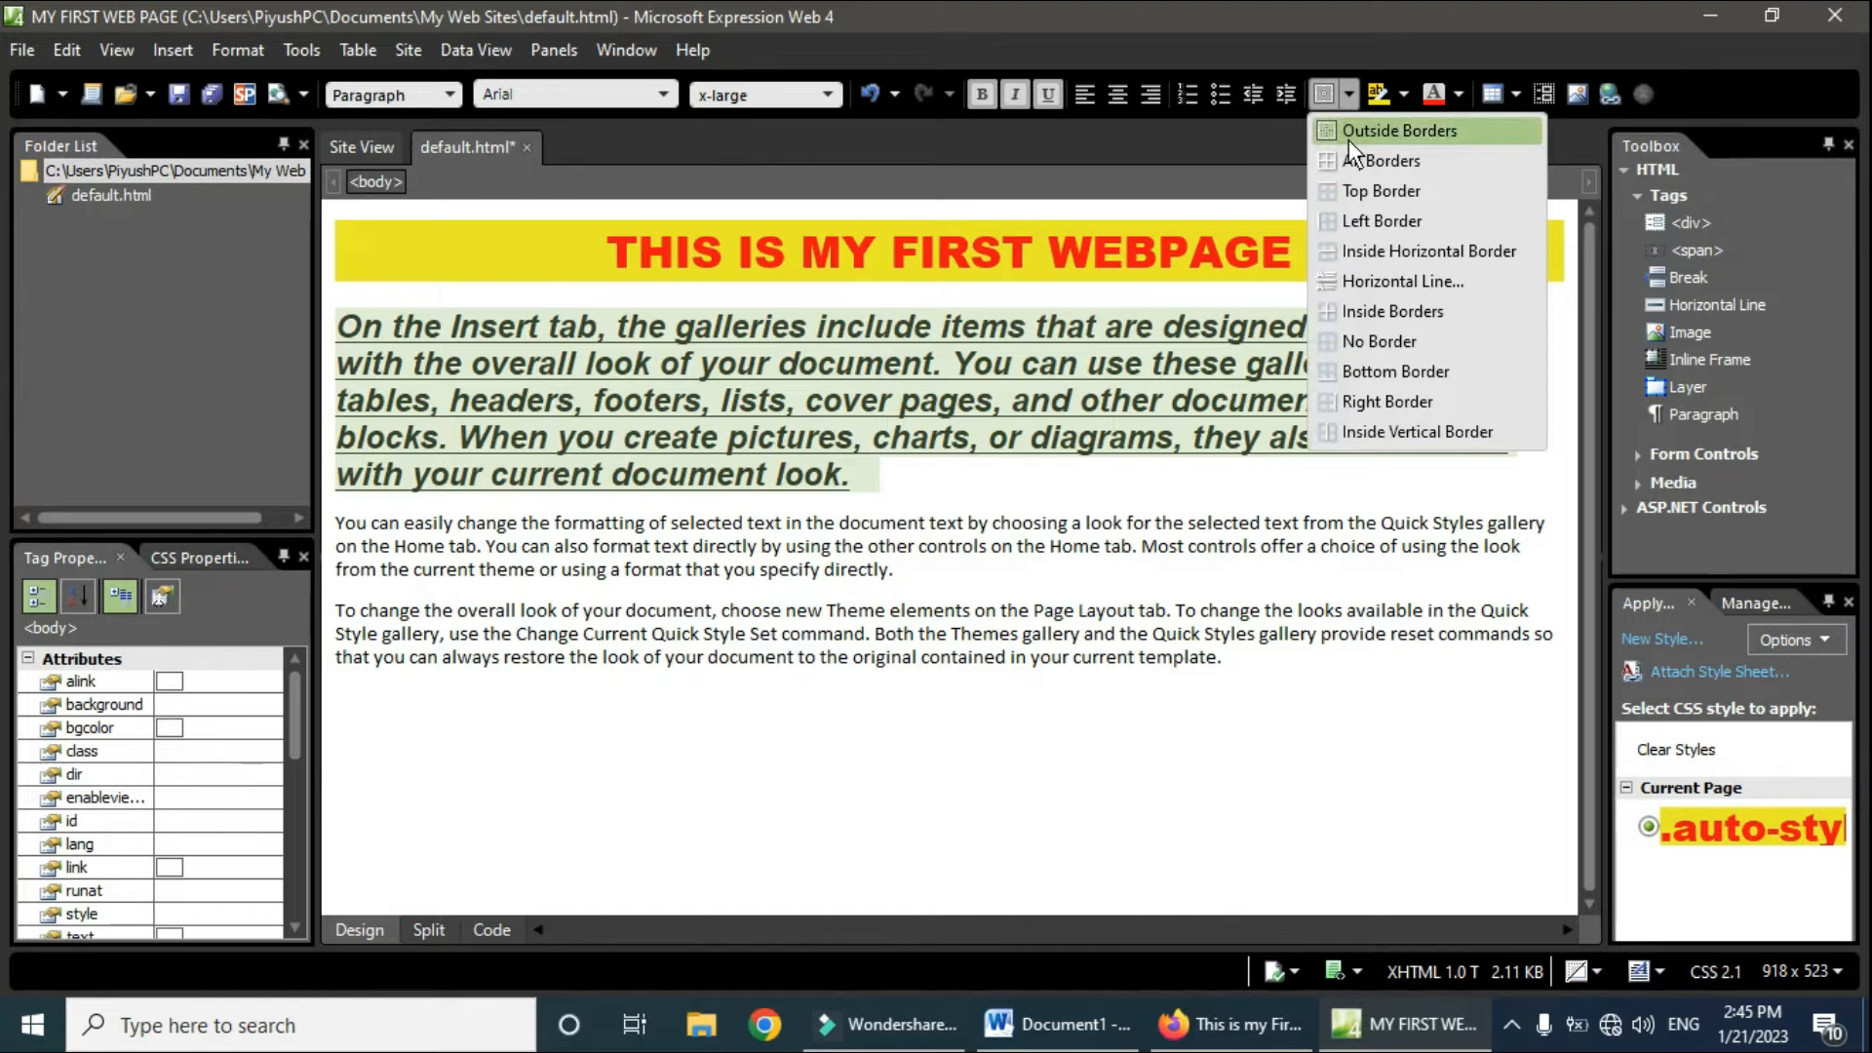
left_click(1077, 360)
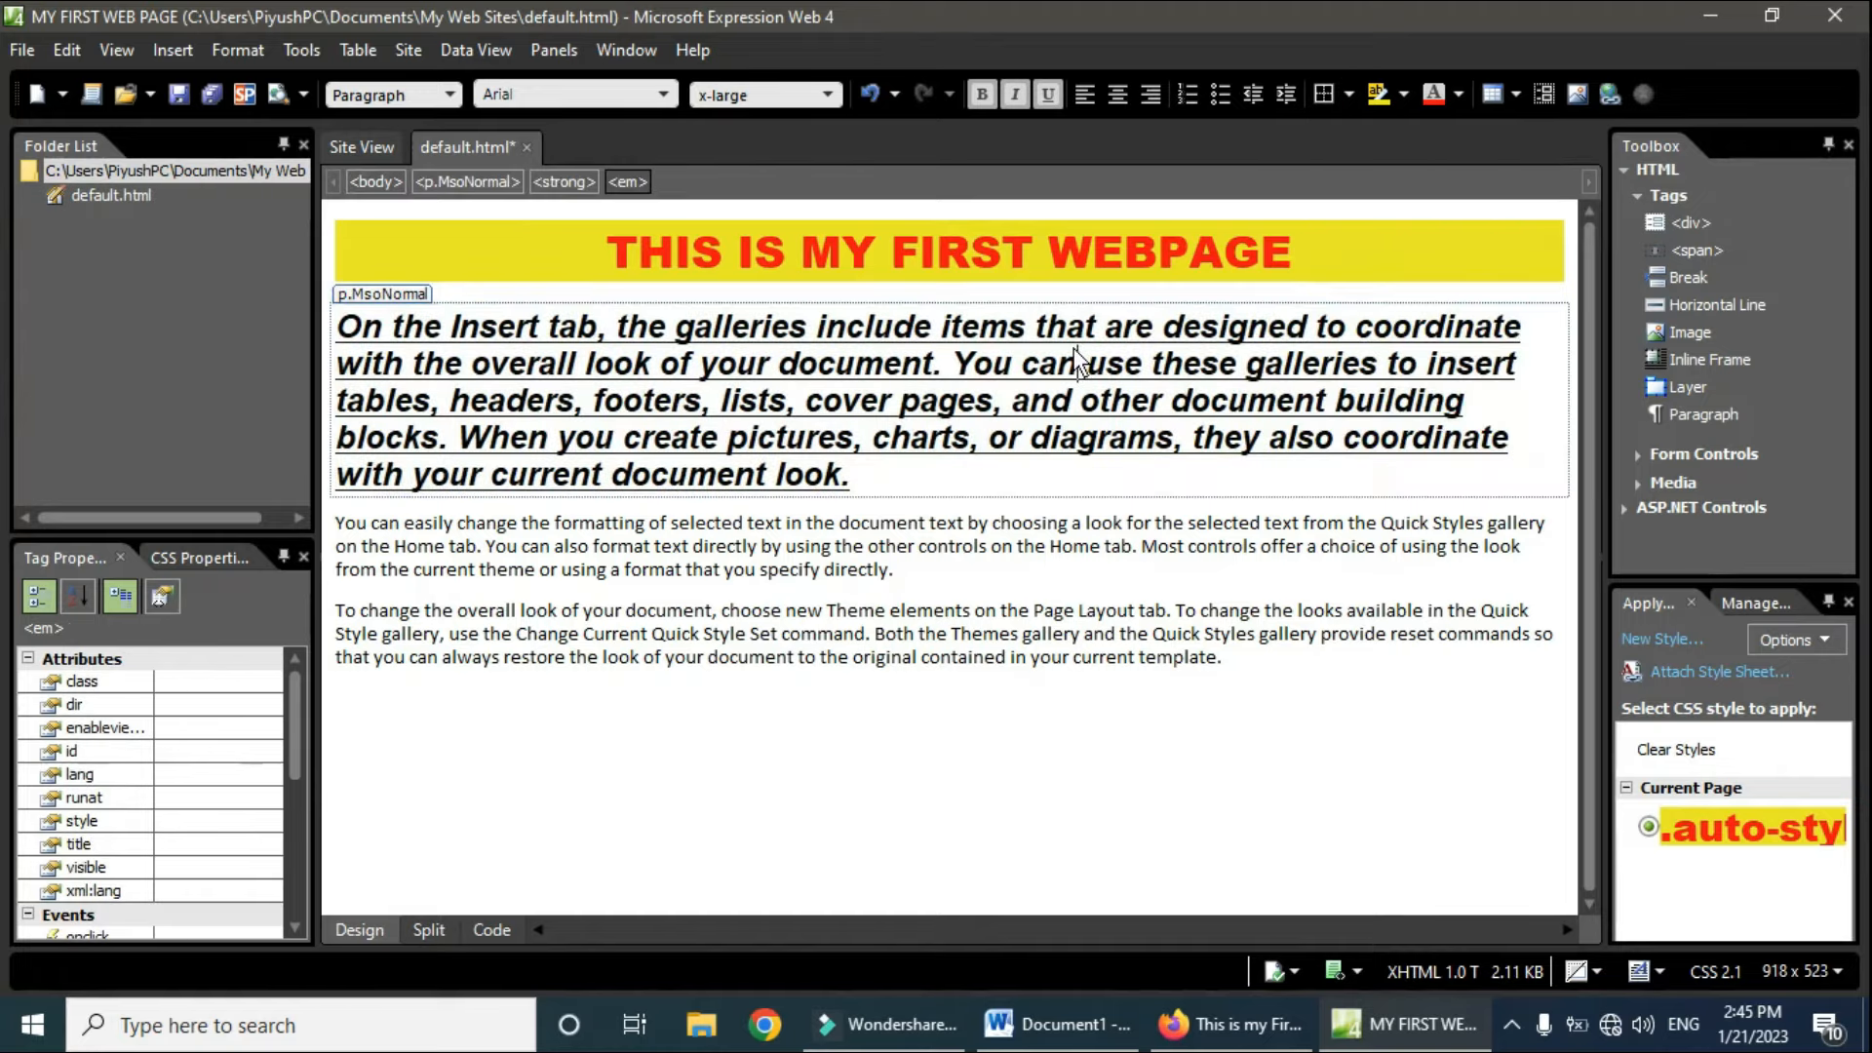
left_click_drag(374, 339, 848, 486)
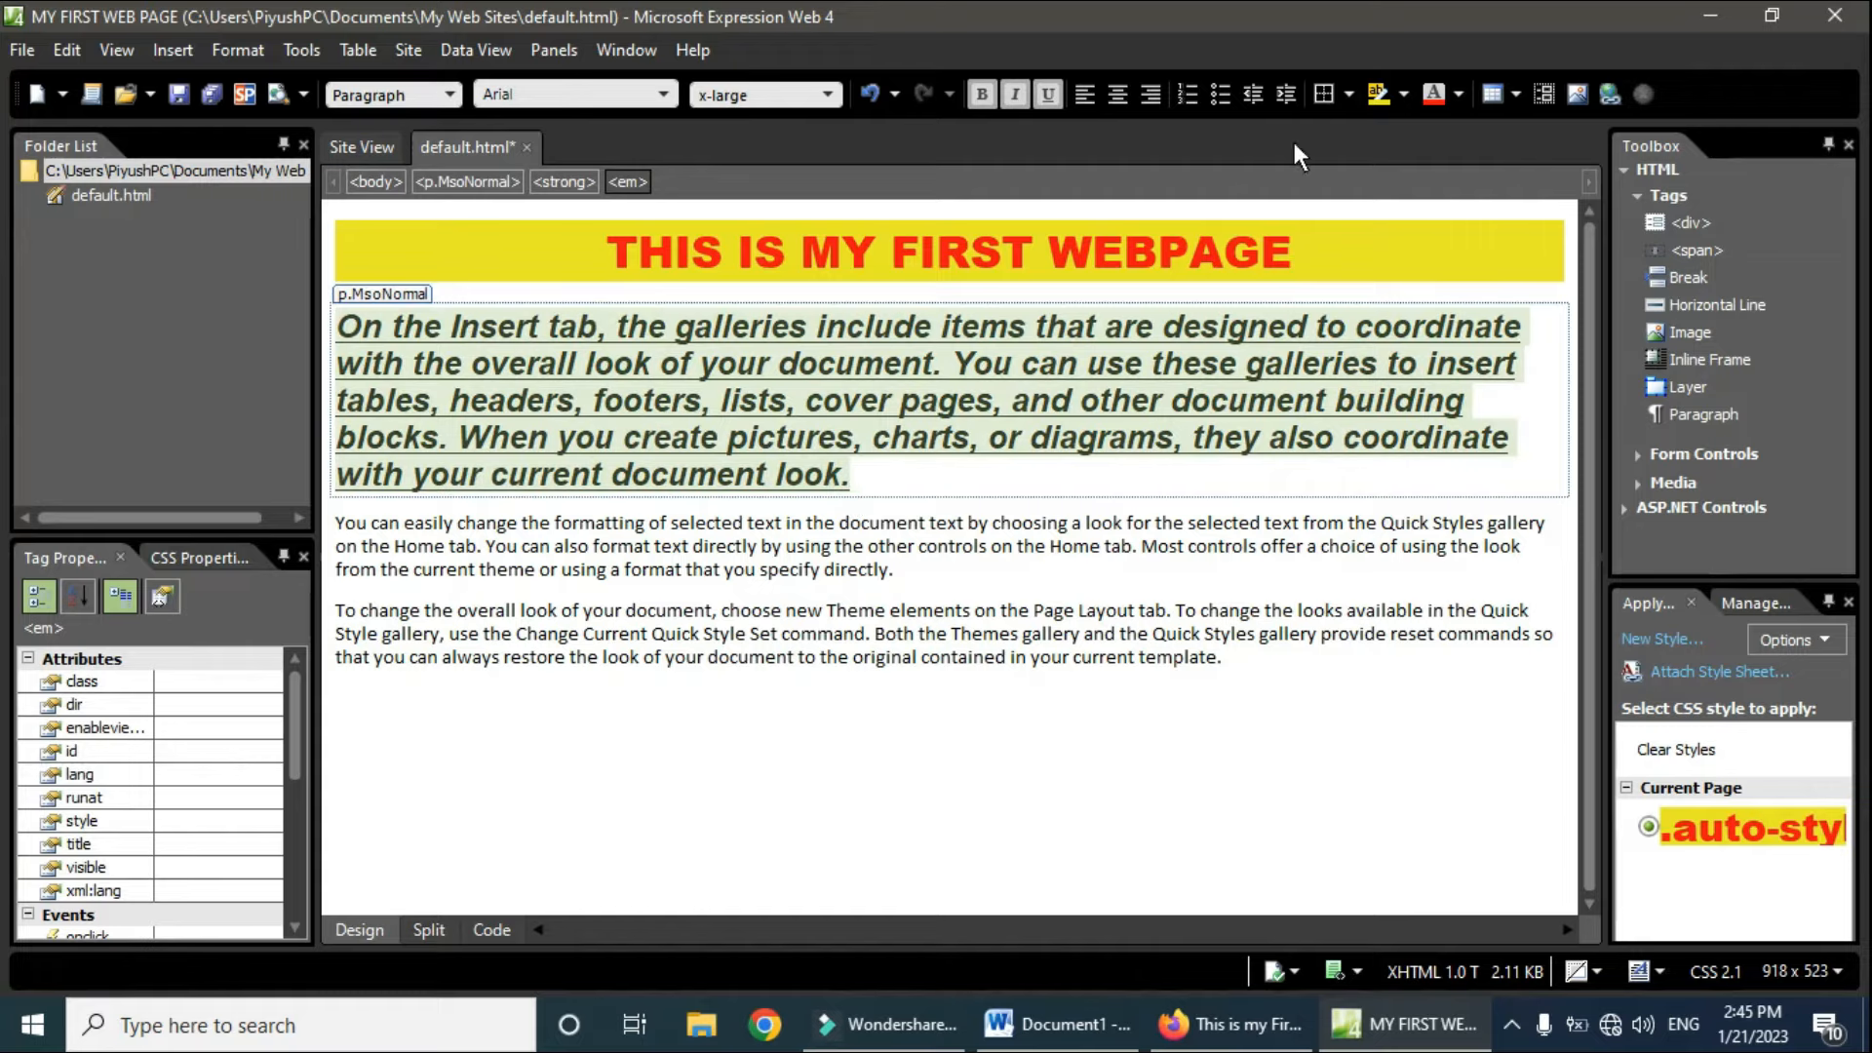
left_click(1328, 97)
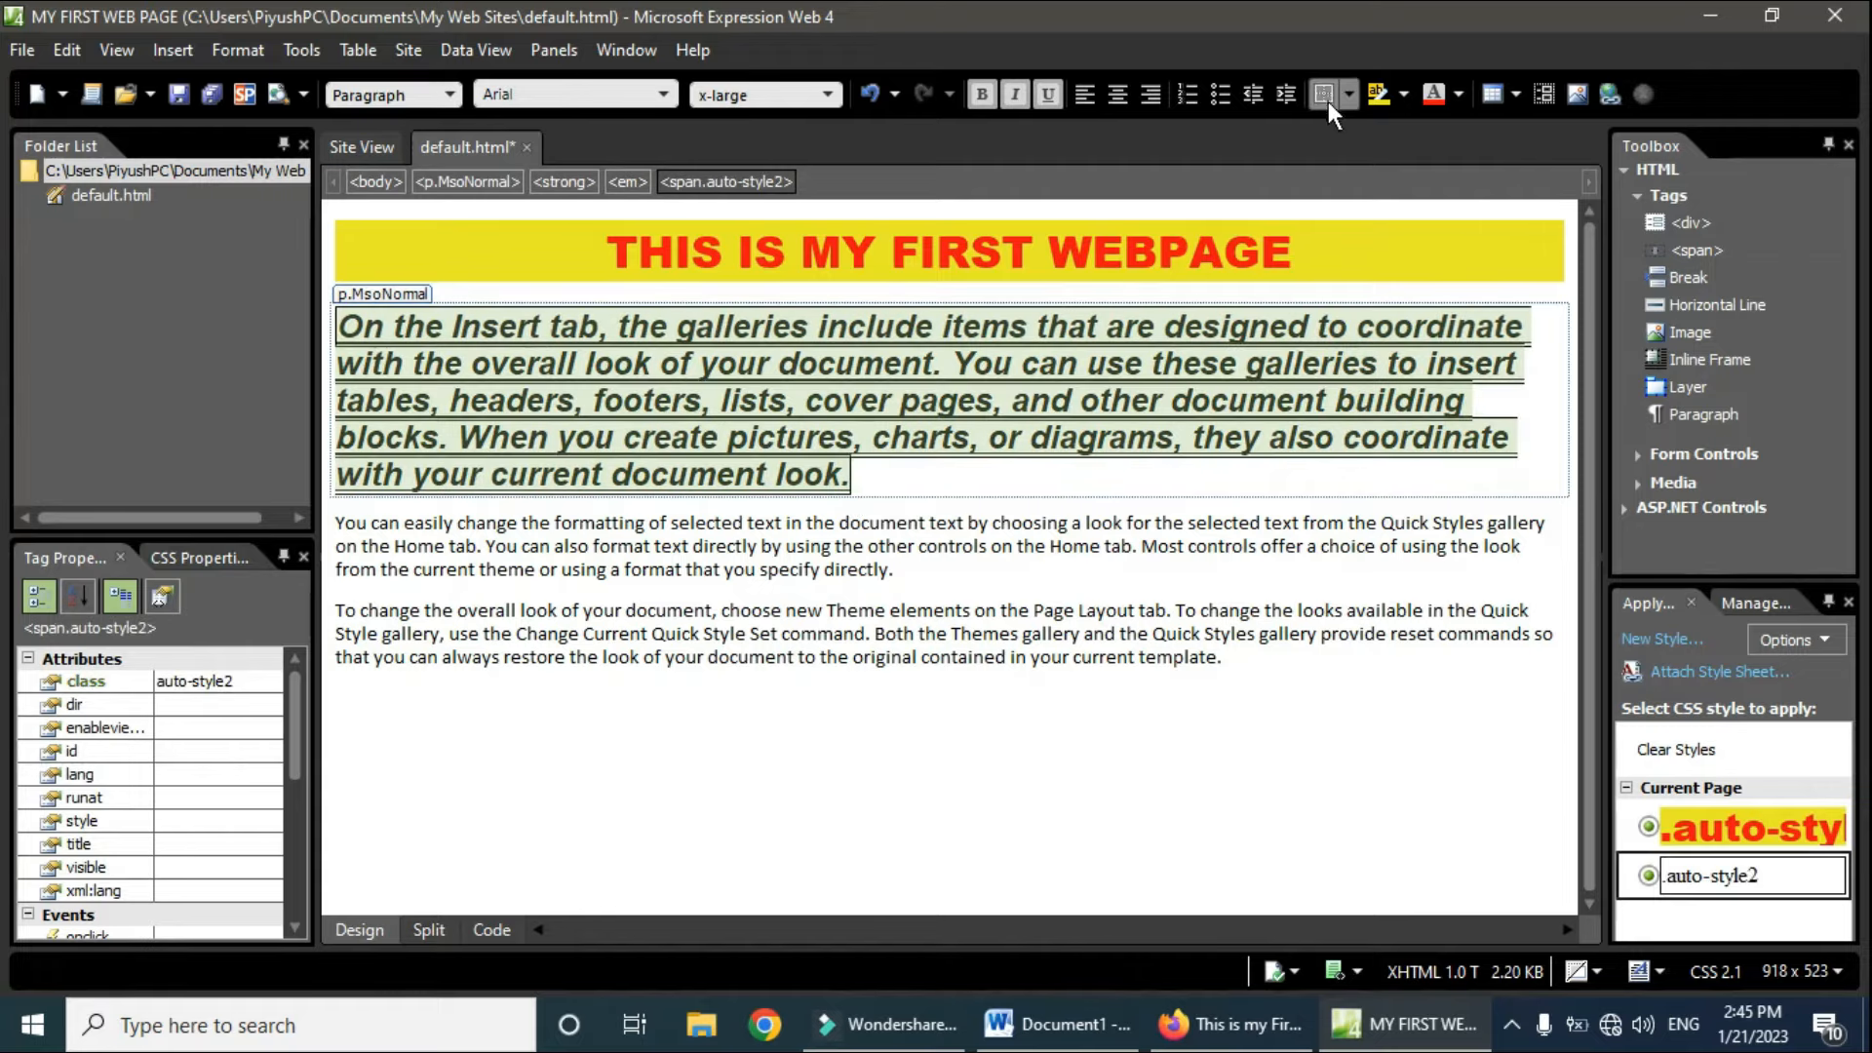
left_click(1156, 439)
left_click(1227, 500)
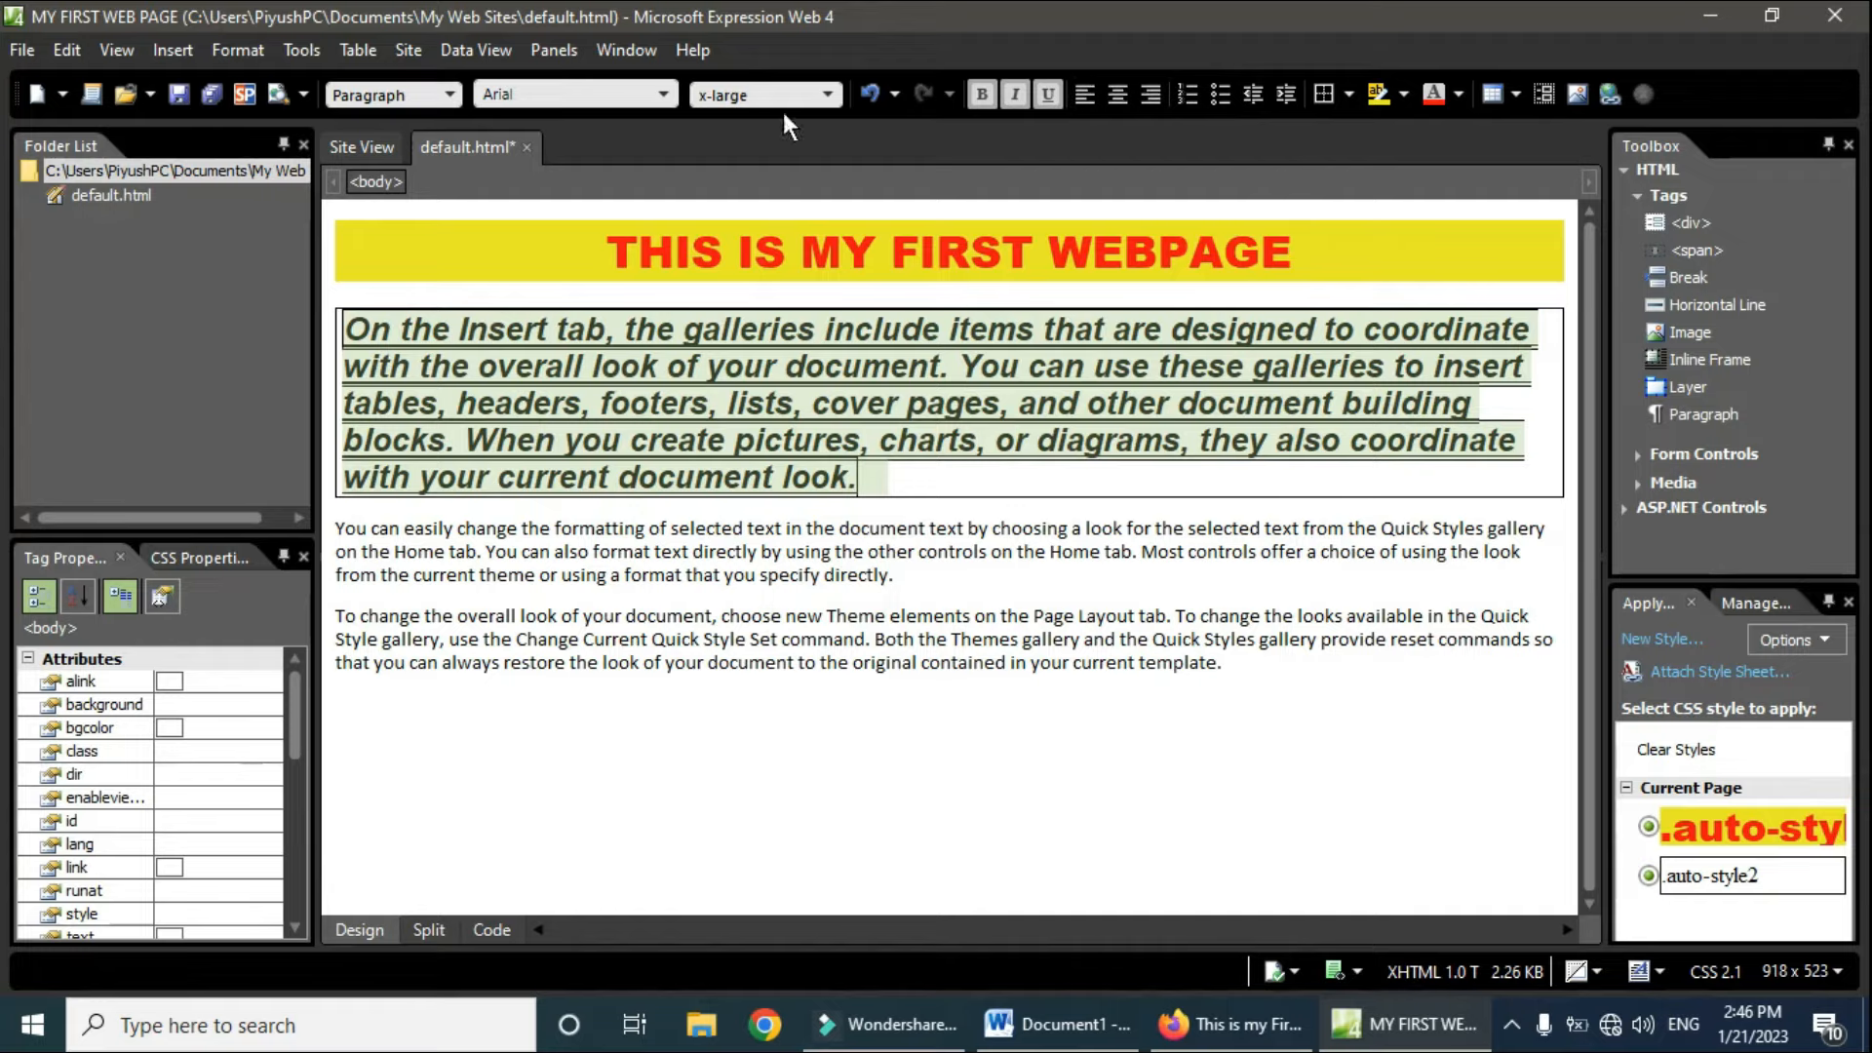
Step: Display the Formatting toolbar and justify the first body paragraph
left_click(133, 60)
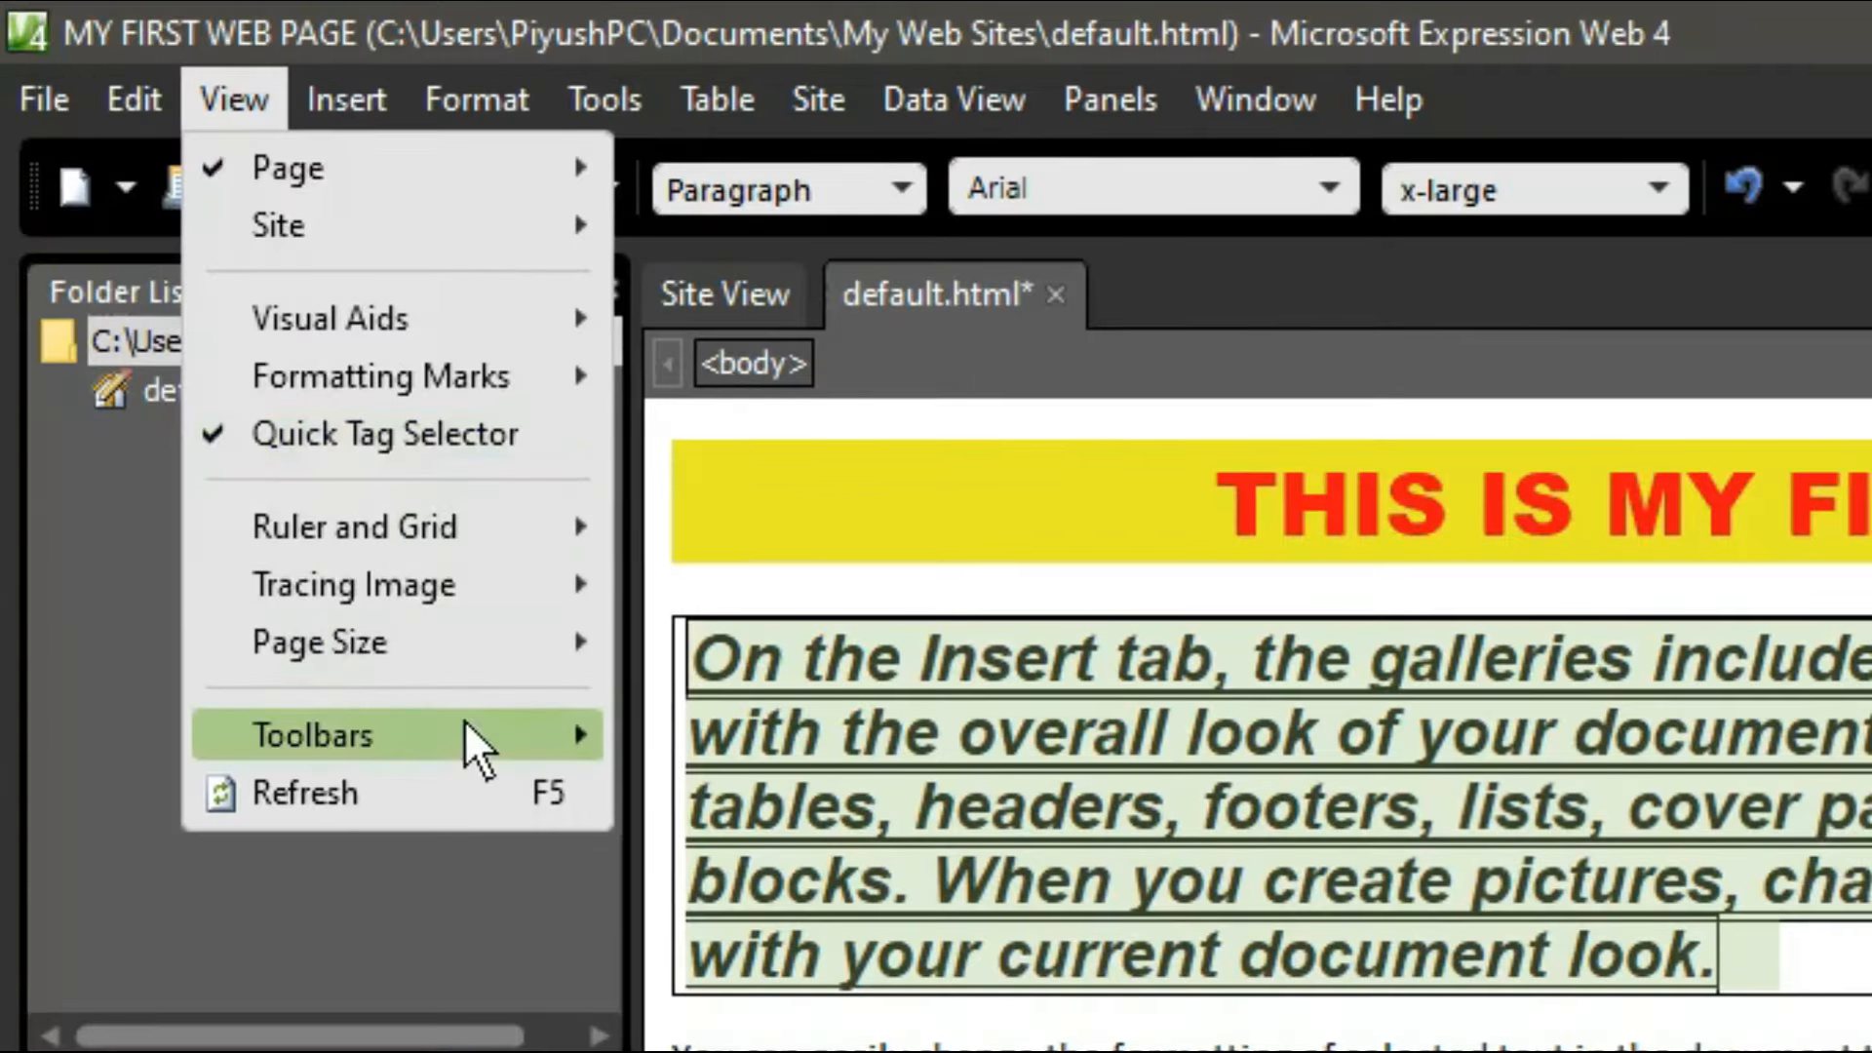
mouse_move(483, 724)
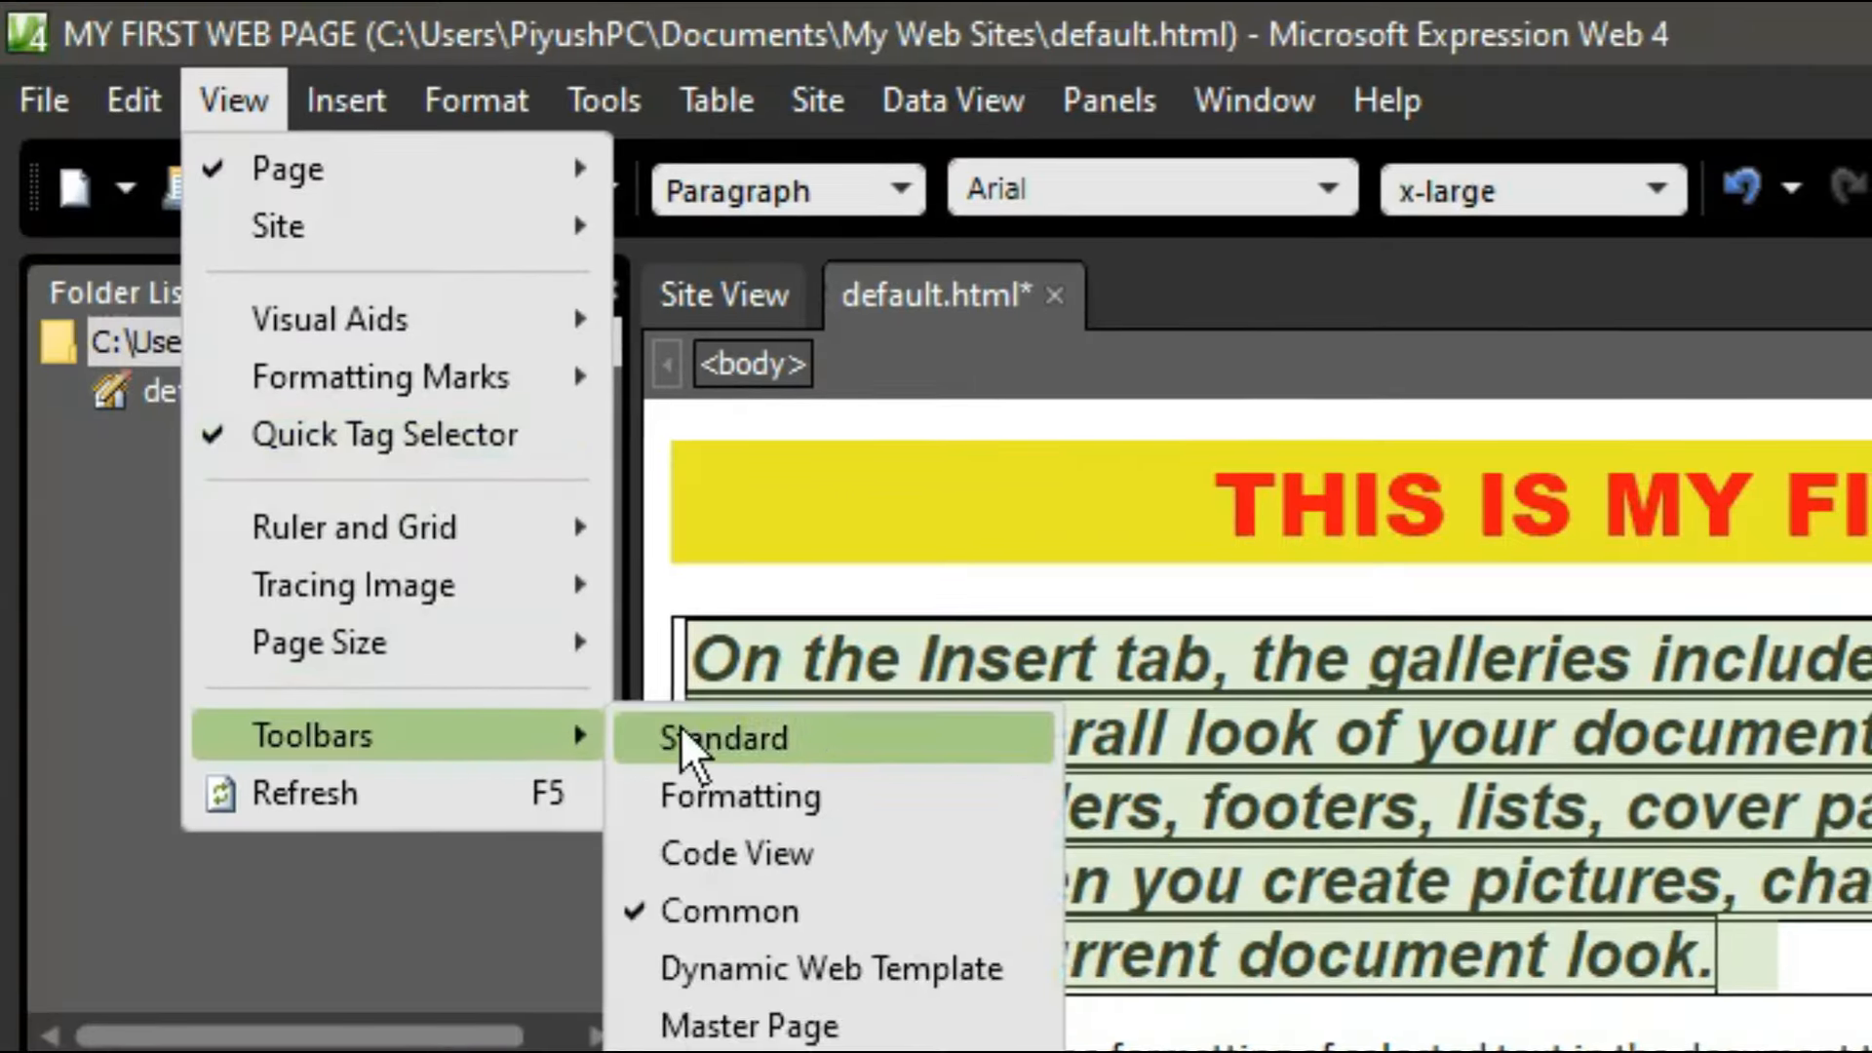
left_click(722, 795)
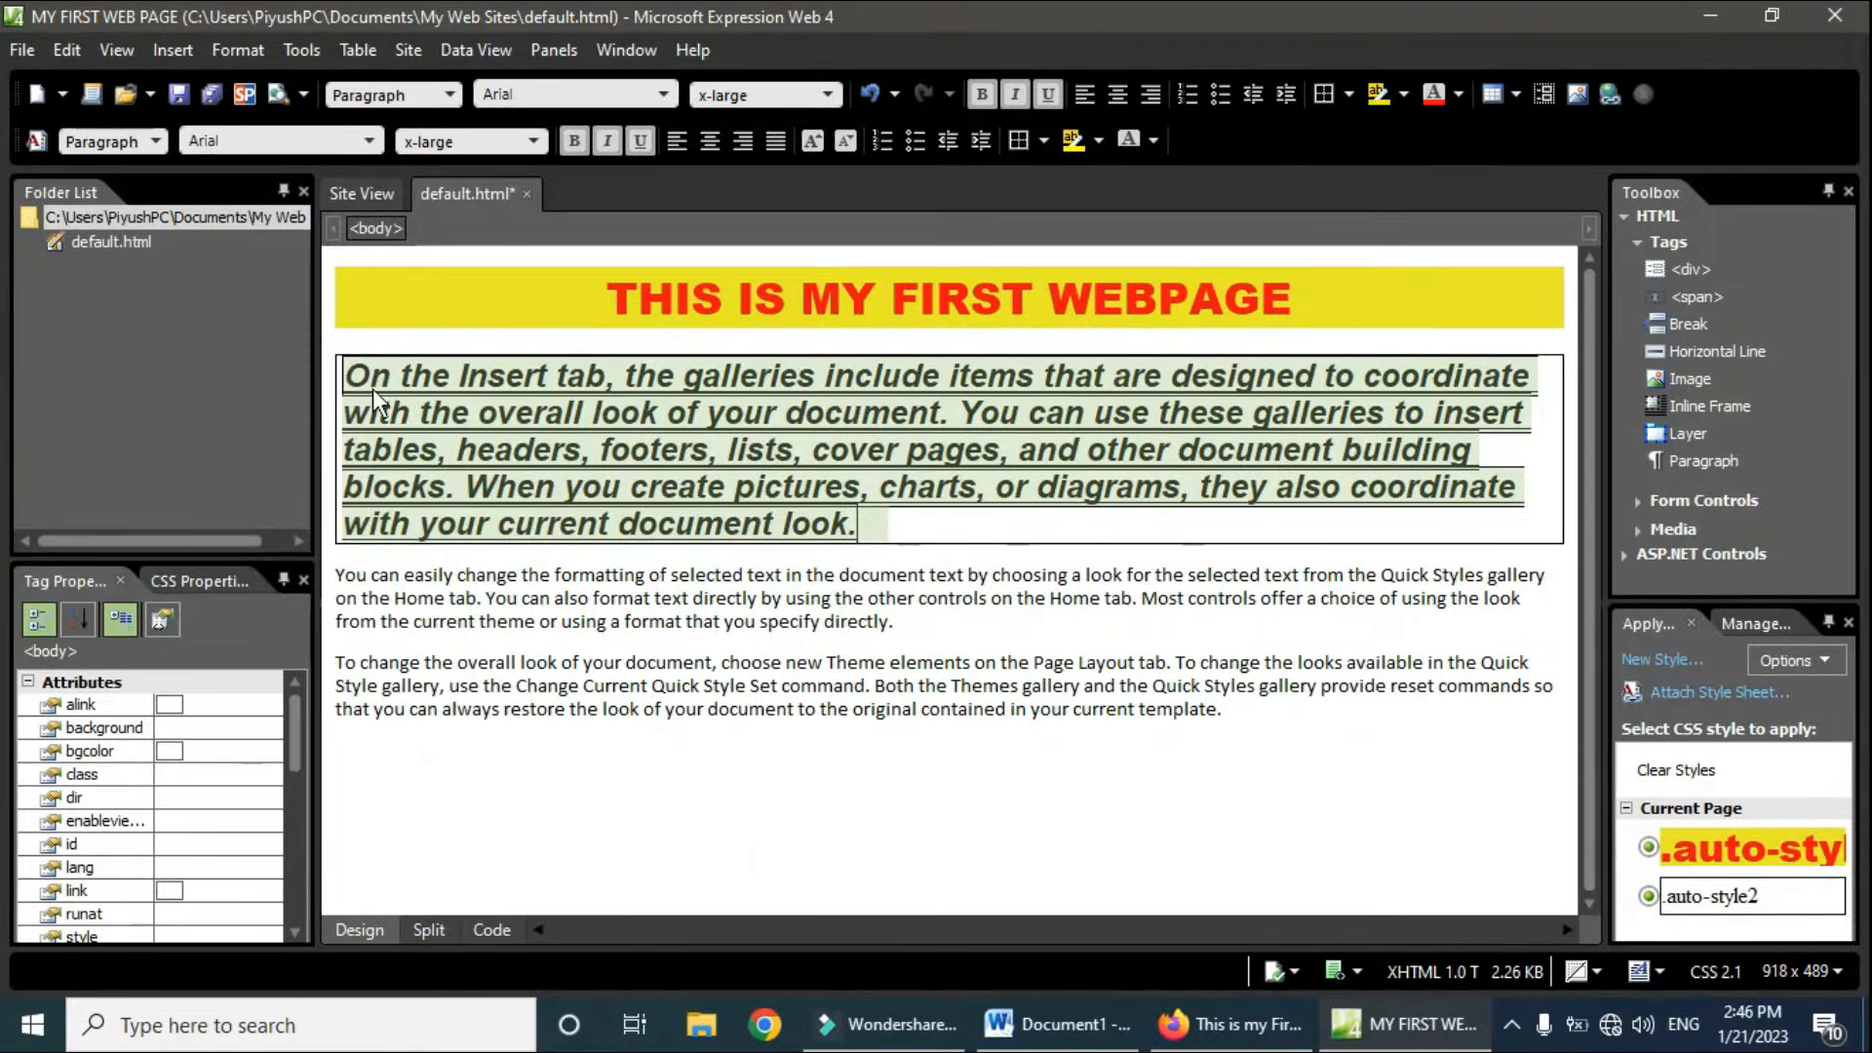
left_click_drag(353, 376, 883, 532)
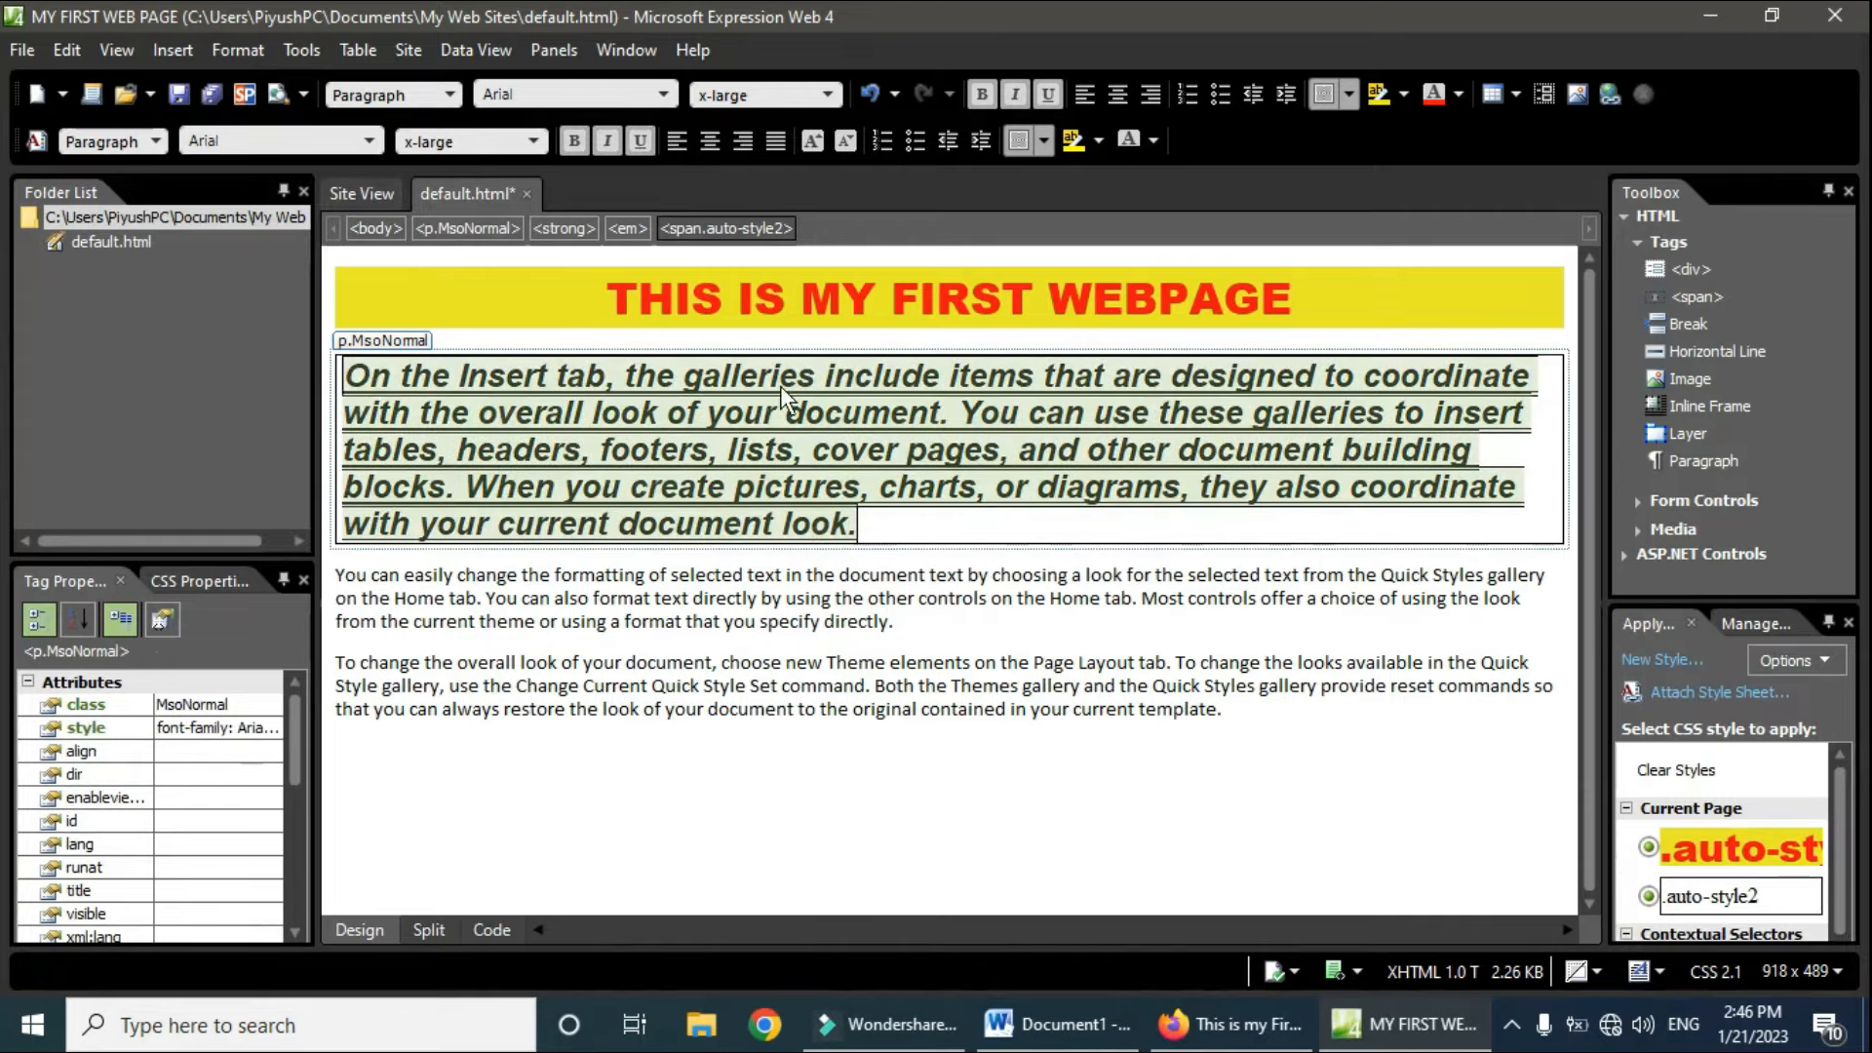
left_click(772, 143)
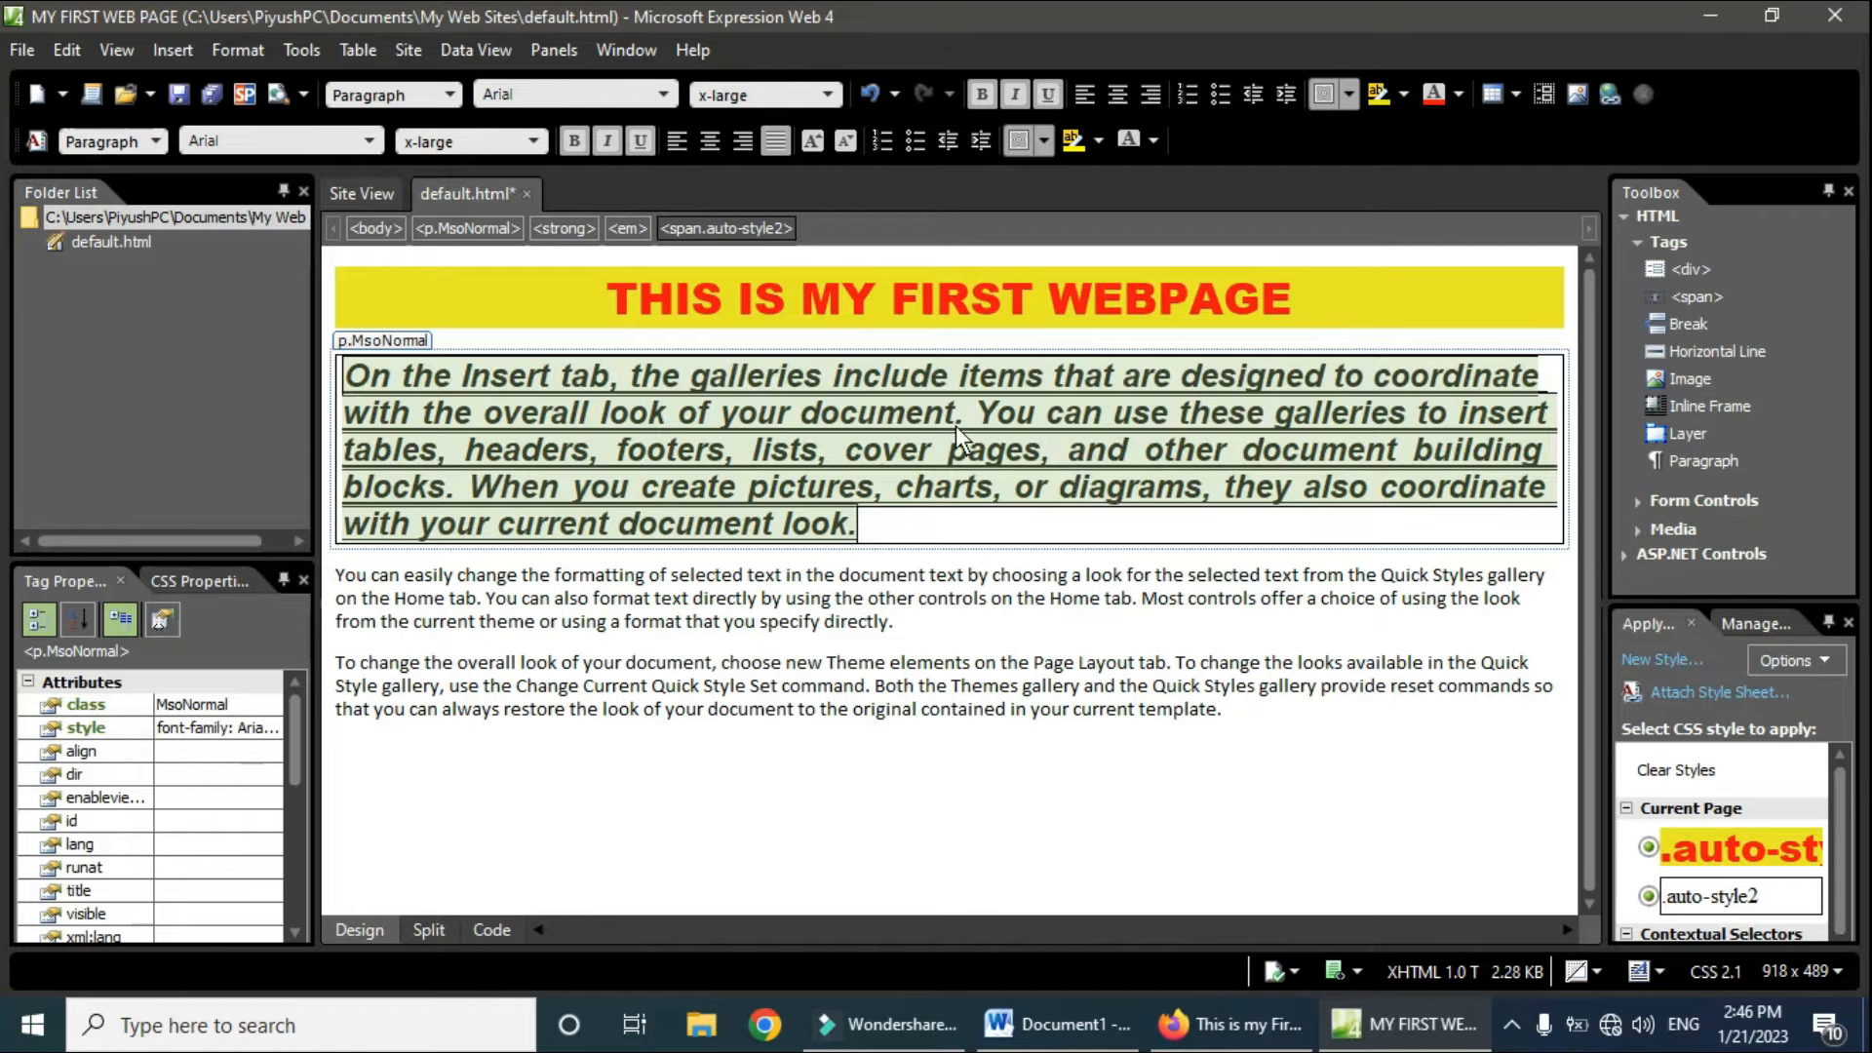
Step: Increase the first paragraph's font size to xx-large and reduce it back to x-large
left_click(810, 143)
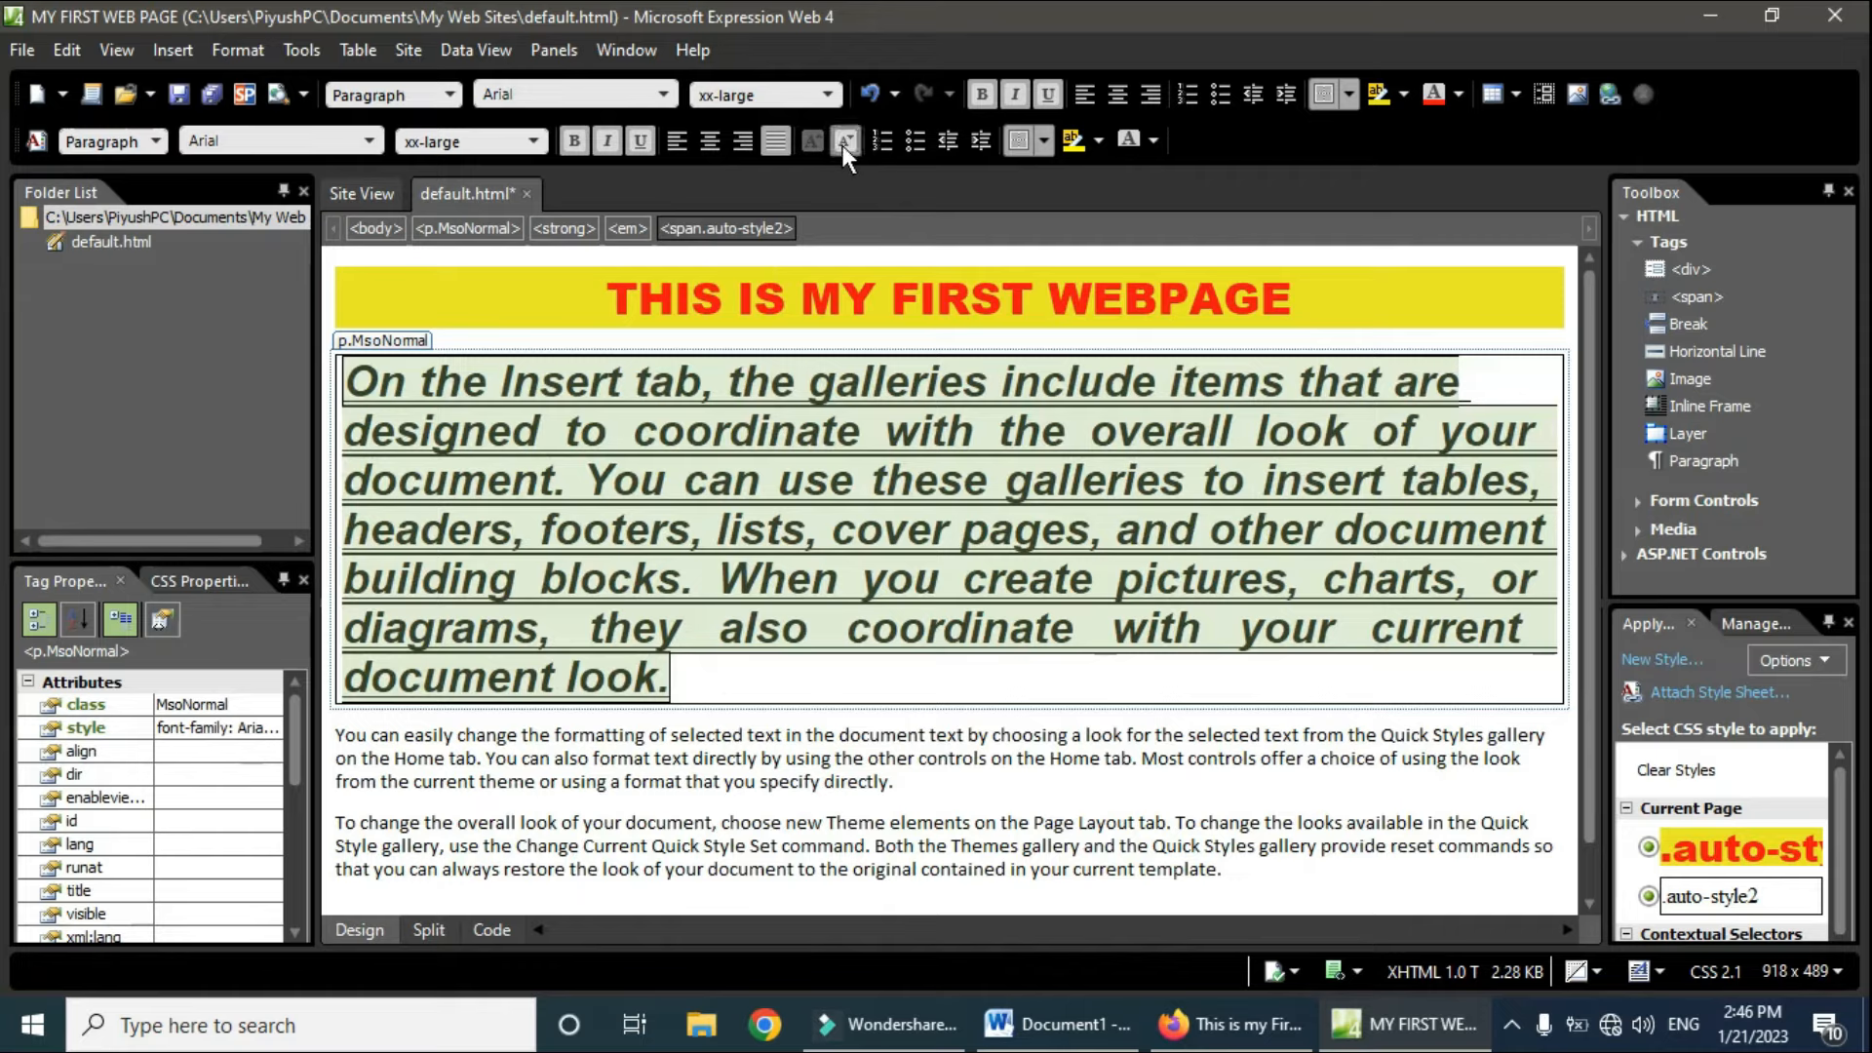
left_click(840, 144)
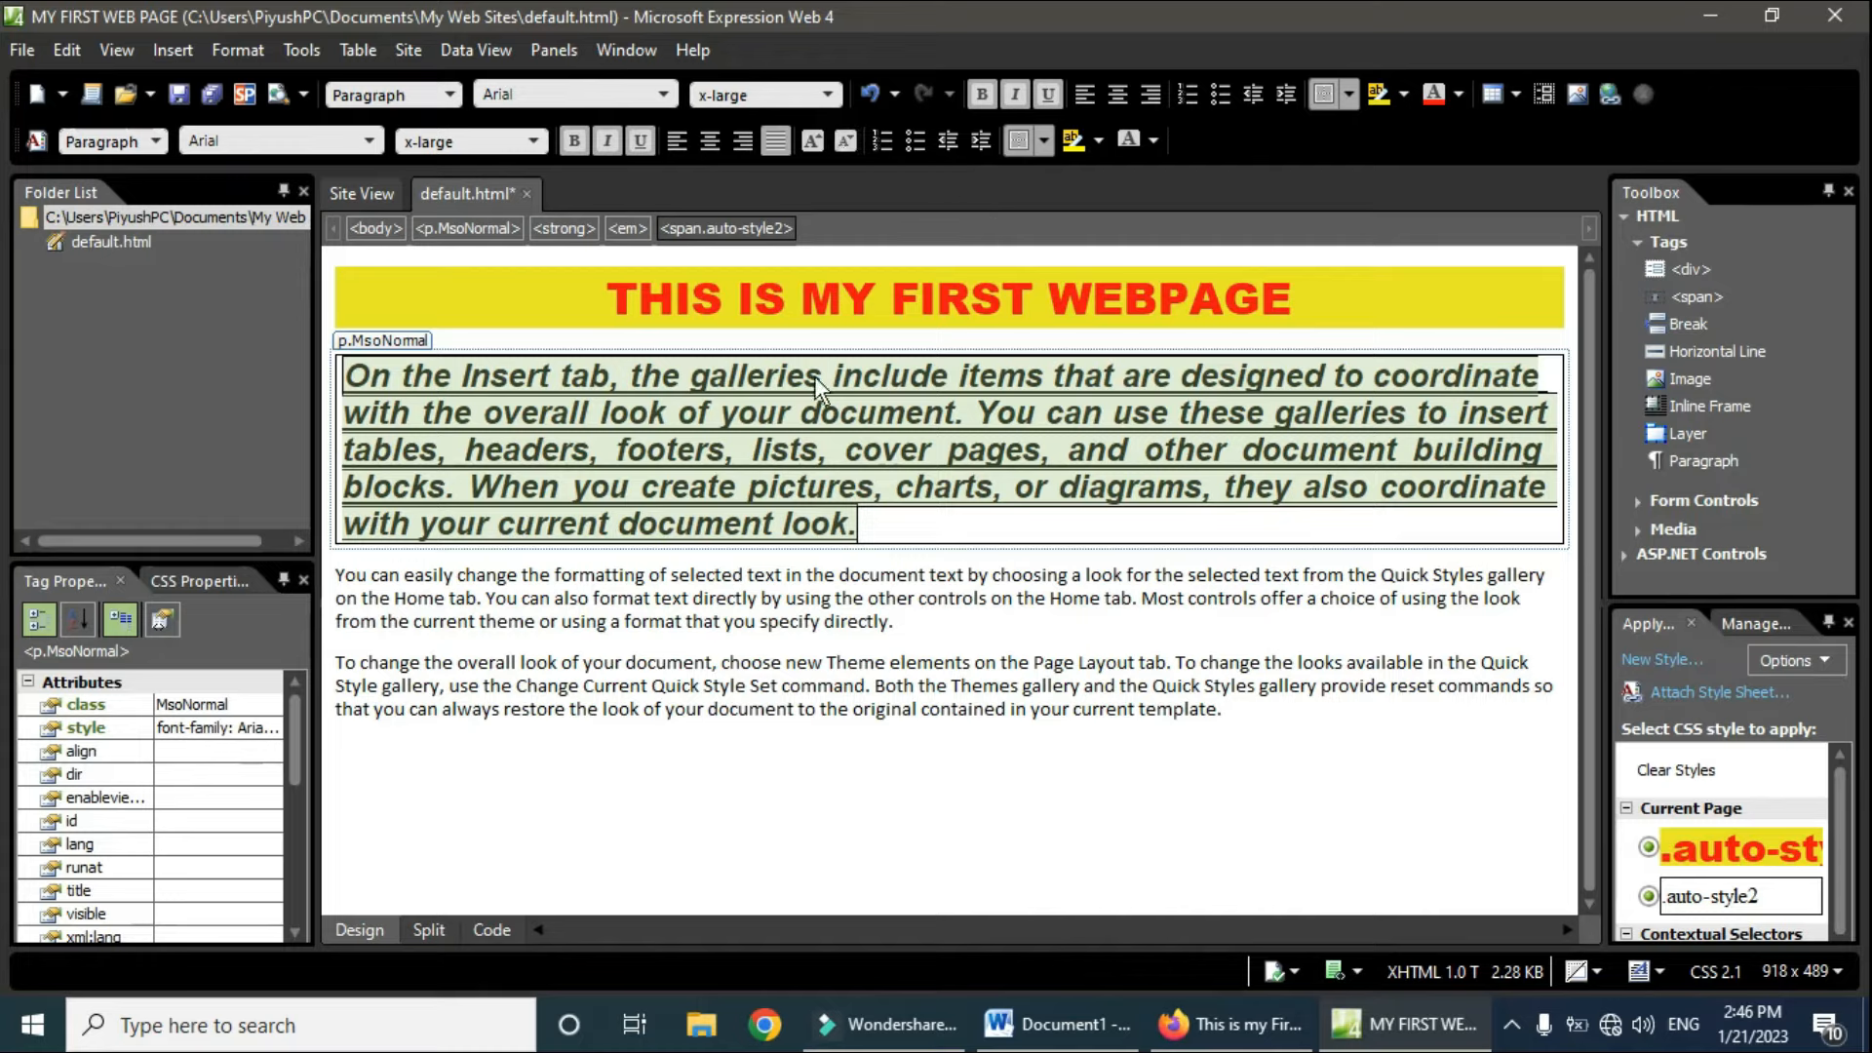
left_click(349, 379)
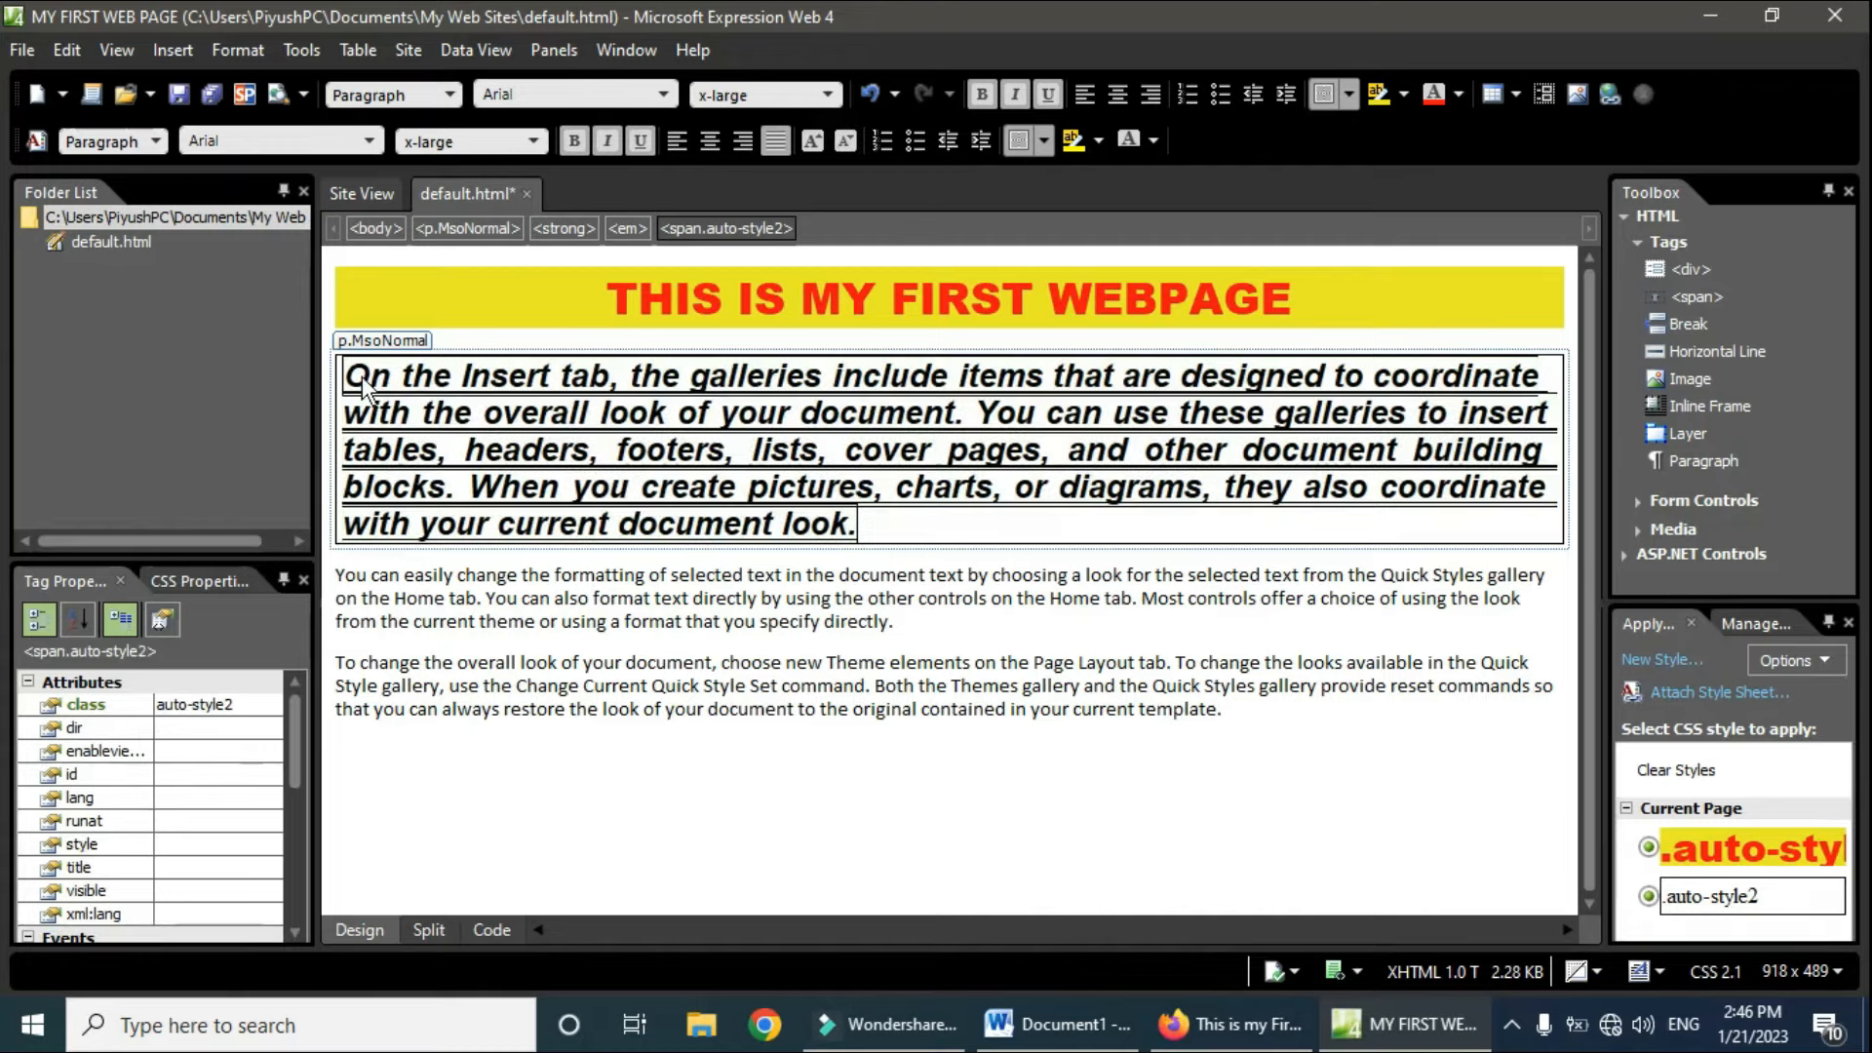
Step: Increase the indent of the bordered first body paragraph
left_click(981, 142)
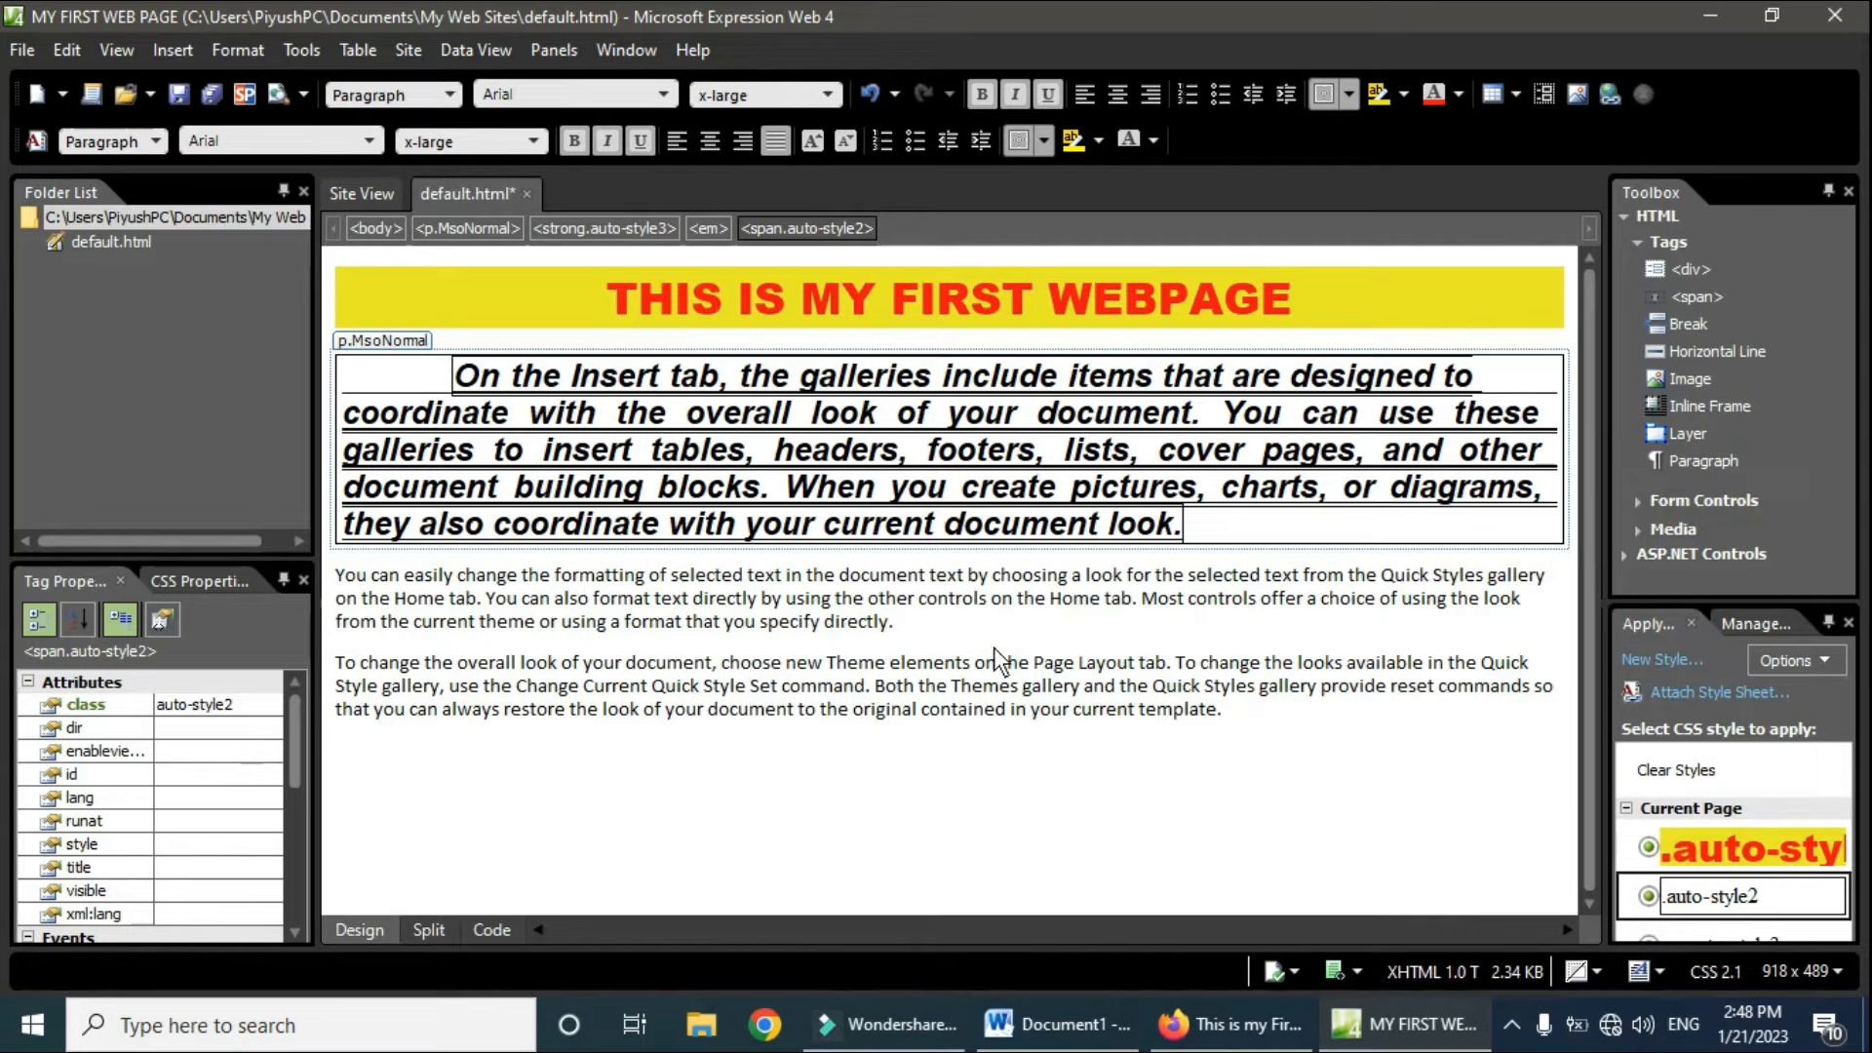
Step: Add APPLE, MANGO, BANANA and PEACH as separate paragraphs below the last body paragraph
left_click(1258, 730)
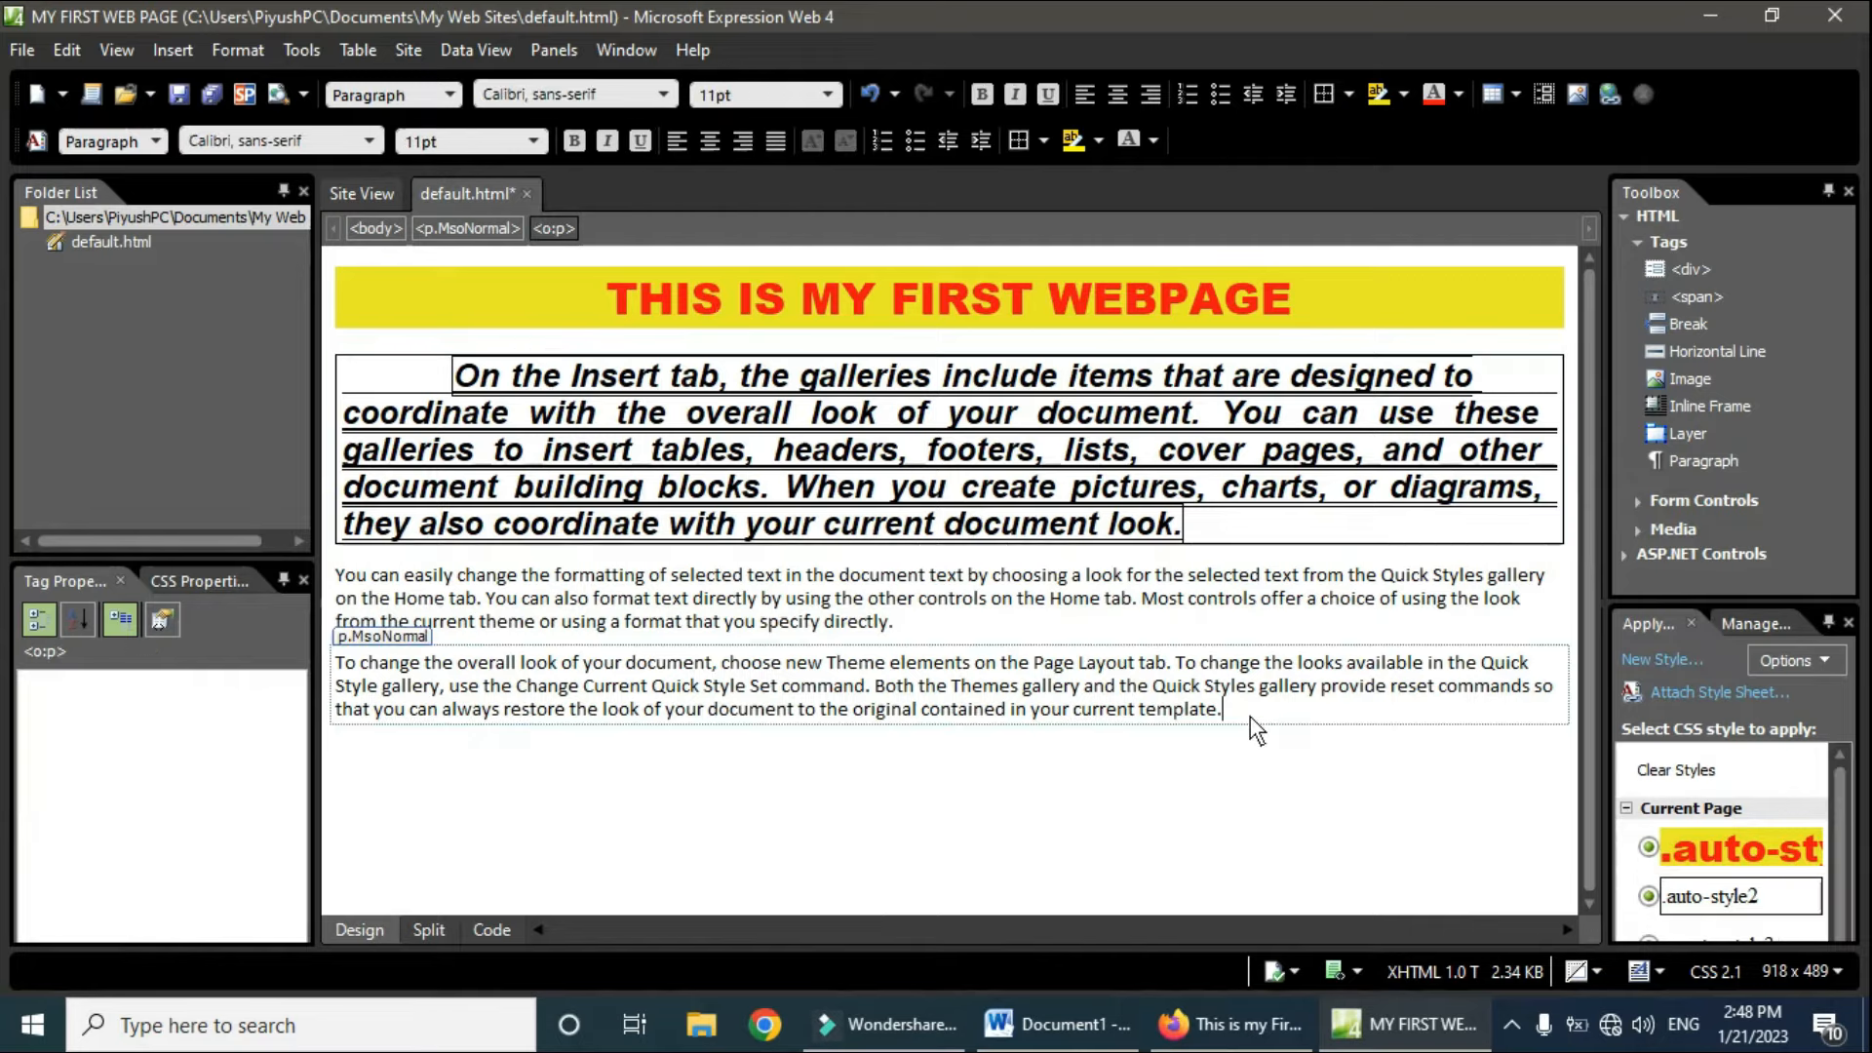
key("Return")
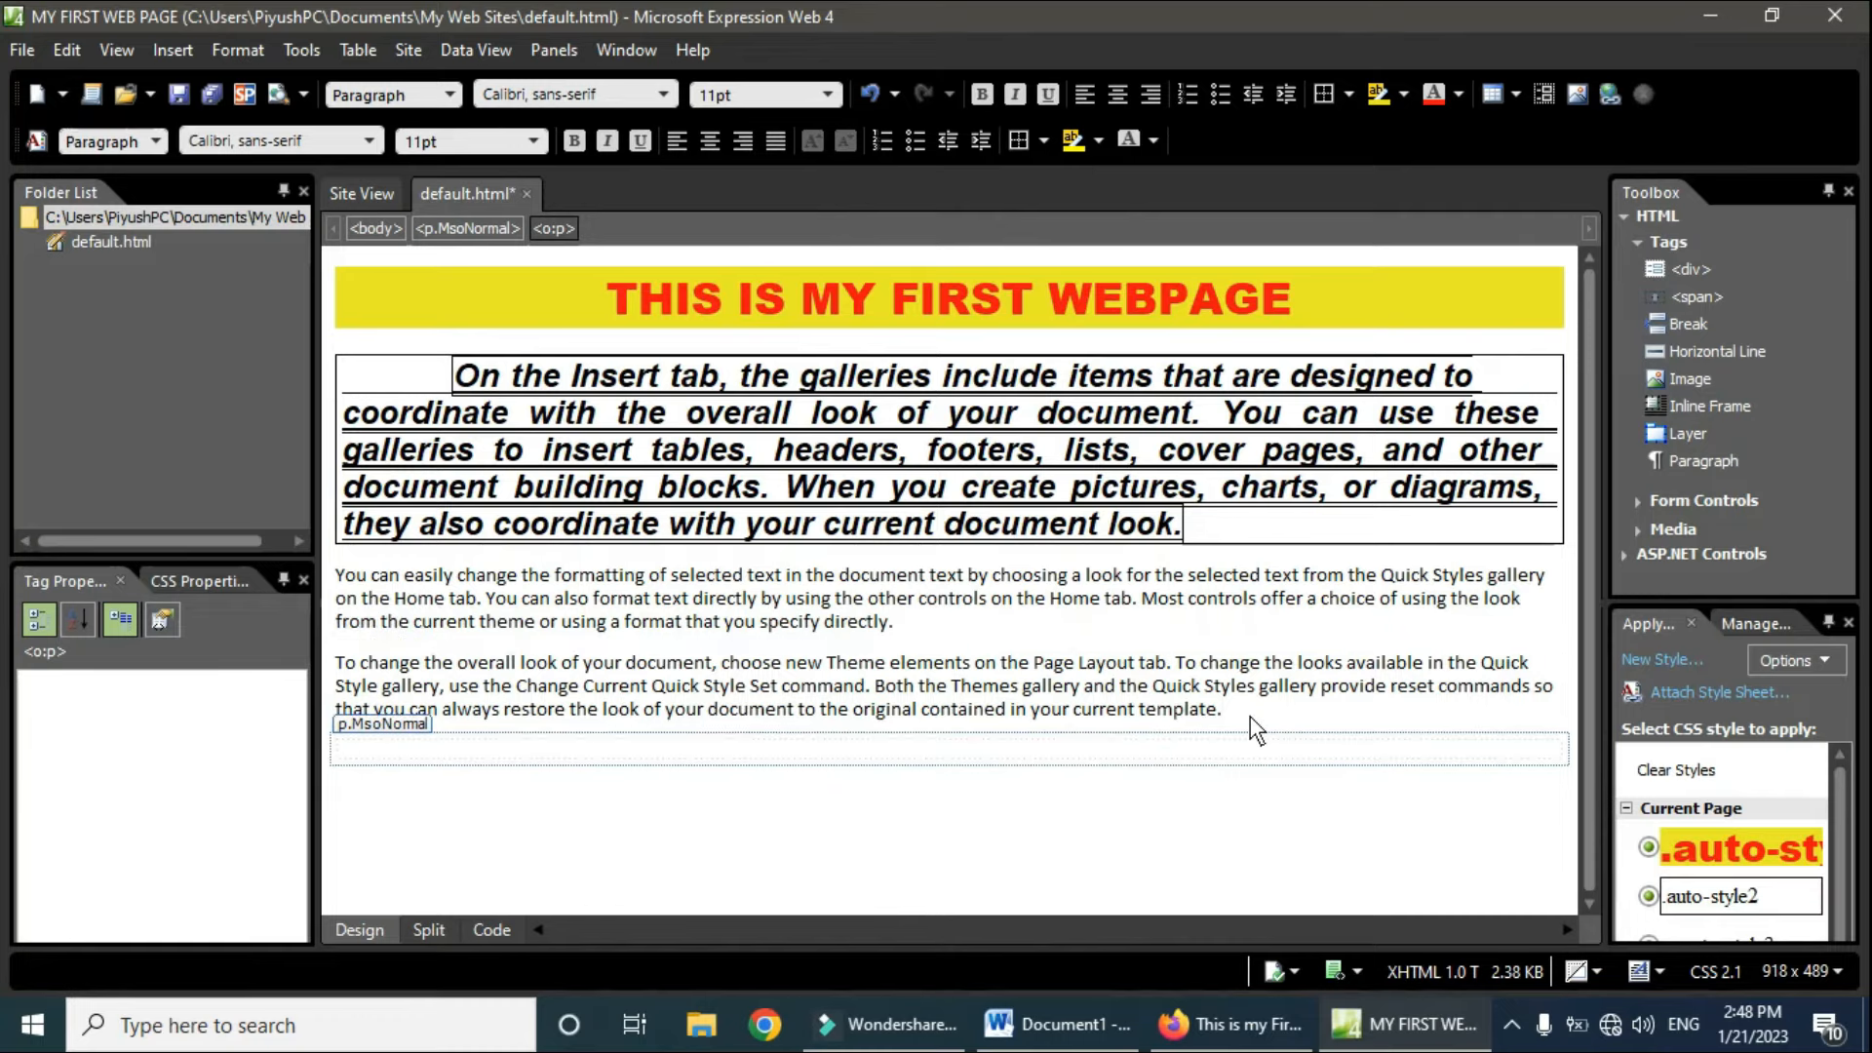
type("aPLE")
key("BackSpace")
key("BackSpace")
key("BackSpace")
key("BackSpace")
type("APPLE MANGO BANANA PEACH")
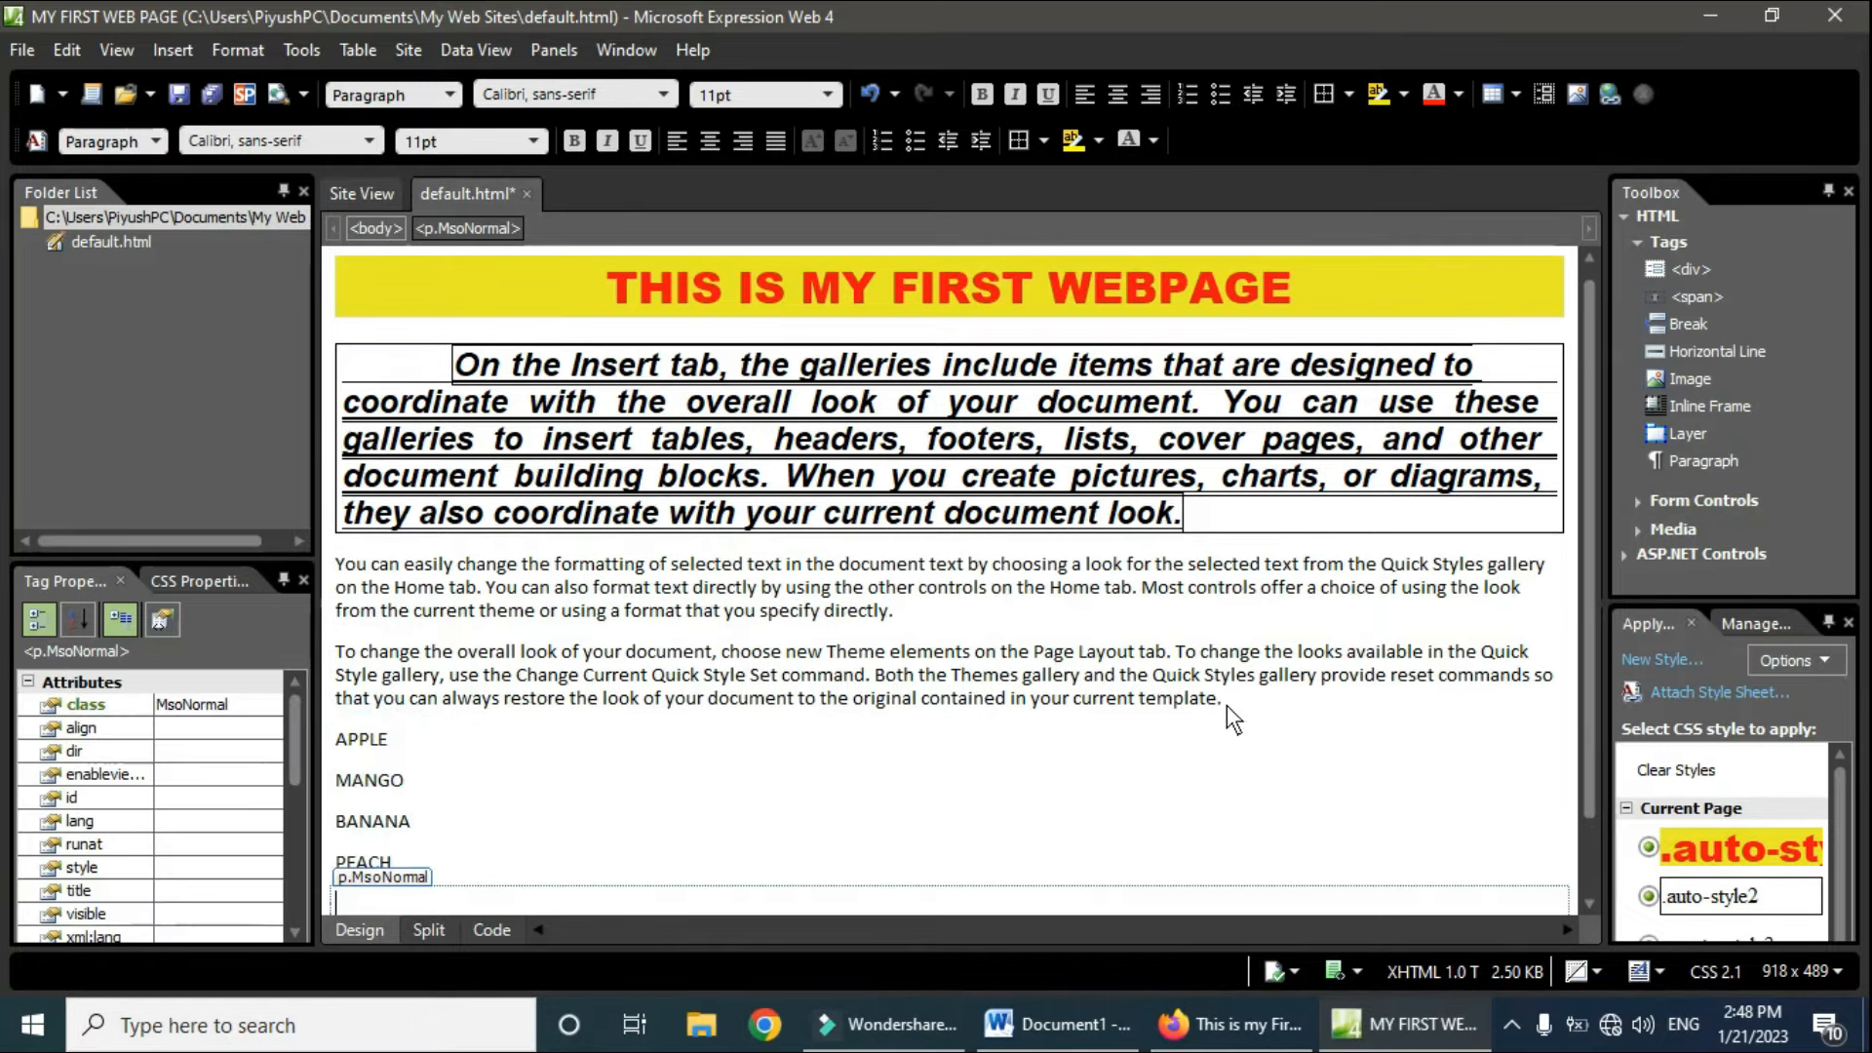
Step: Format the four fruit lines from APPLE to PEACH as an ordered list
scroll(1268, 741, "down", 1)
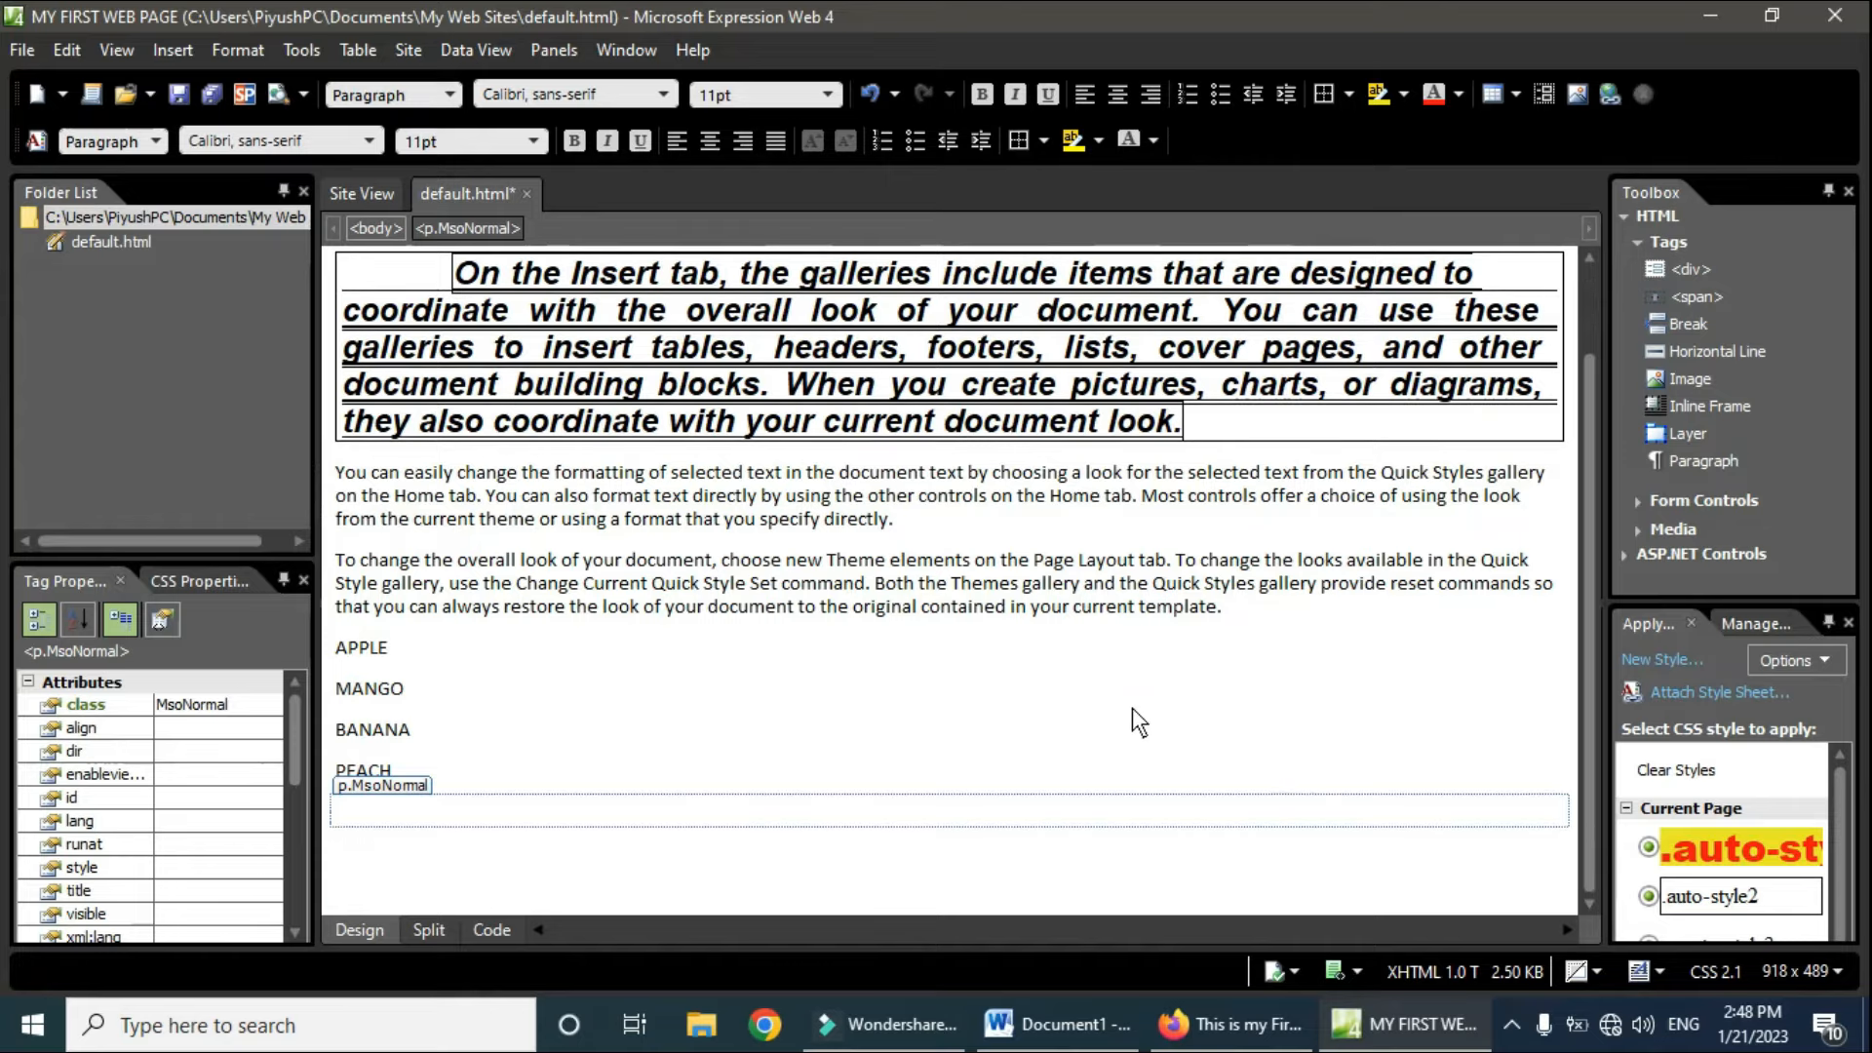
left_click(339, 650)
left_click_drag(342, 650, 426, 781)
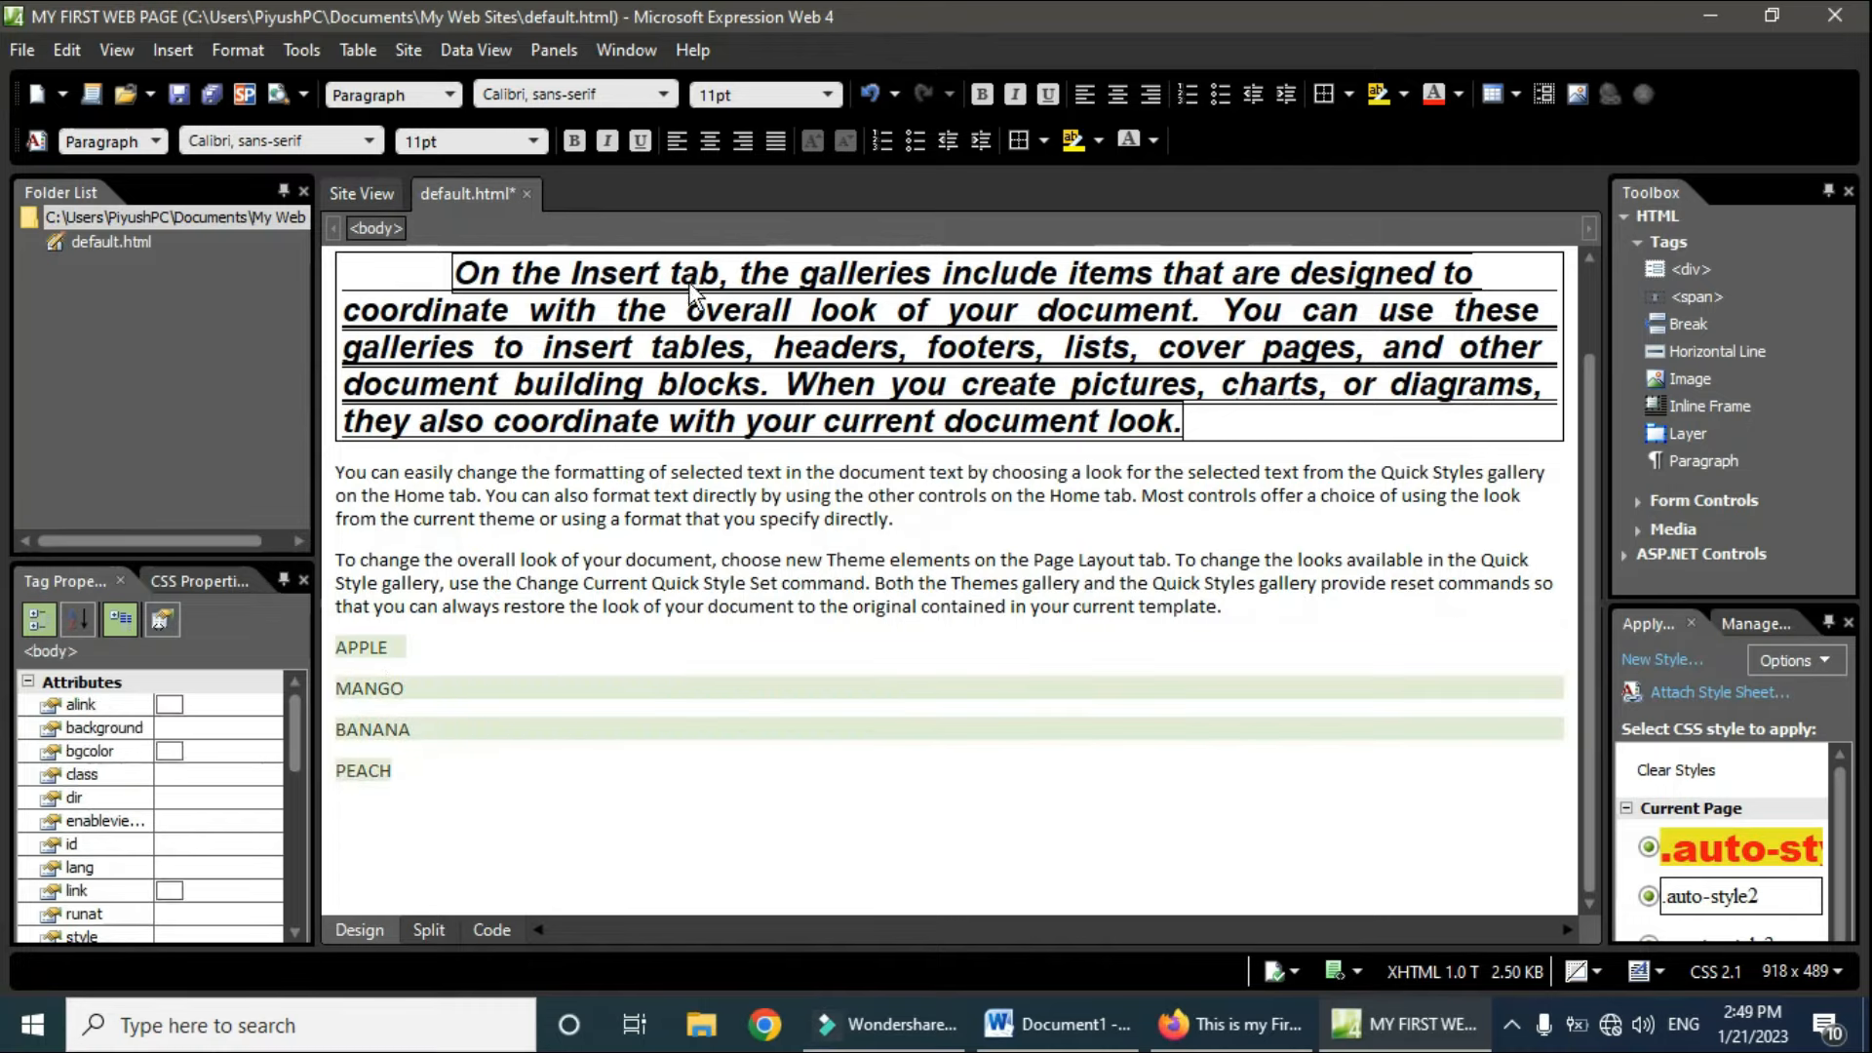
left_click(449, 98)
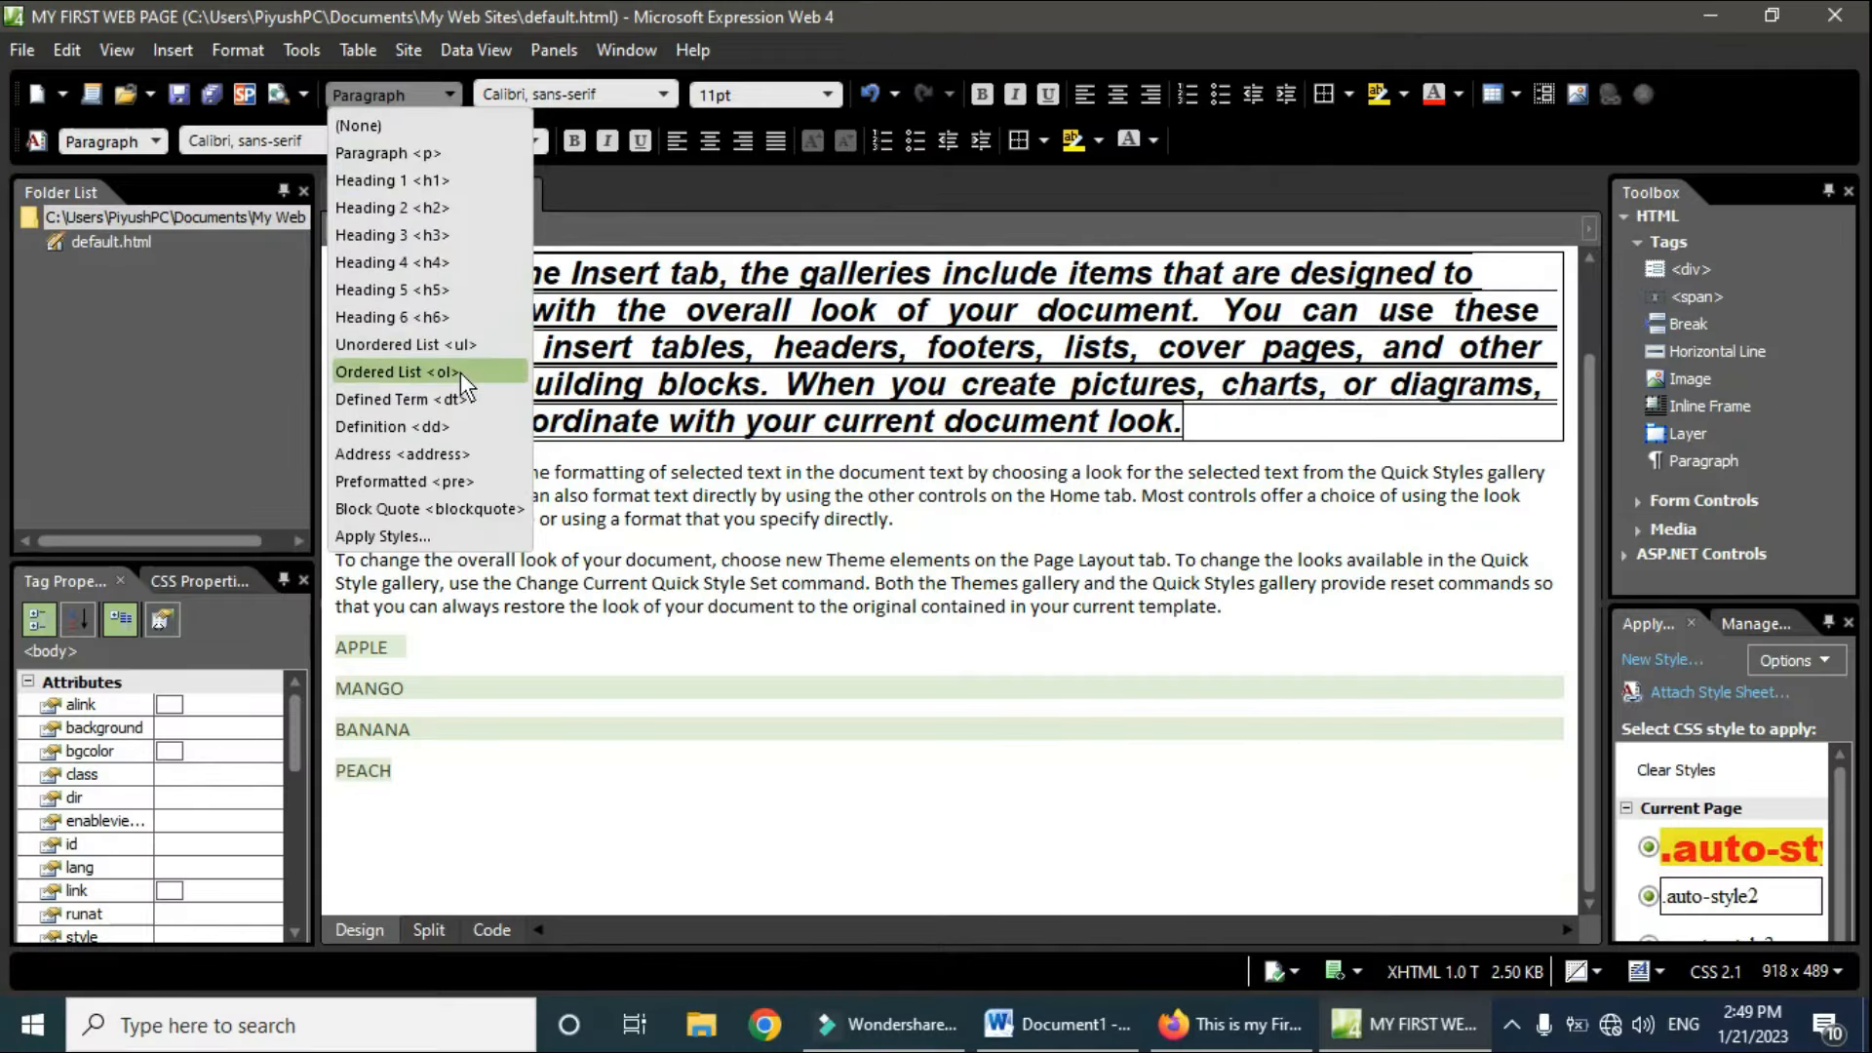
left_click(460, 373)
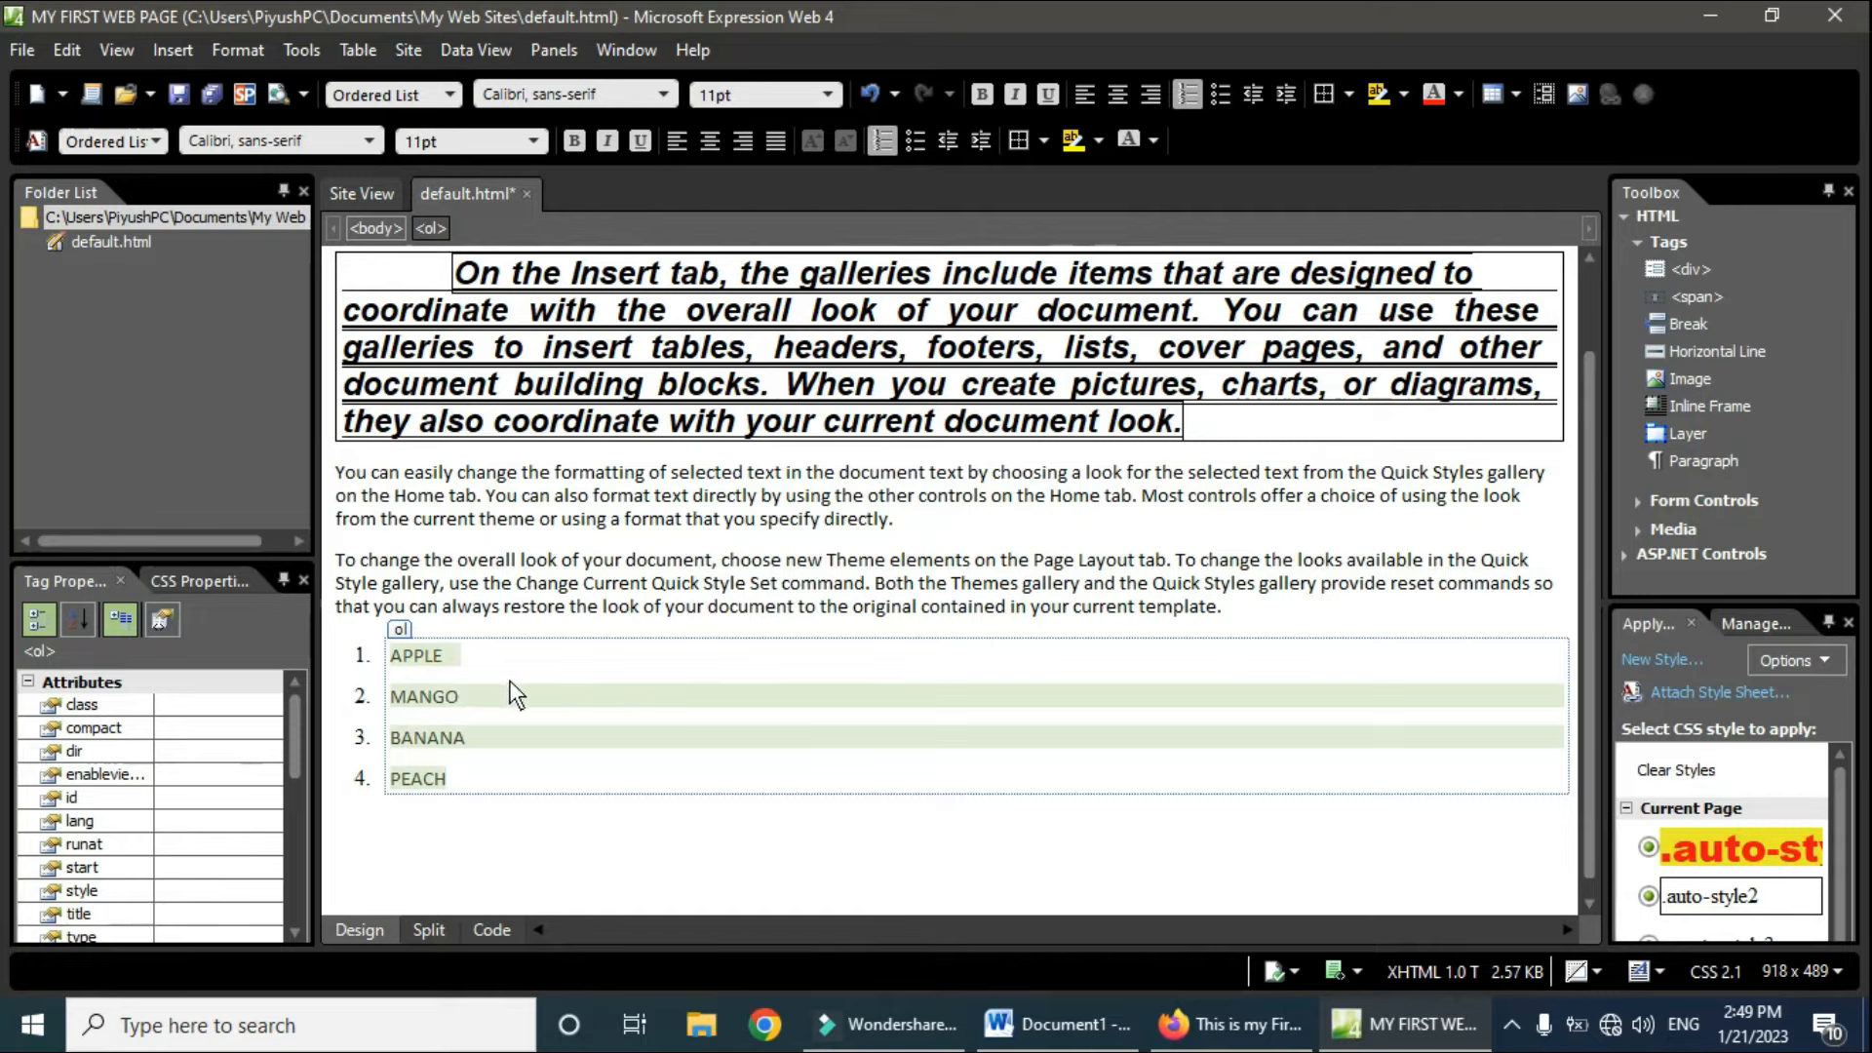
left_click(454, 97)
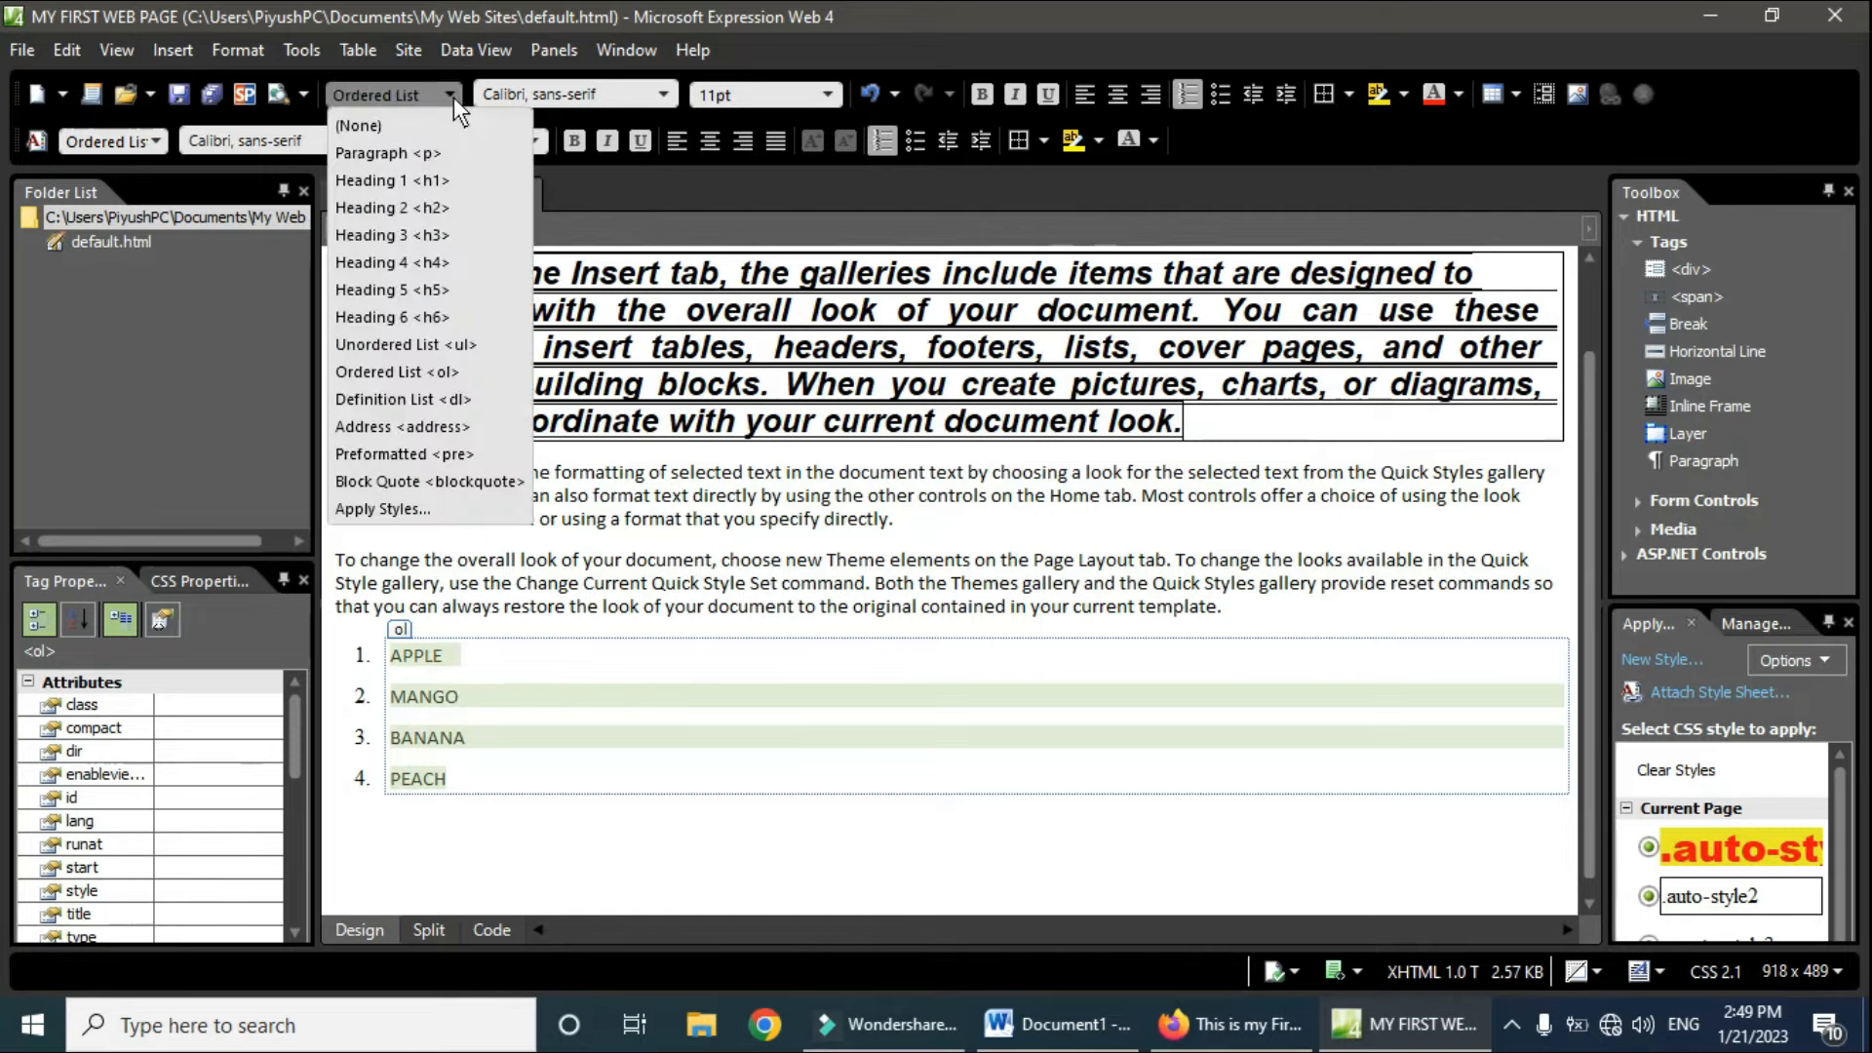
left_click(445, 371)
Step: Switch the fruit list to an unordered list and back to an ordered list
left_click(482, 658)
left_click(394, 658)
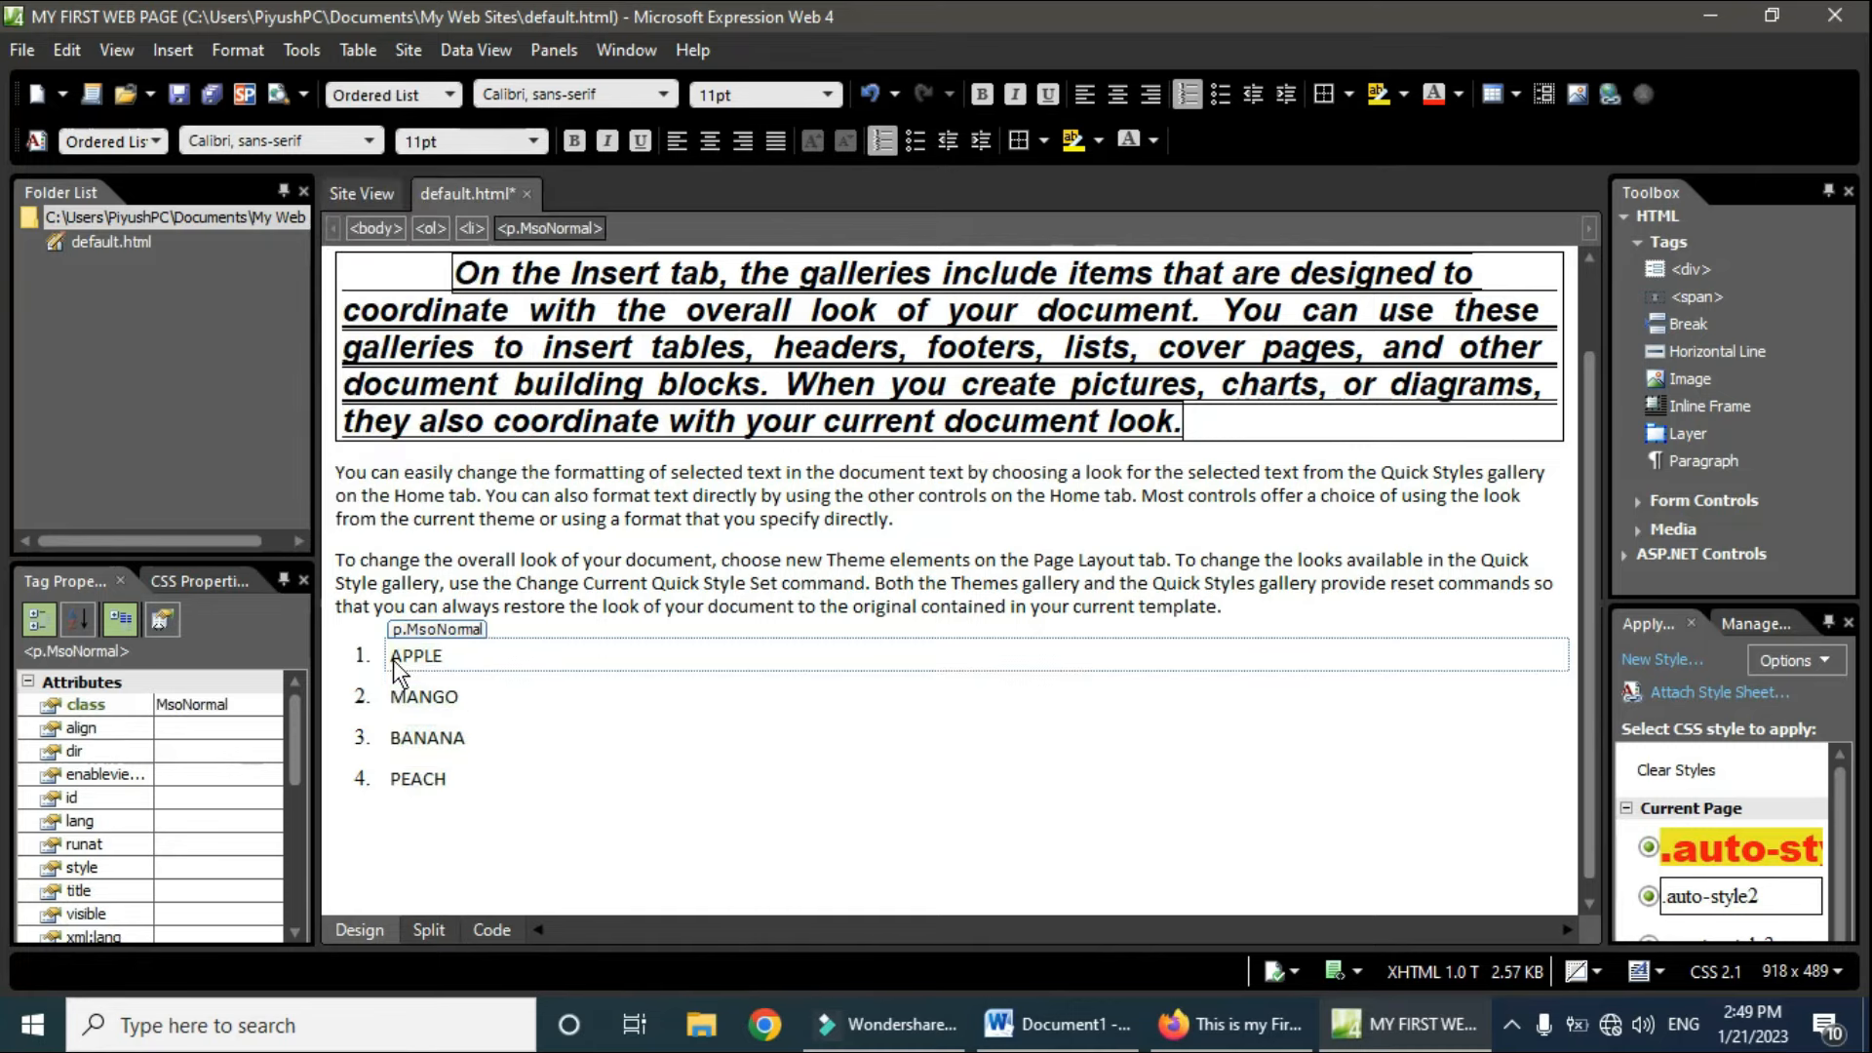
left_click_drag(394, 658, 470, 788)
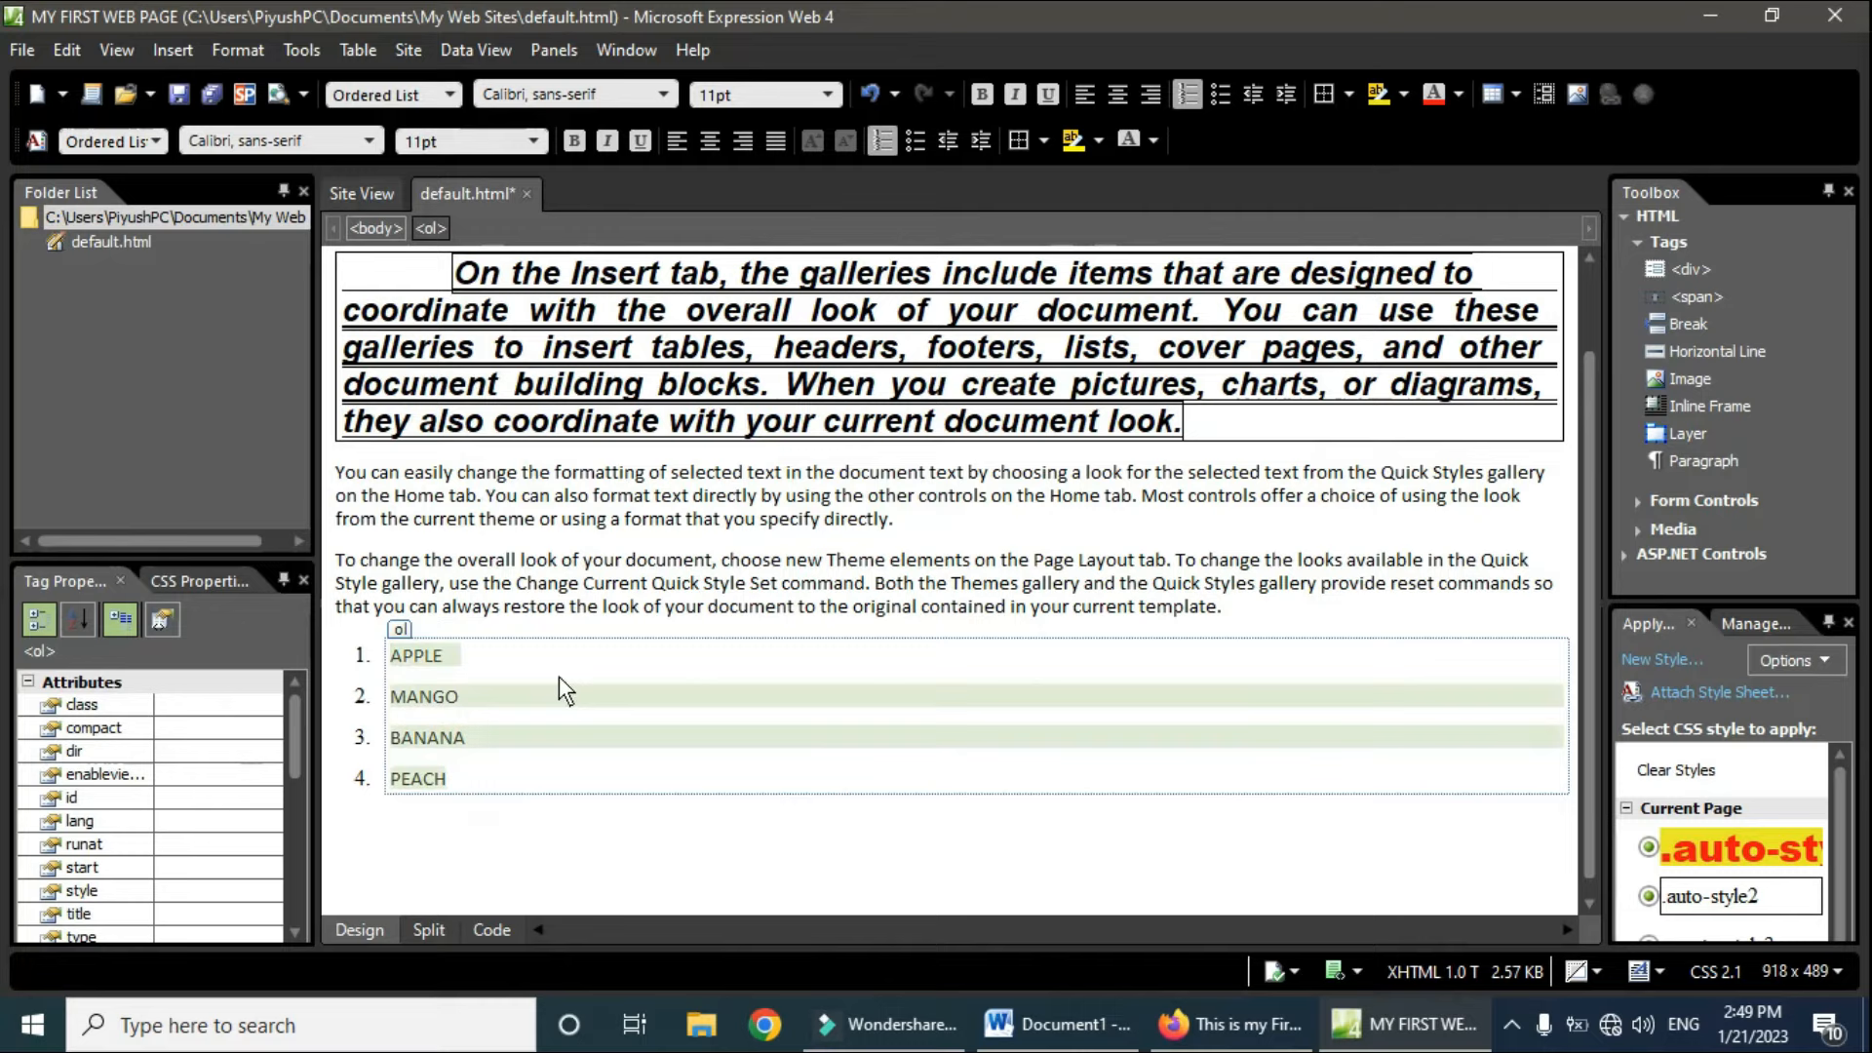
left_click(448, 96)
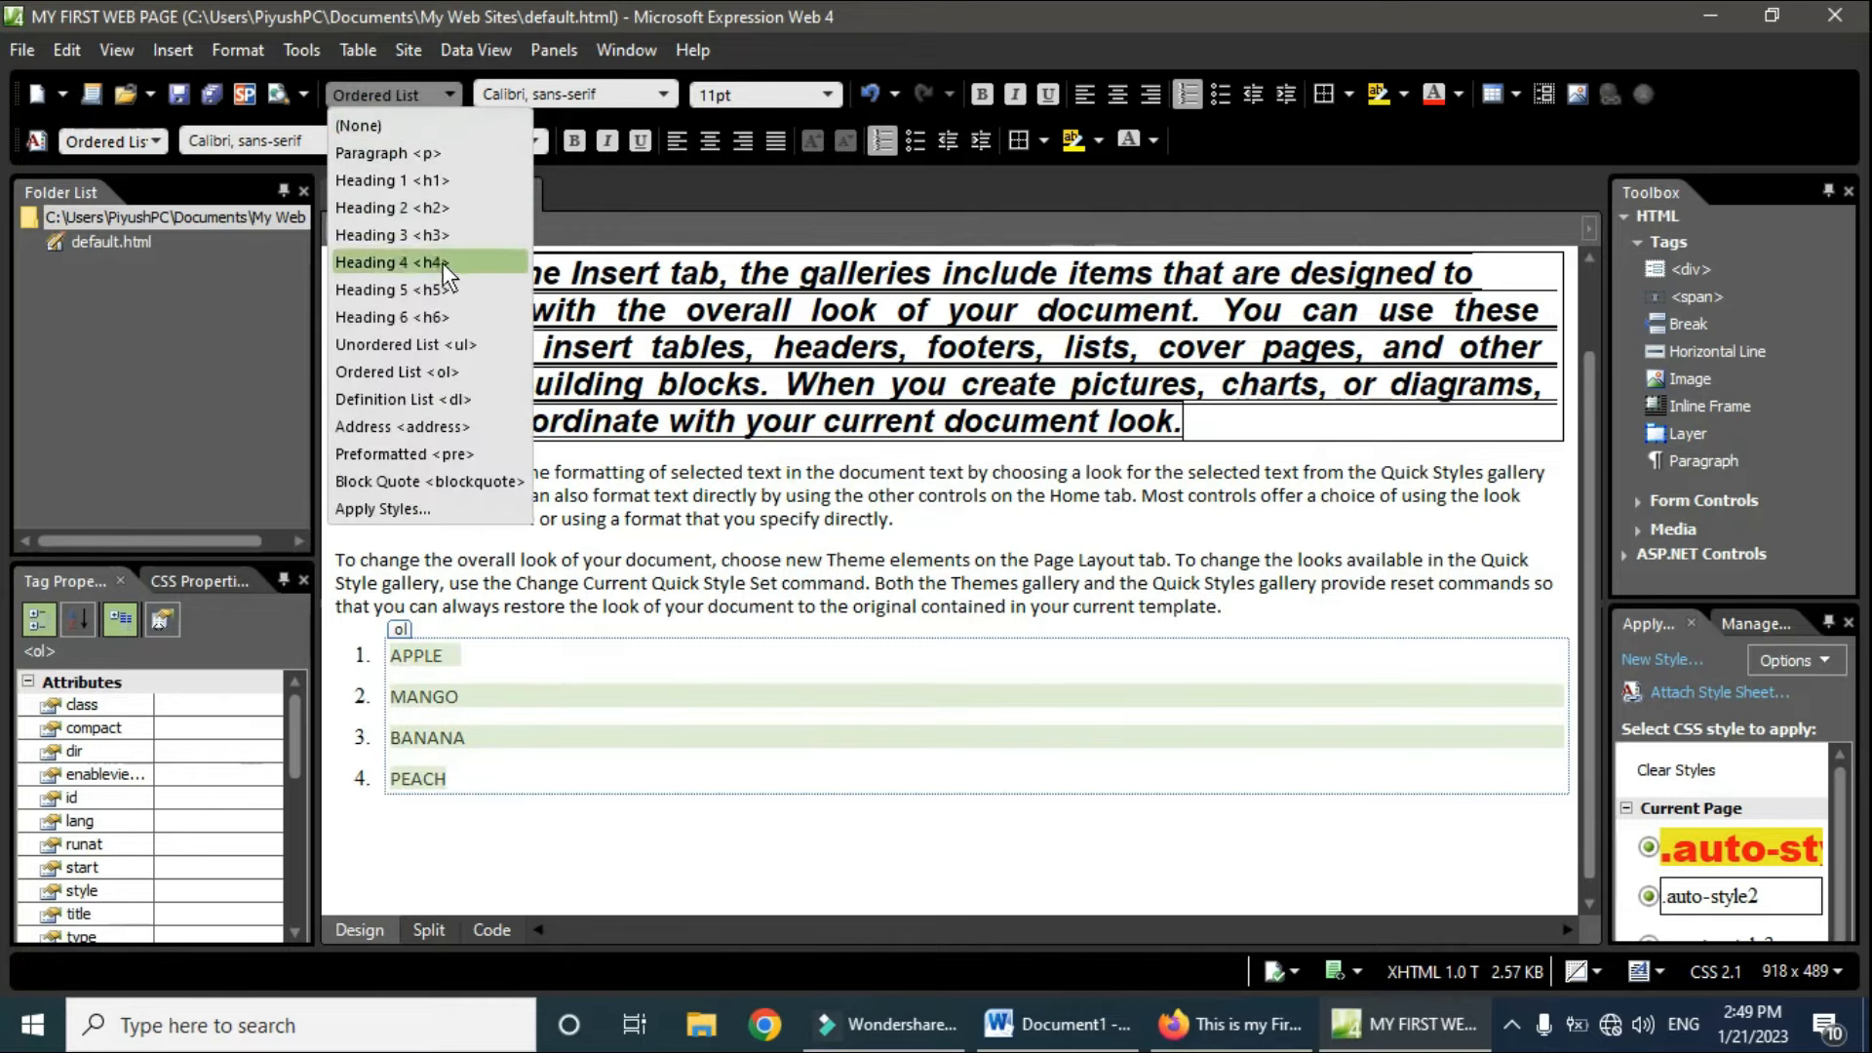
left_click(454, 345)
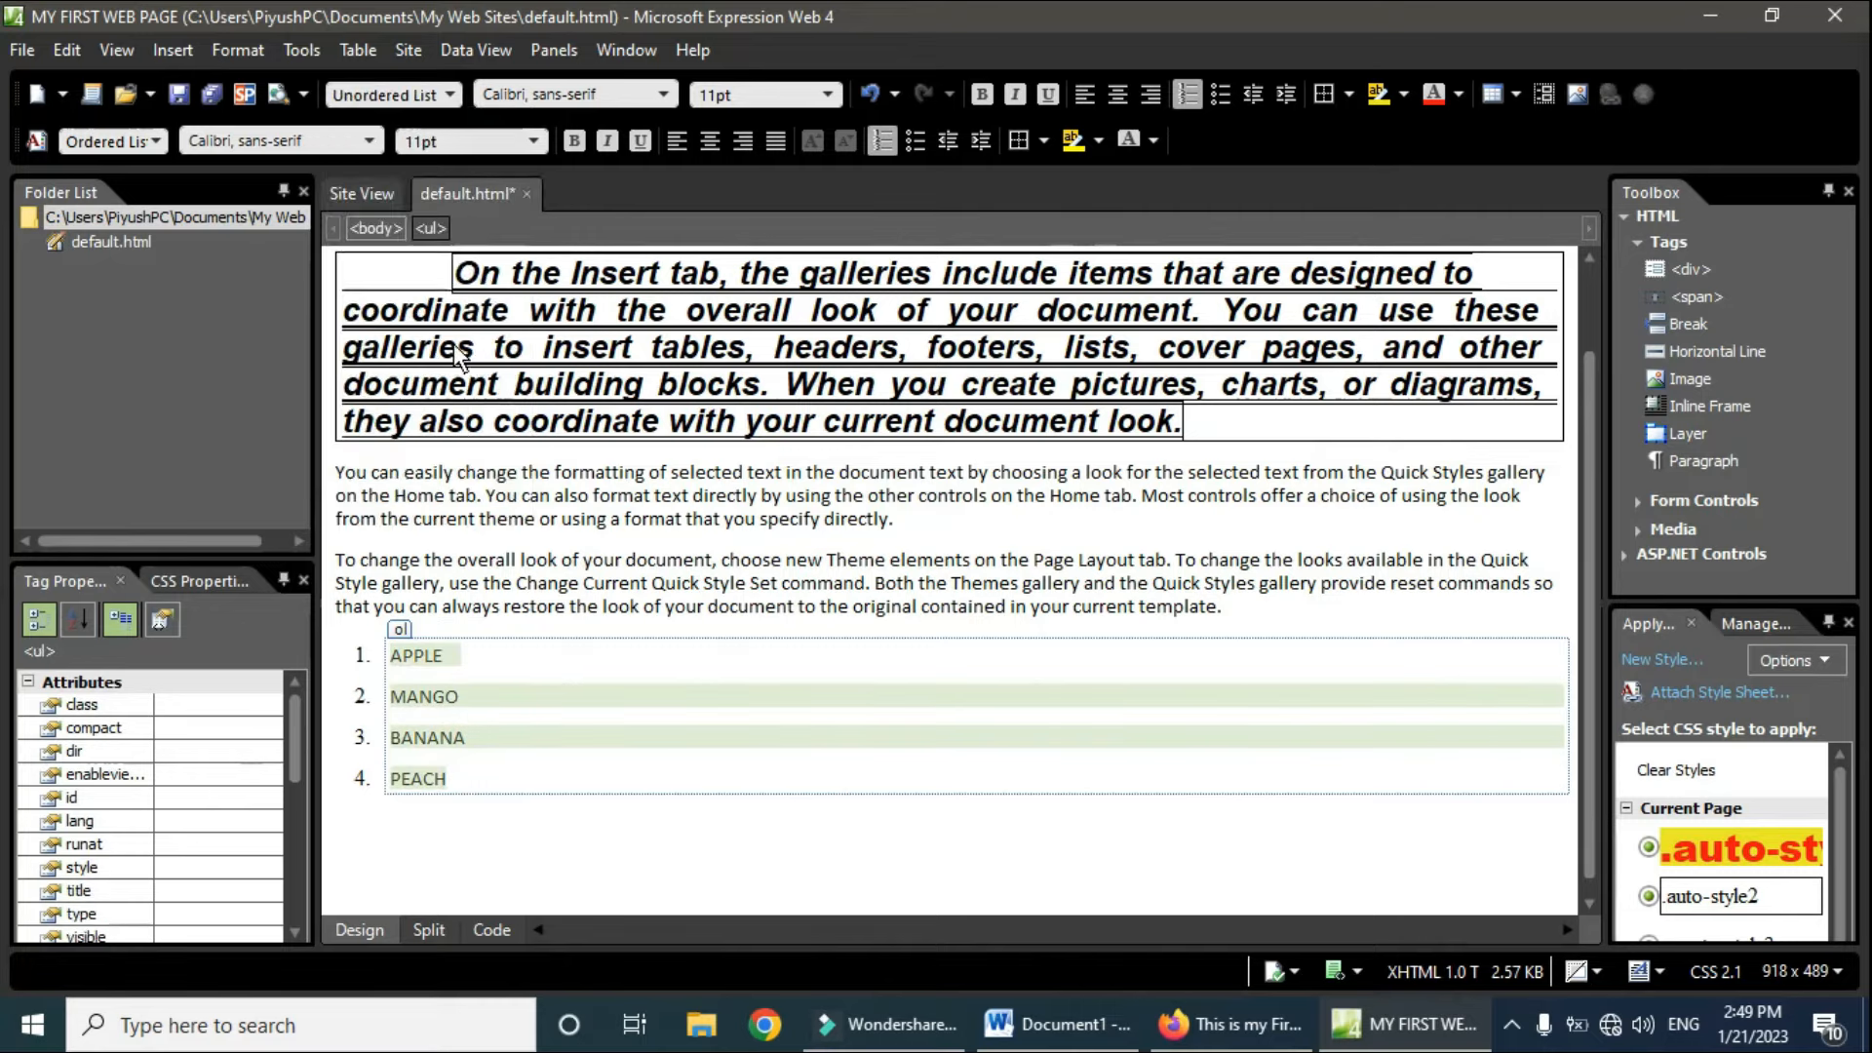
left_click(449, 96)
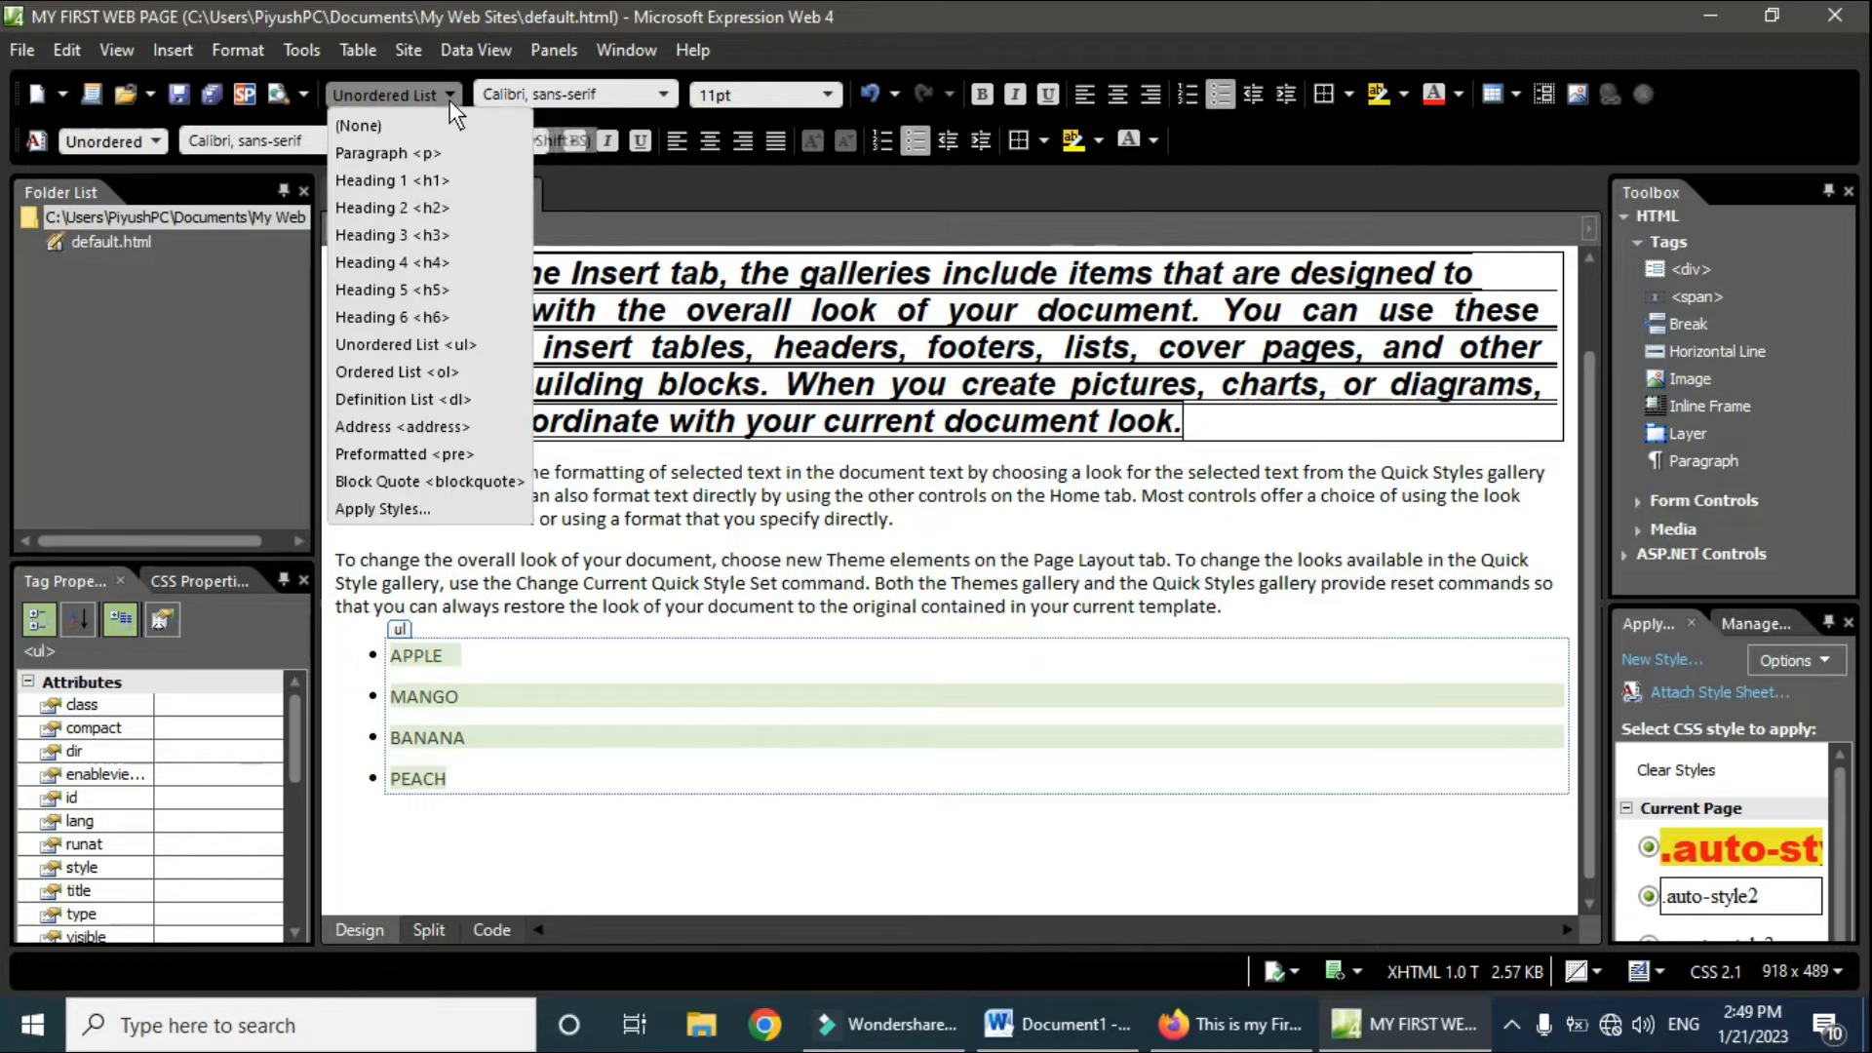
left_click(447, 372)
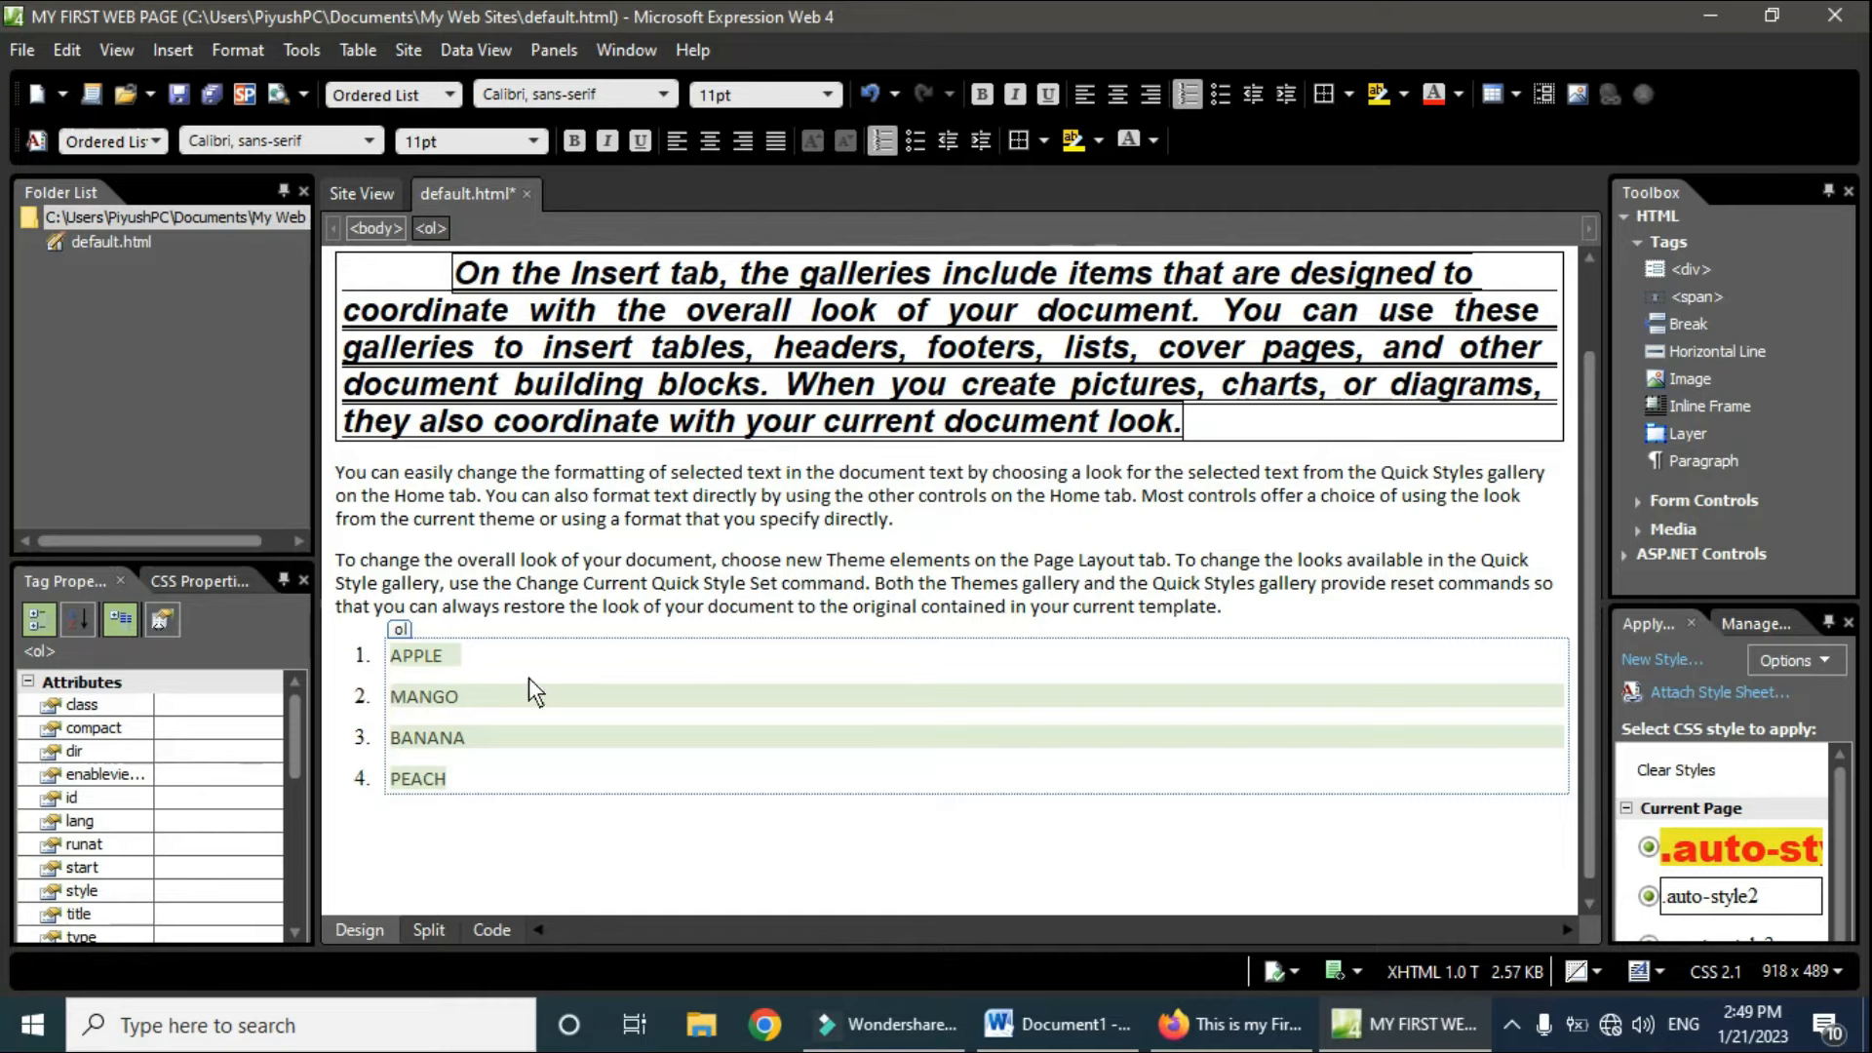
Step: Change the fruit list's numbering style to lowercase Roman numerals in its list properties
left_click(400, 632)
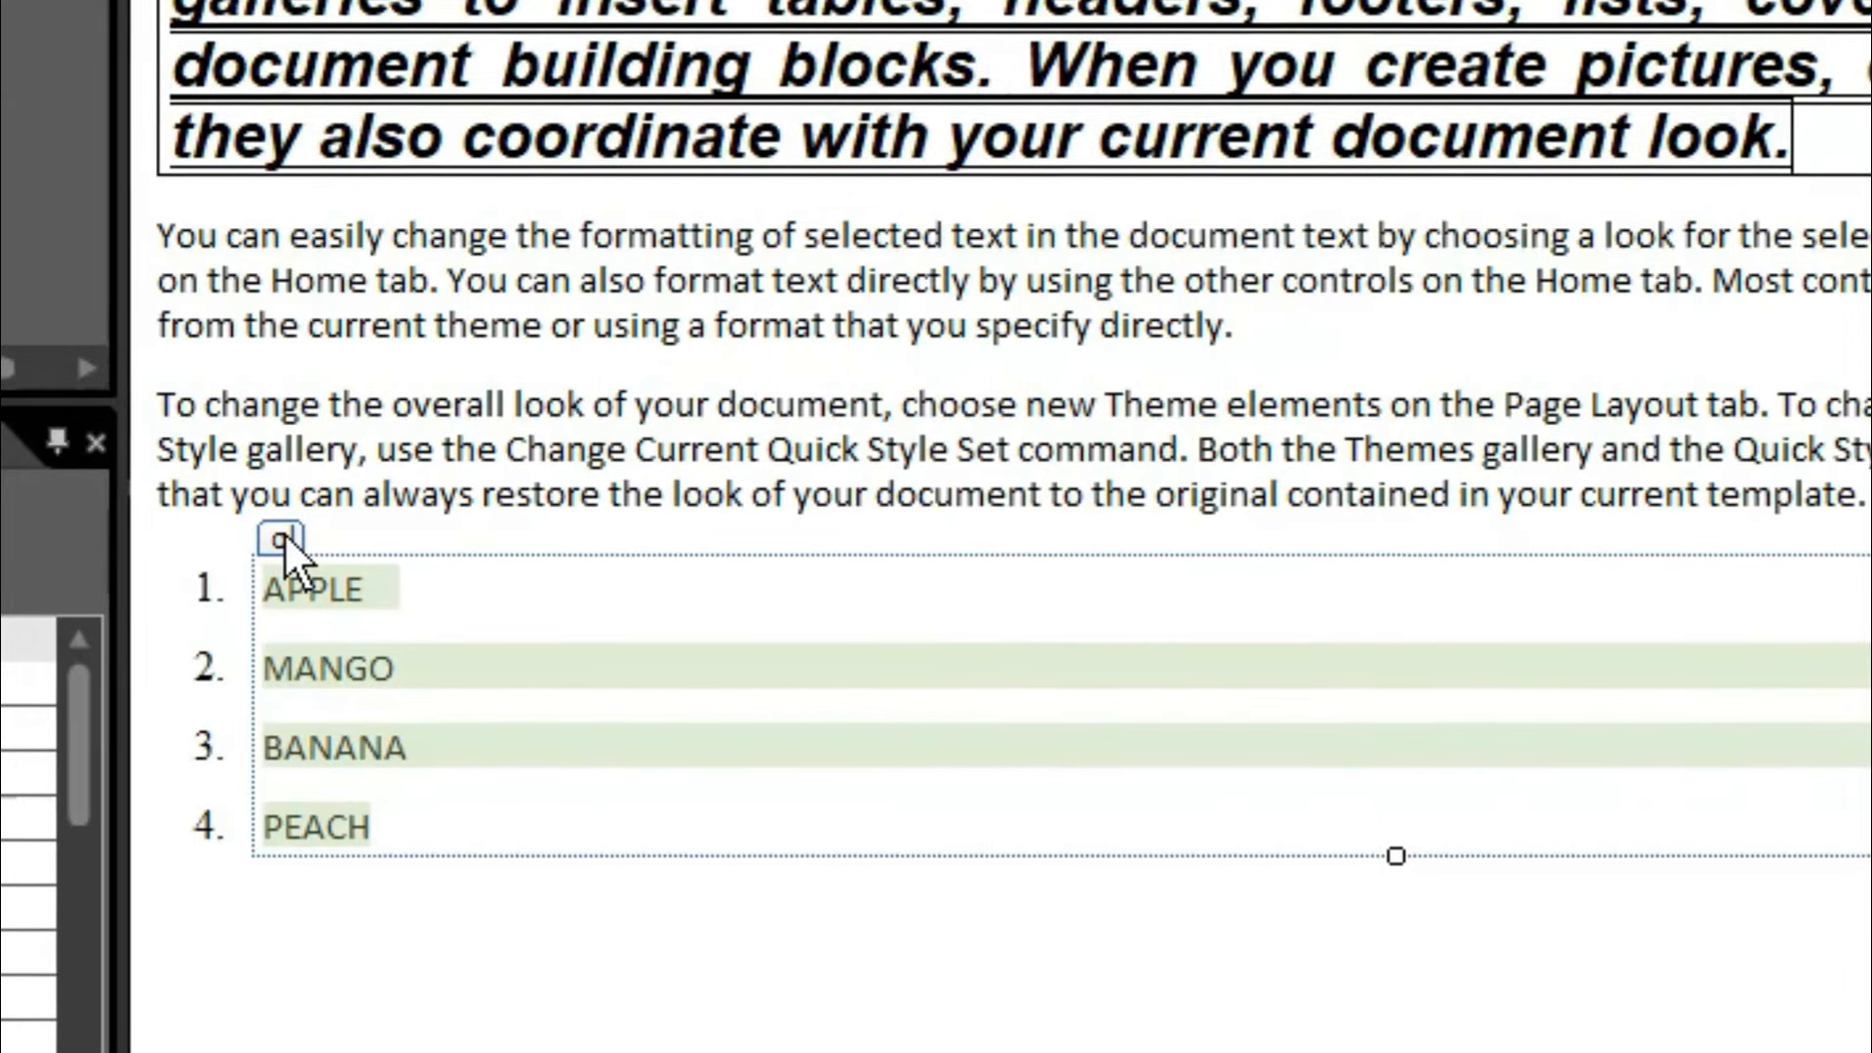
left_click(401, 630)
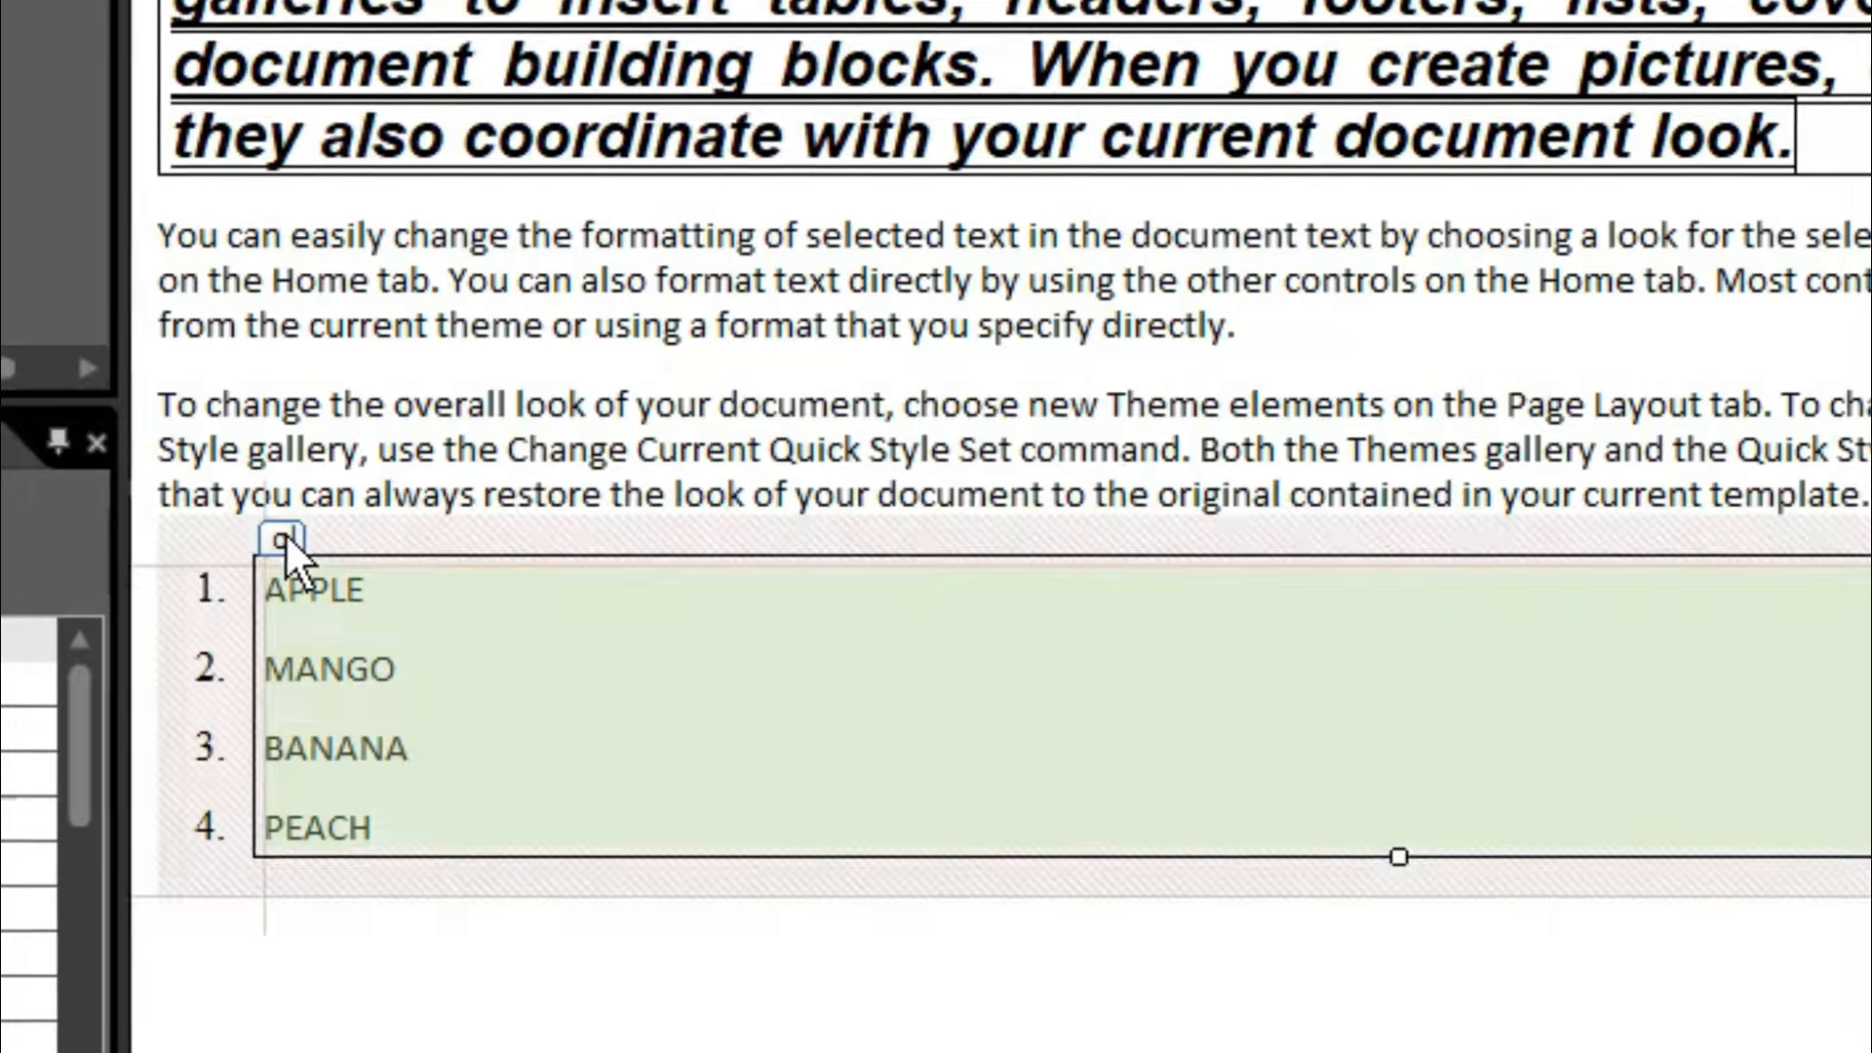
double_click(284, 536)
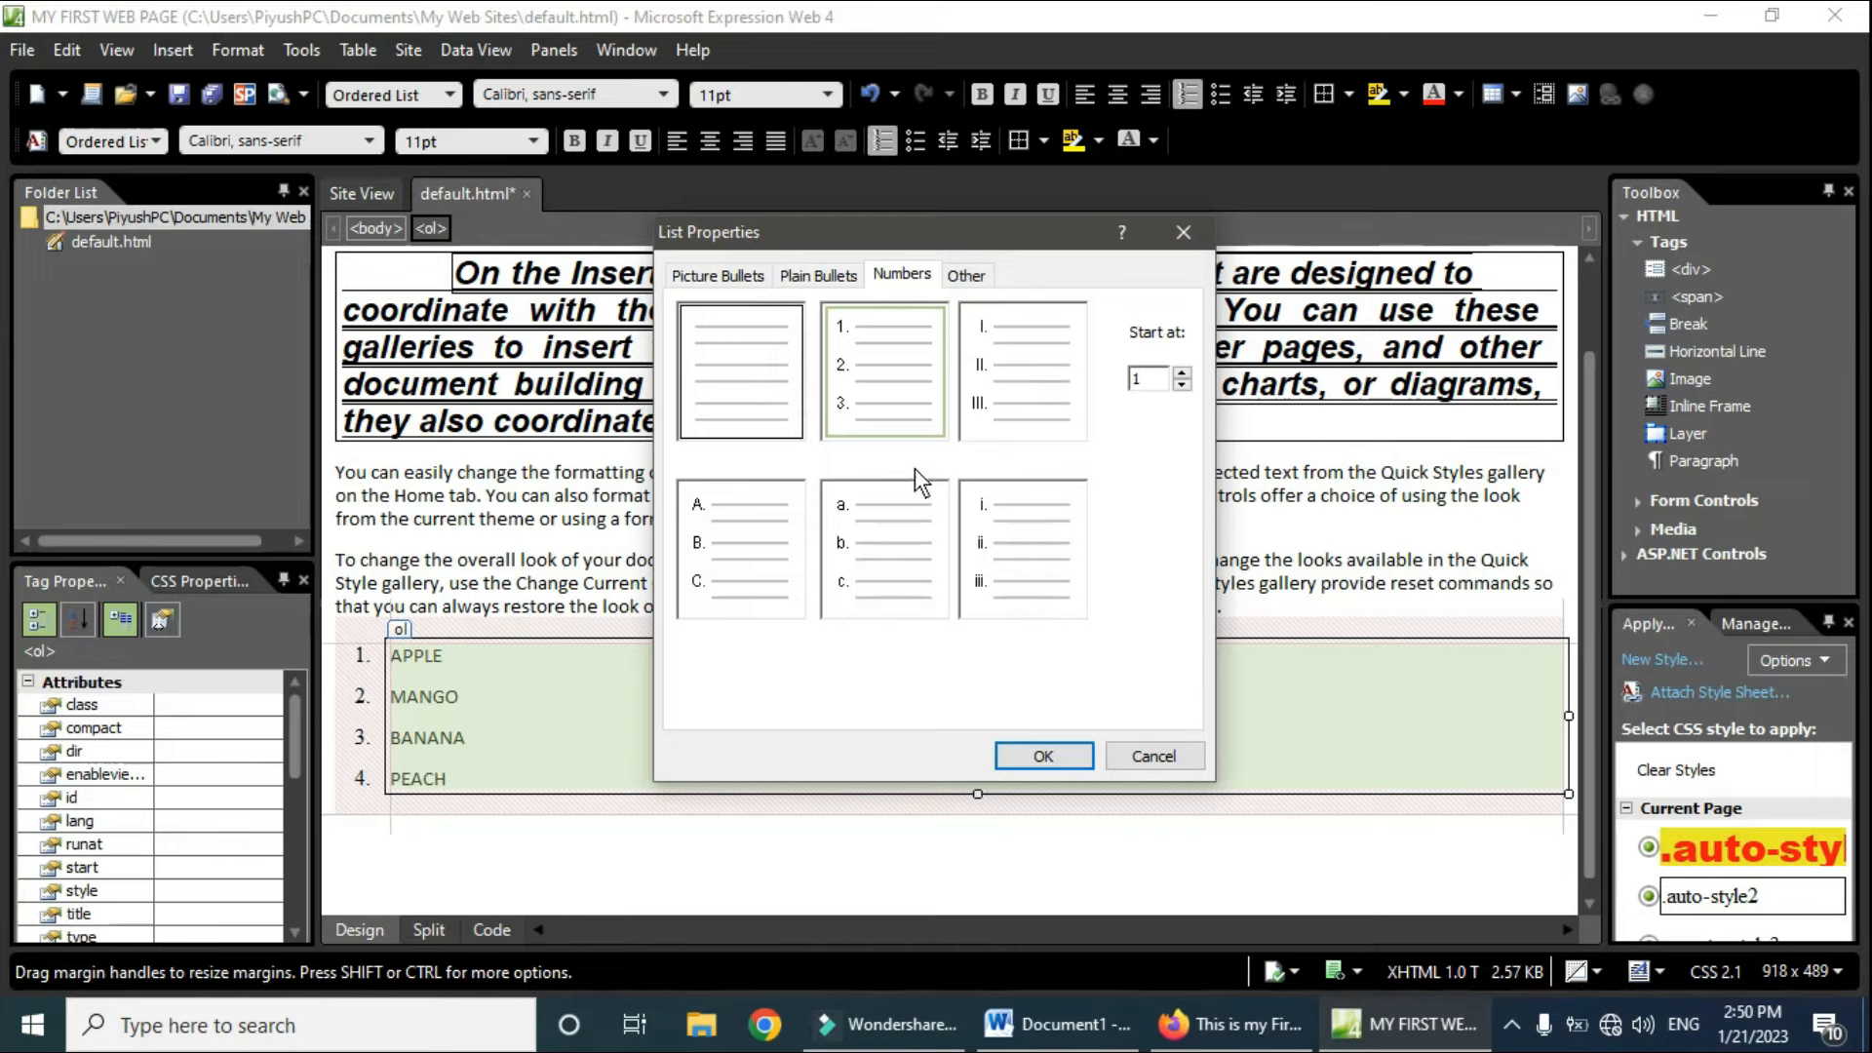
left_click(1028, 395)
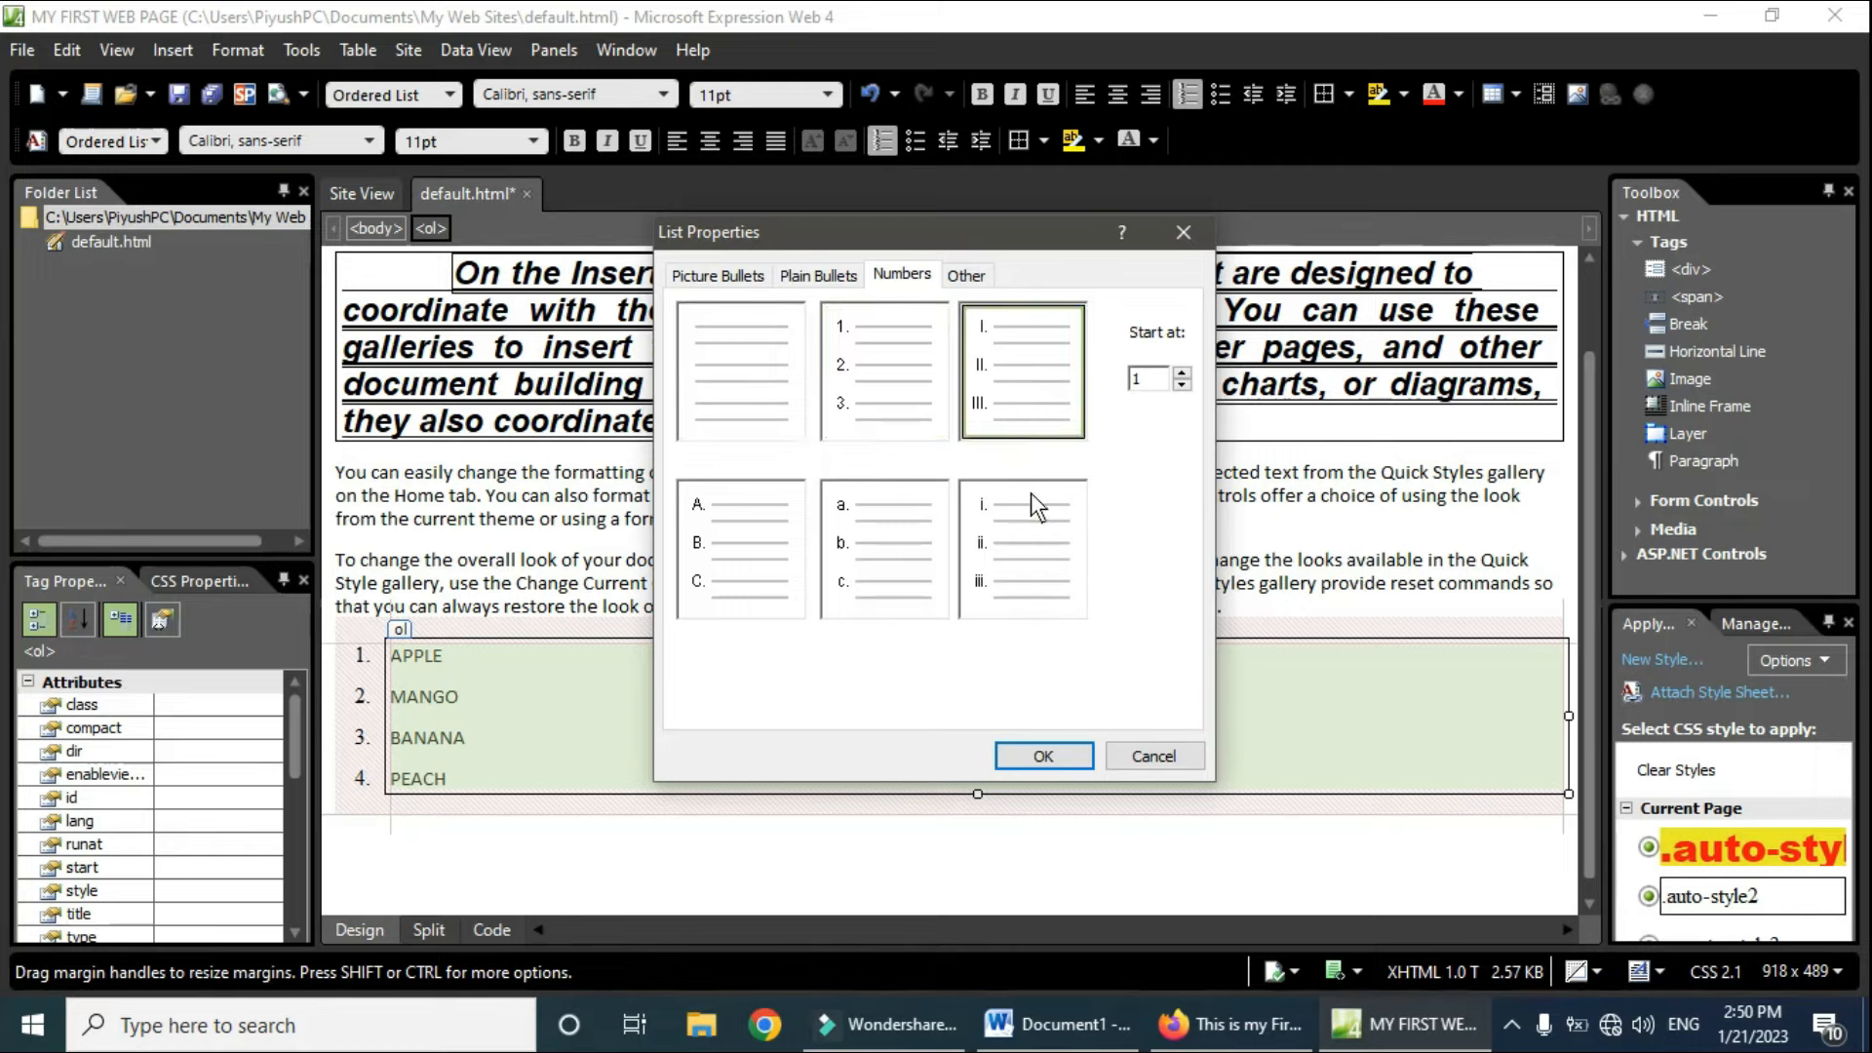
left_click(1037, 570)
left_click(754, 569)
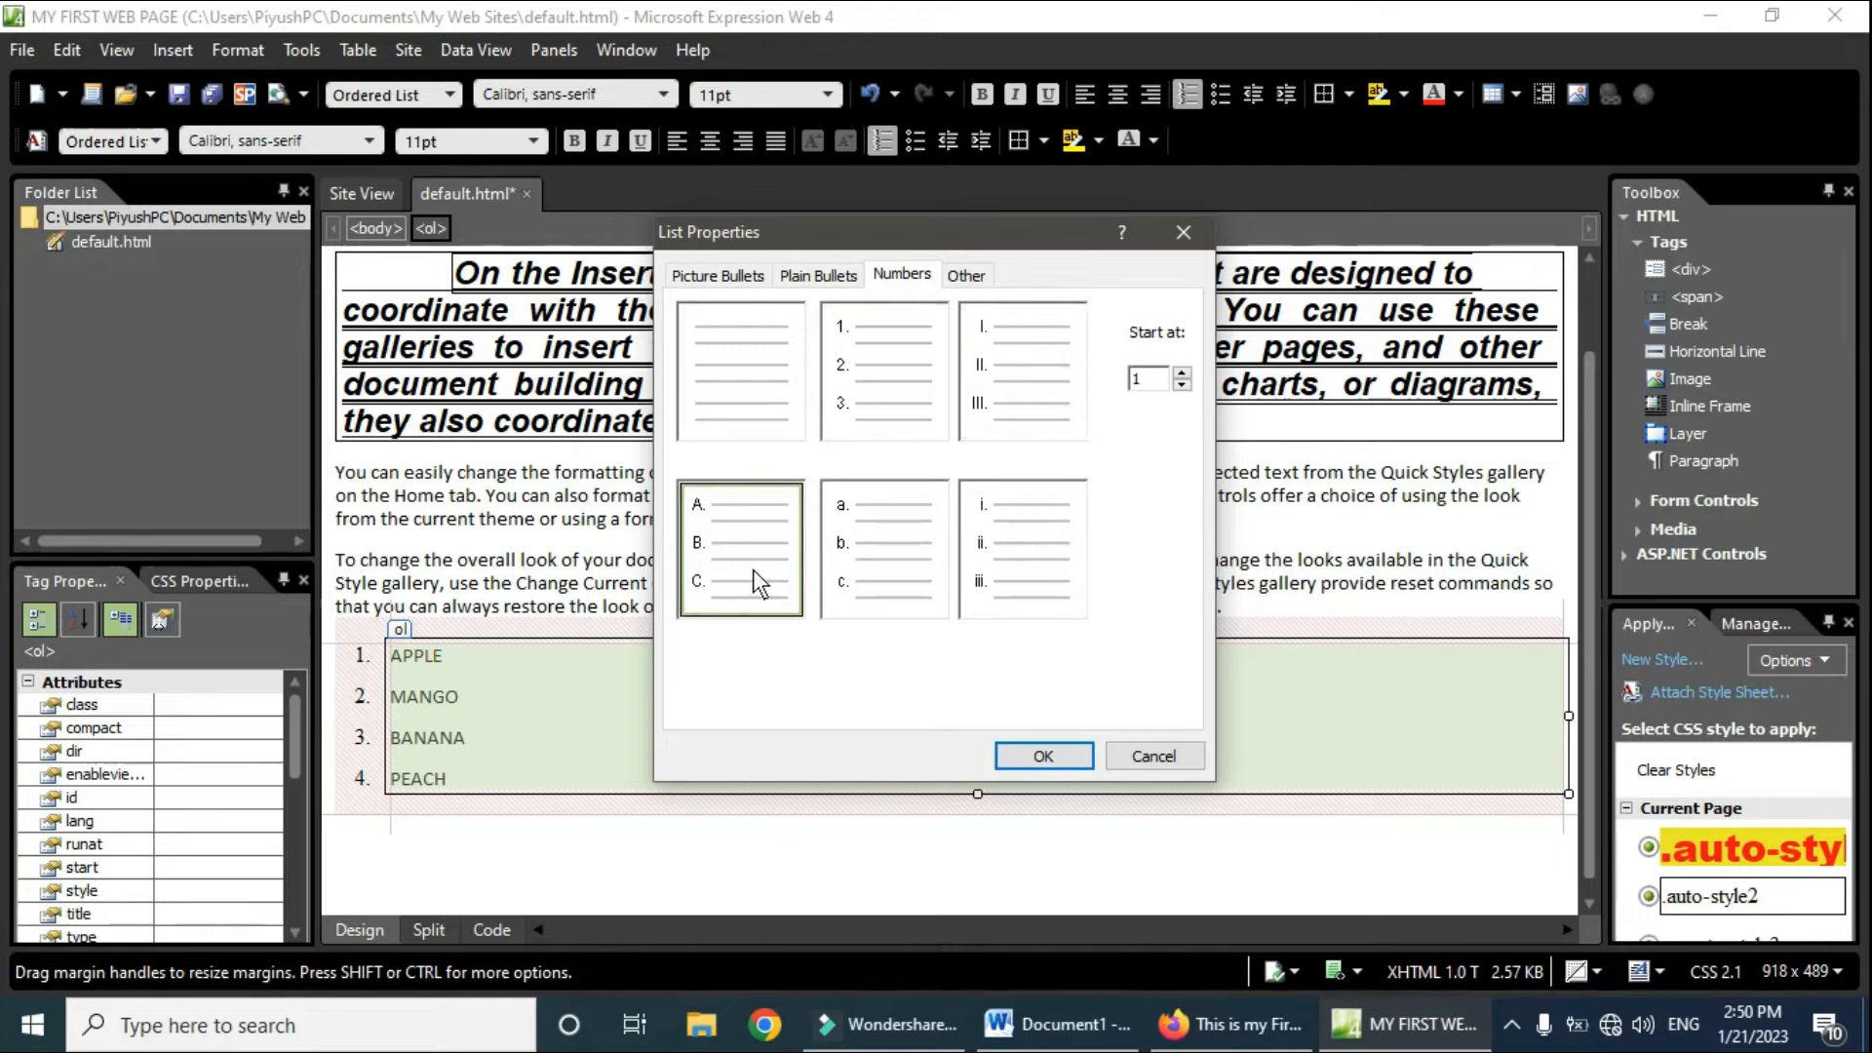
left_click(883, 585)
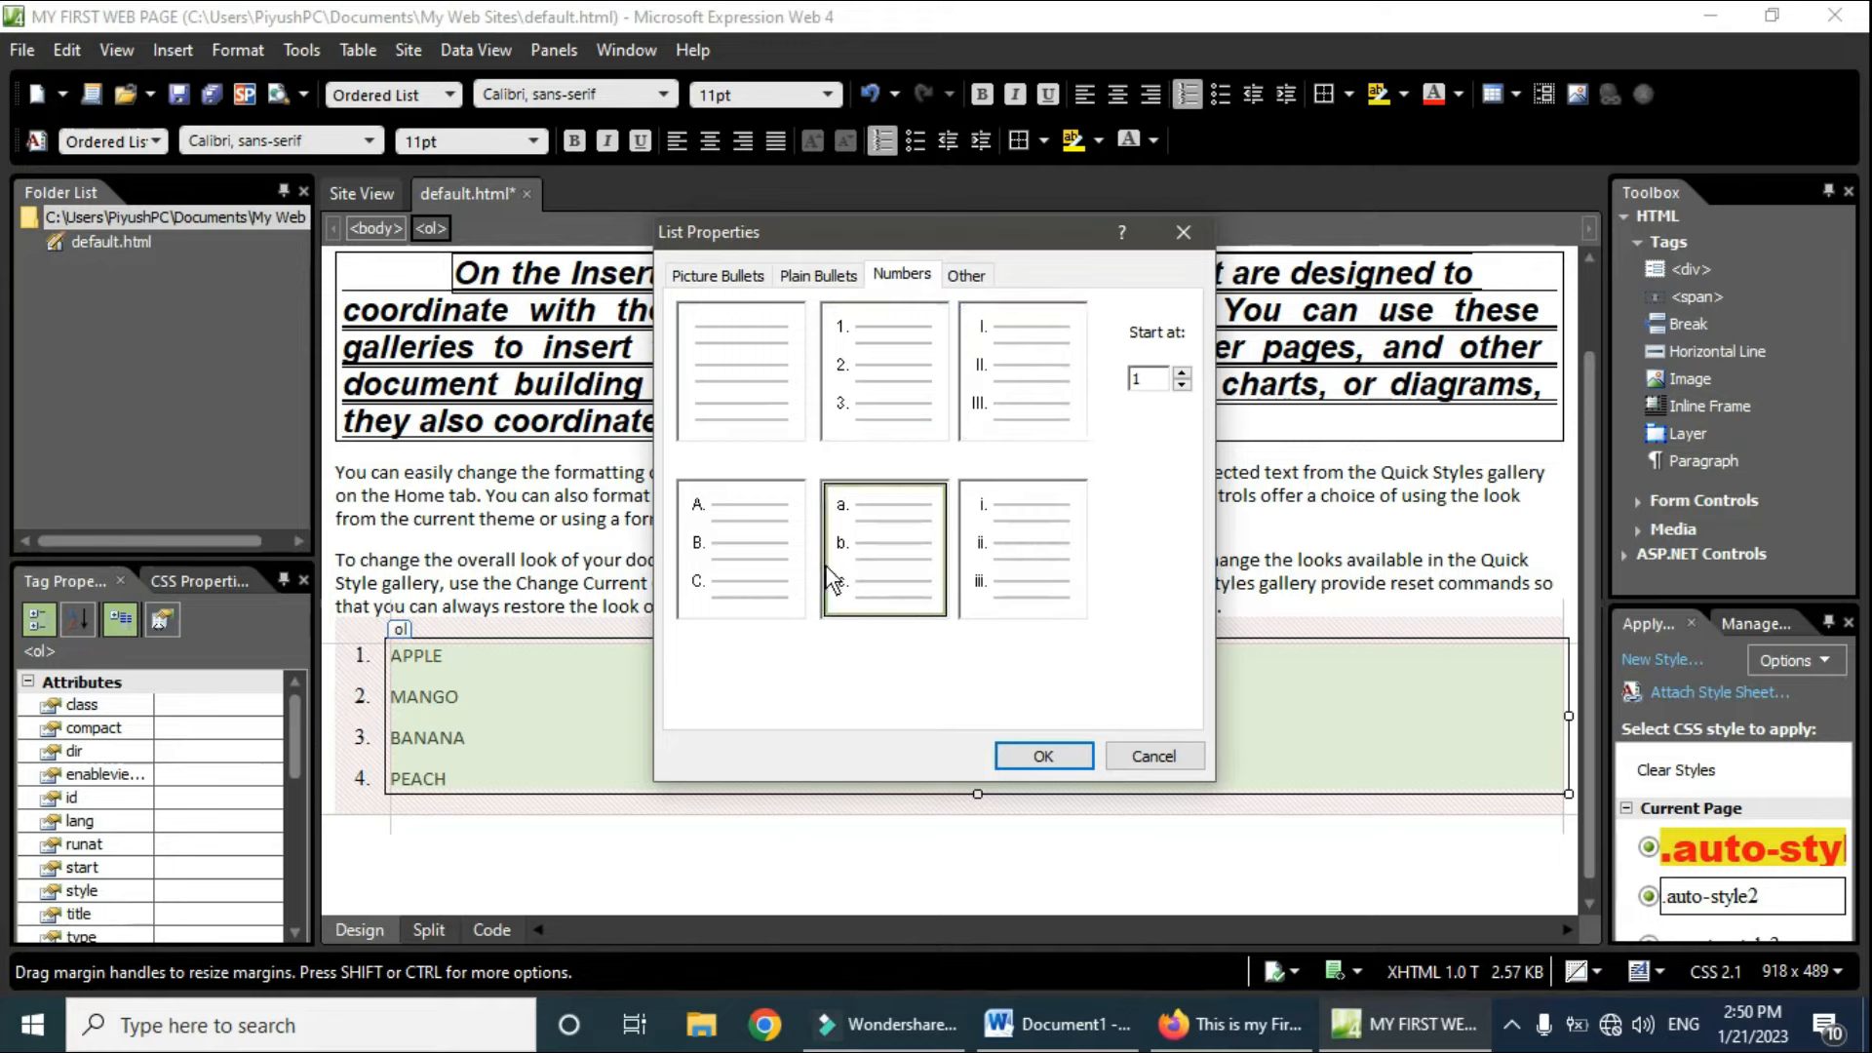
left_click(760, 562)
left_click(913, 587)
left_click(1029, 542)
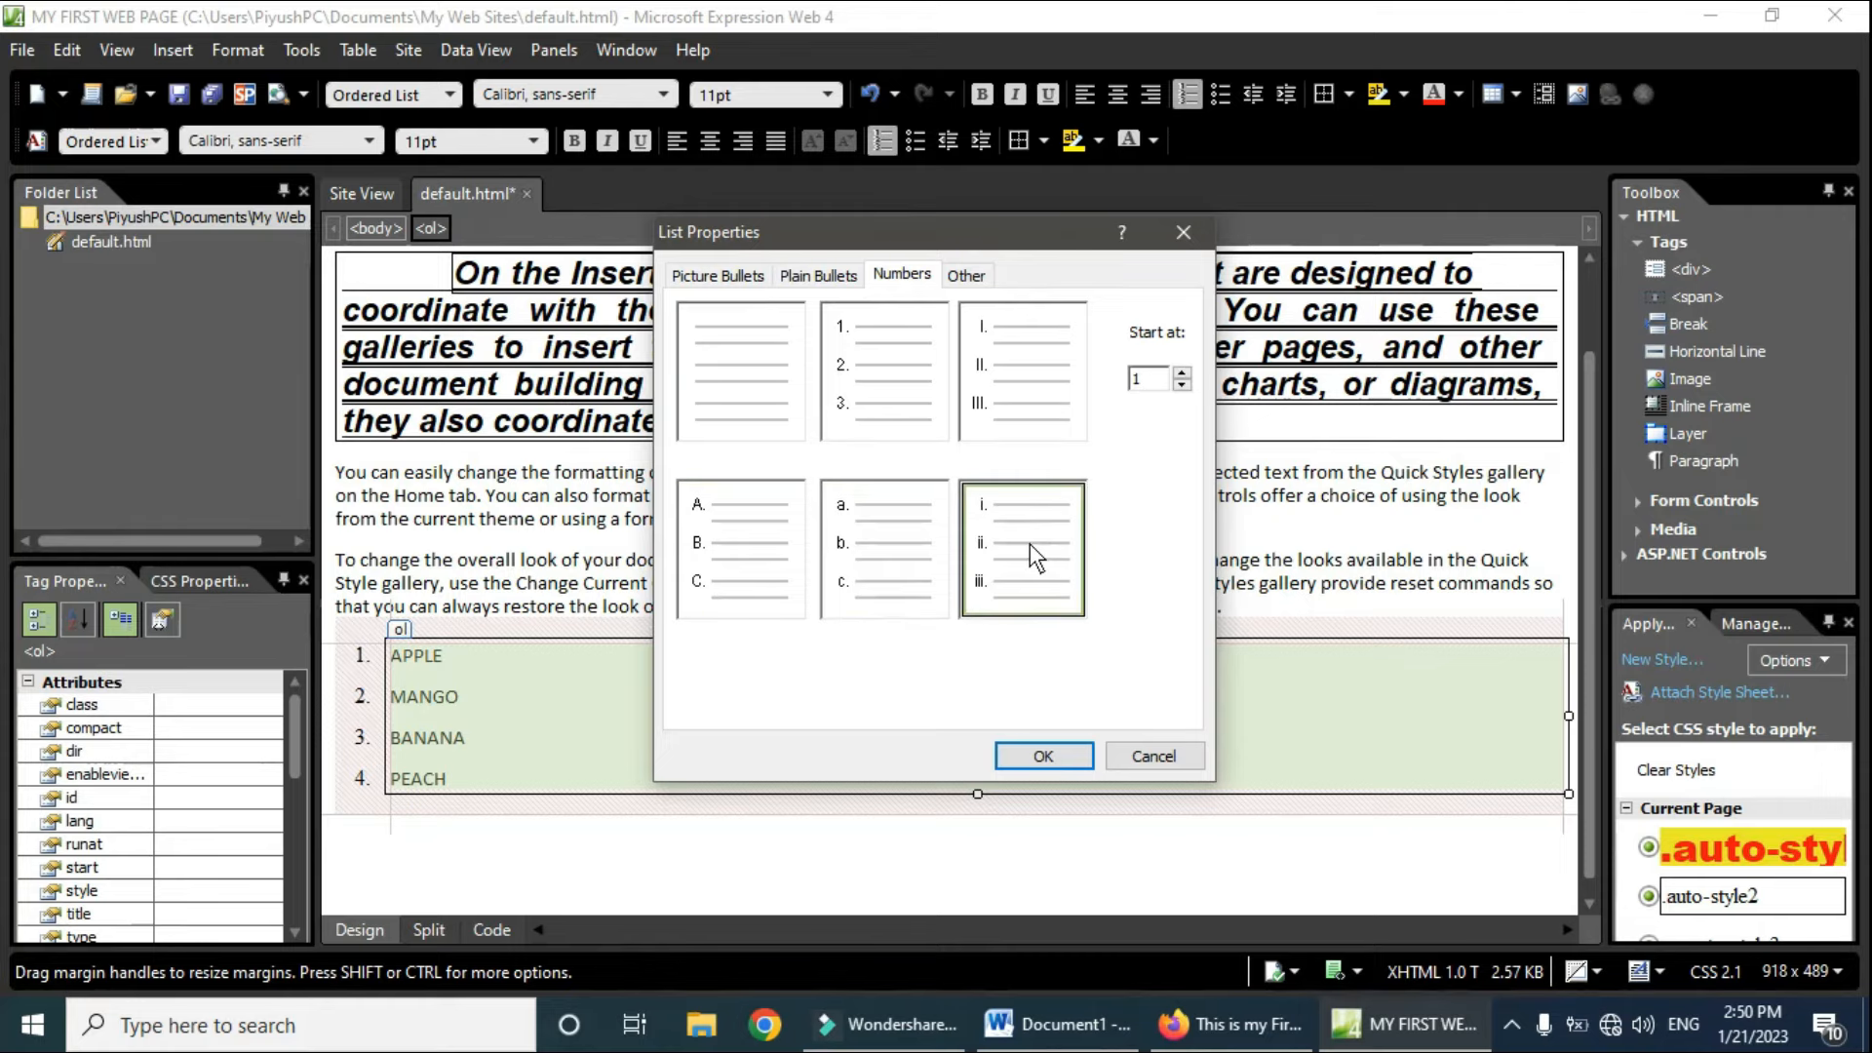
left_click(1063, 759)
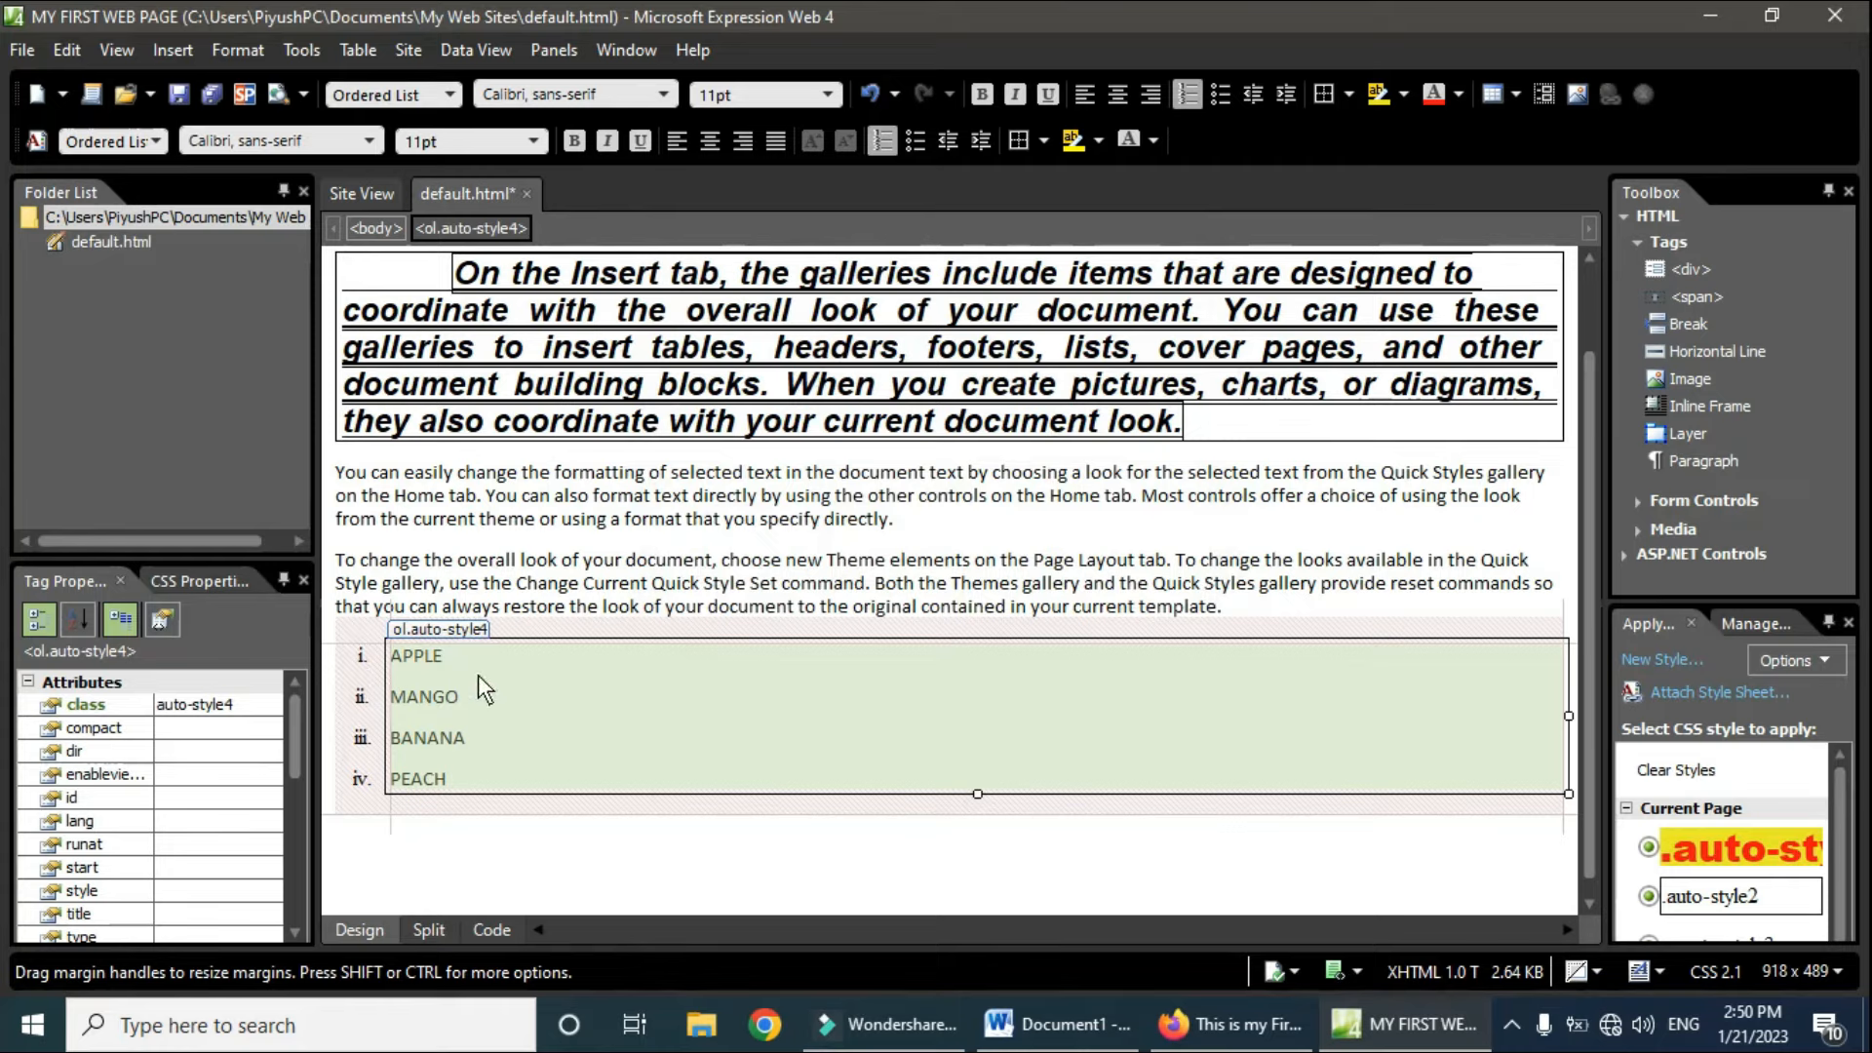
Step: Set the fruit list's numbering to start at 2
double_click(395, 628)
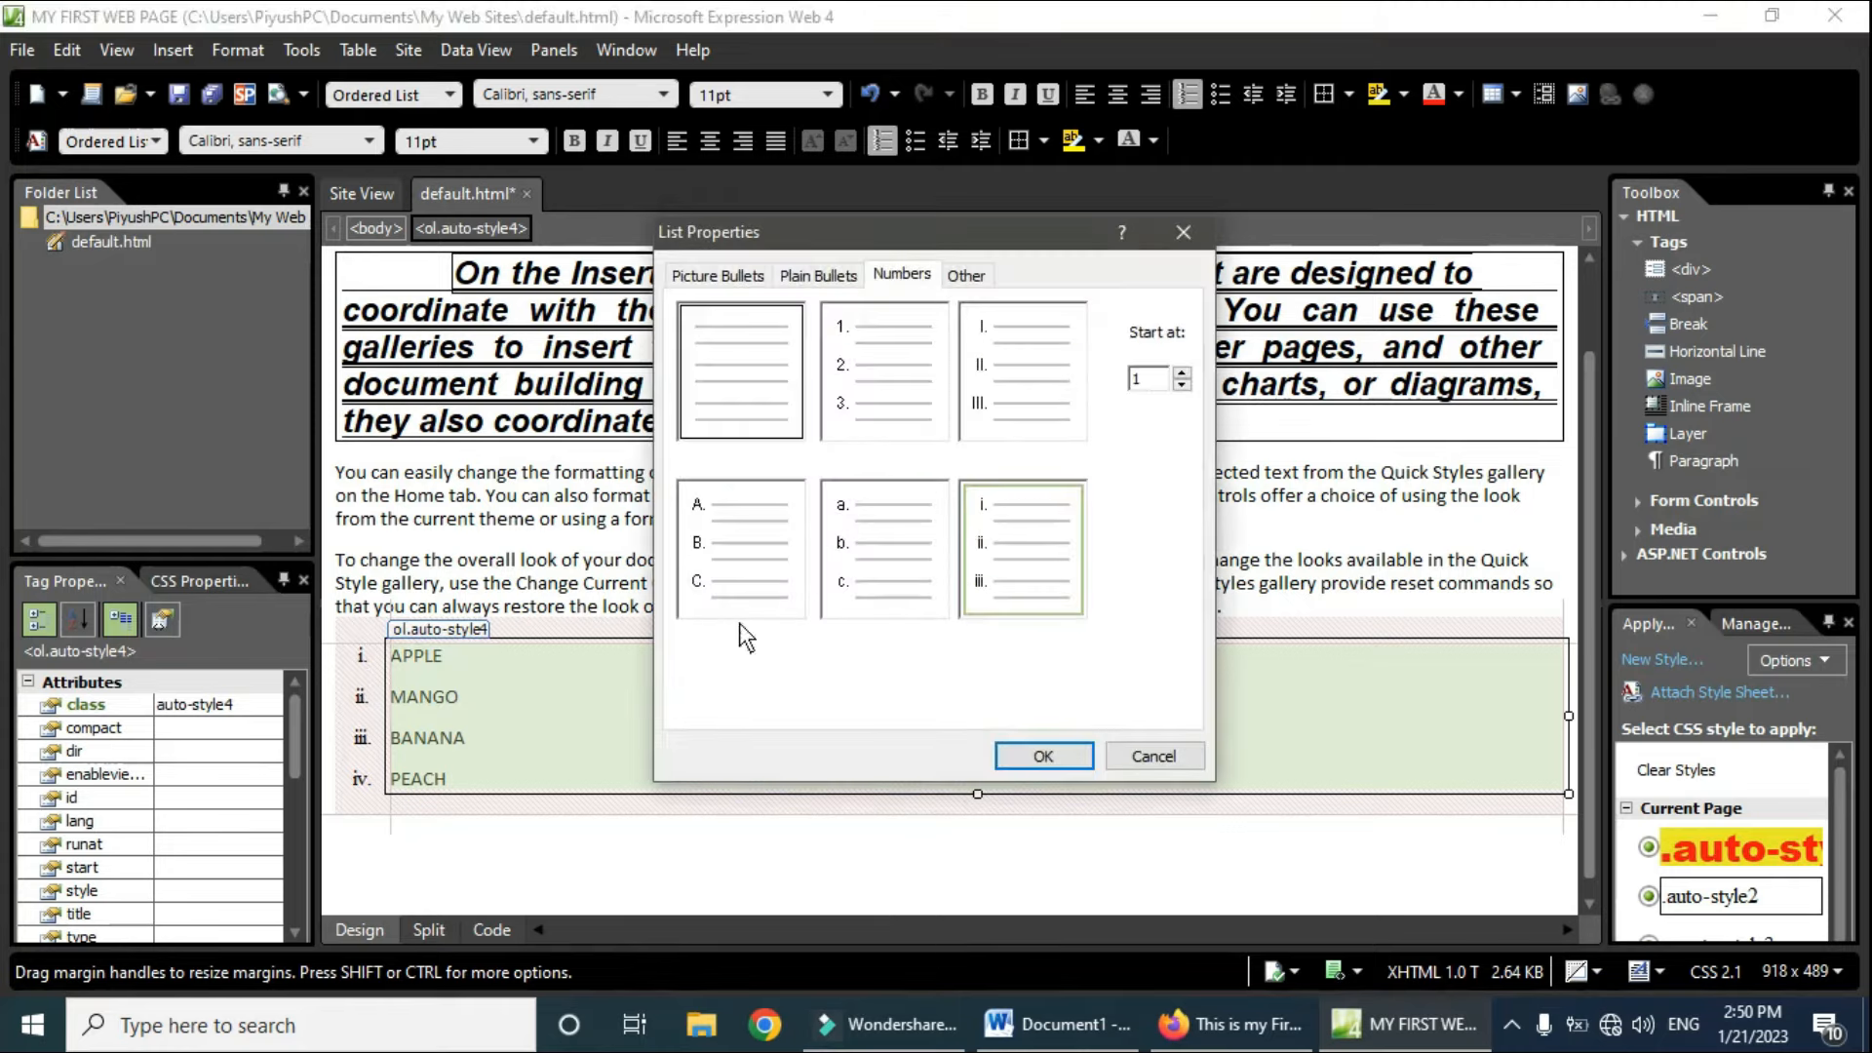
left_click(1182, 372)
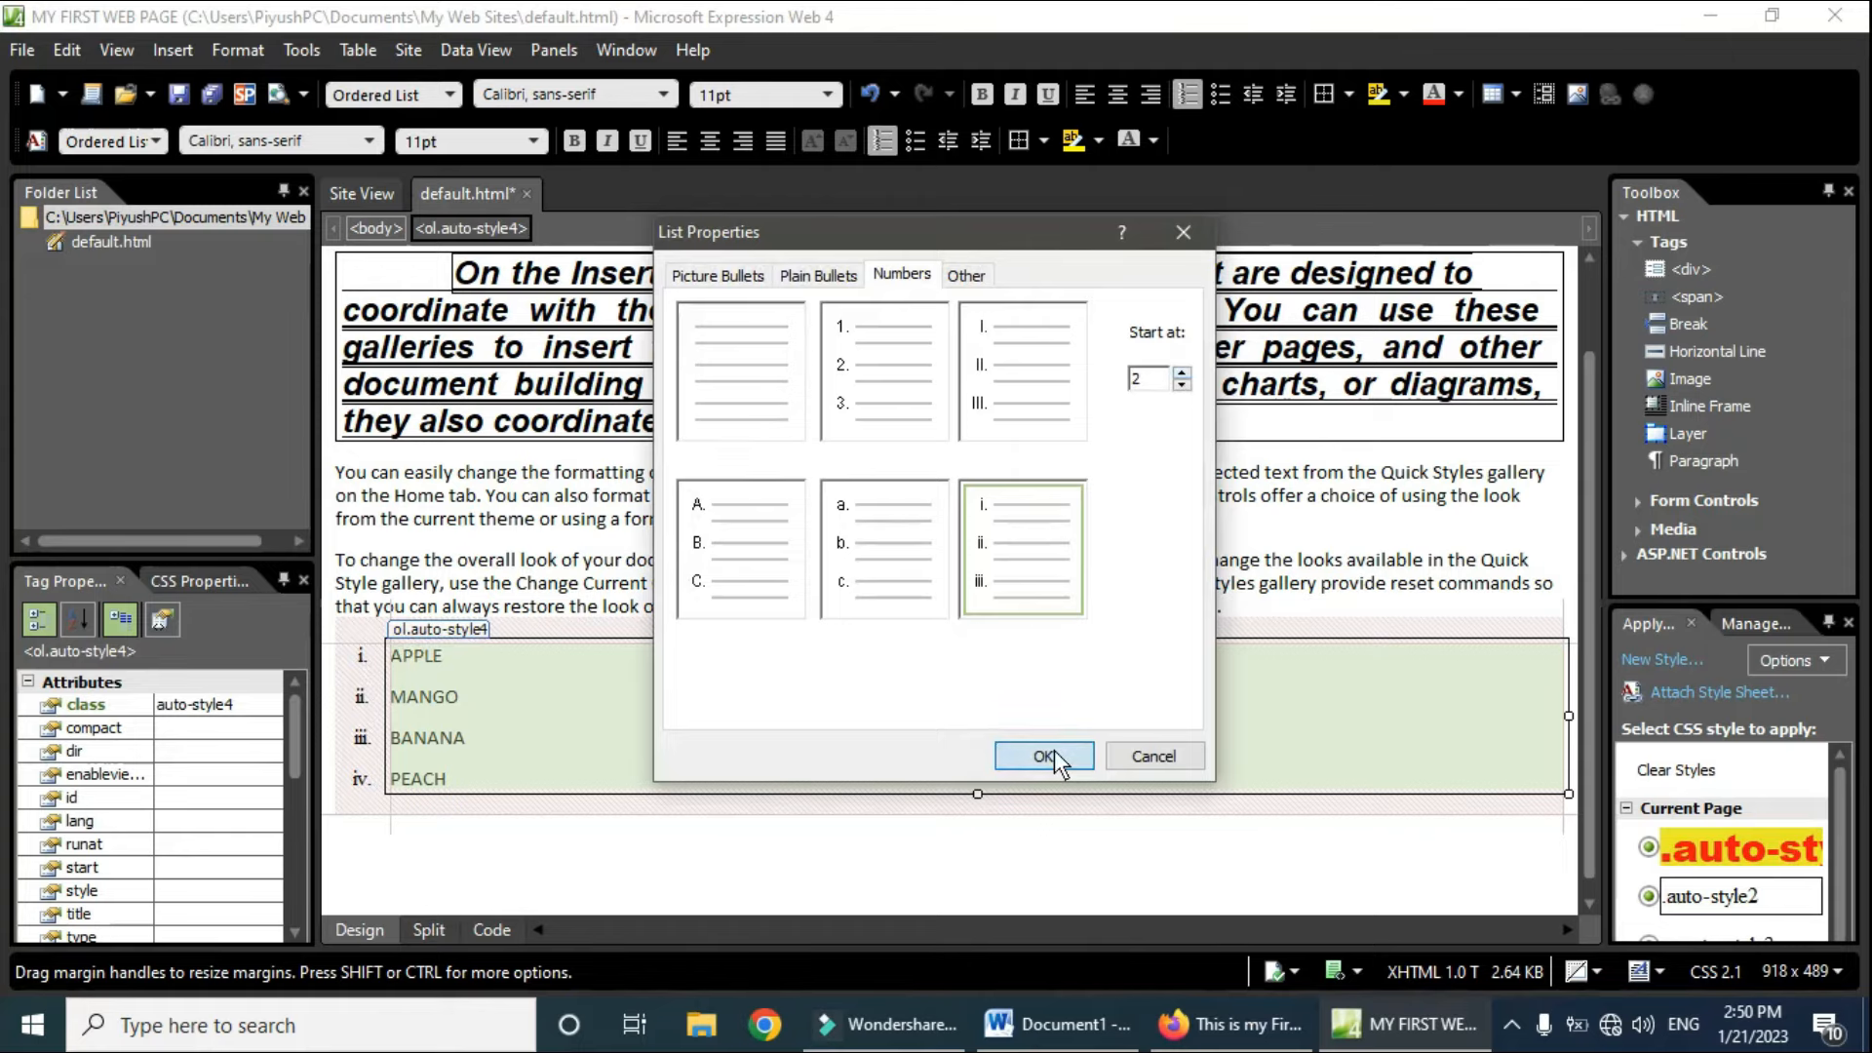
left_click(1043, 755)
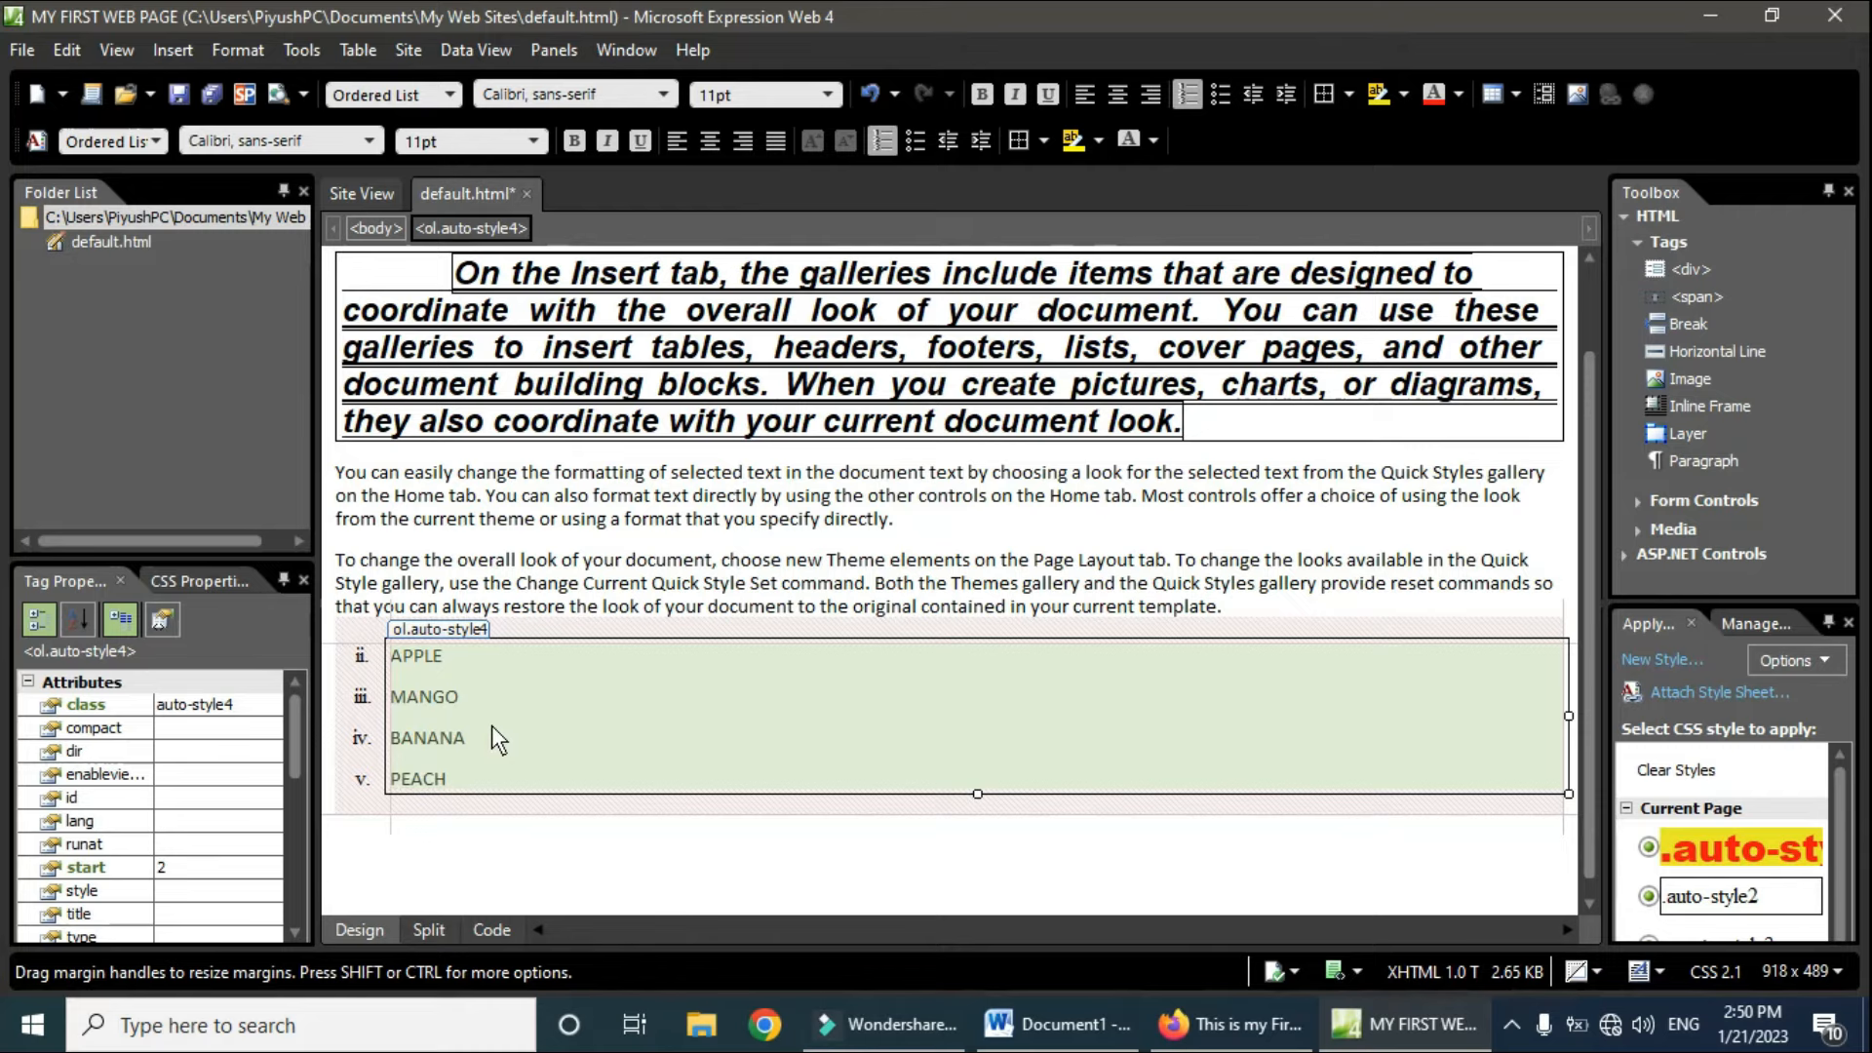
Step: Convert all four items of the fruit list to an unordered list
left_click(587, 687)
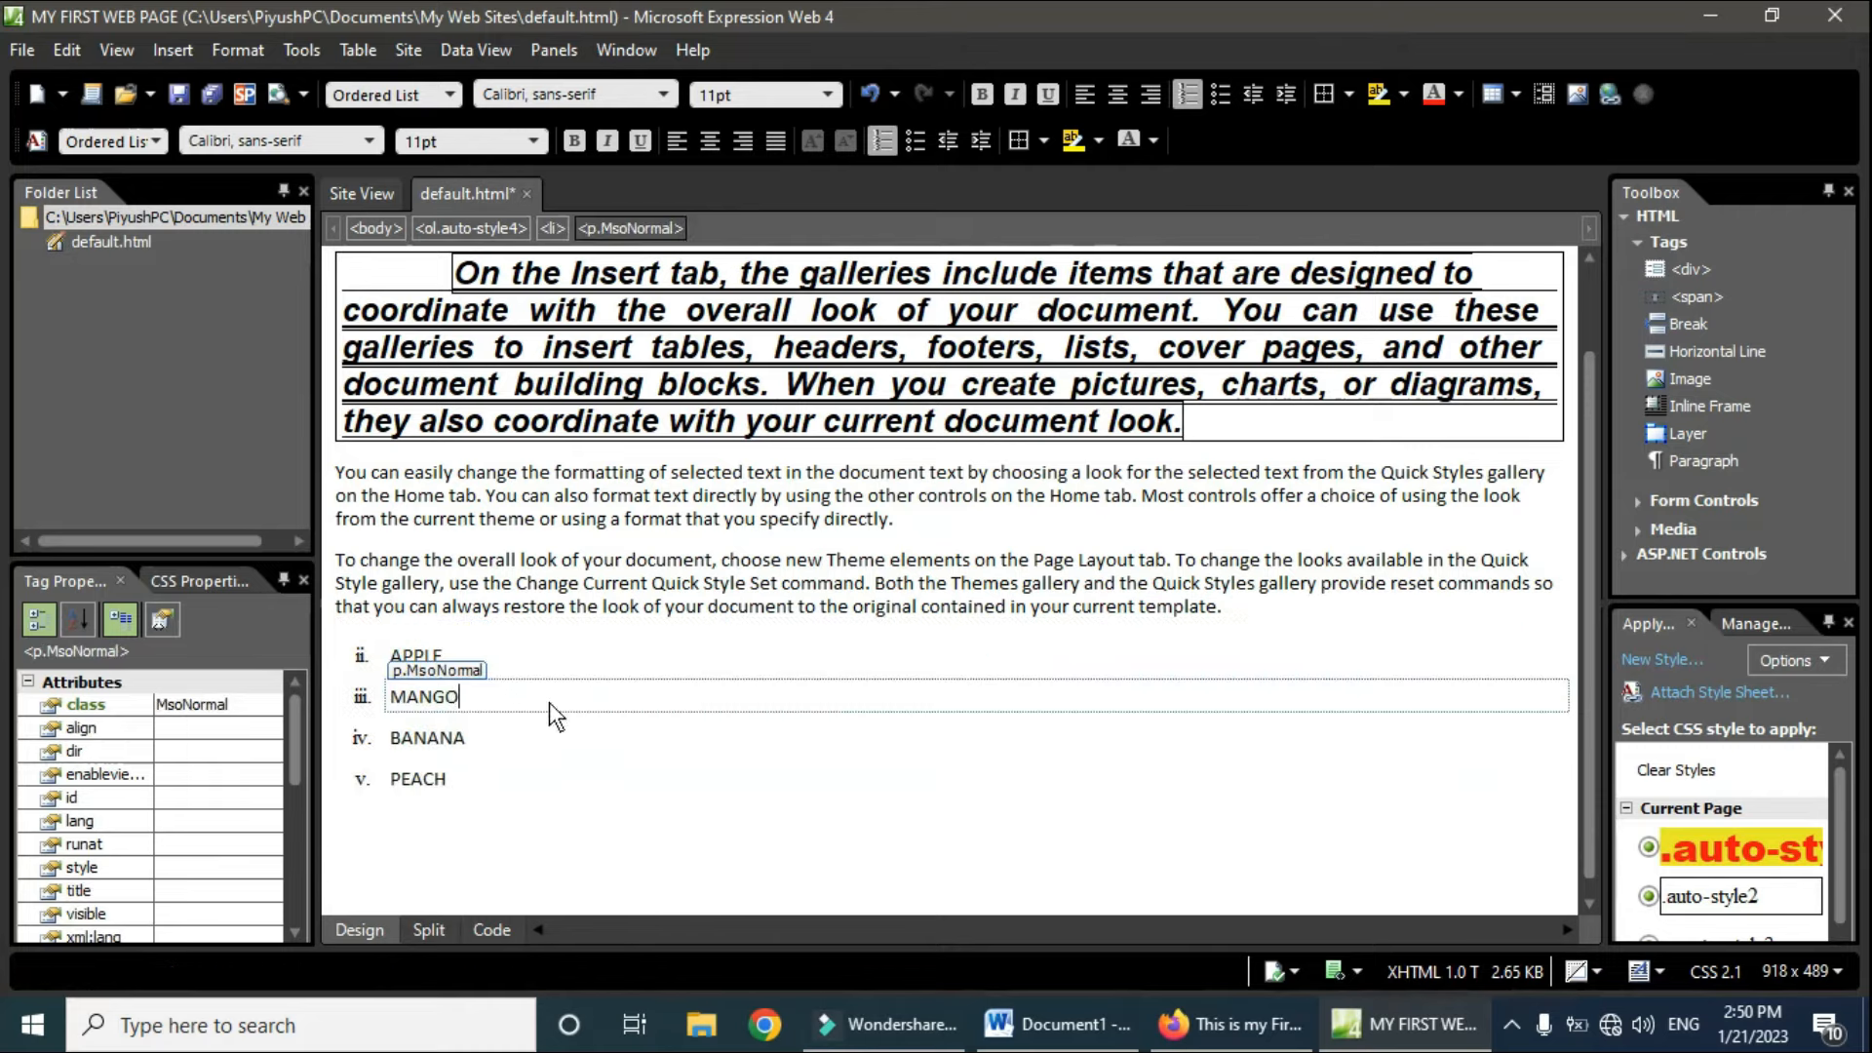
left_click(400, 658)
left_click_drag(436, 704, 476, 781)
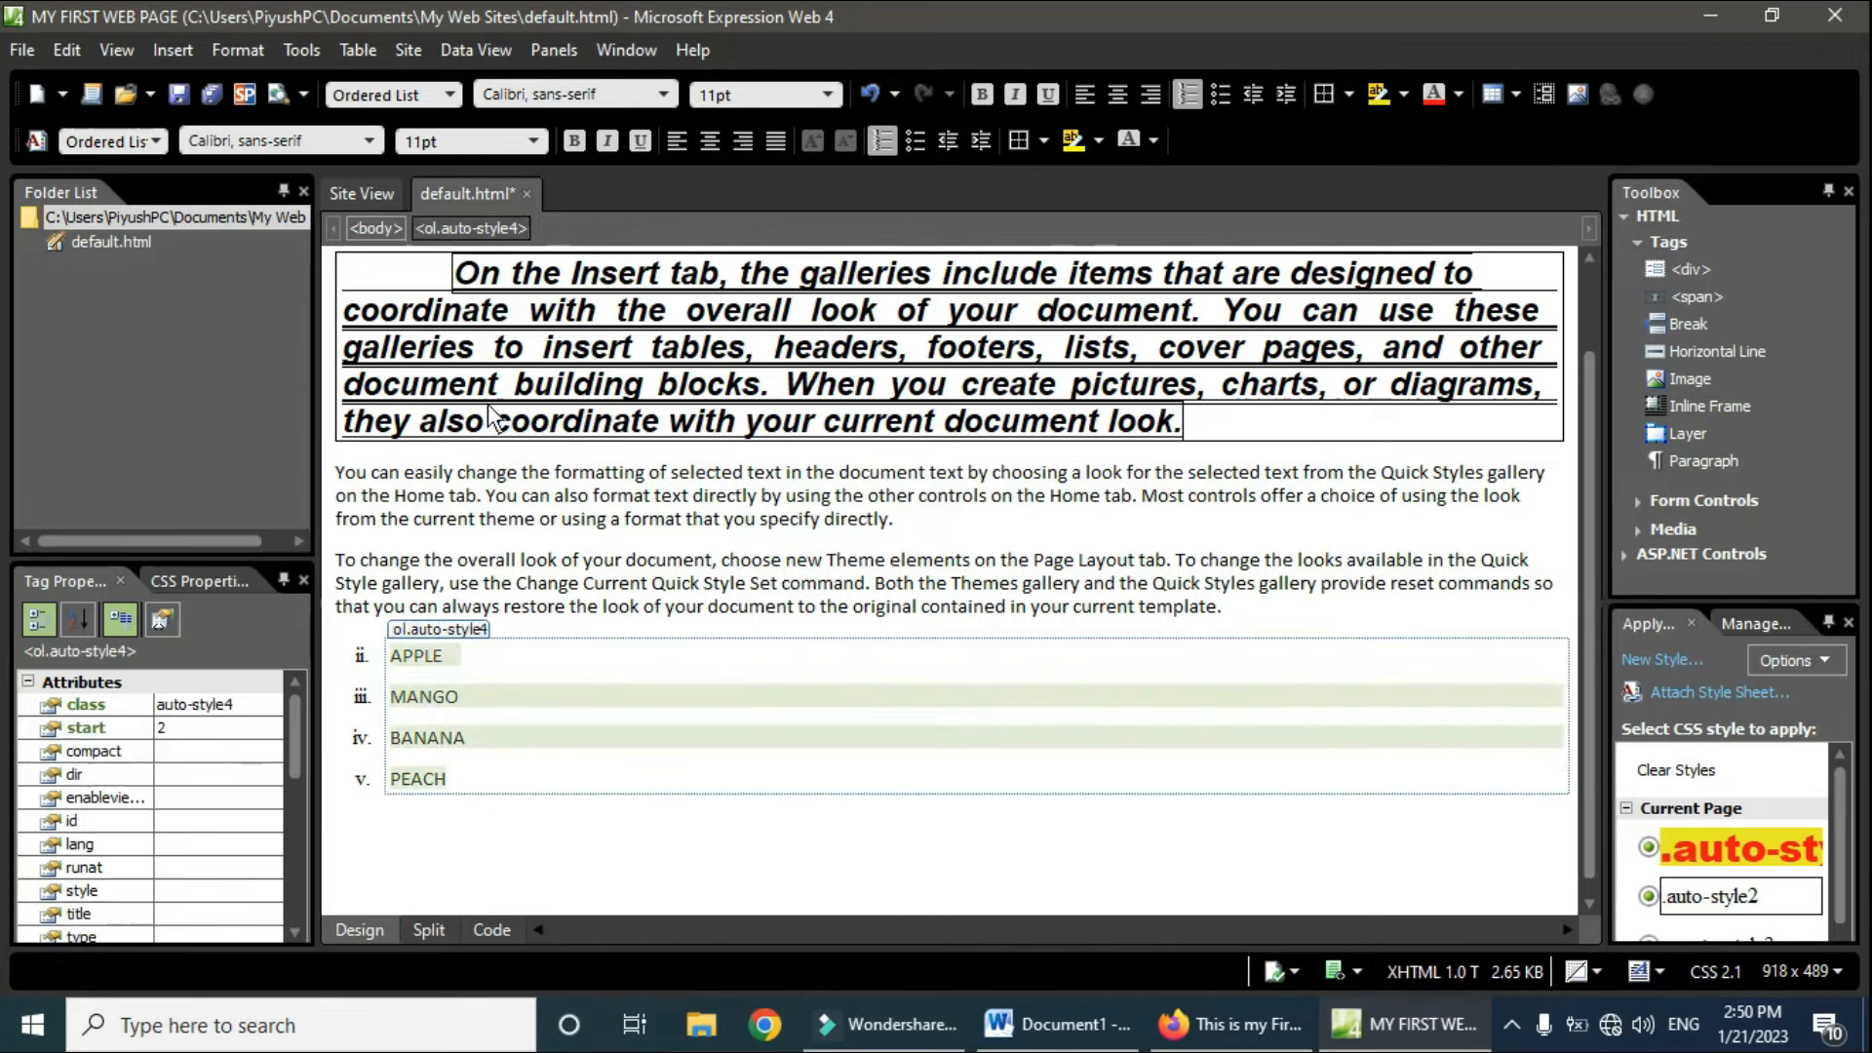
left_click(451, 94)
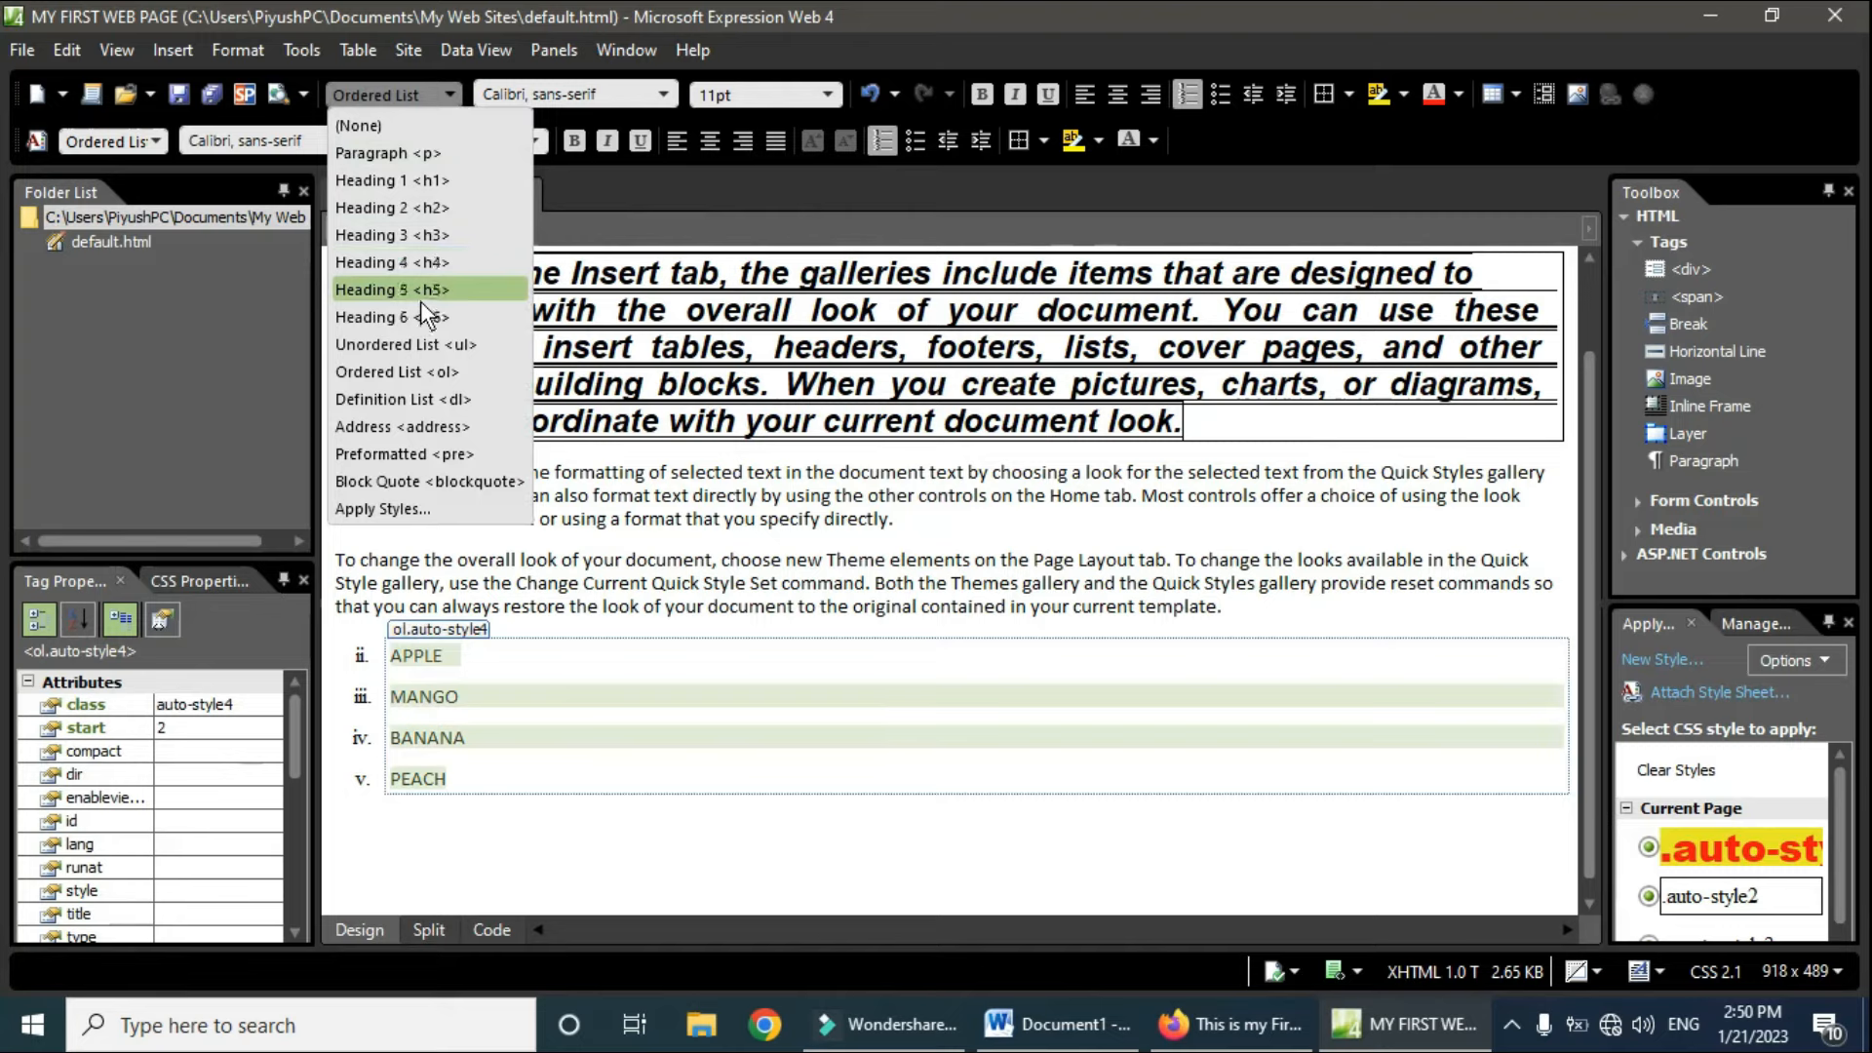
left_click(435, 338)
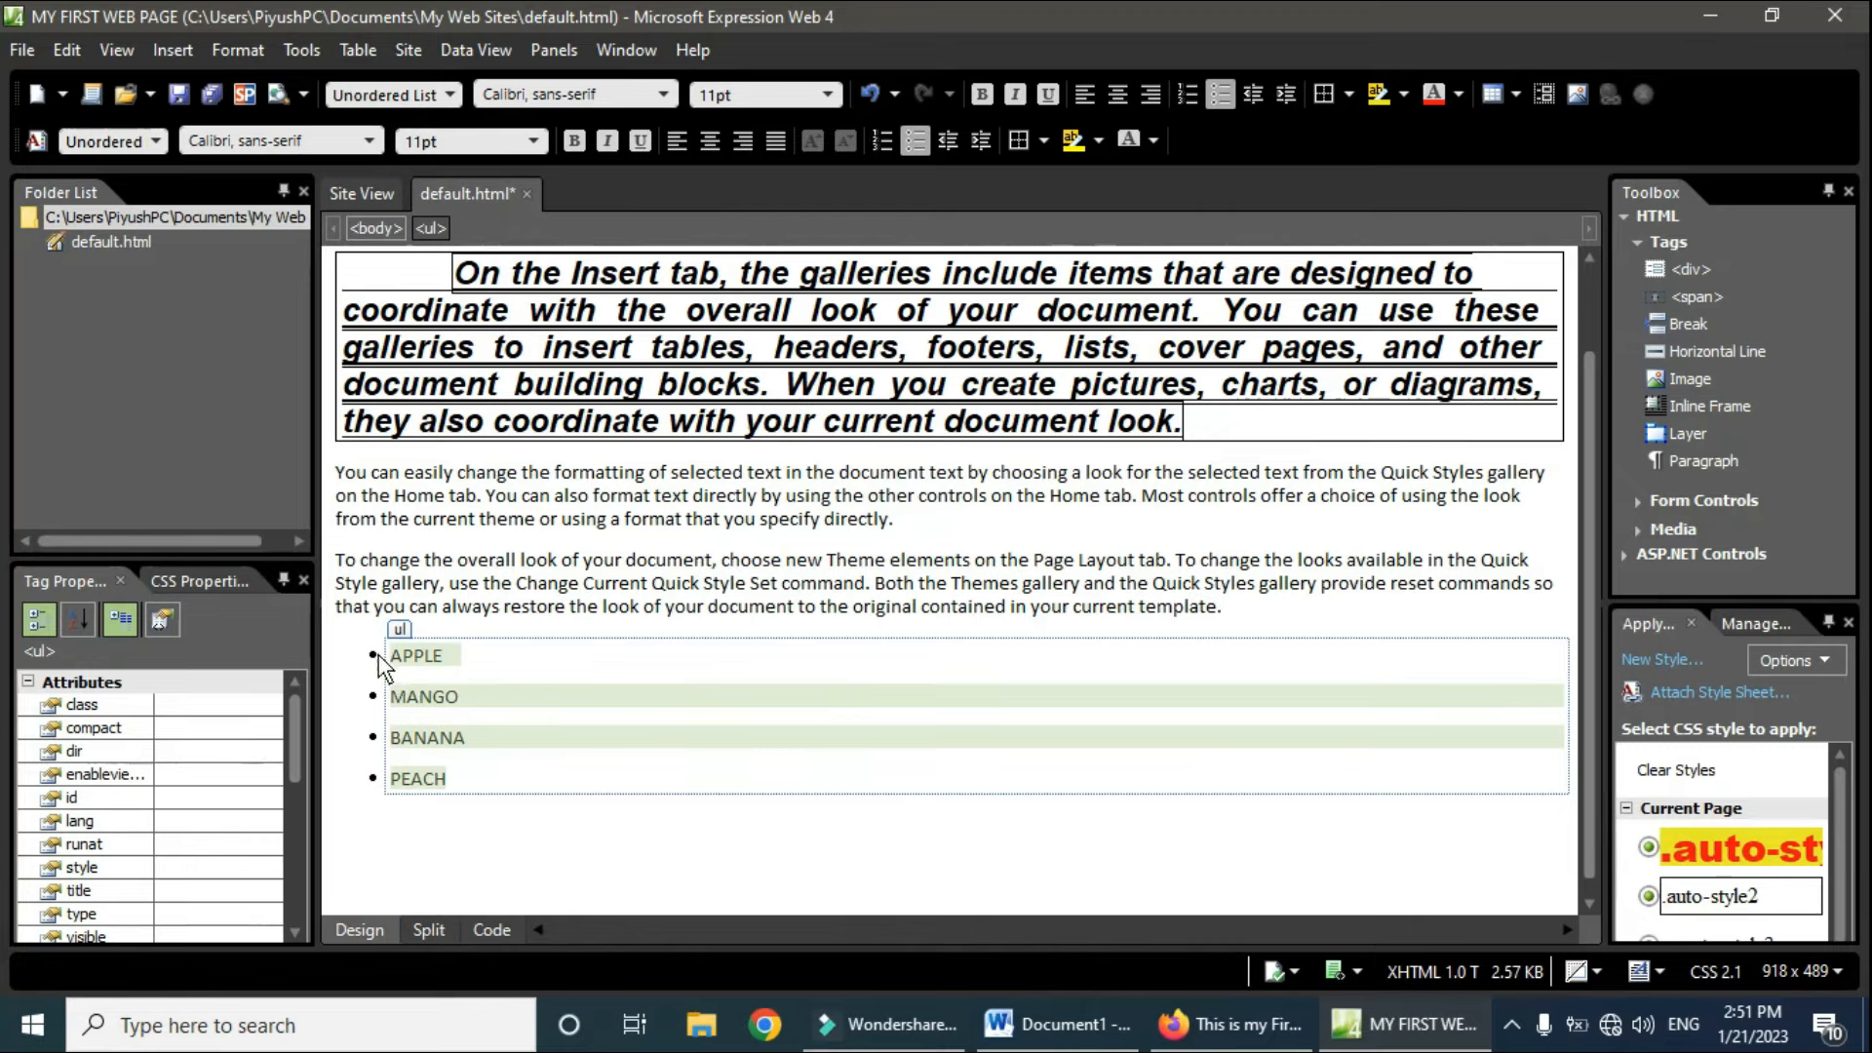
Step: Set the fruit list's plain bullet style to solid squares in its list properties
double_click(399, 629)
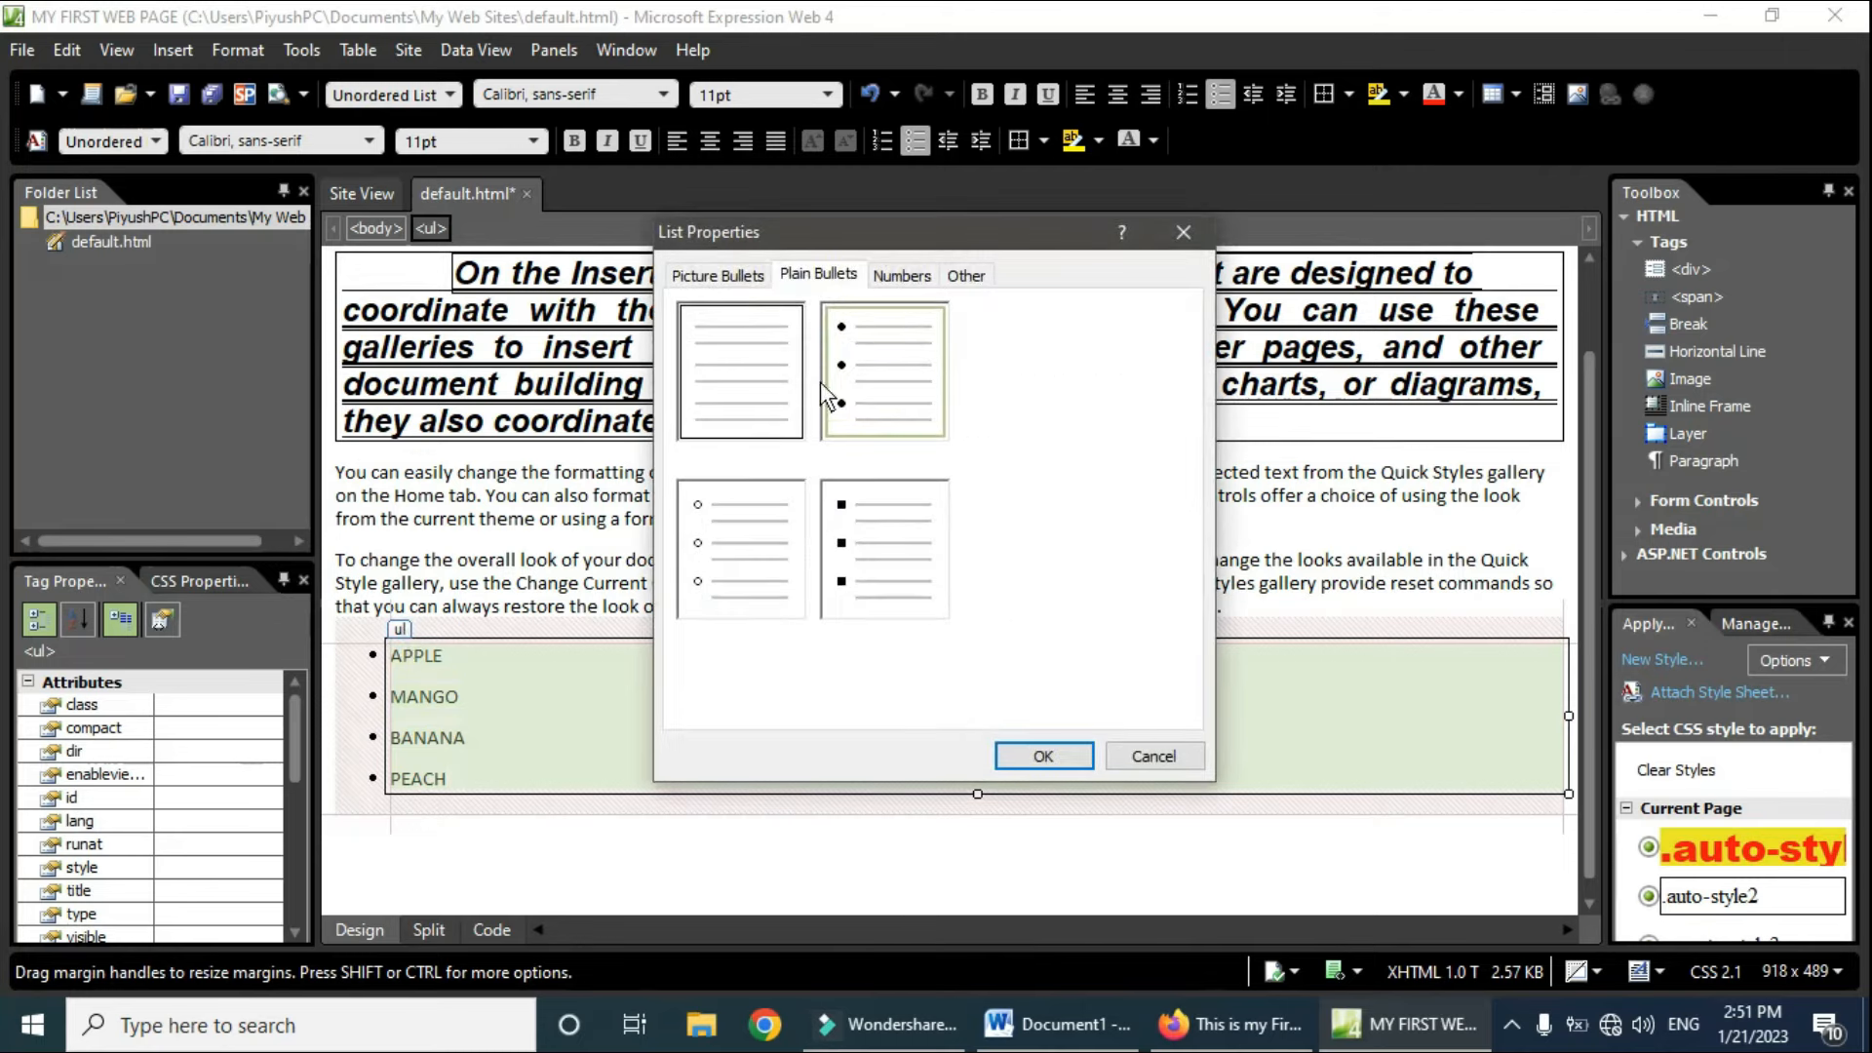
left_click(780, 561)
left_click(907, 409)
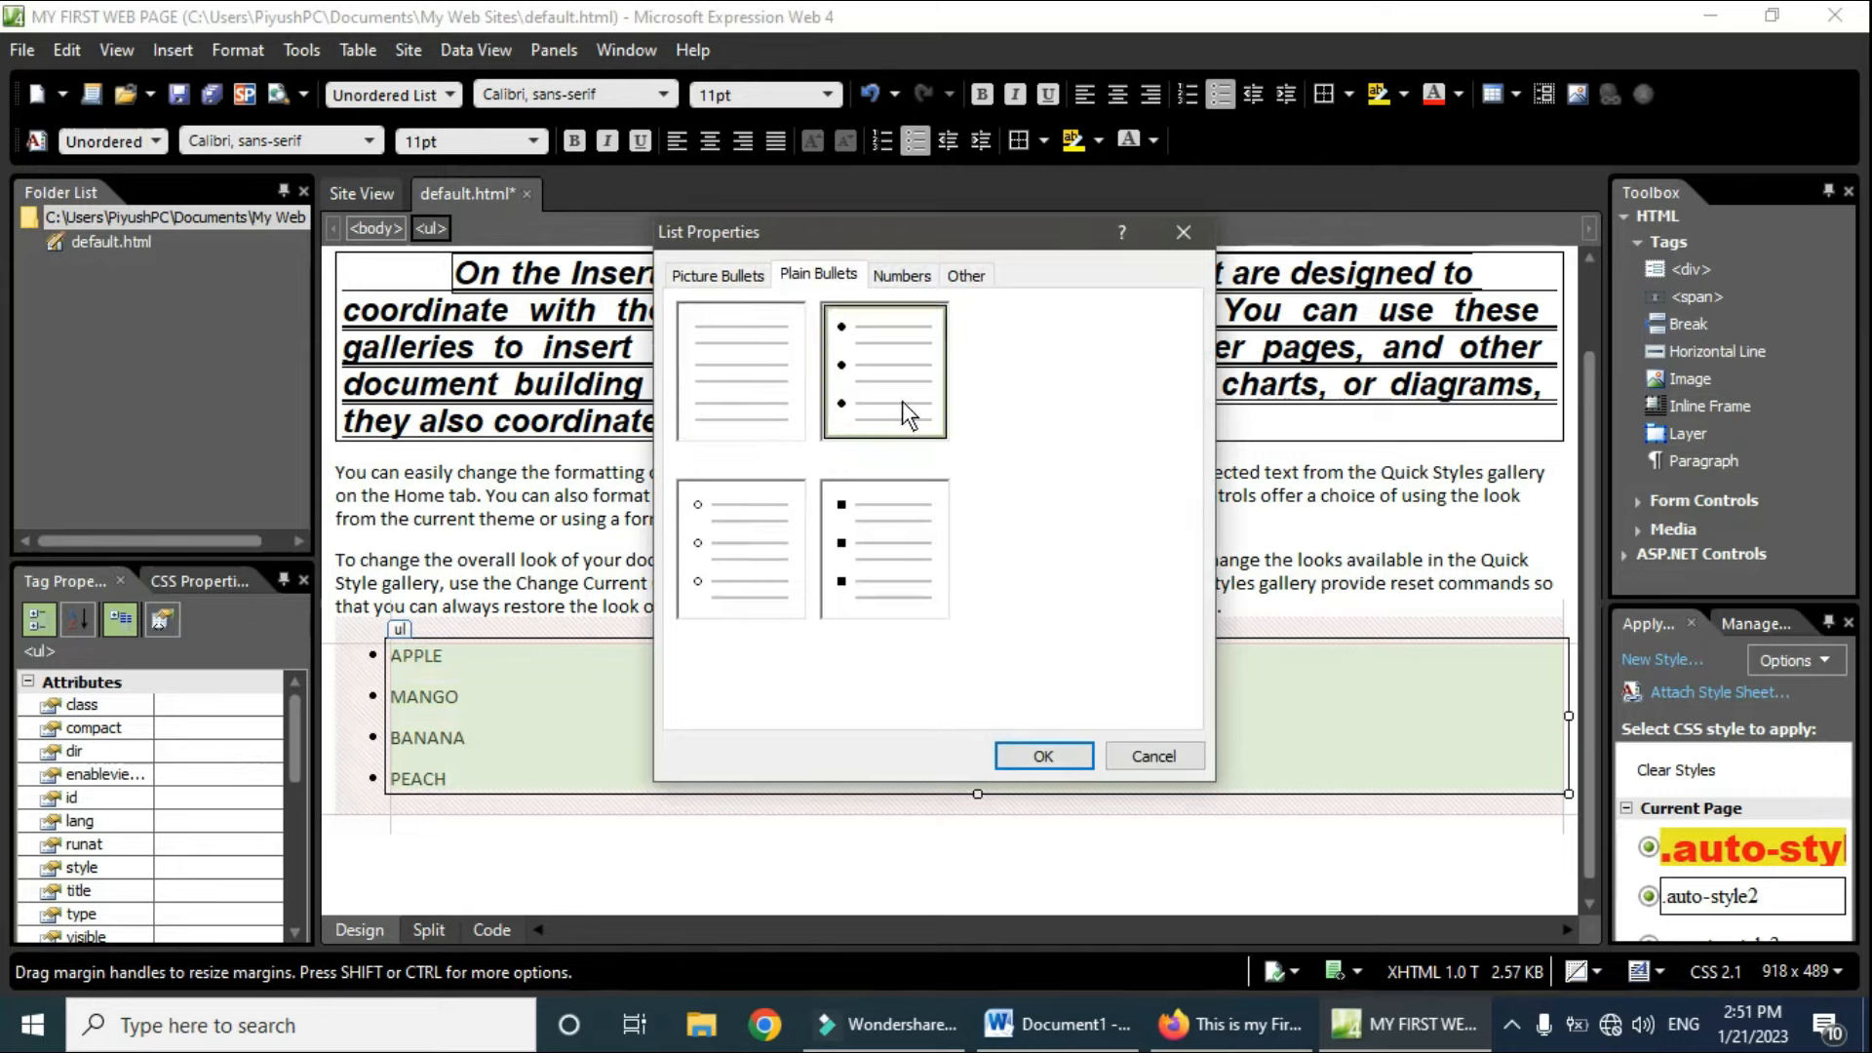
left_click(907, 549)
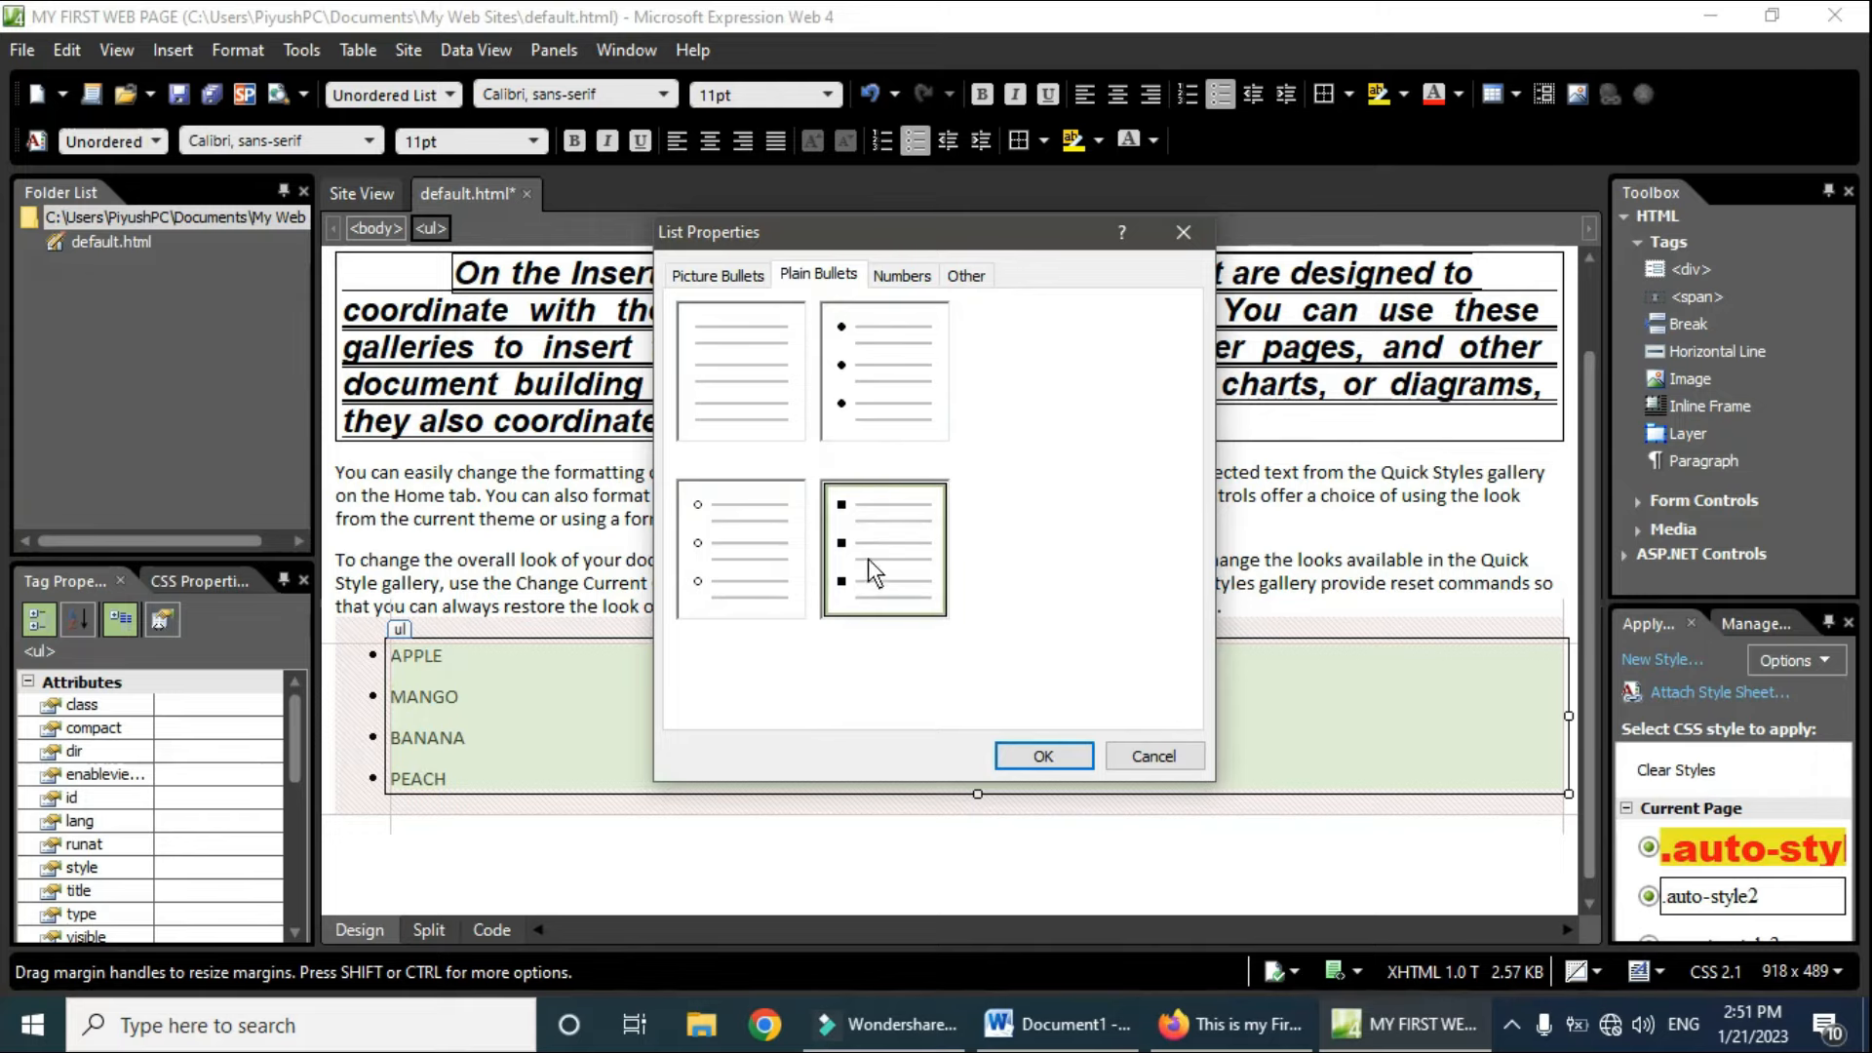
left_click(1048, 757)
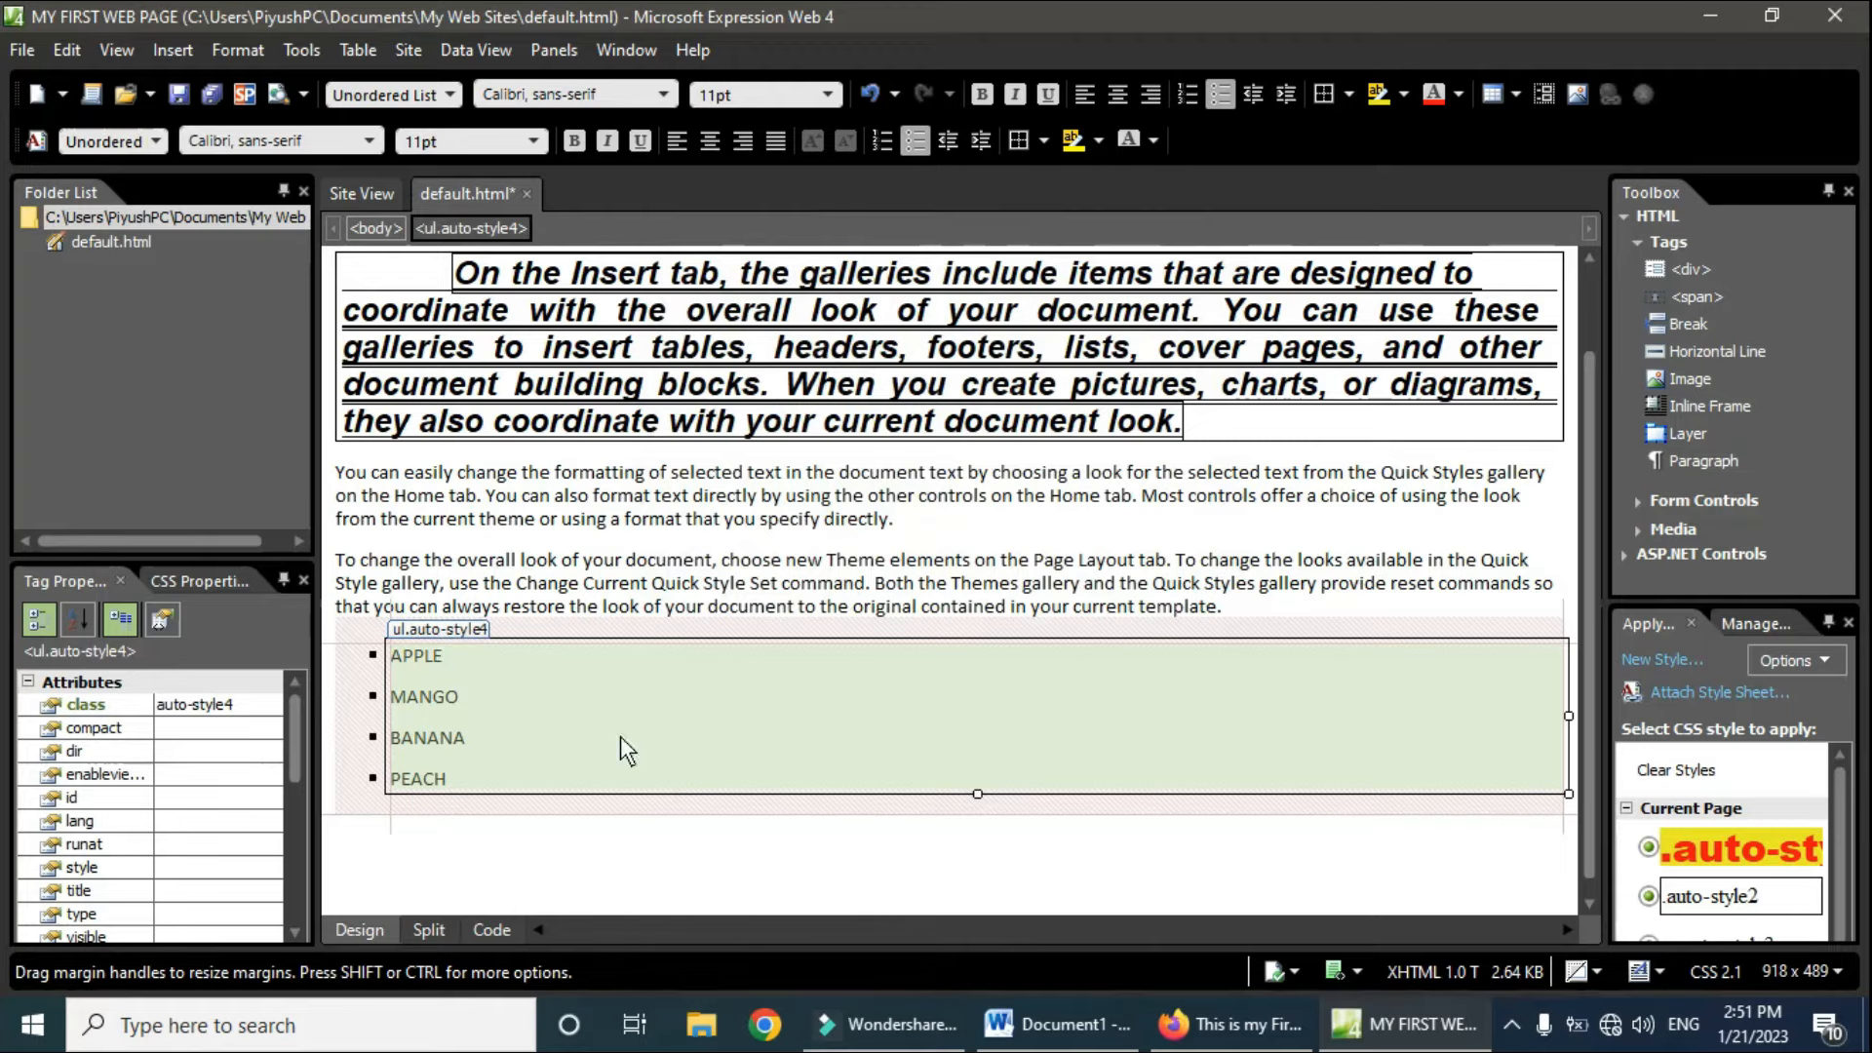
scroll(992, 622, "up", 2)
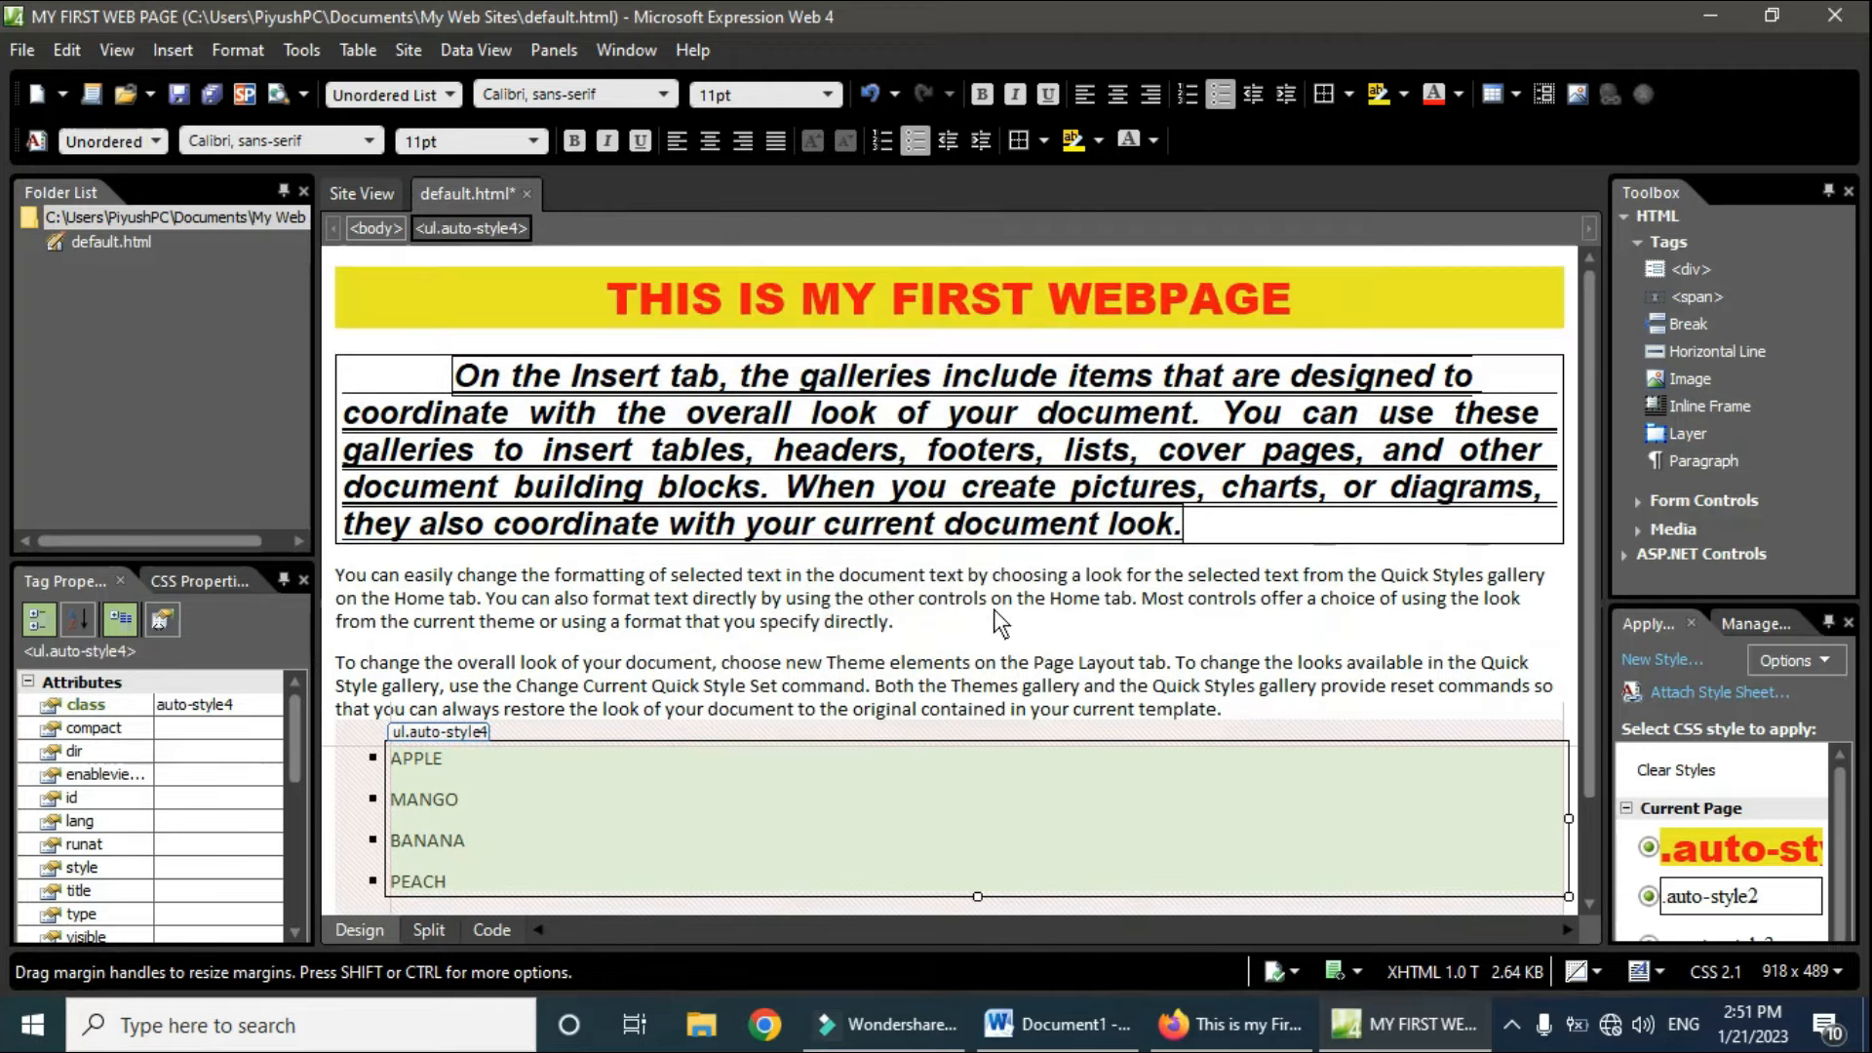
Step: Remove the extra blank paragraph below the fruit list, keeping the cursor in the empty paragraph under PEACH
scroll(1083, 551, "down", 2)
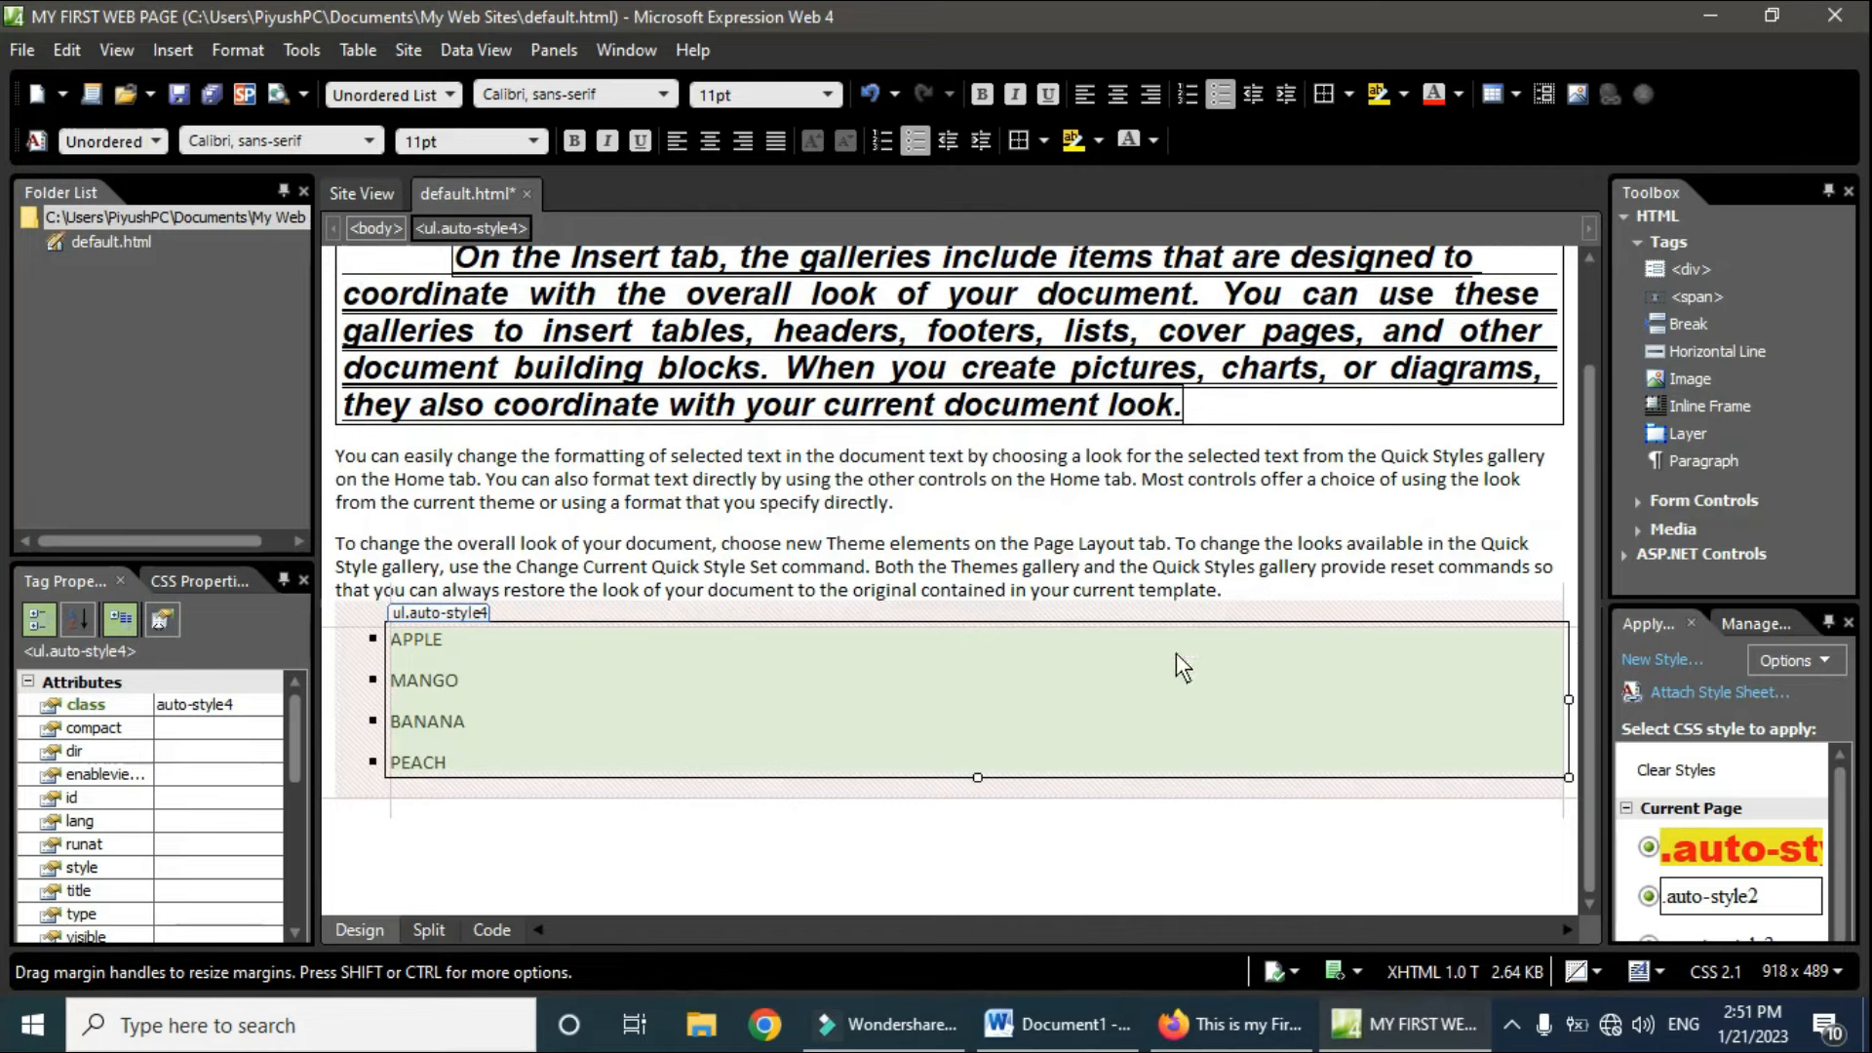
left_click(953, 827)
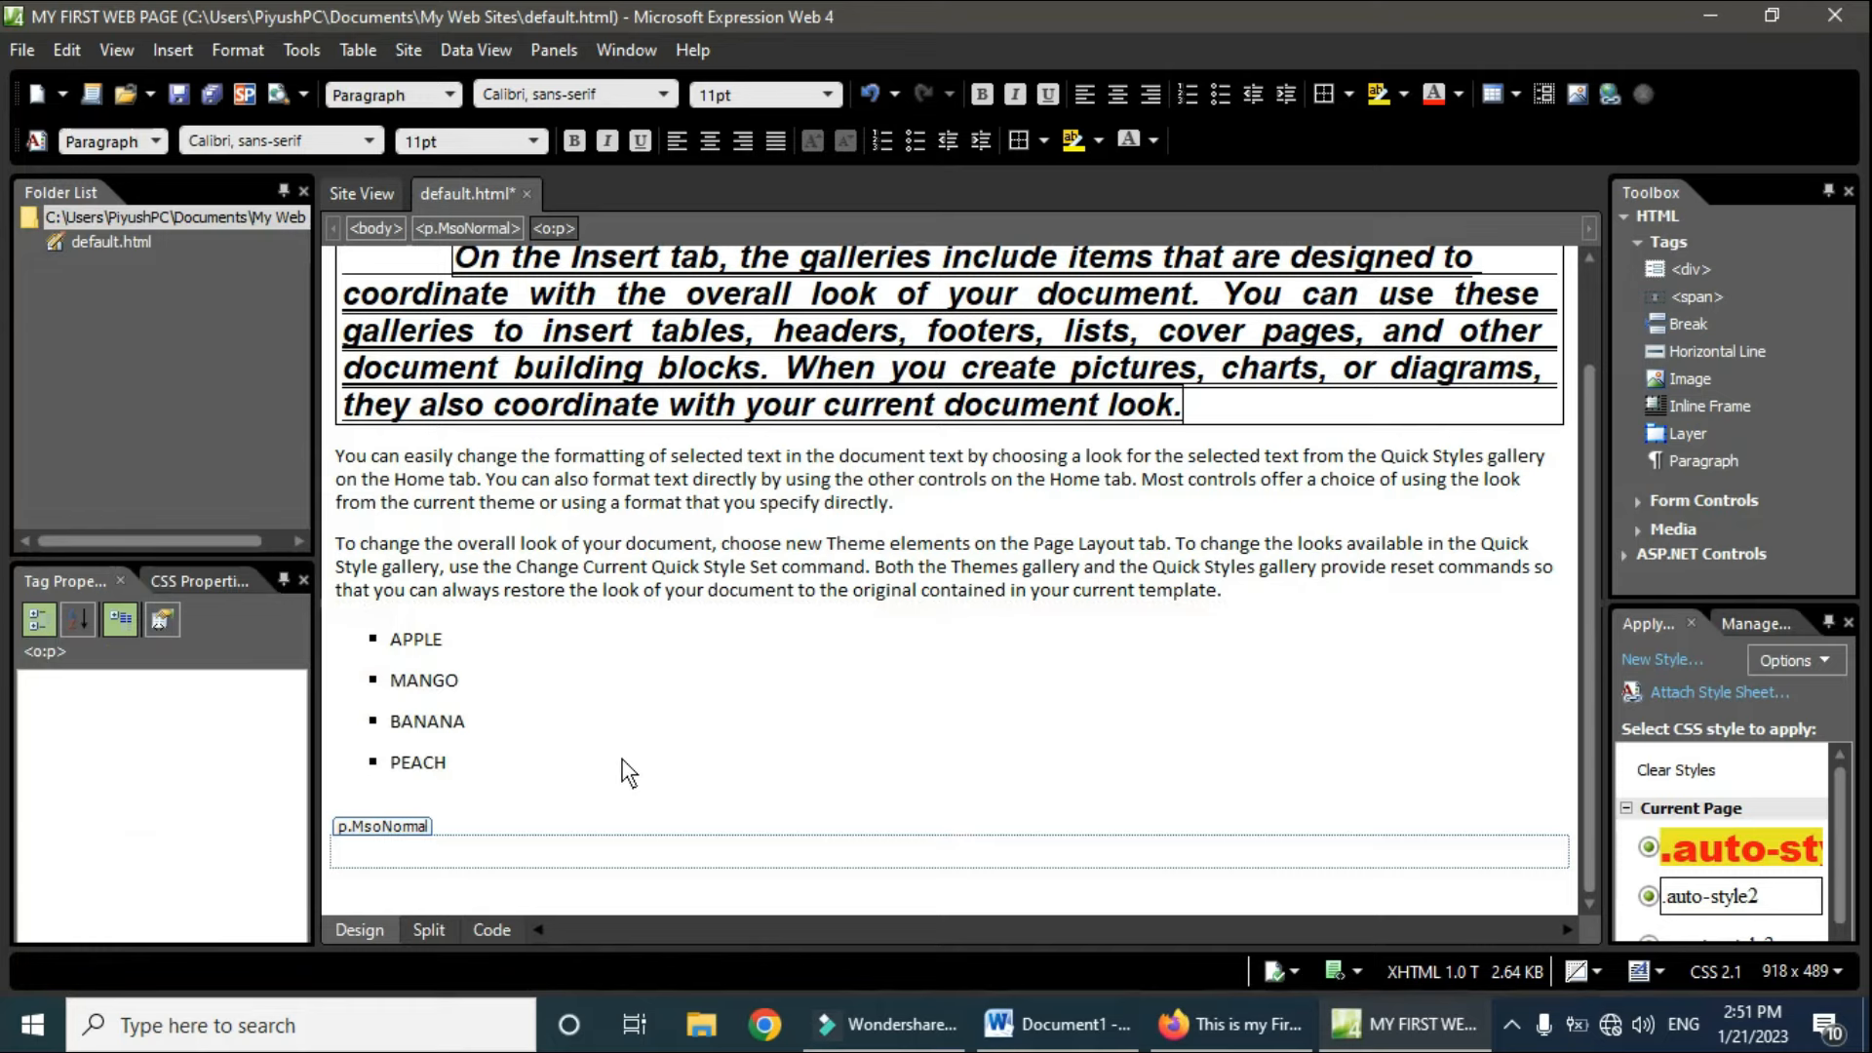
key("BackSpace")
key("ctrl+z")
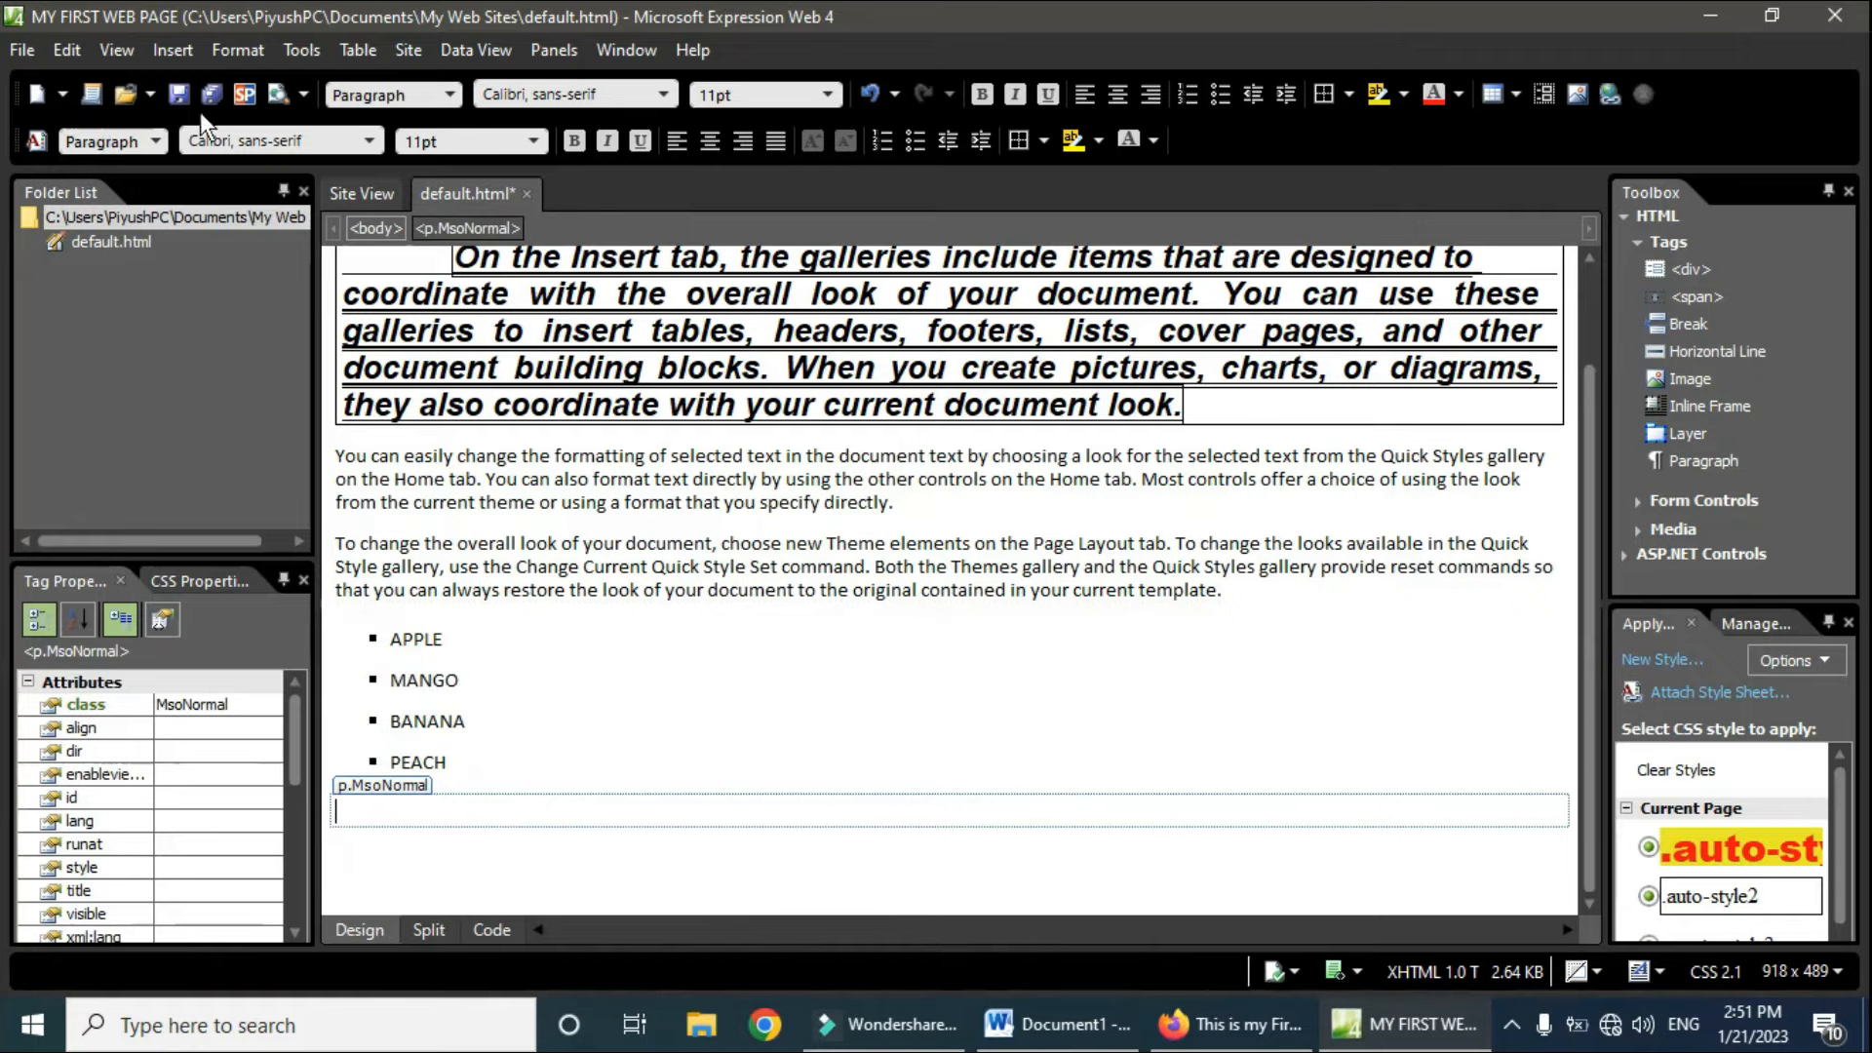
Step: Insert the picture file342.png from the Desktop below the fruit list, with the alternate text "THIS IS MY LOGO"
left_click(179, 57)
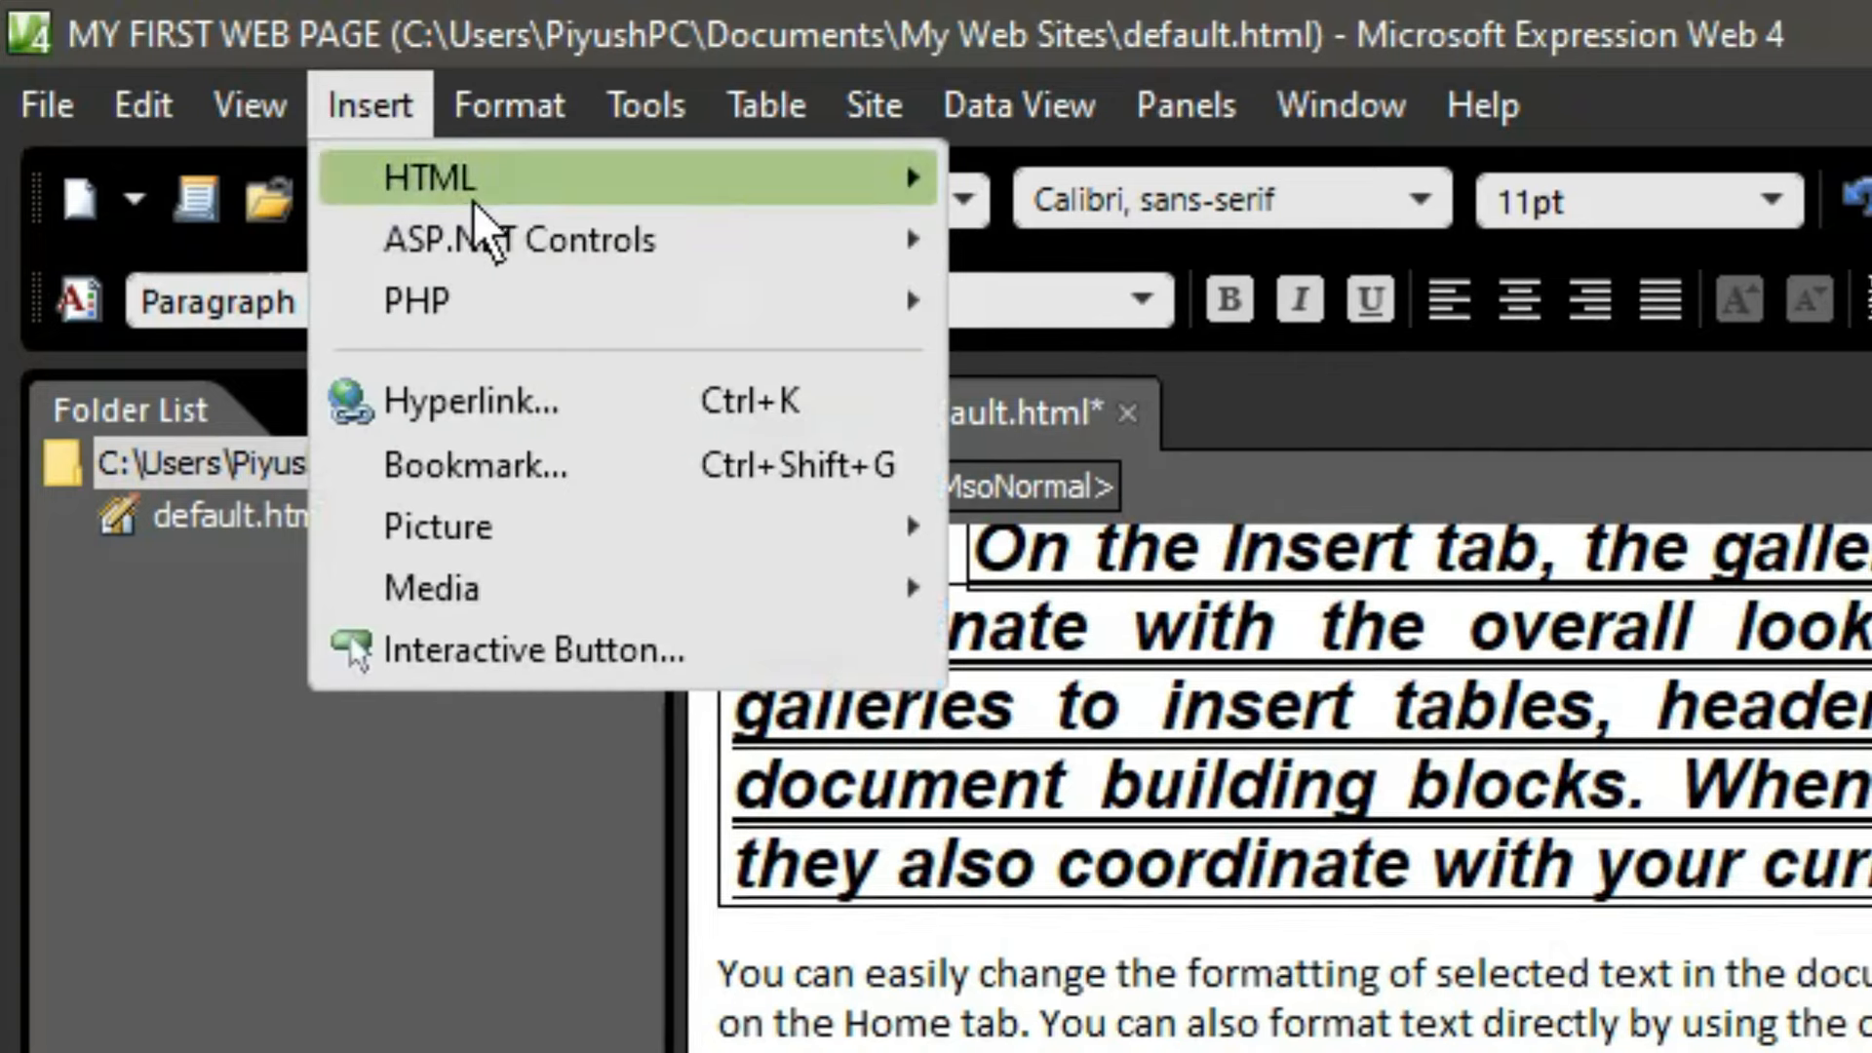
mouse_move(698, 527)
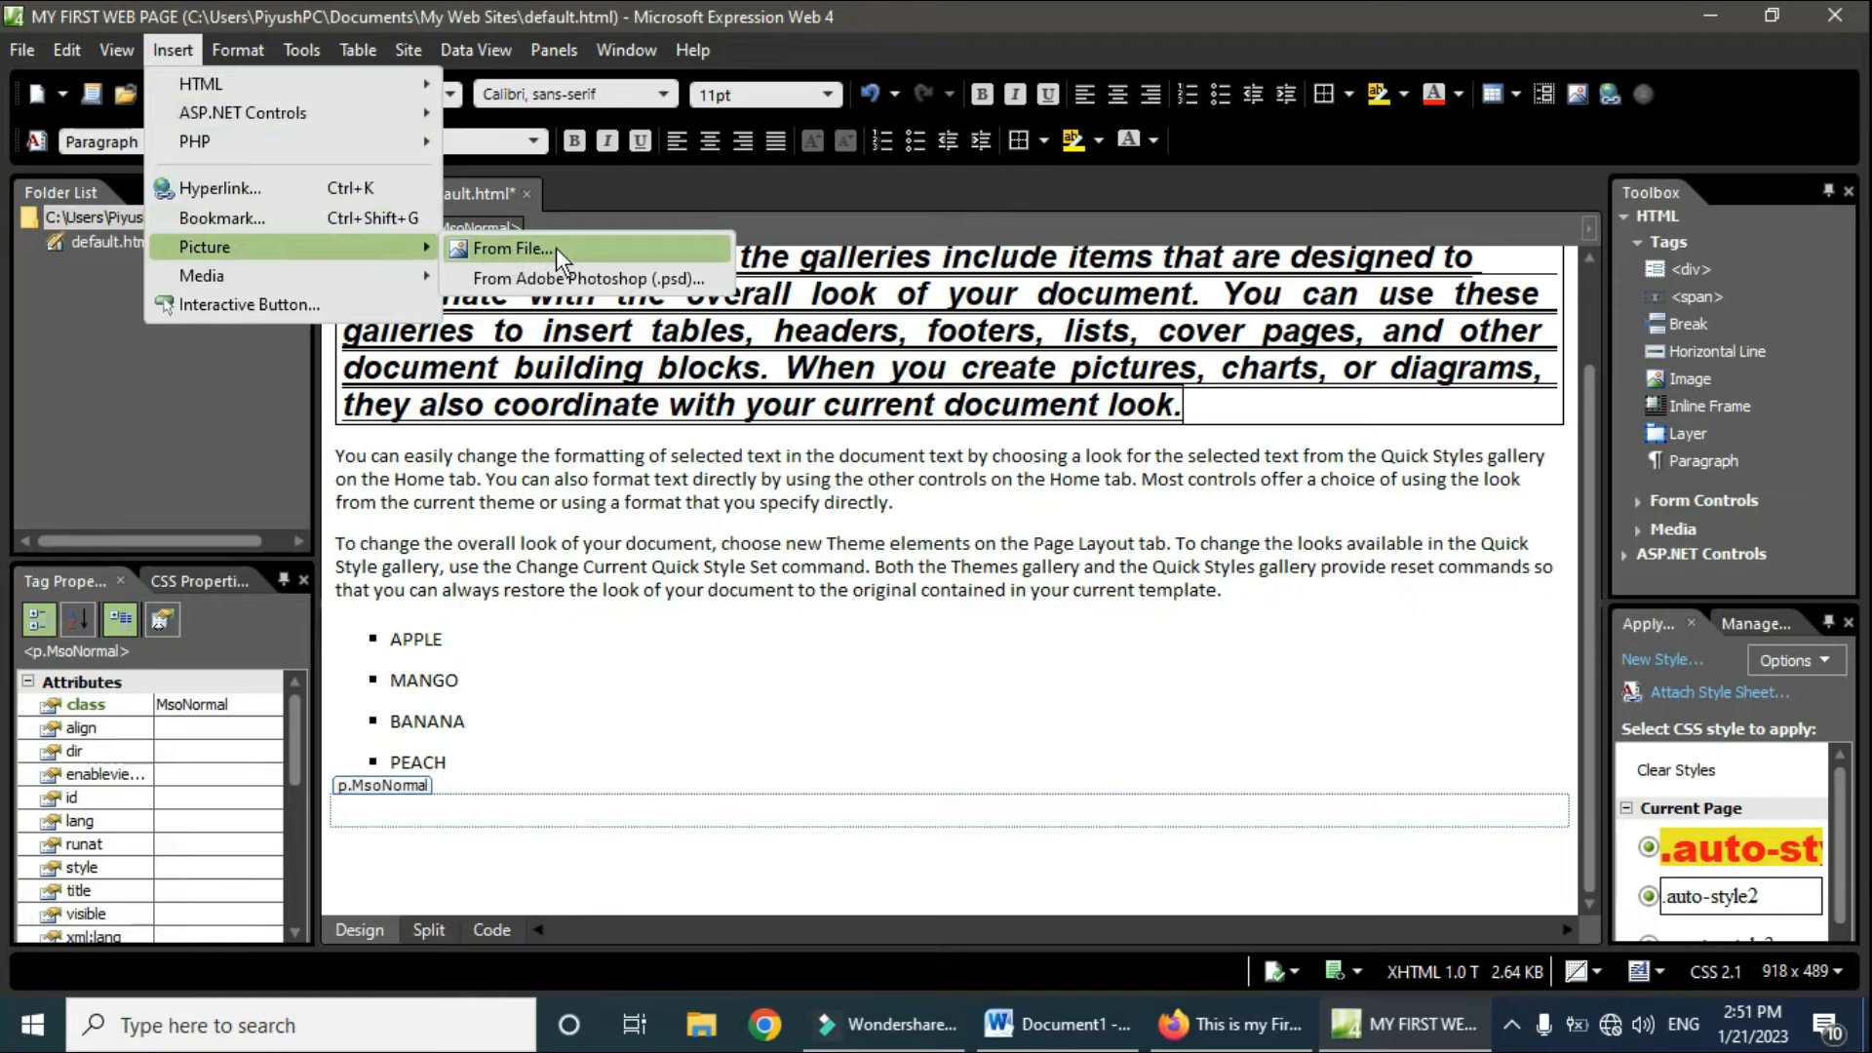
left_click(556, 248)
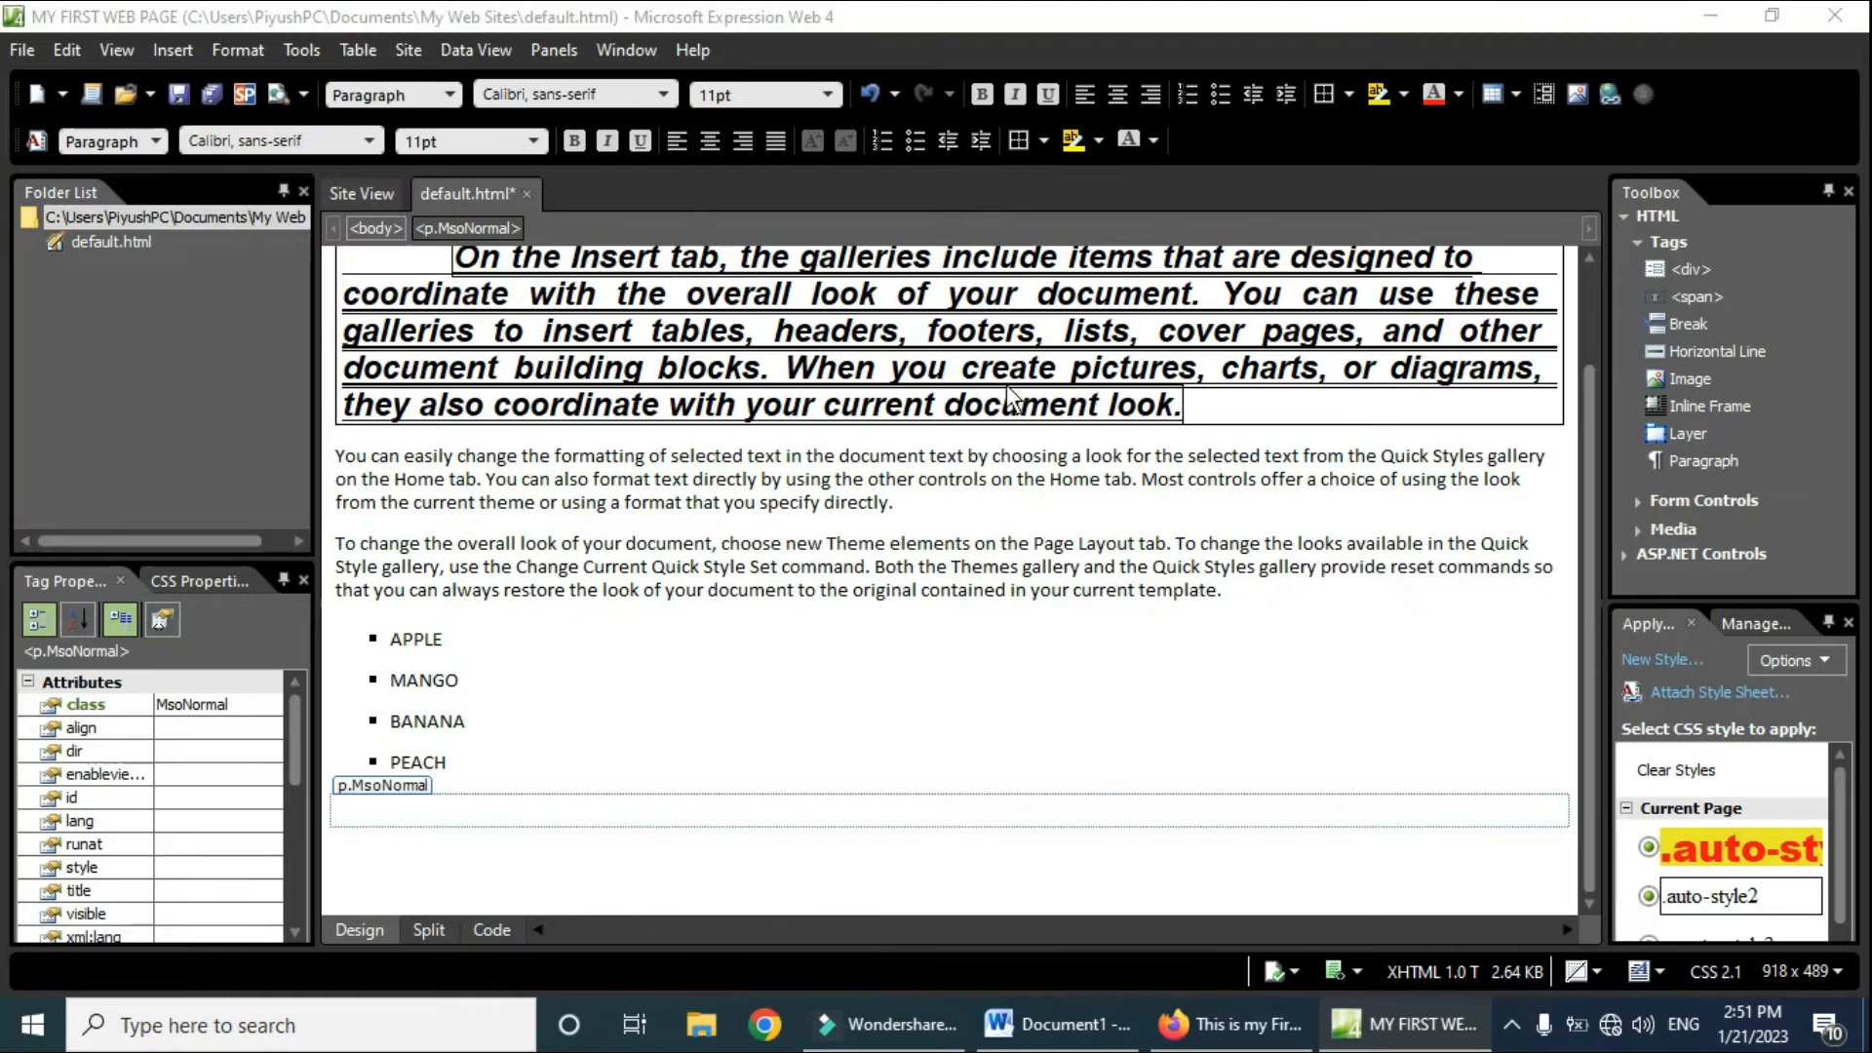
left_click_drag(546, 54, 1058, 90)
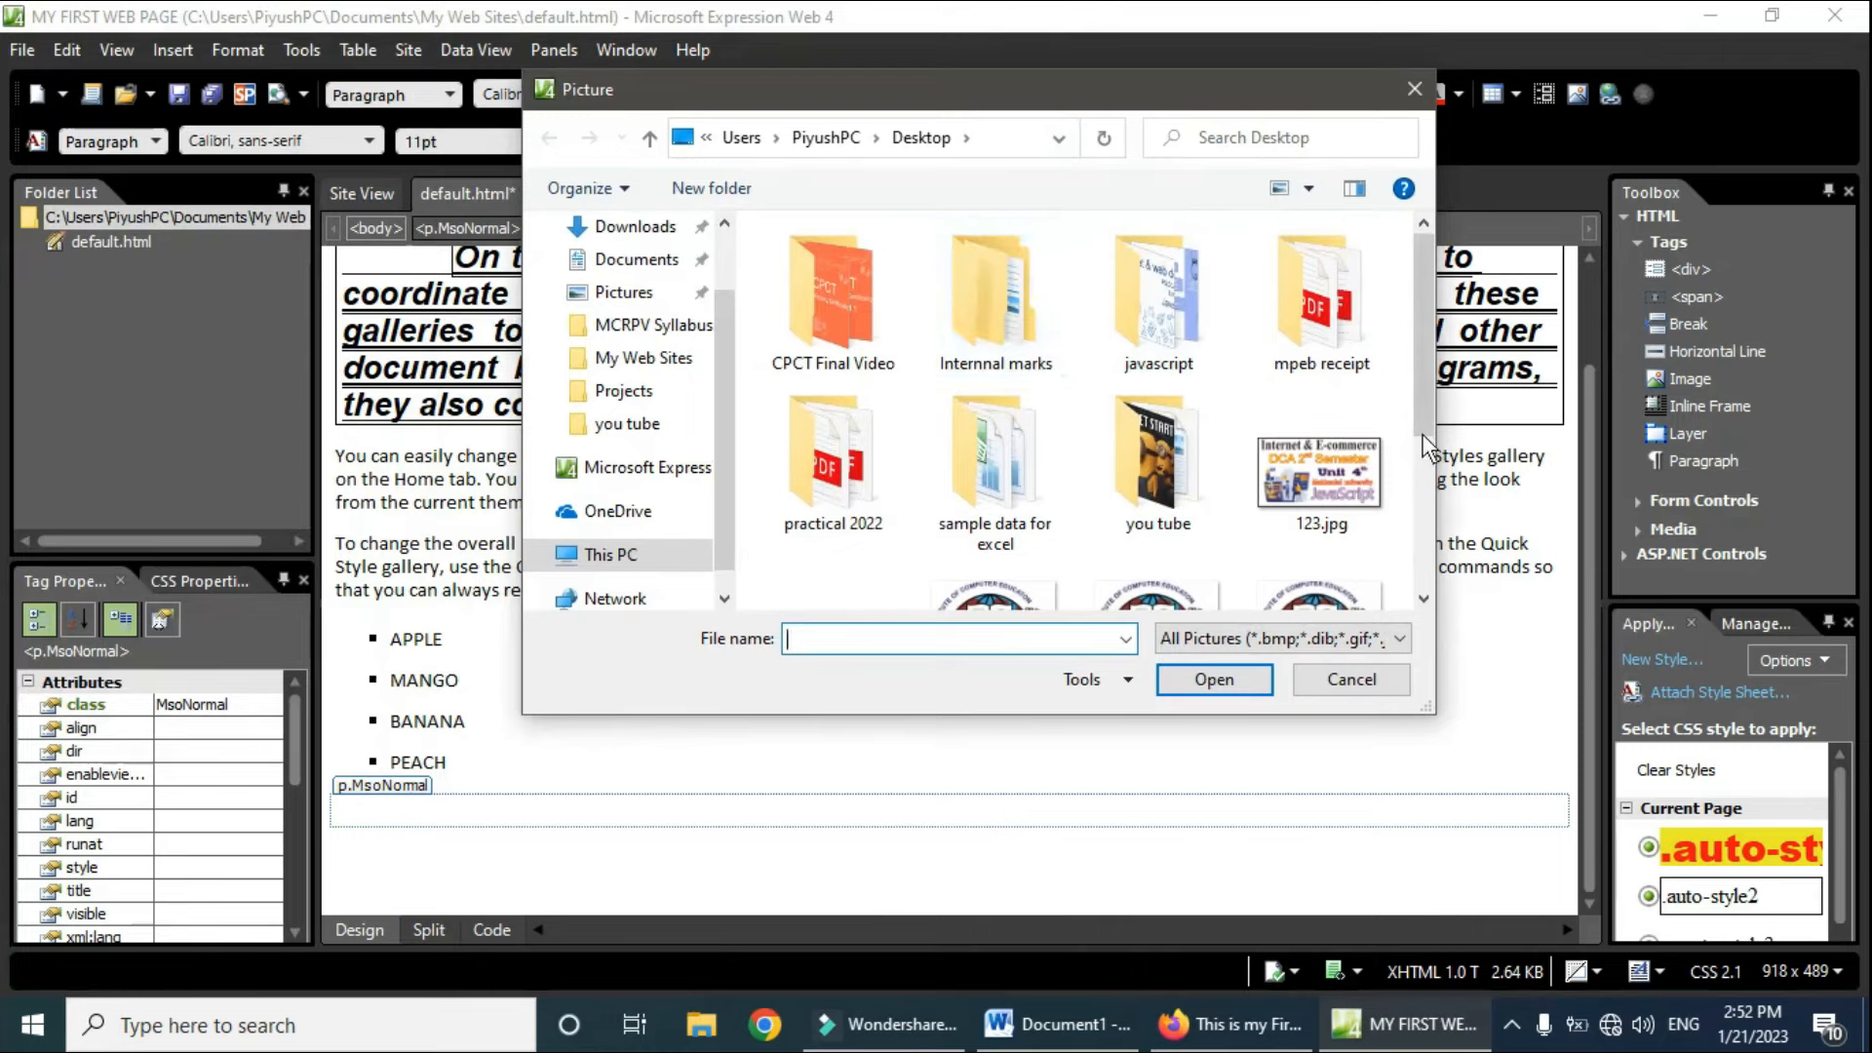
left_click_drag(1429, 343, 1422, 470)
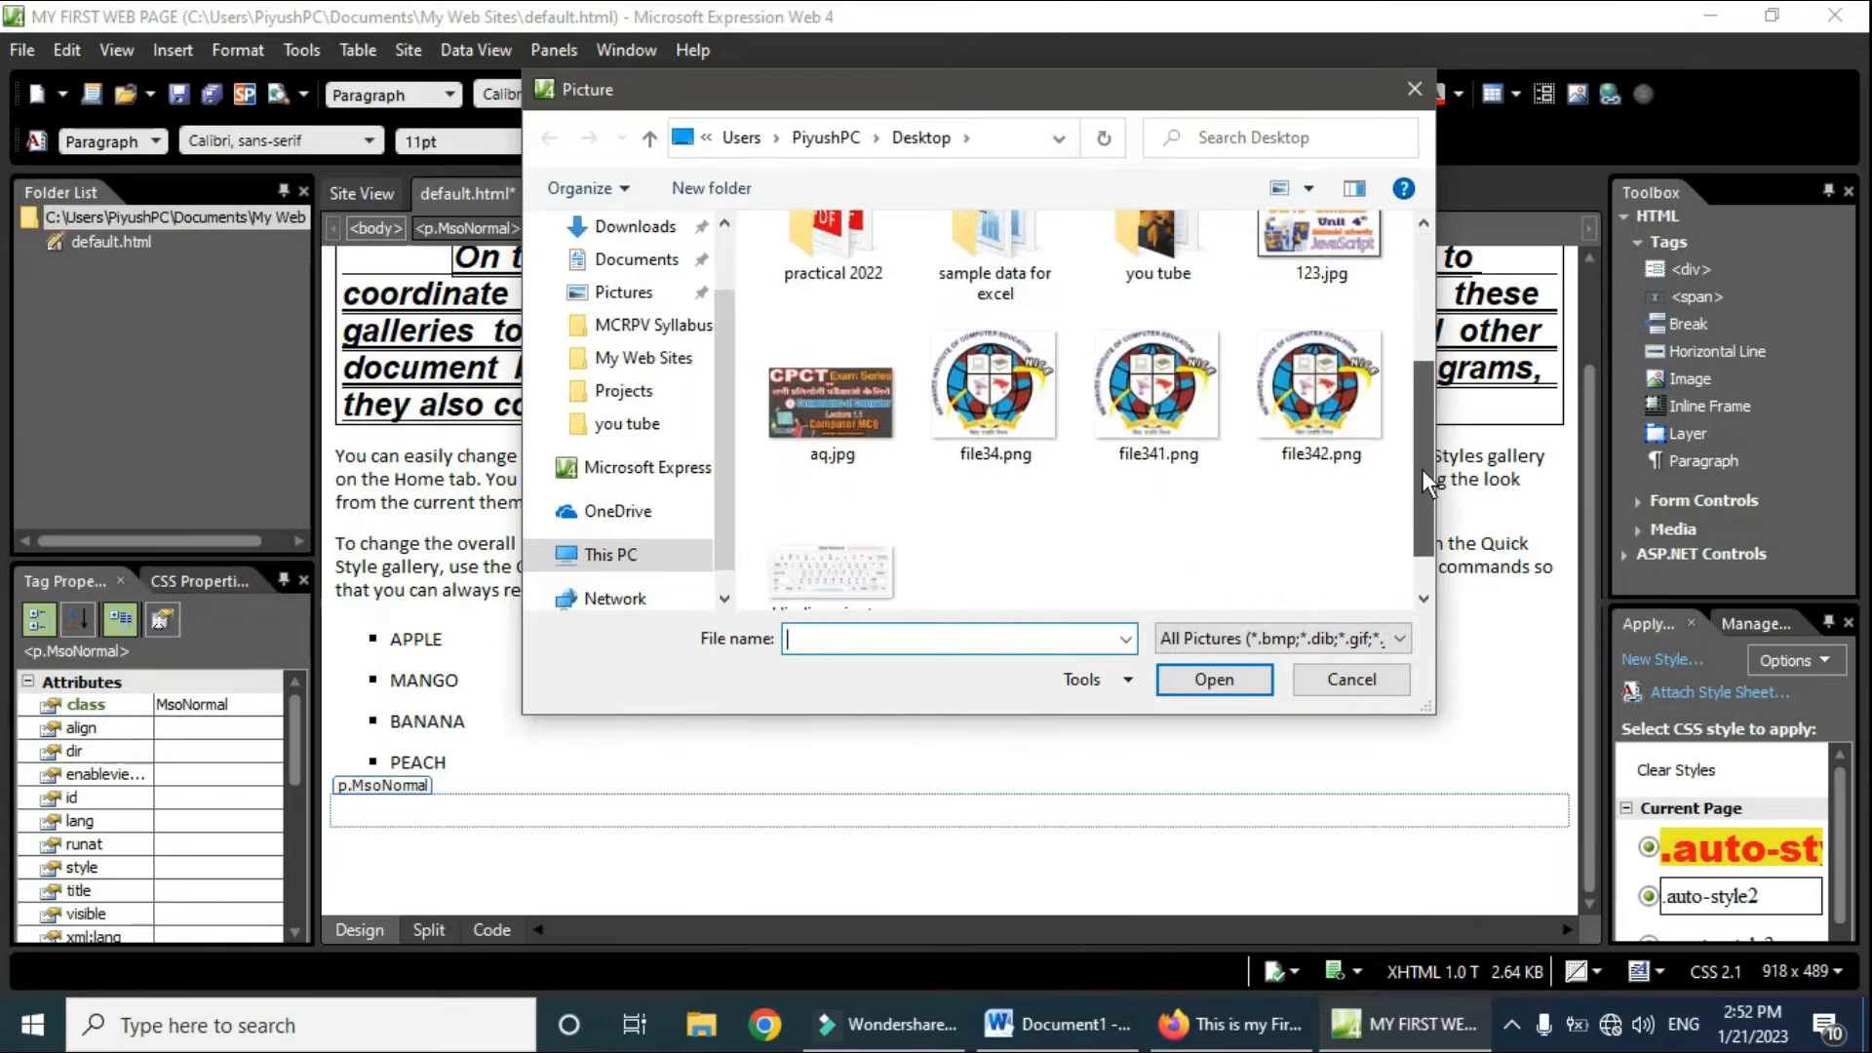
left_click(1342, 408)
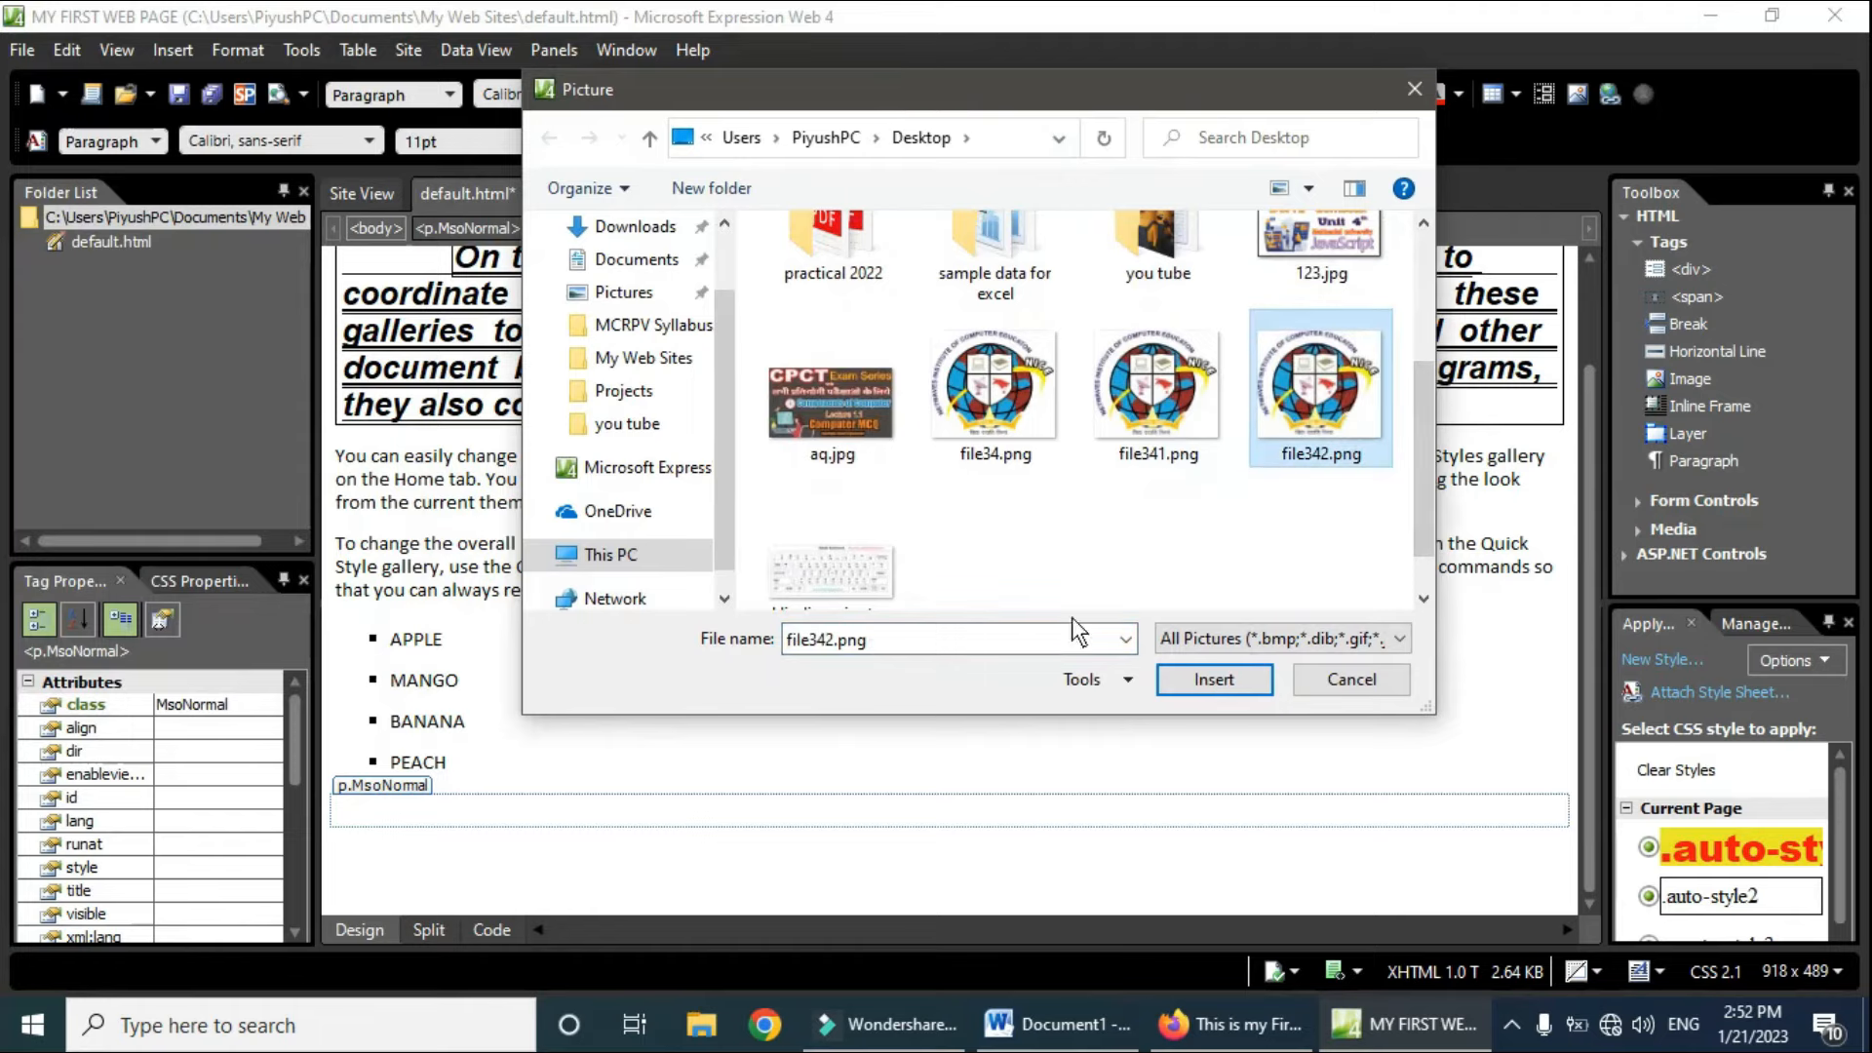
left_click(1226, 690)
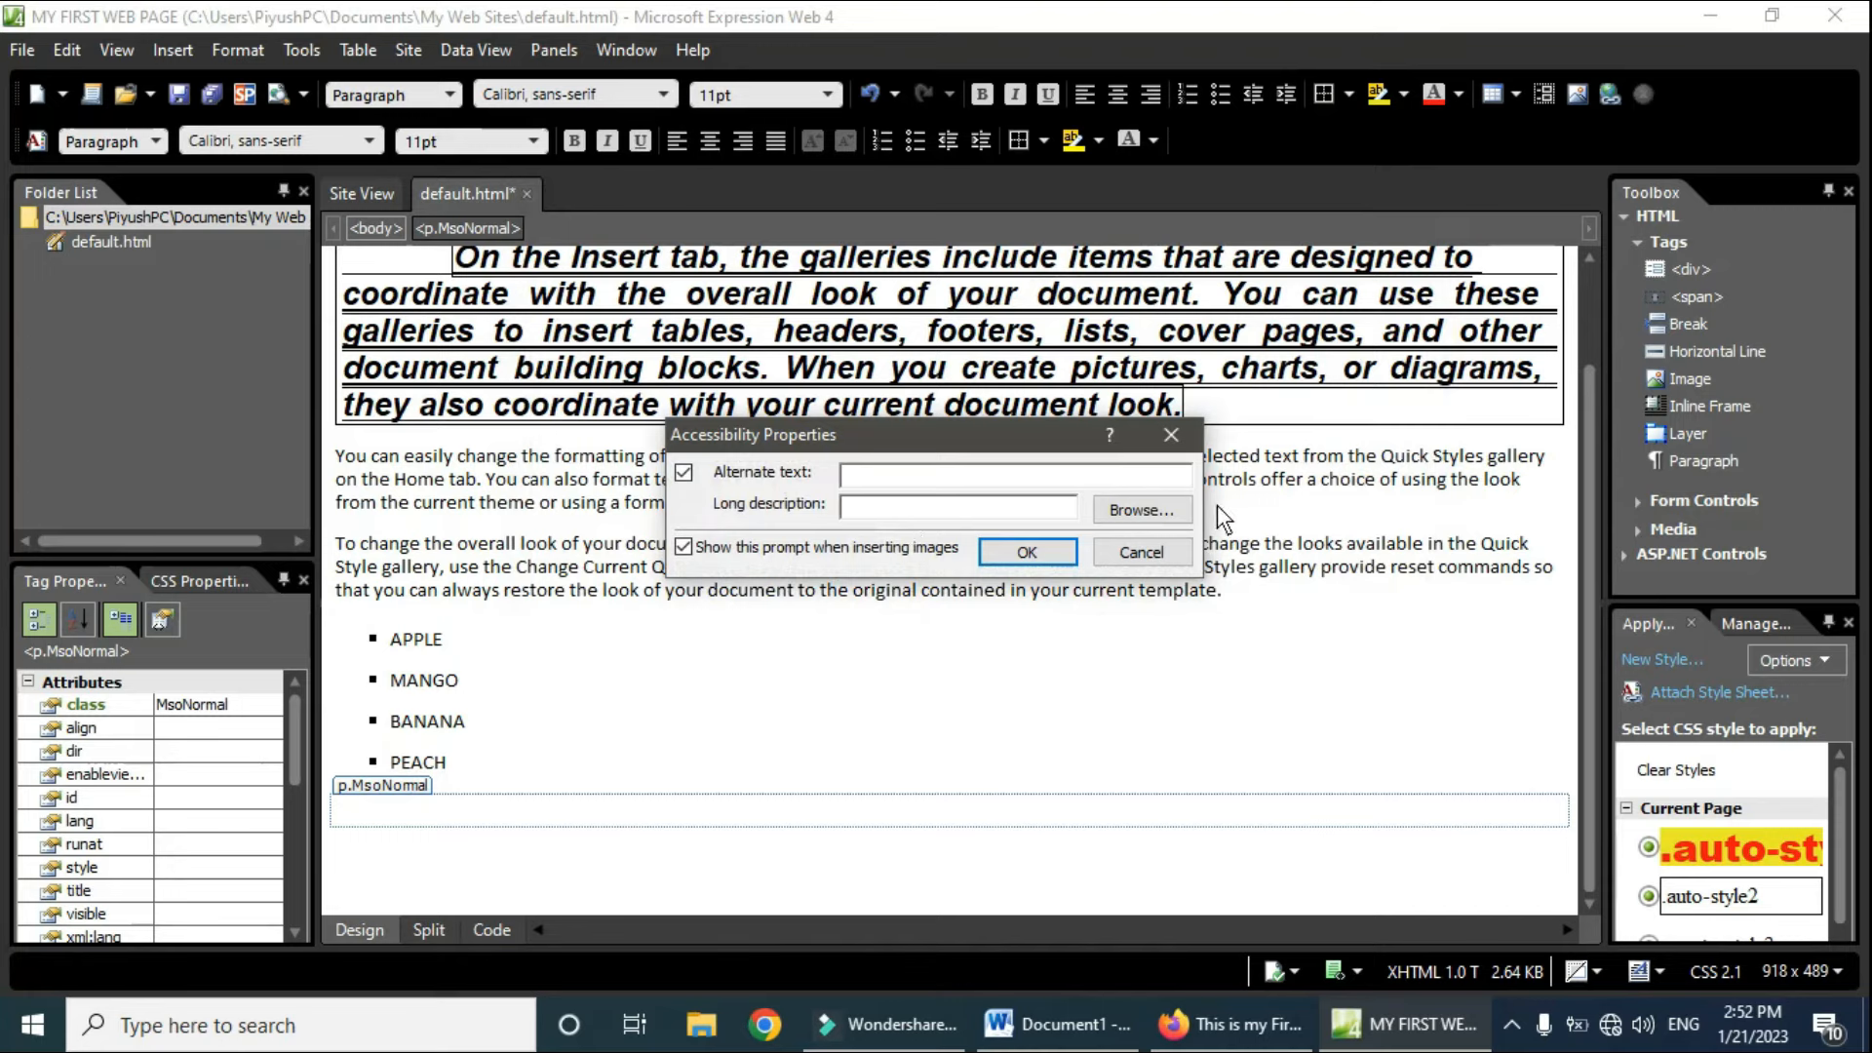
type("THIS IS MY LOGO")
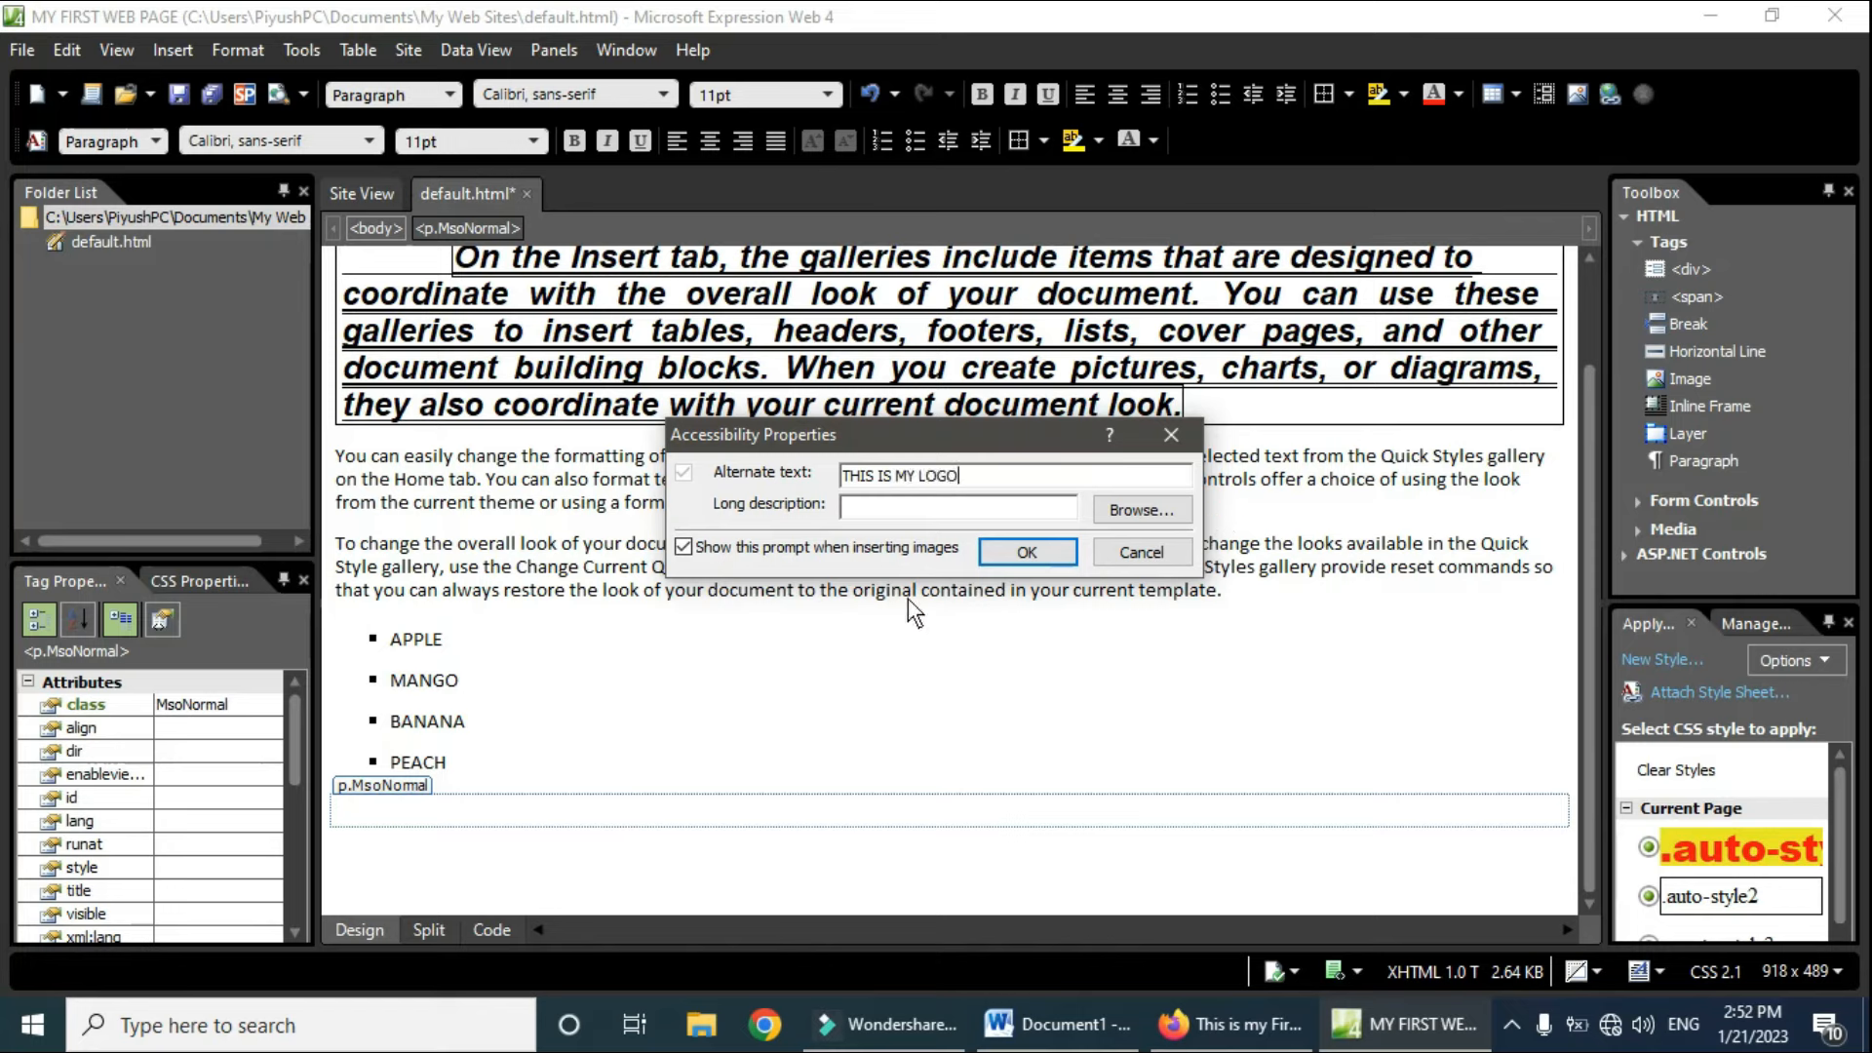
left_click(1028, 552)
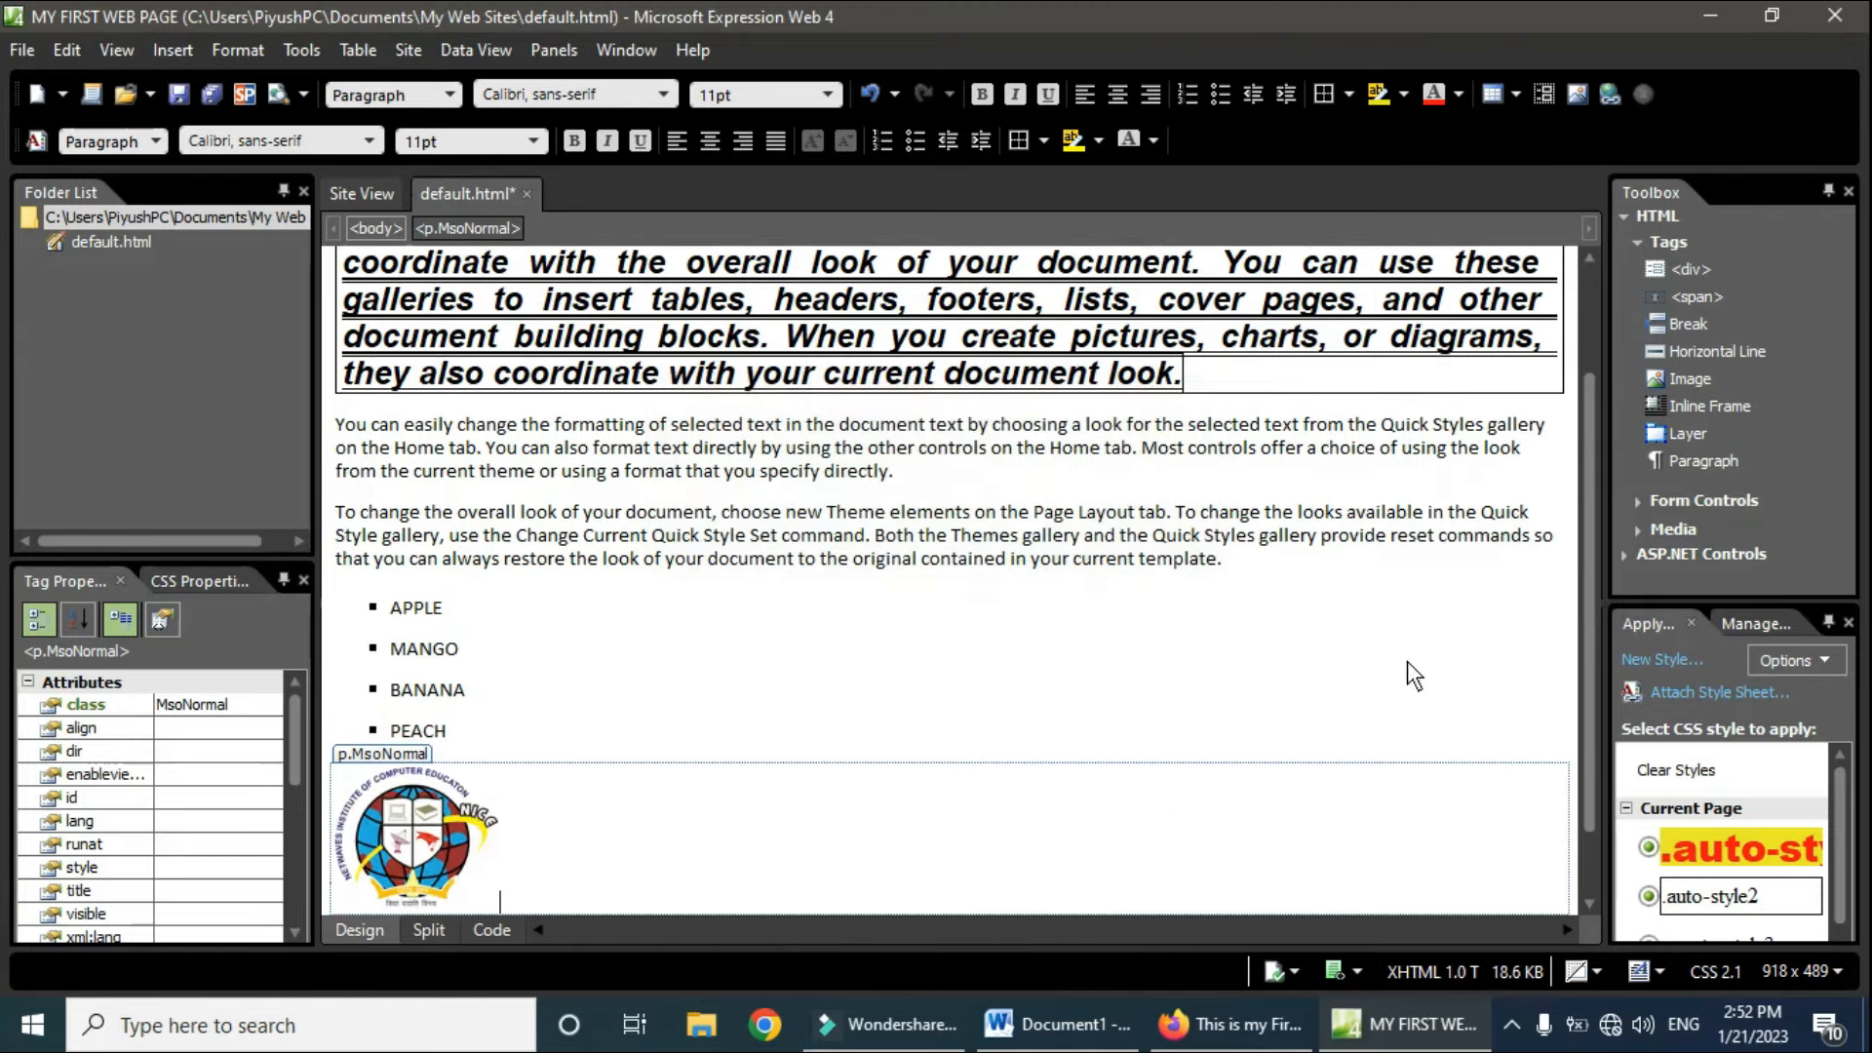
Step: Enlarge the inserted logo picture proportionally to about 186 by 160 pixels
scroll(1584, 693, "down", 1)
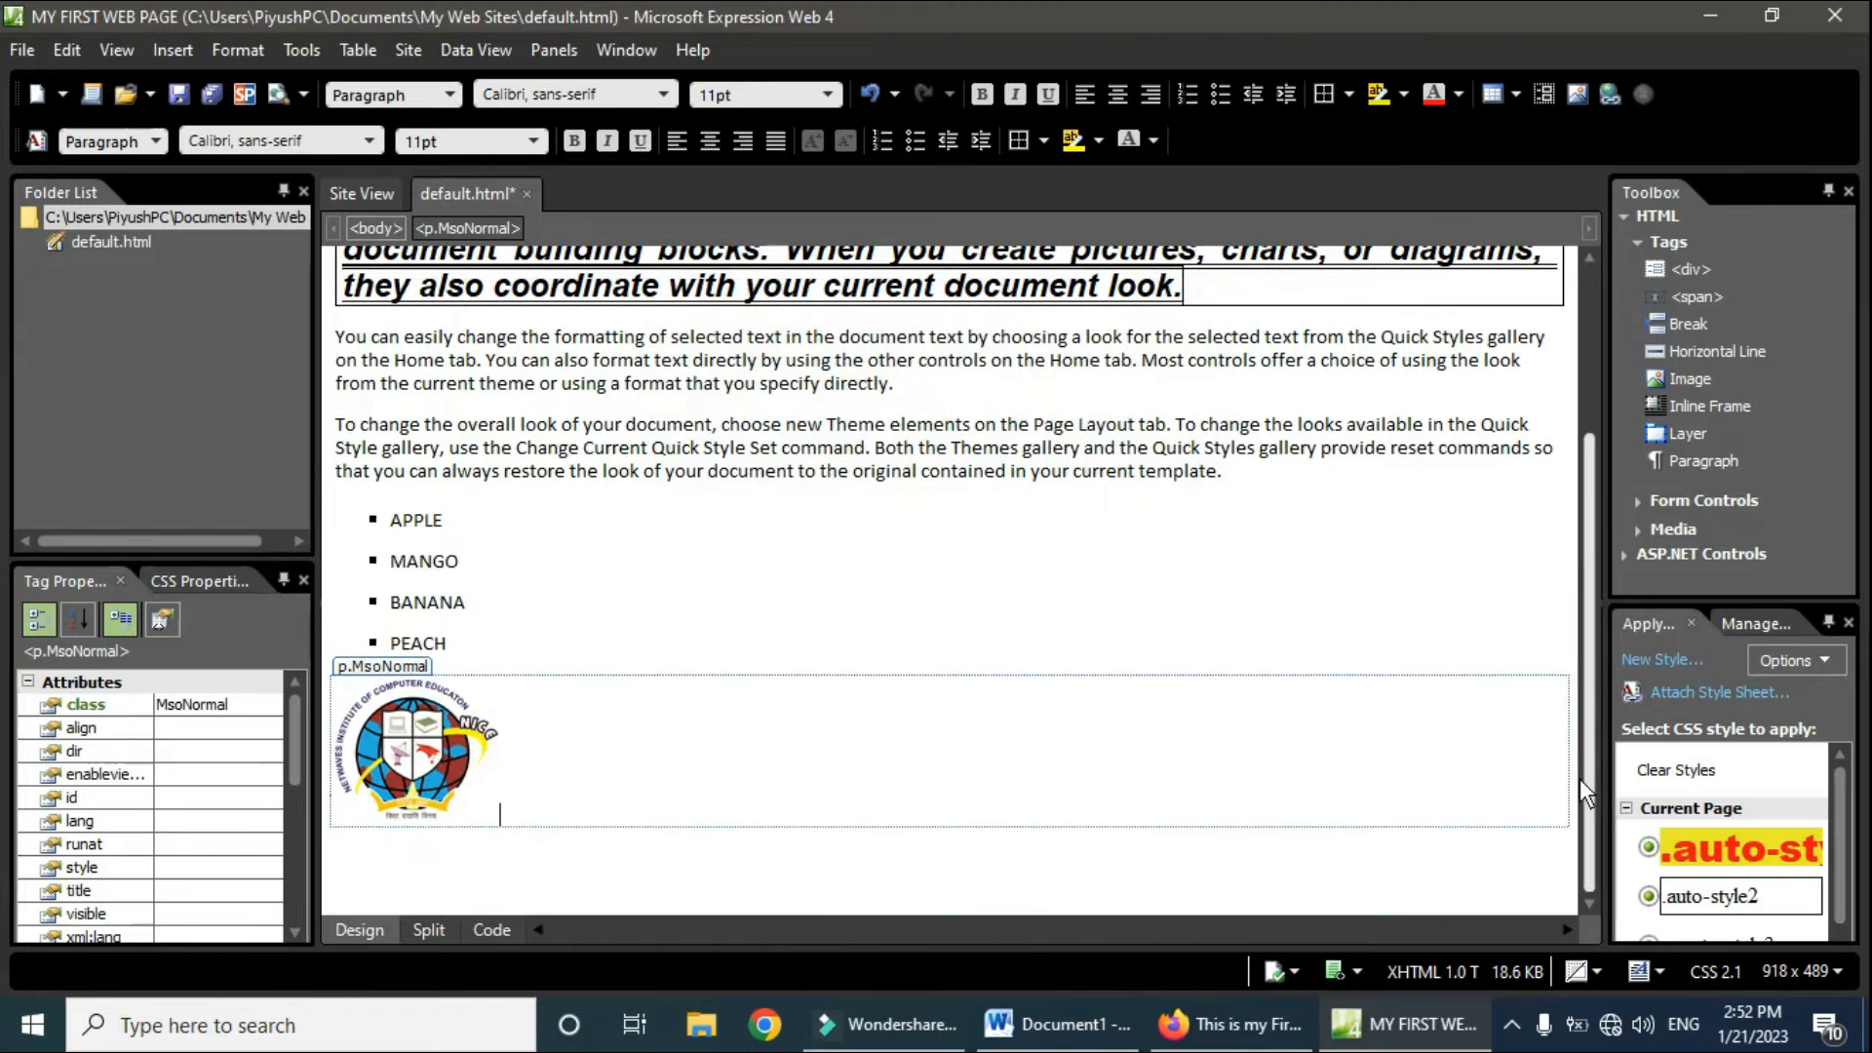
left_click(464, 751)
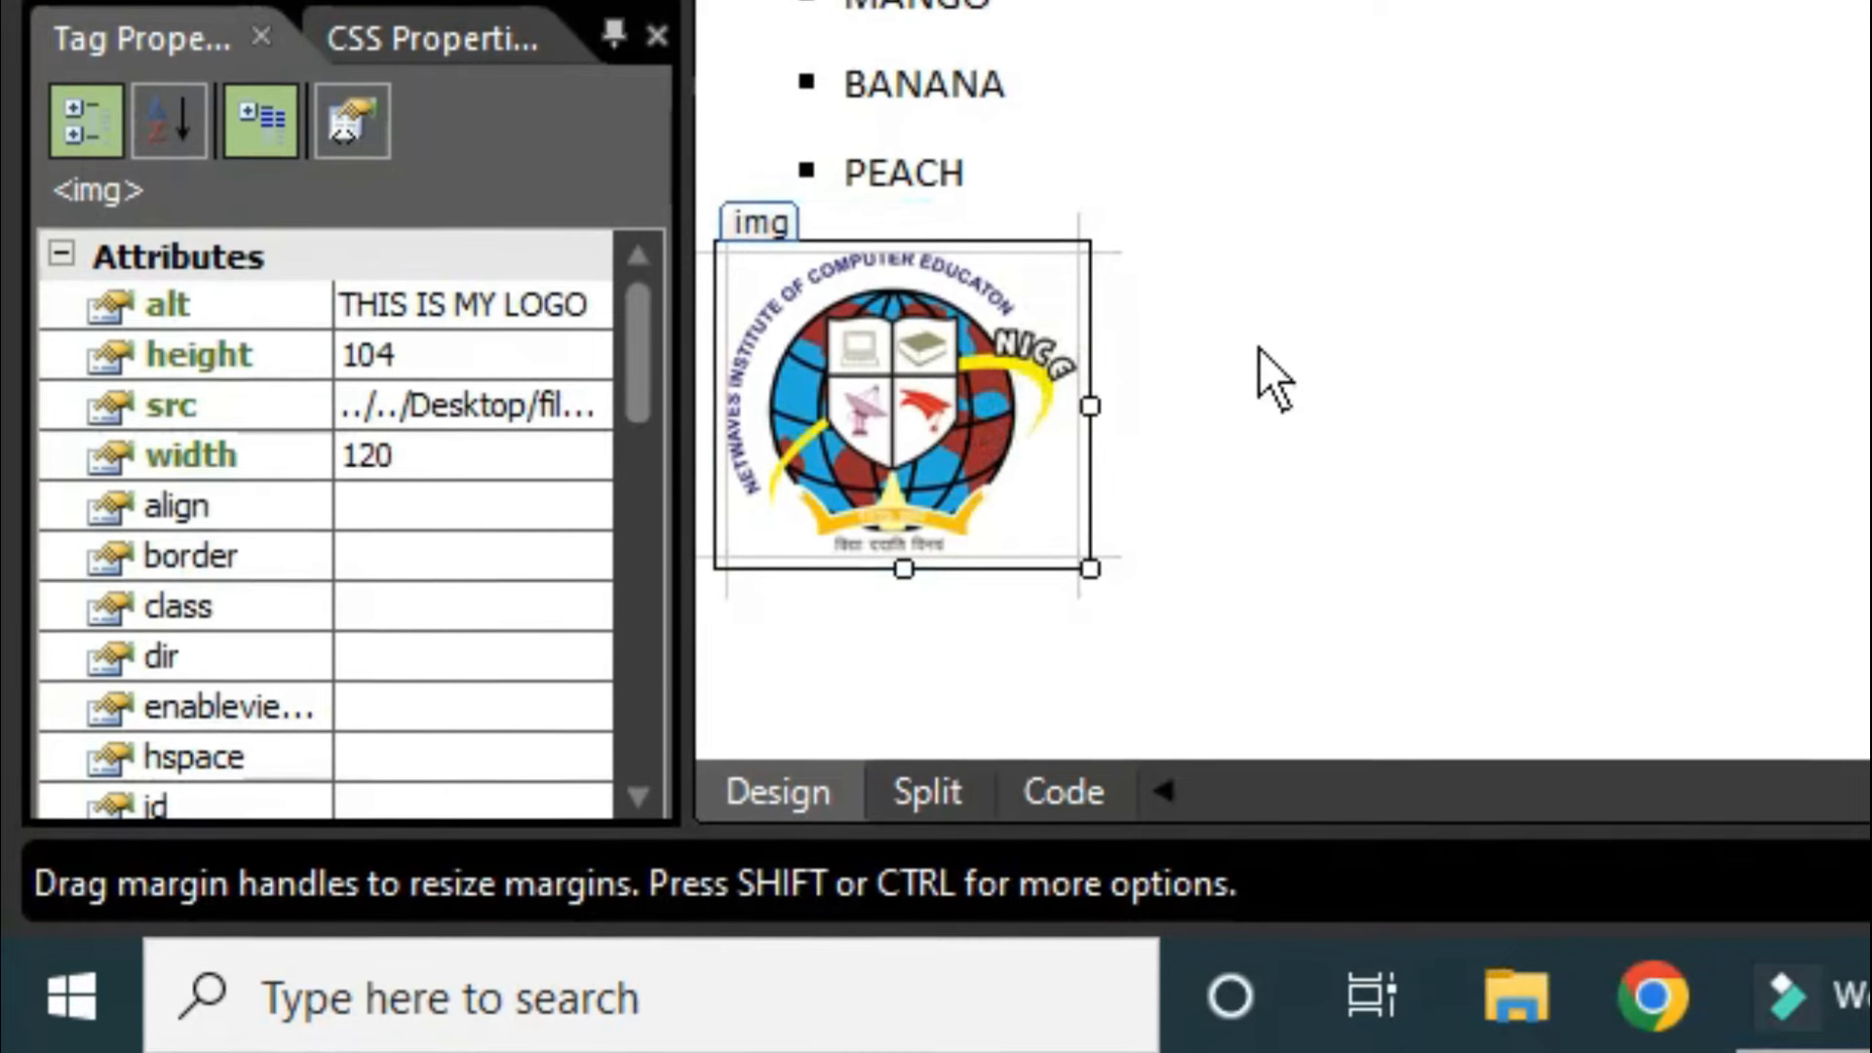
left_click(408, 349)
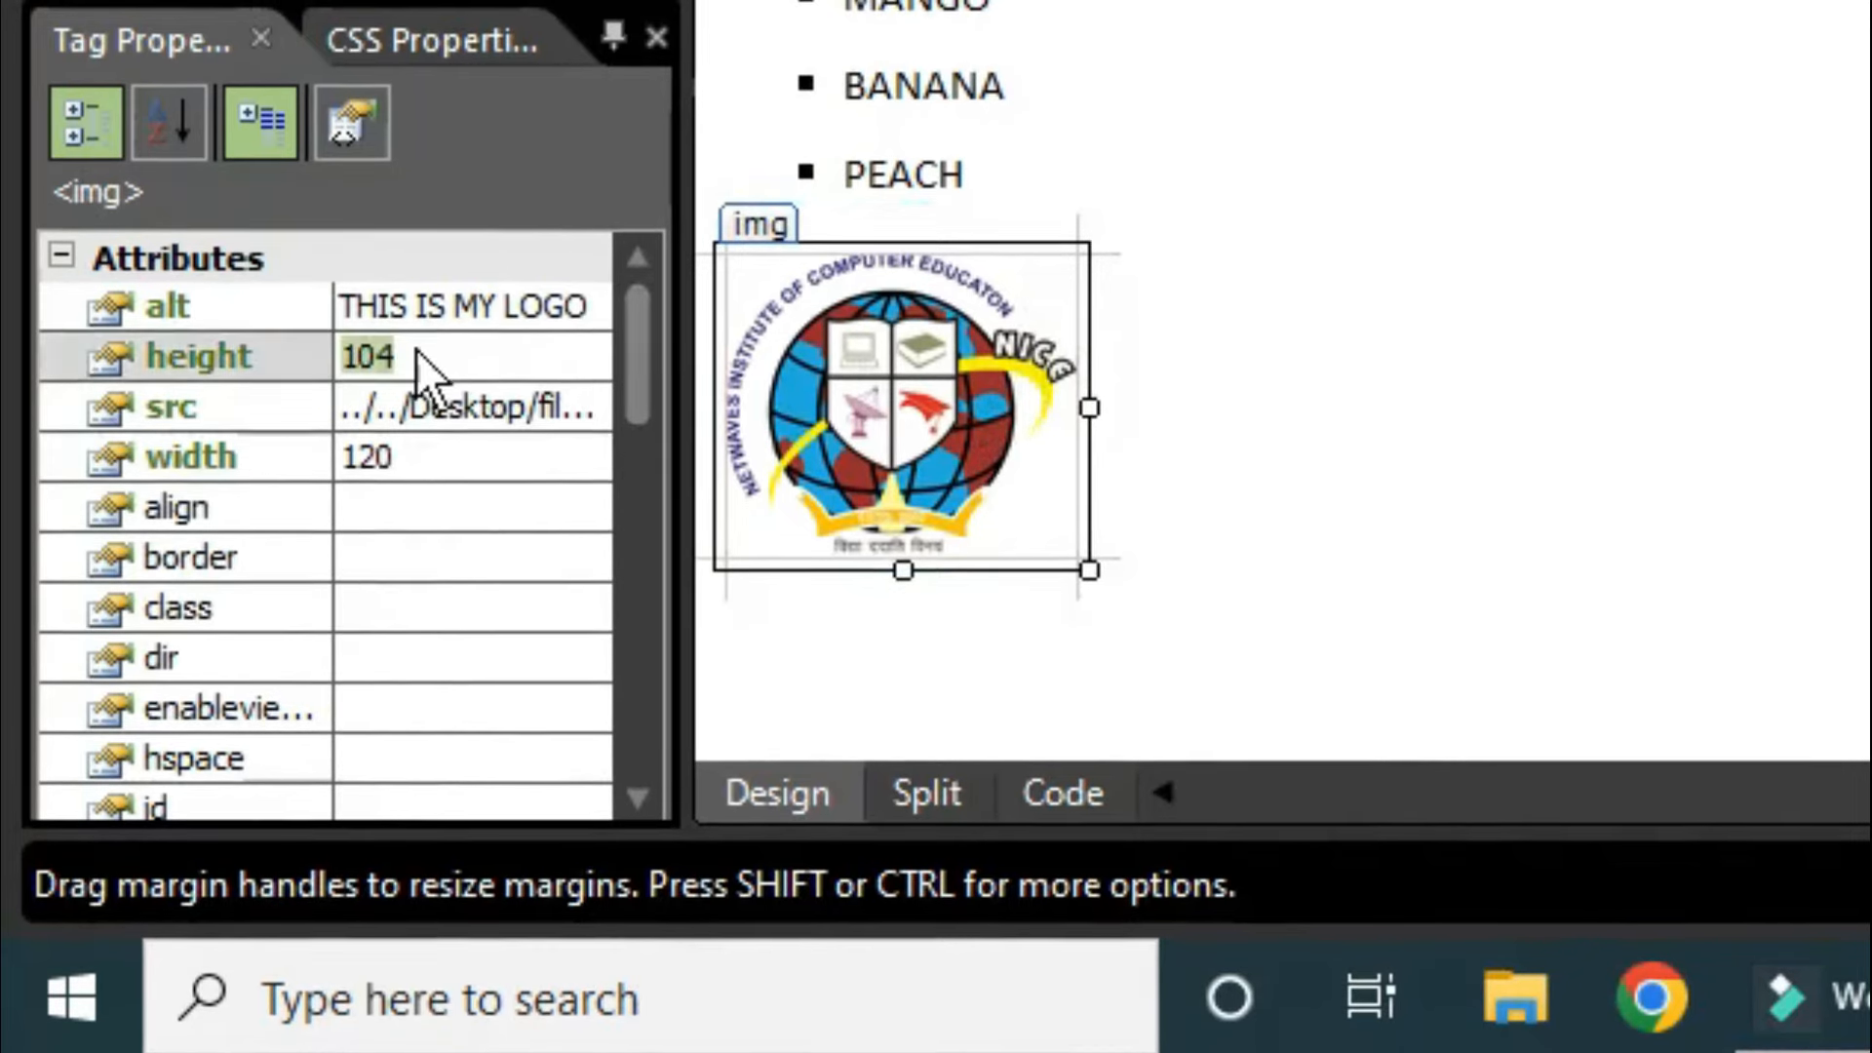
left_click(416, 457)
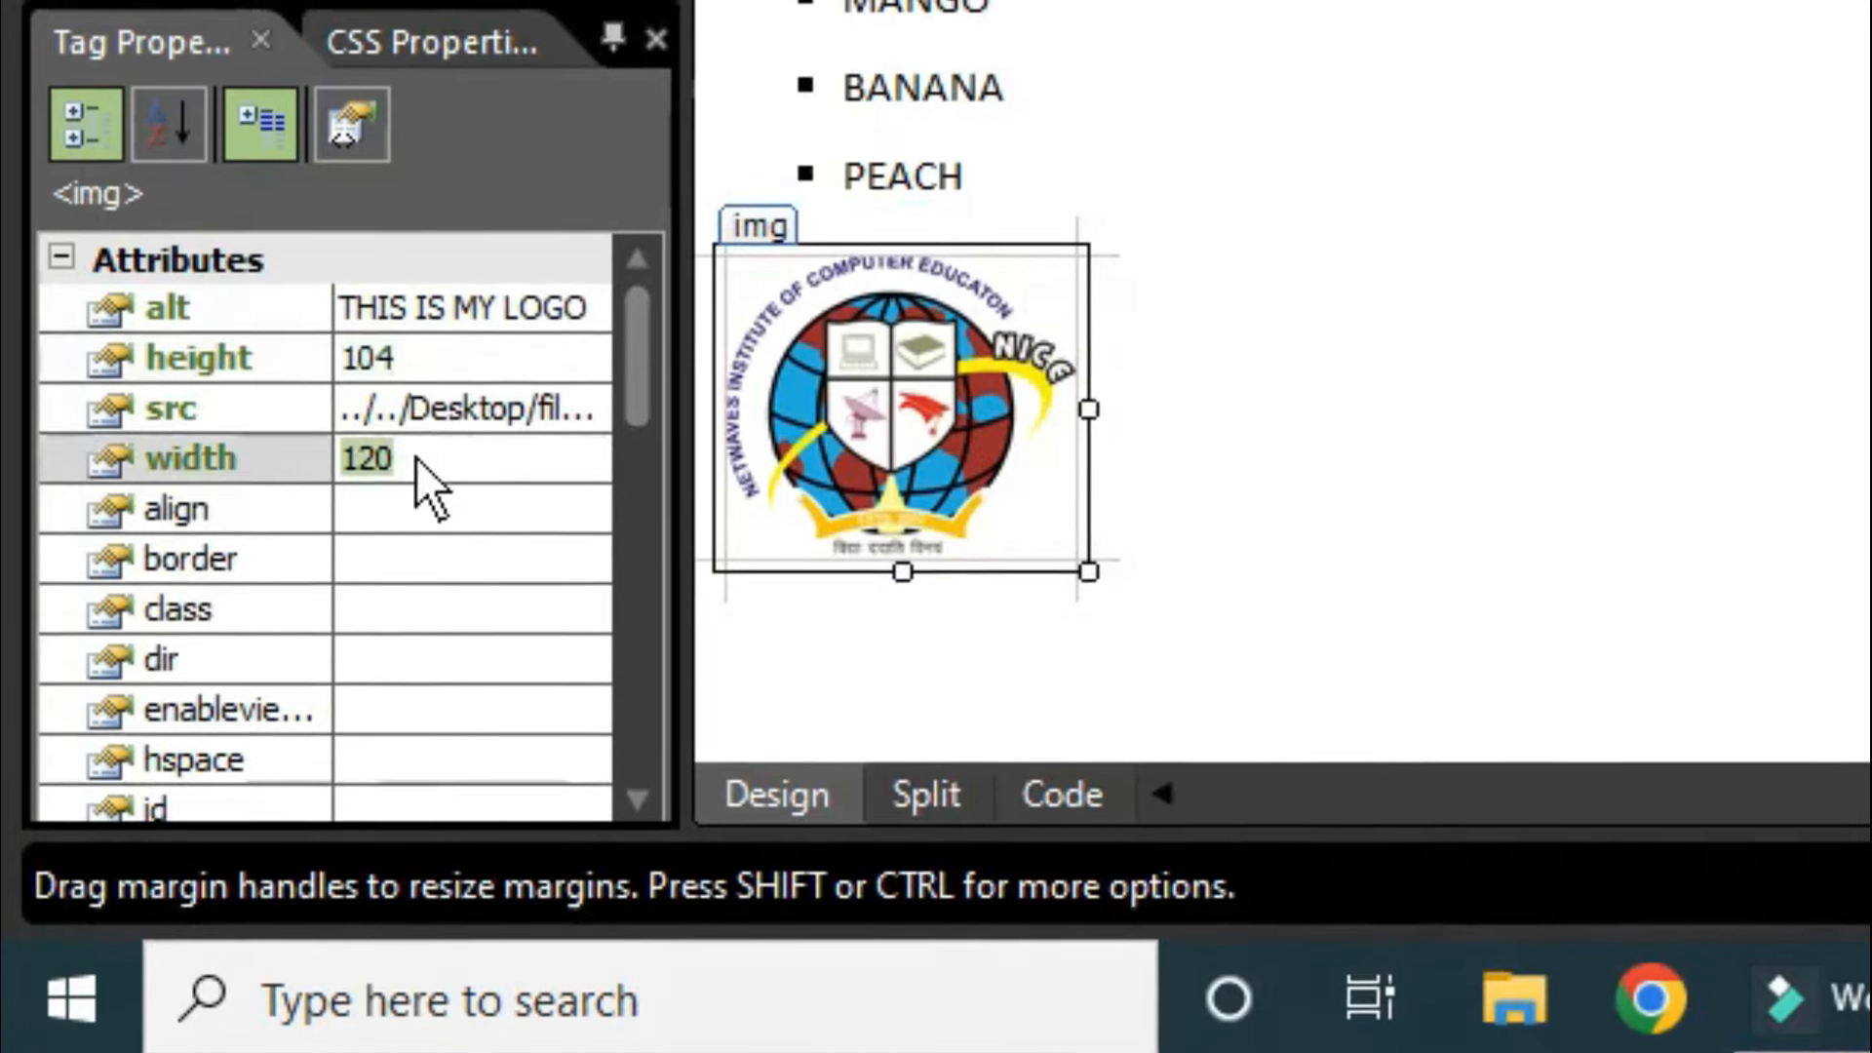
left_click(415, 359)
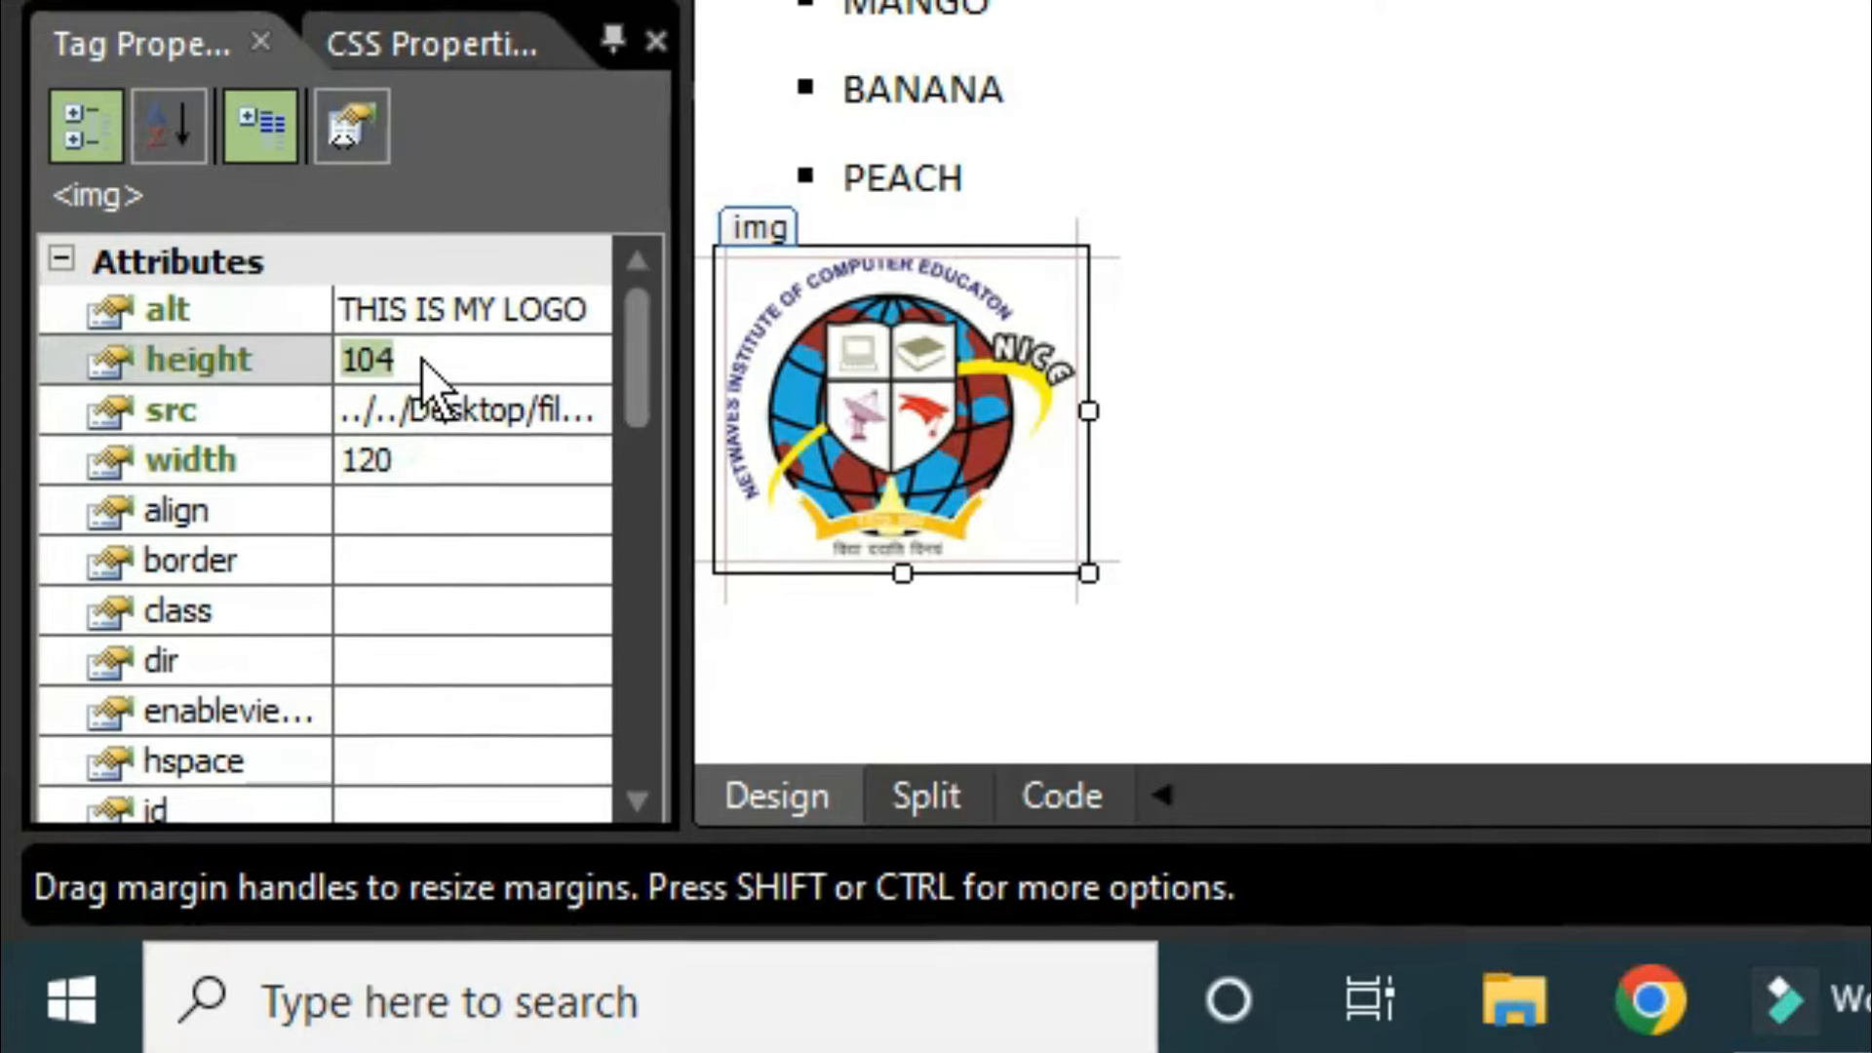
left_click_drag(1091, 579, 1289, 743)
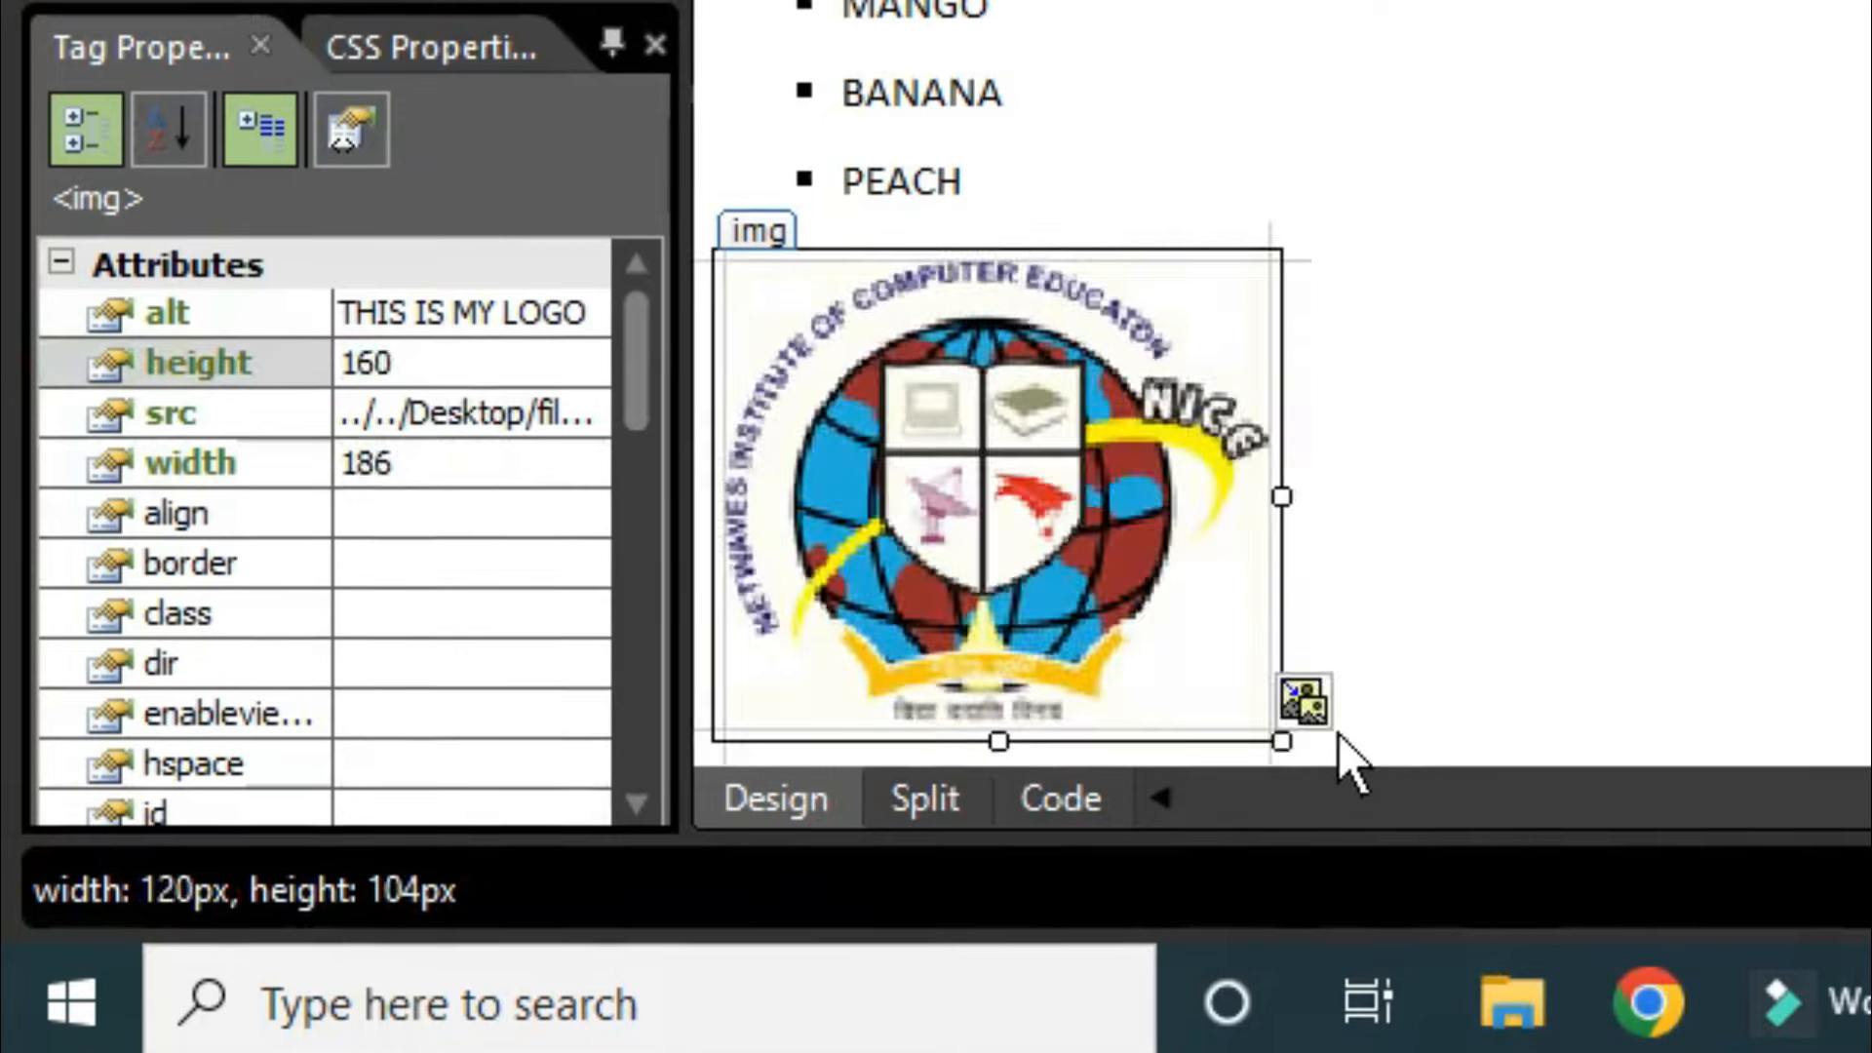
left_click(1437, 402)
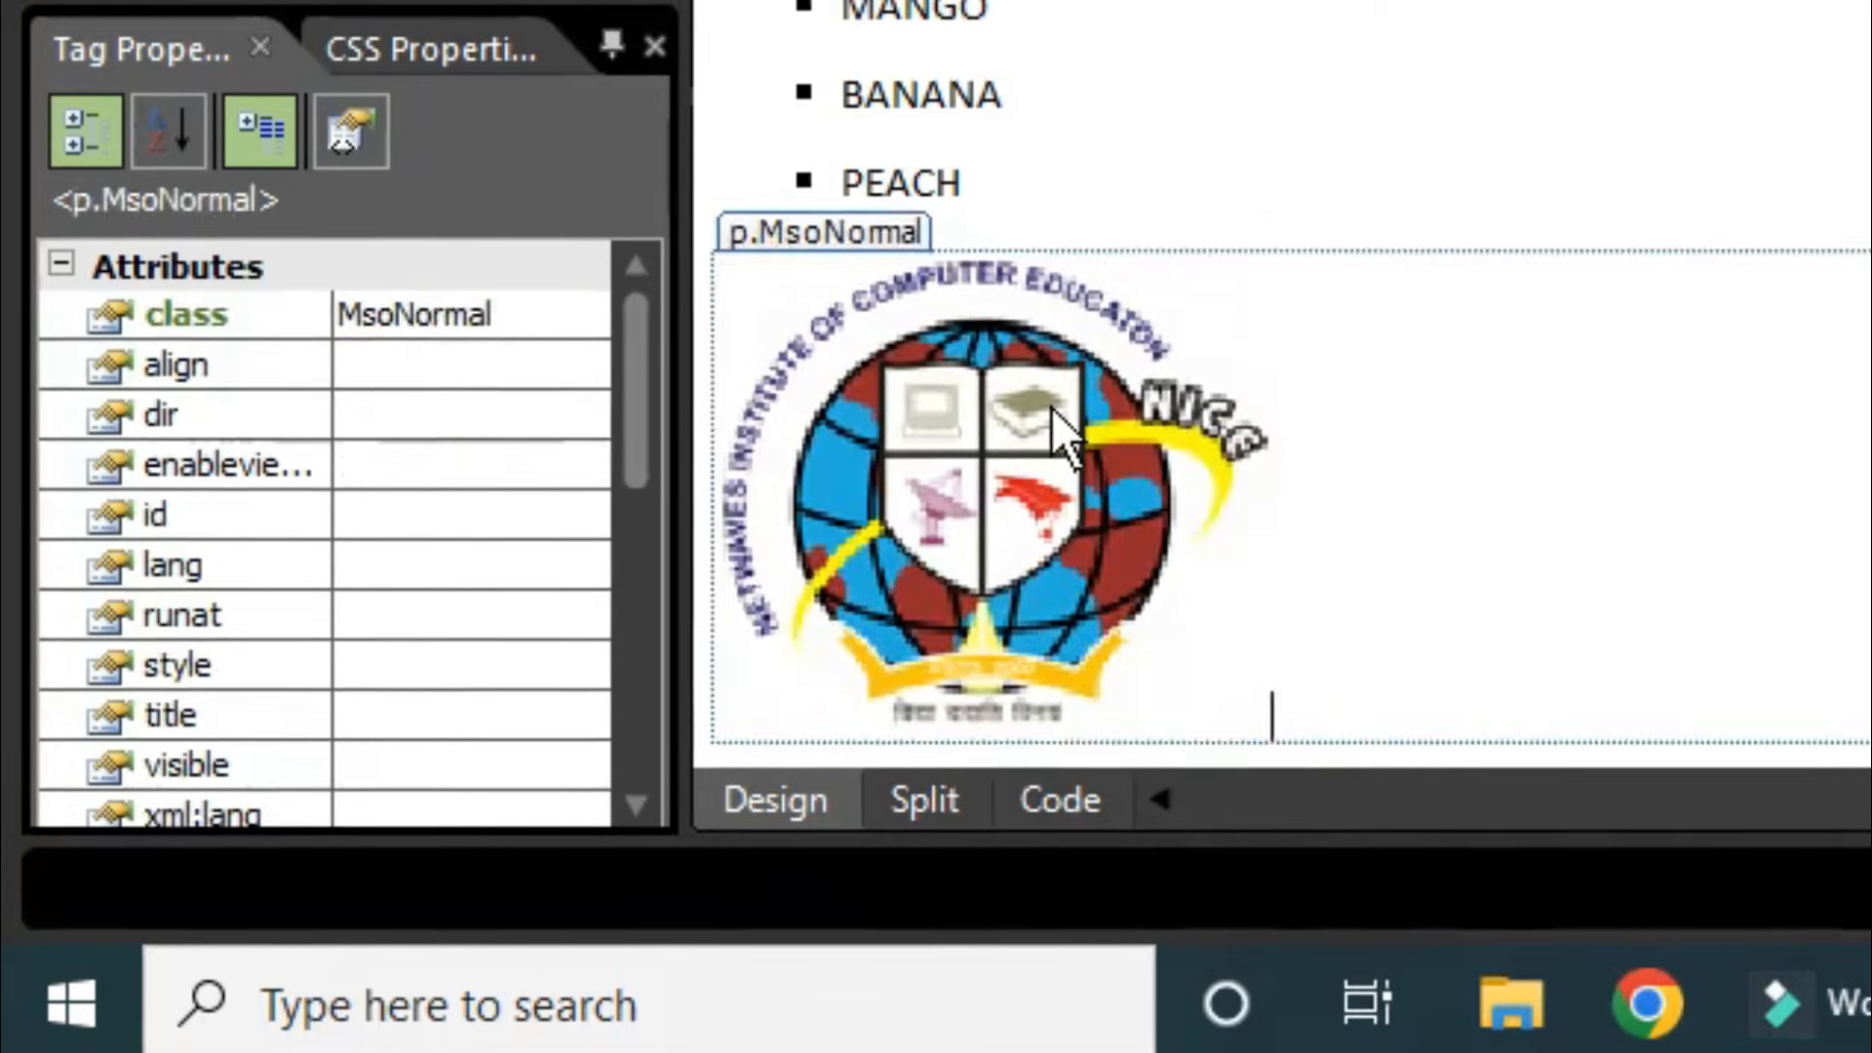
Step: Set the logo picture's wrapping style to Left in its picture properties
left_click(1022, 413)
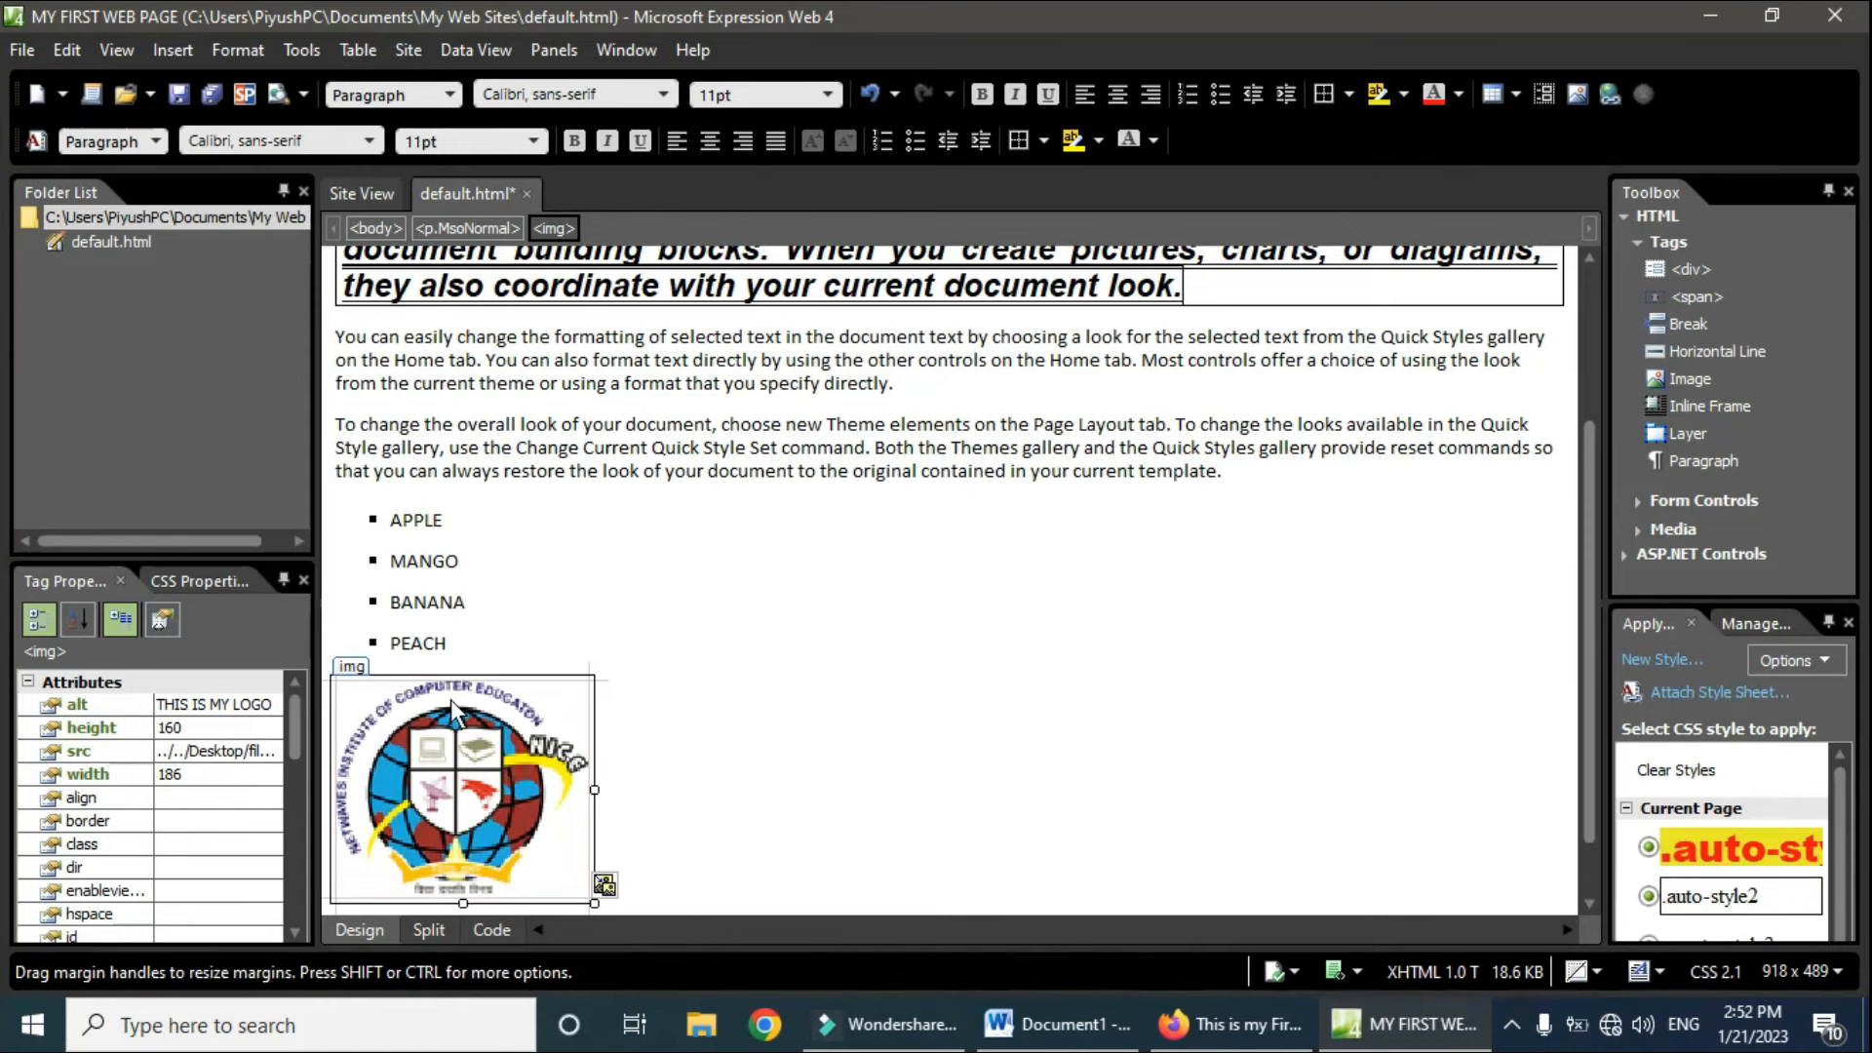
double_click(354, 673)
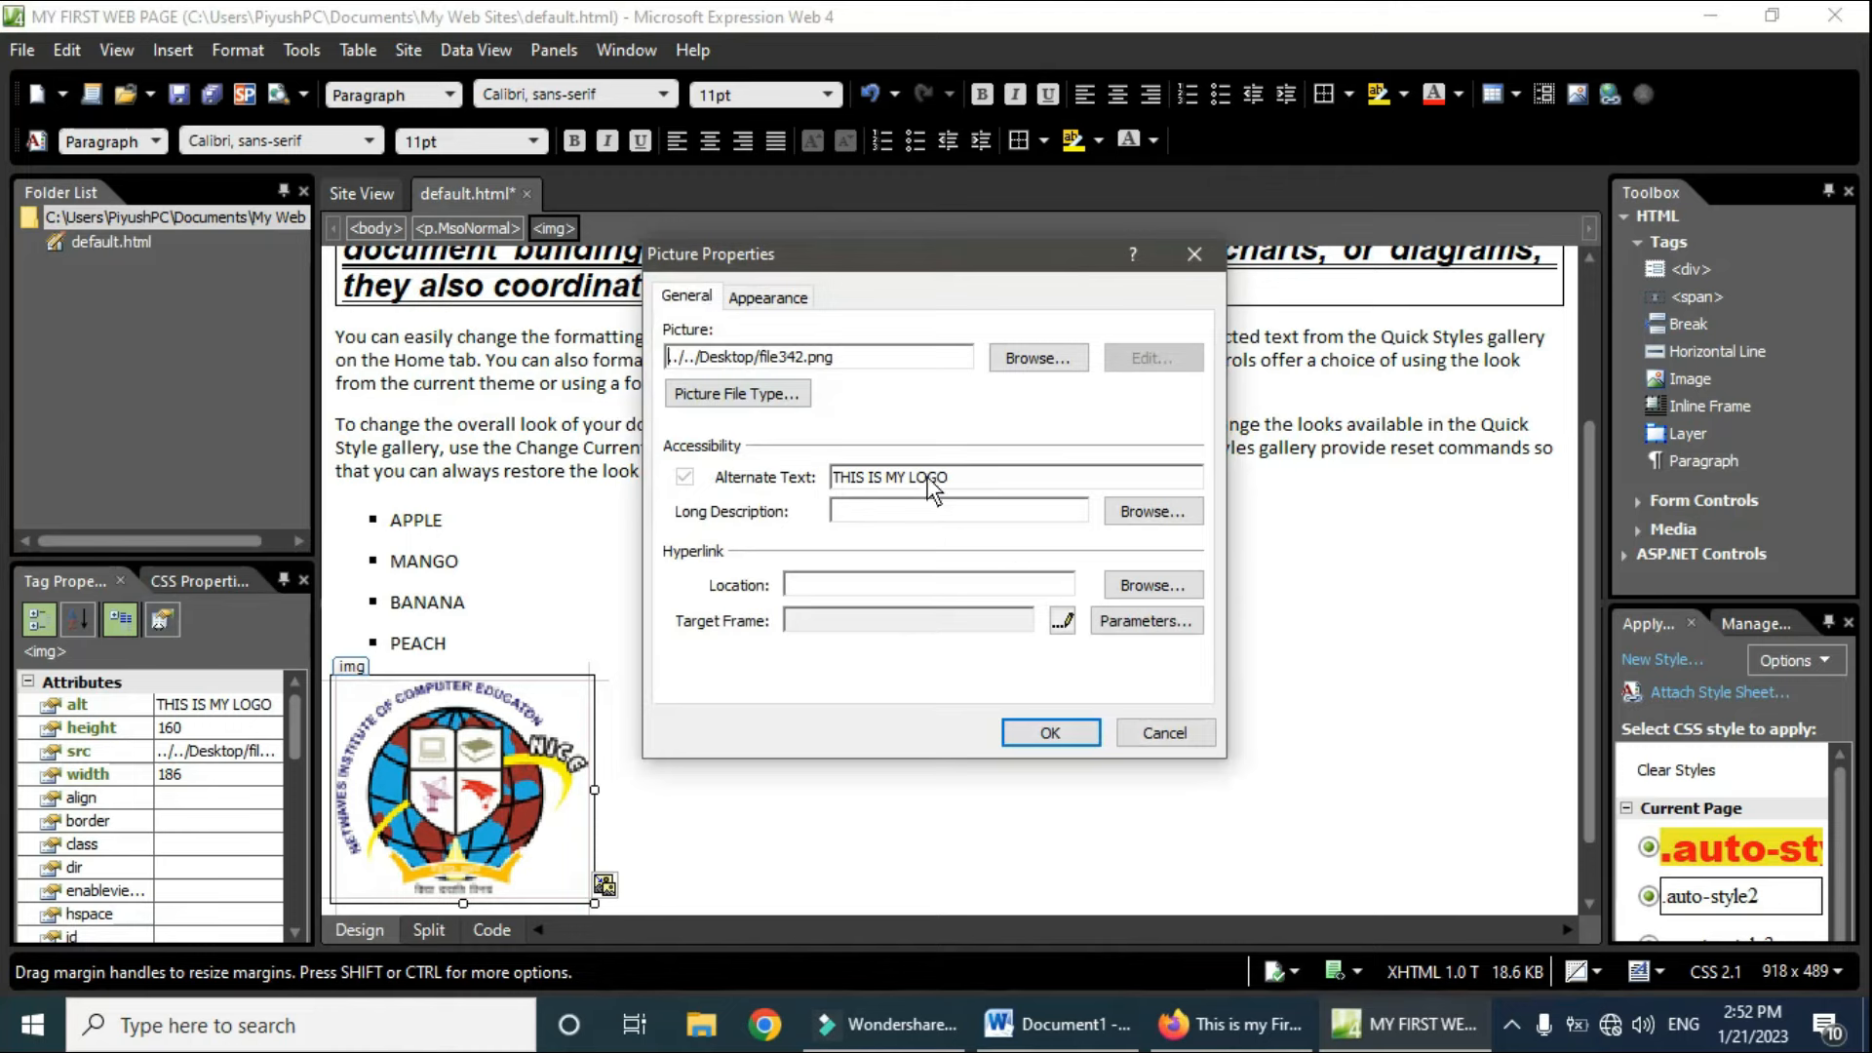
left_click(772, 298)
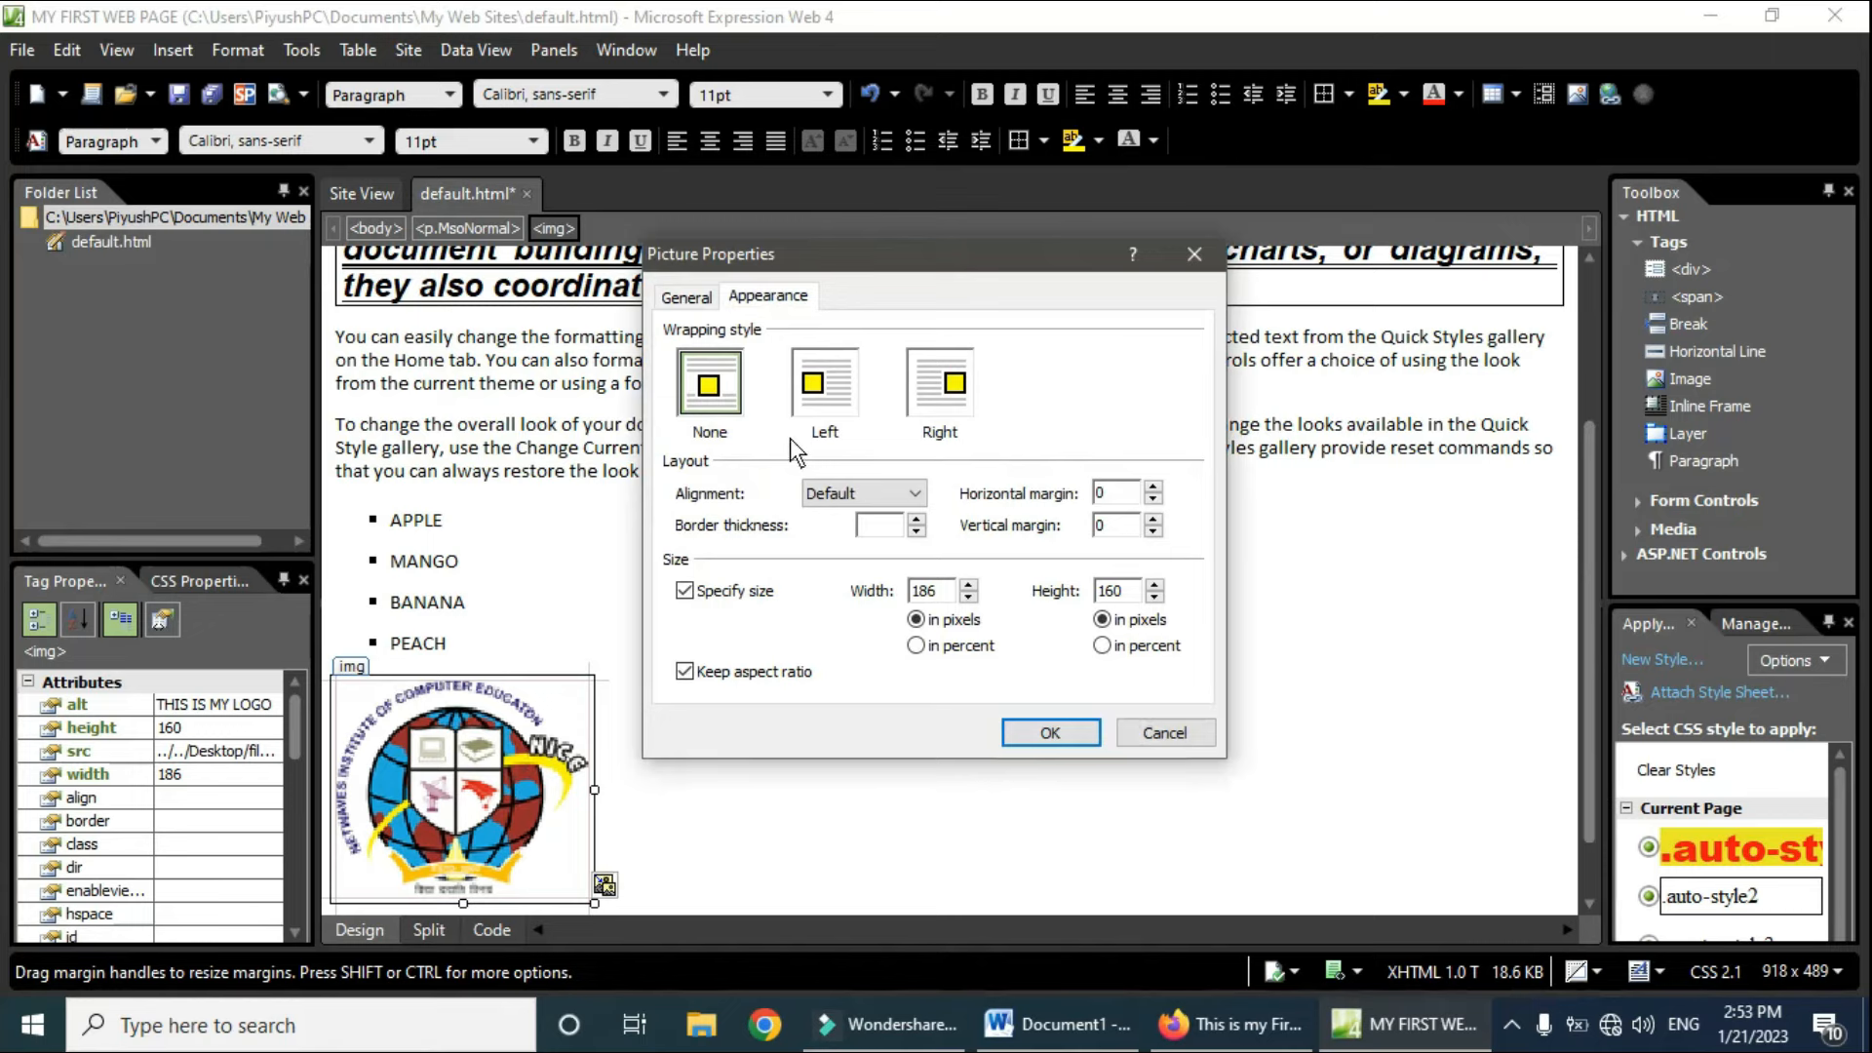
left_click(934, 419)
left_click(822, 421)
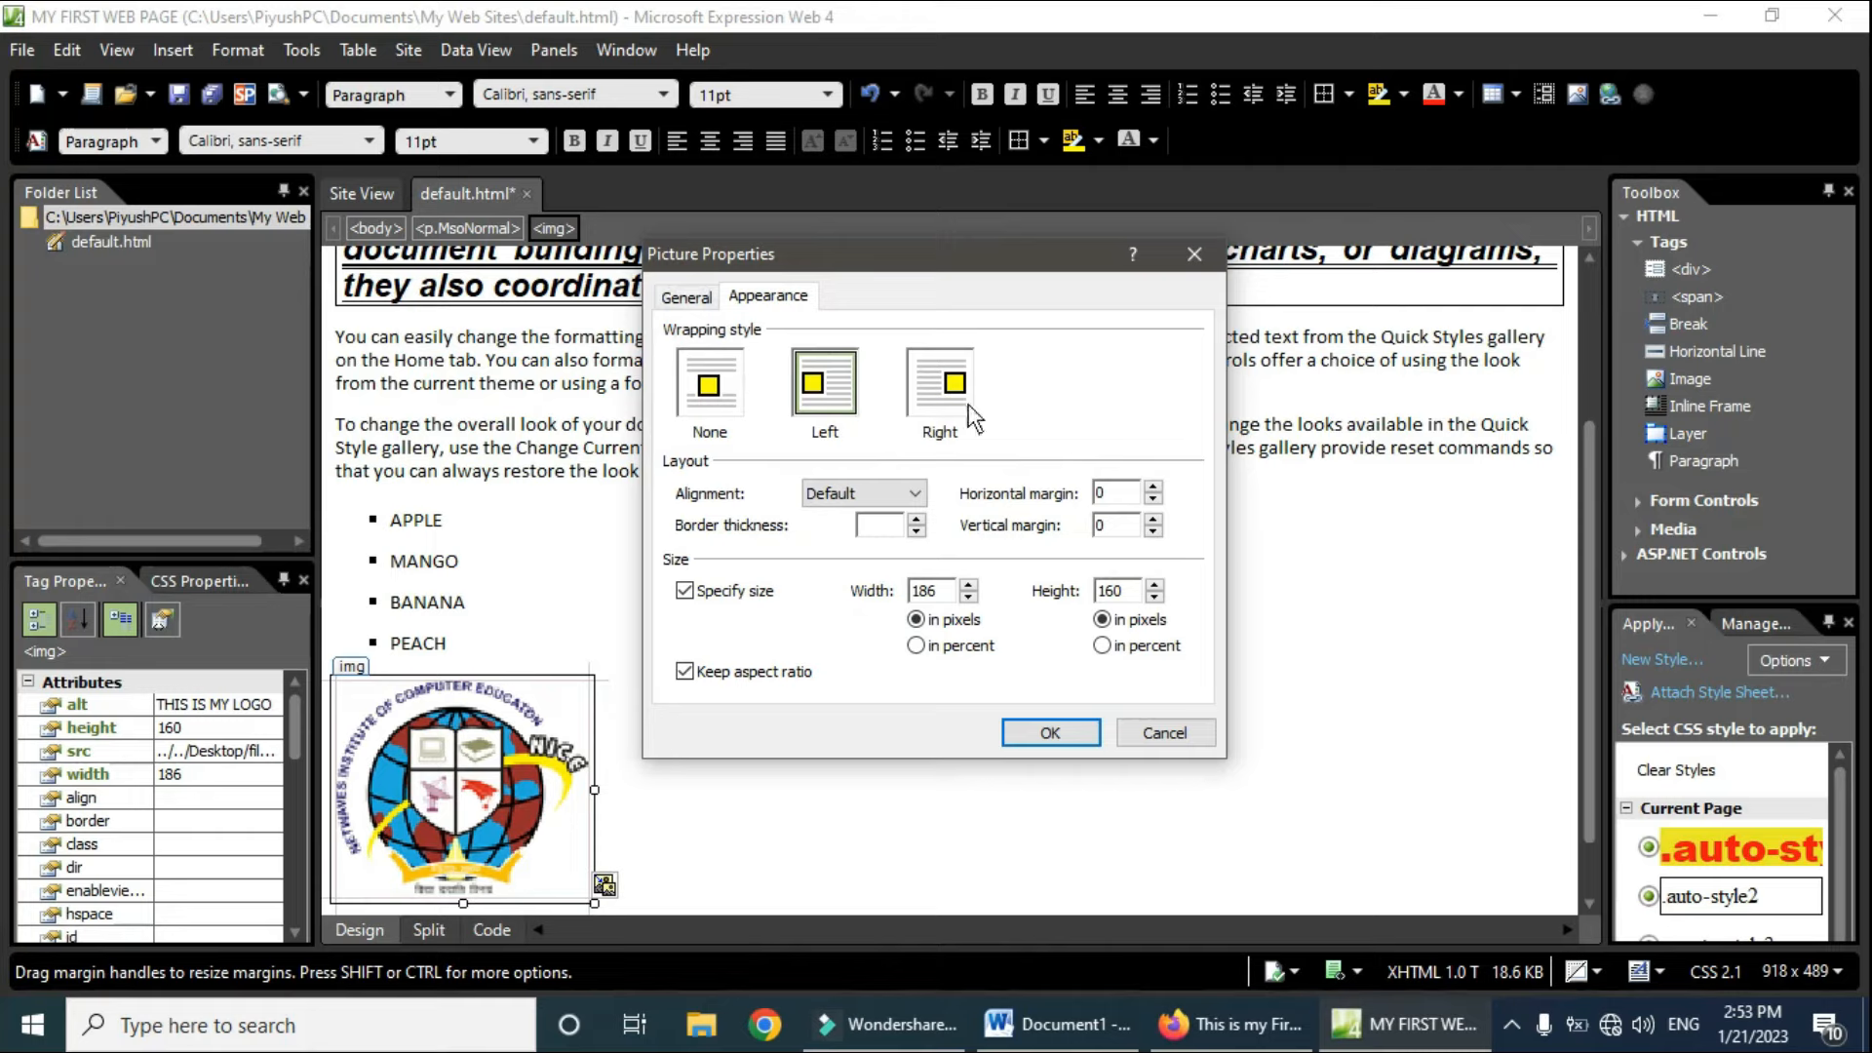
left_click(1066, 733)
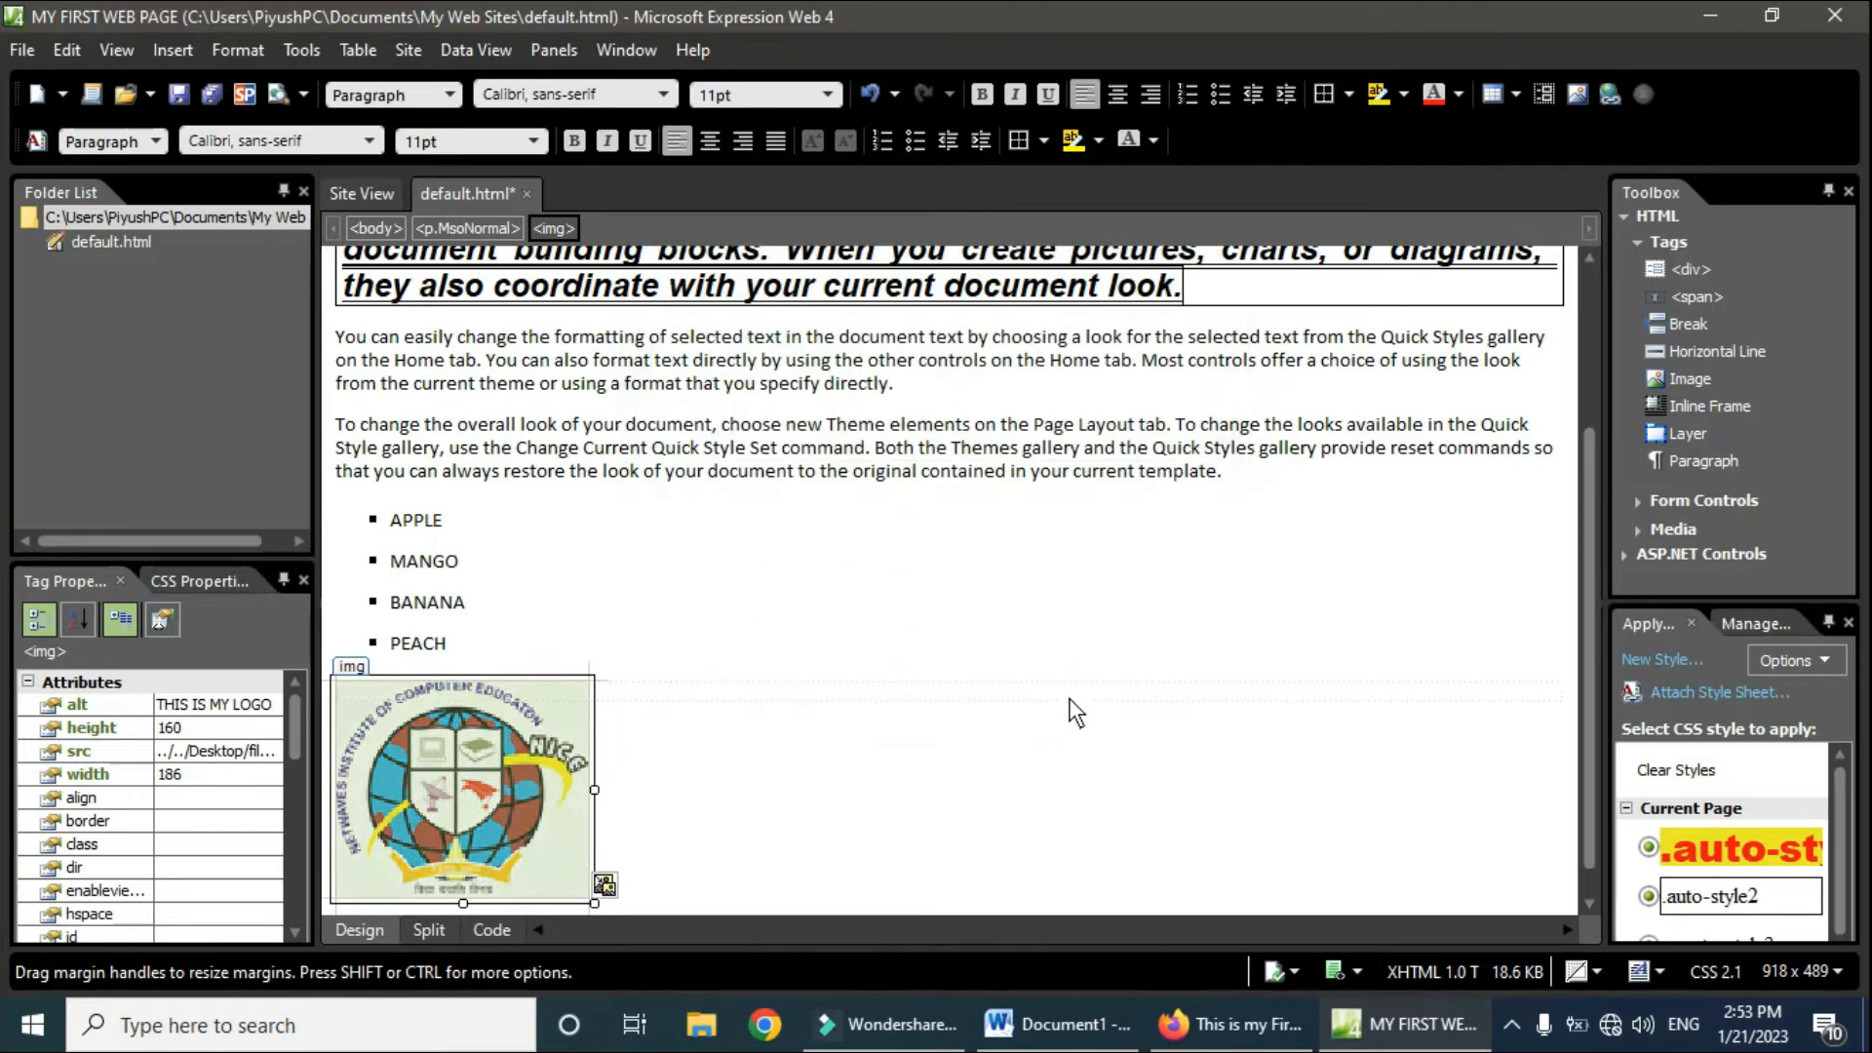
Step: Move the logo picture from below the fruit list to the start of the paragraph beginning "To change the overall look"
scroll(1248, 647, "up", 1)
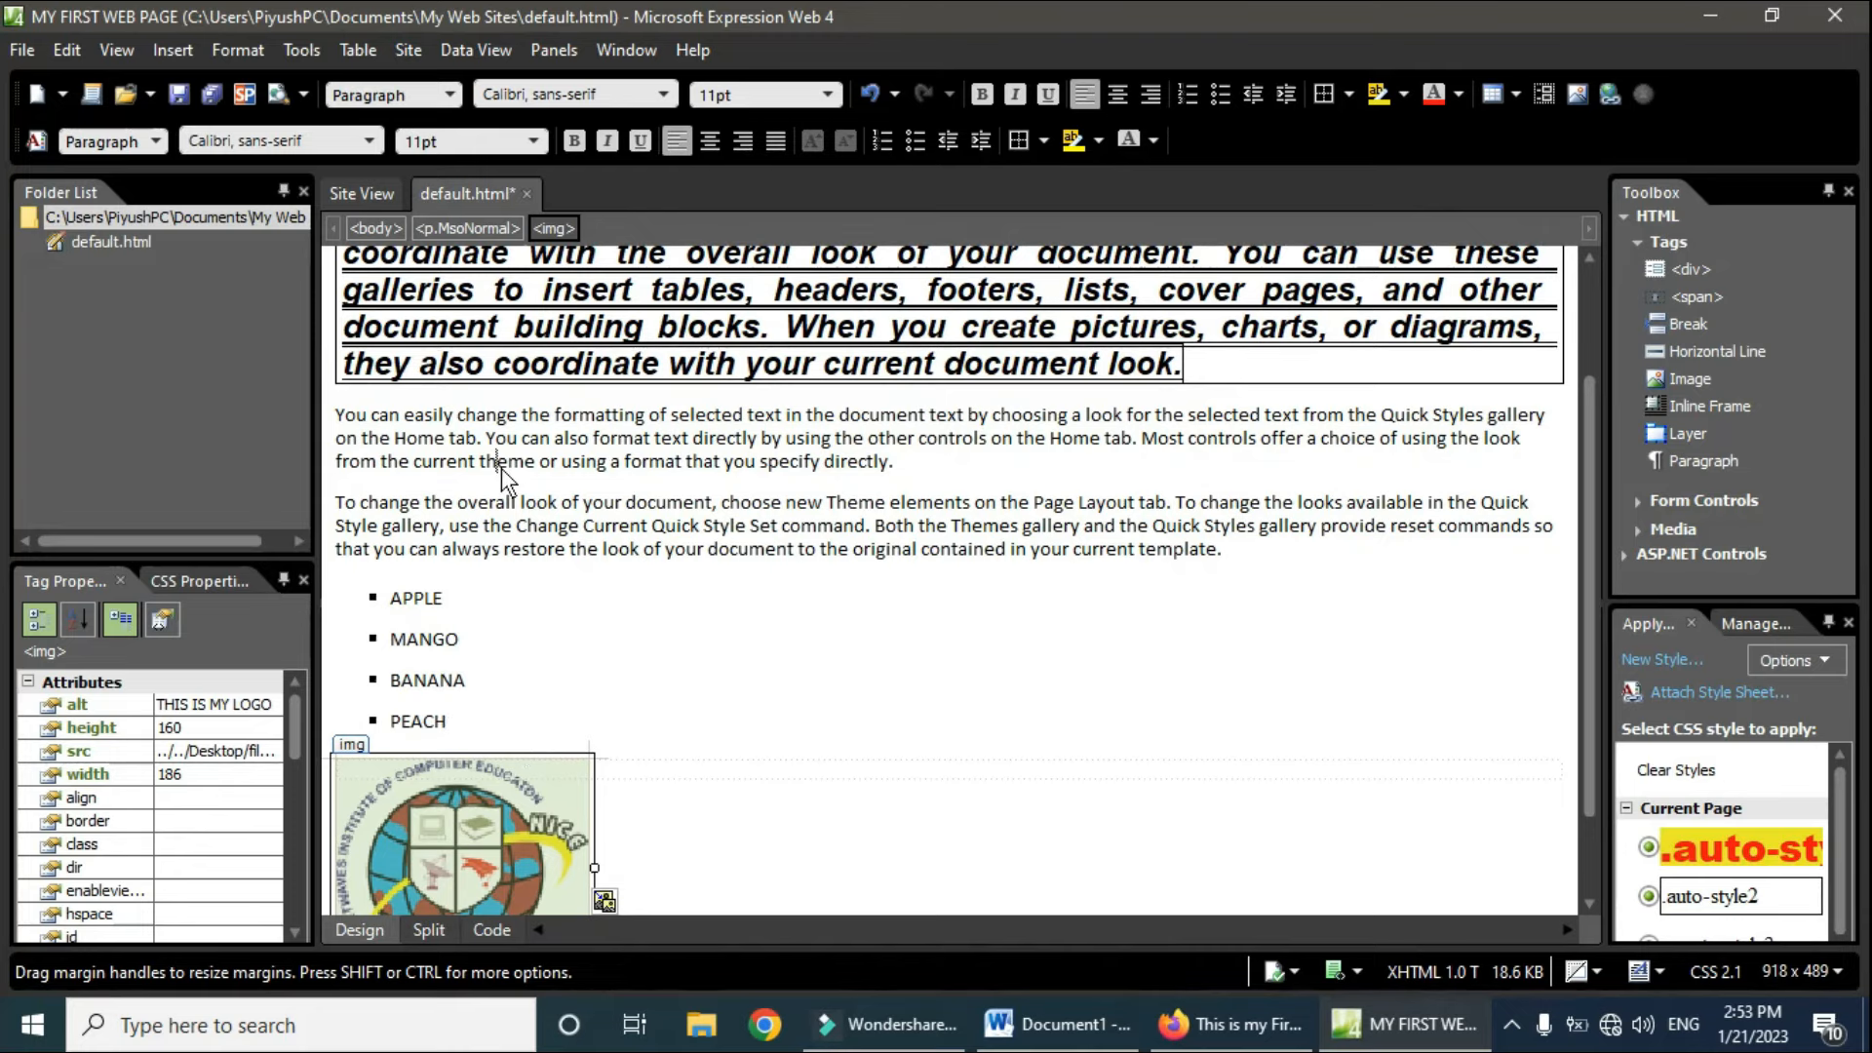
left_click_drag(509, 485, 511, 487)
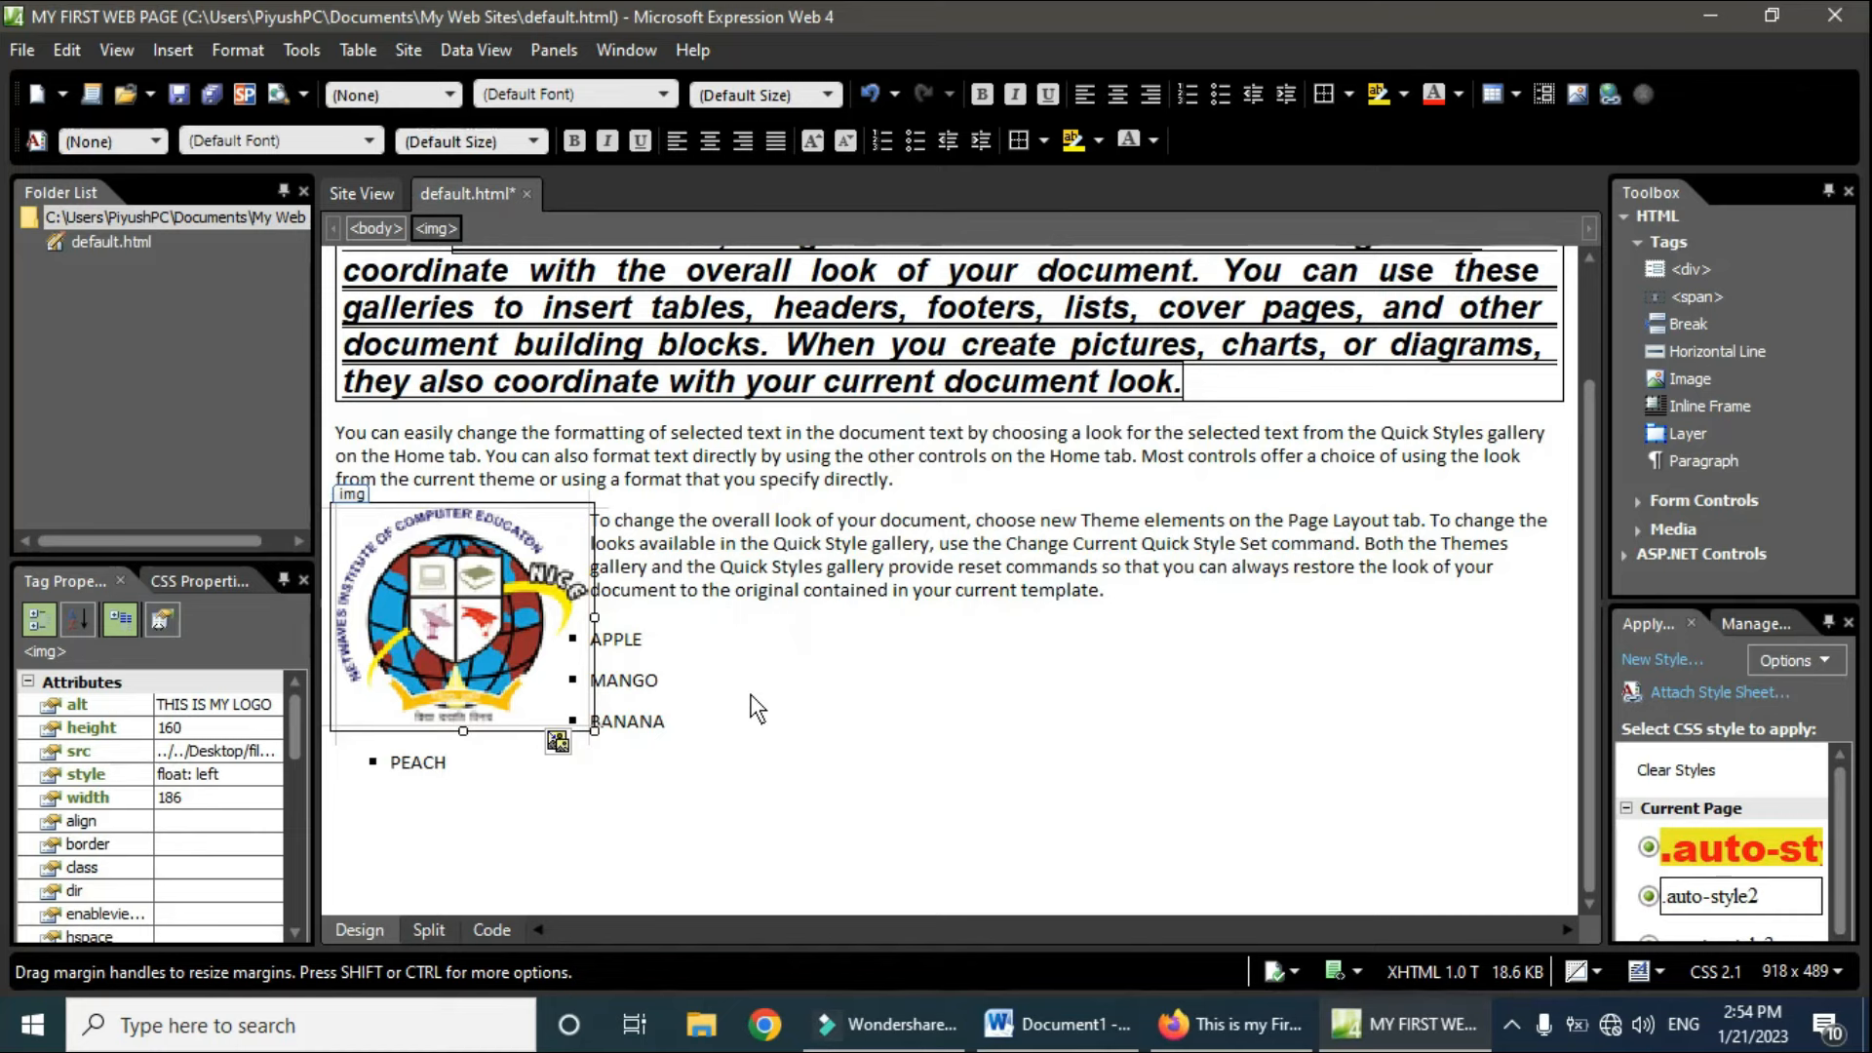
scroll(1260, 622, "up", 3)
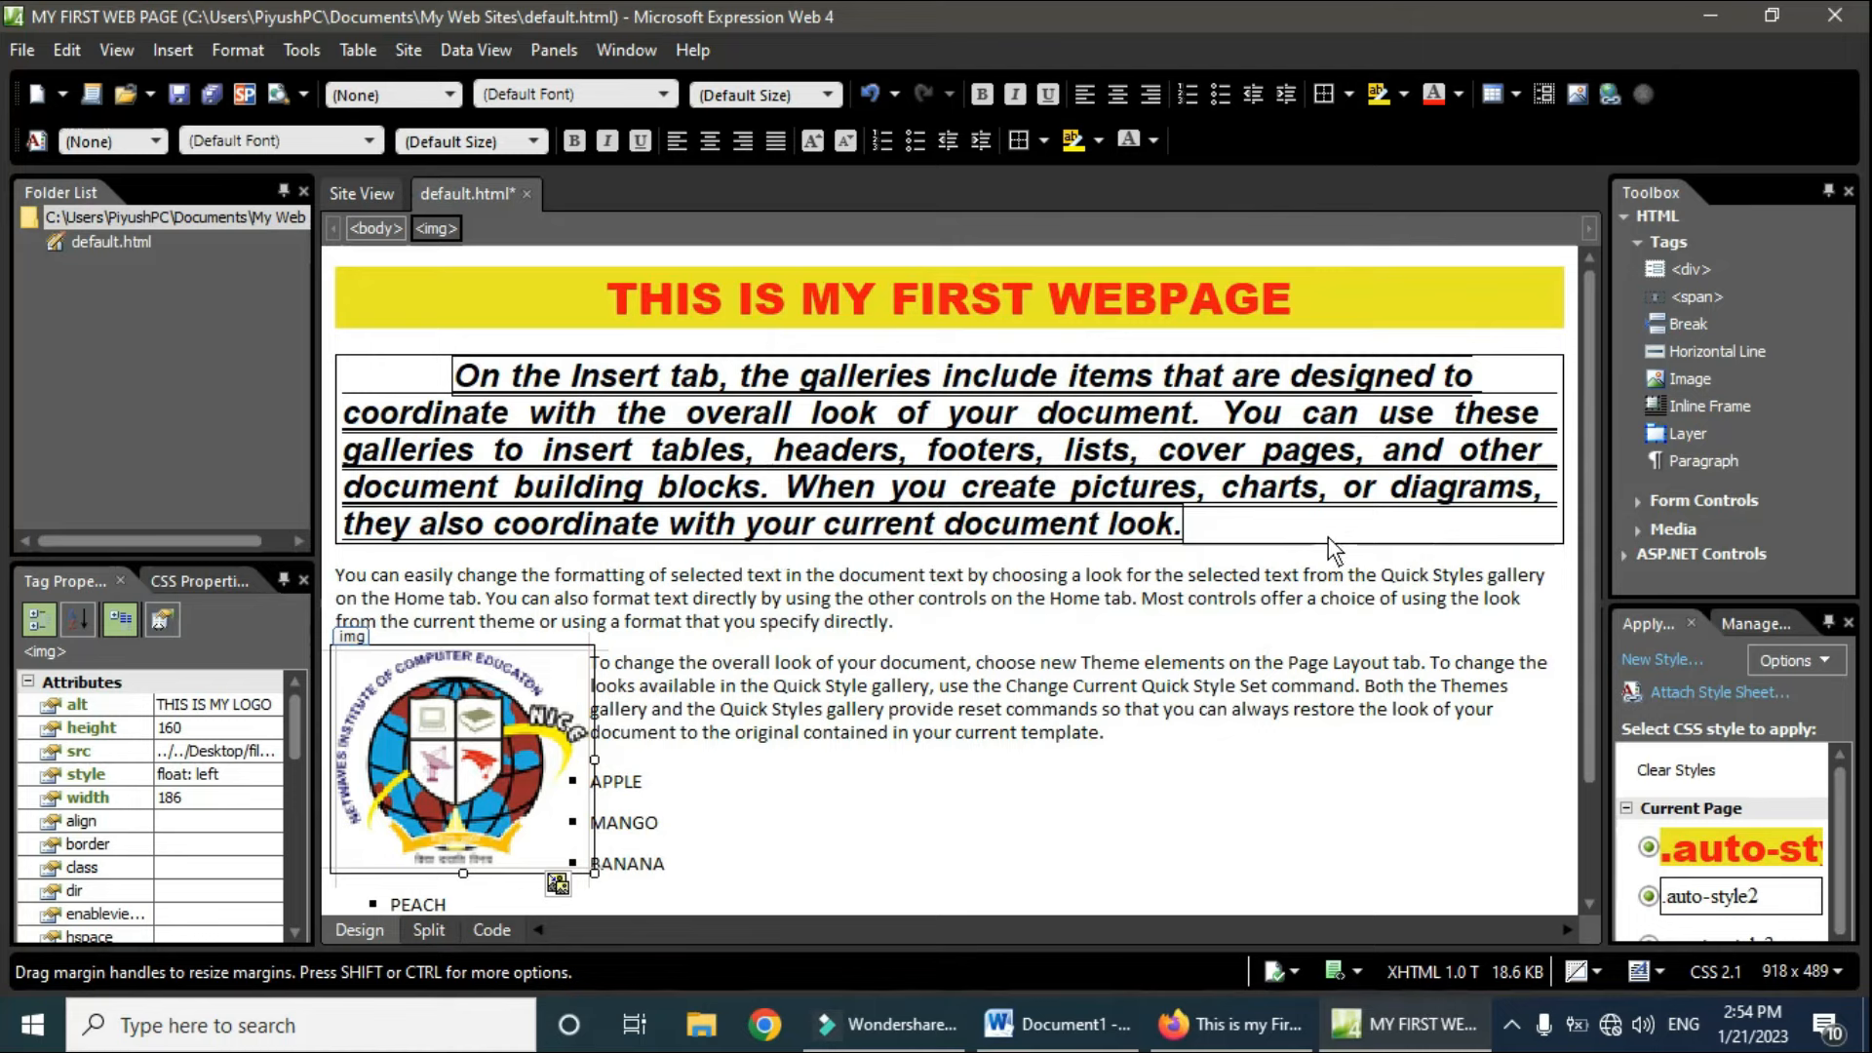
Step: Try starting a new paragraph before "headers" in the large bordered paragraph, and join the two parts again
key("ctrl+z")
left_click(780, 464)
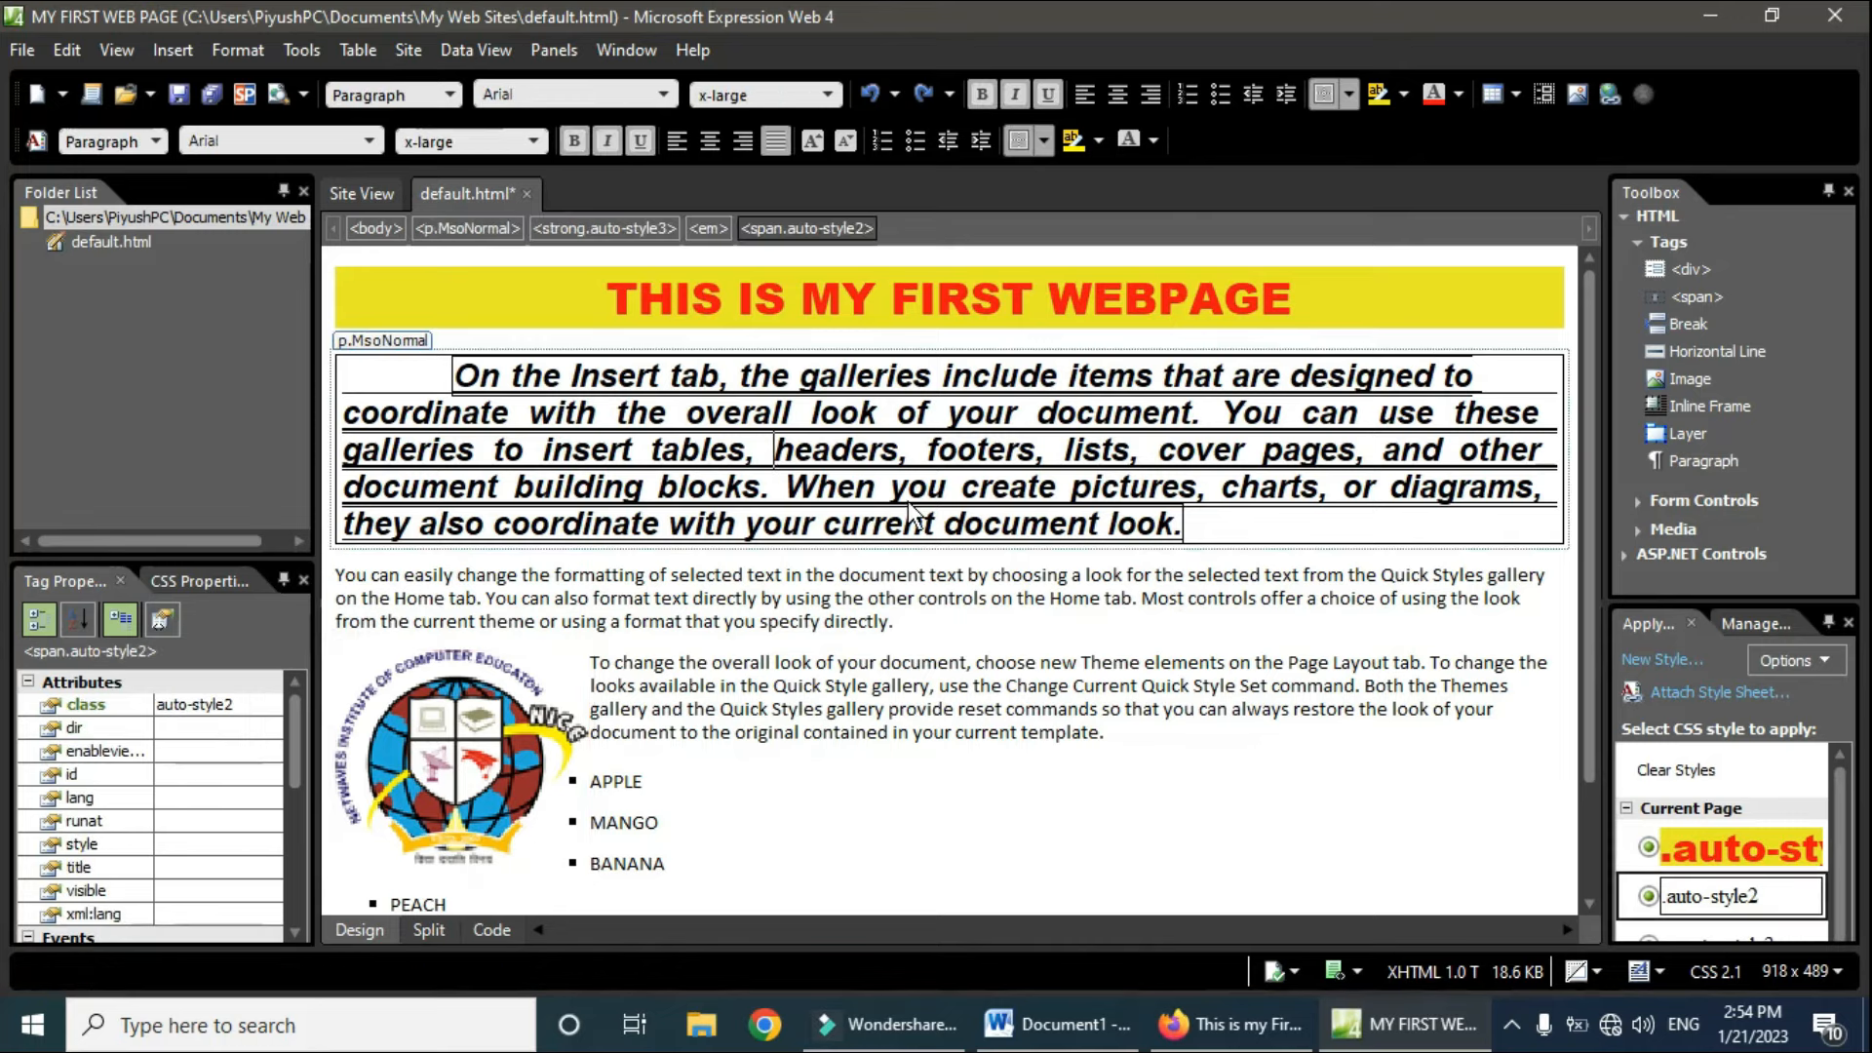
key("Return")
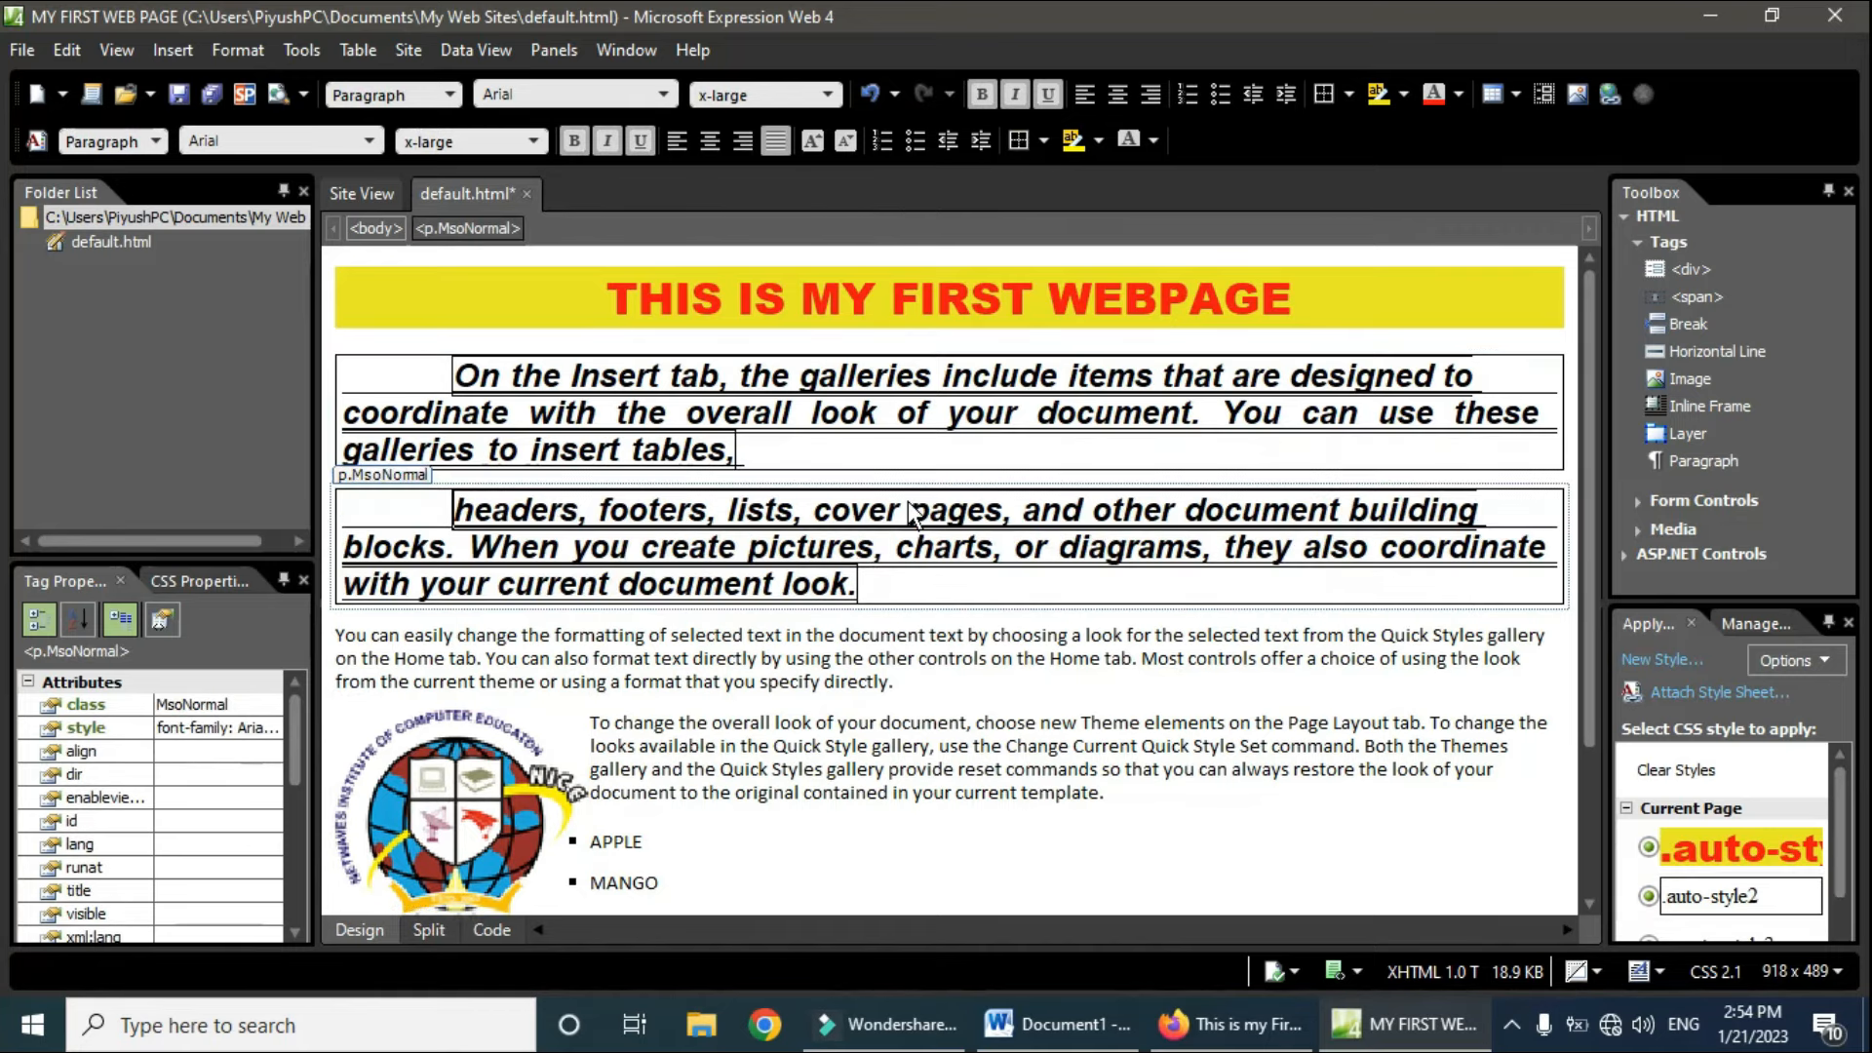
left_click(909, 468)
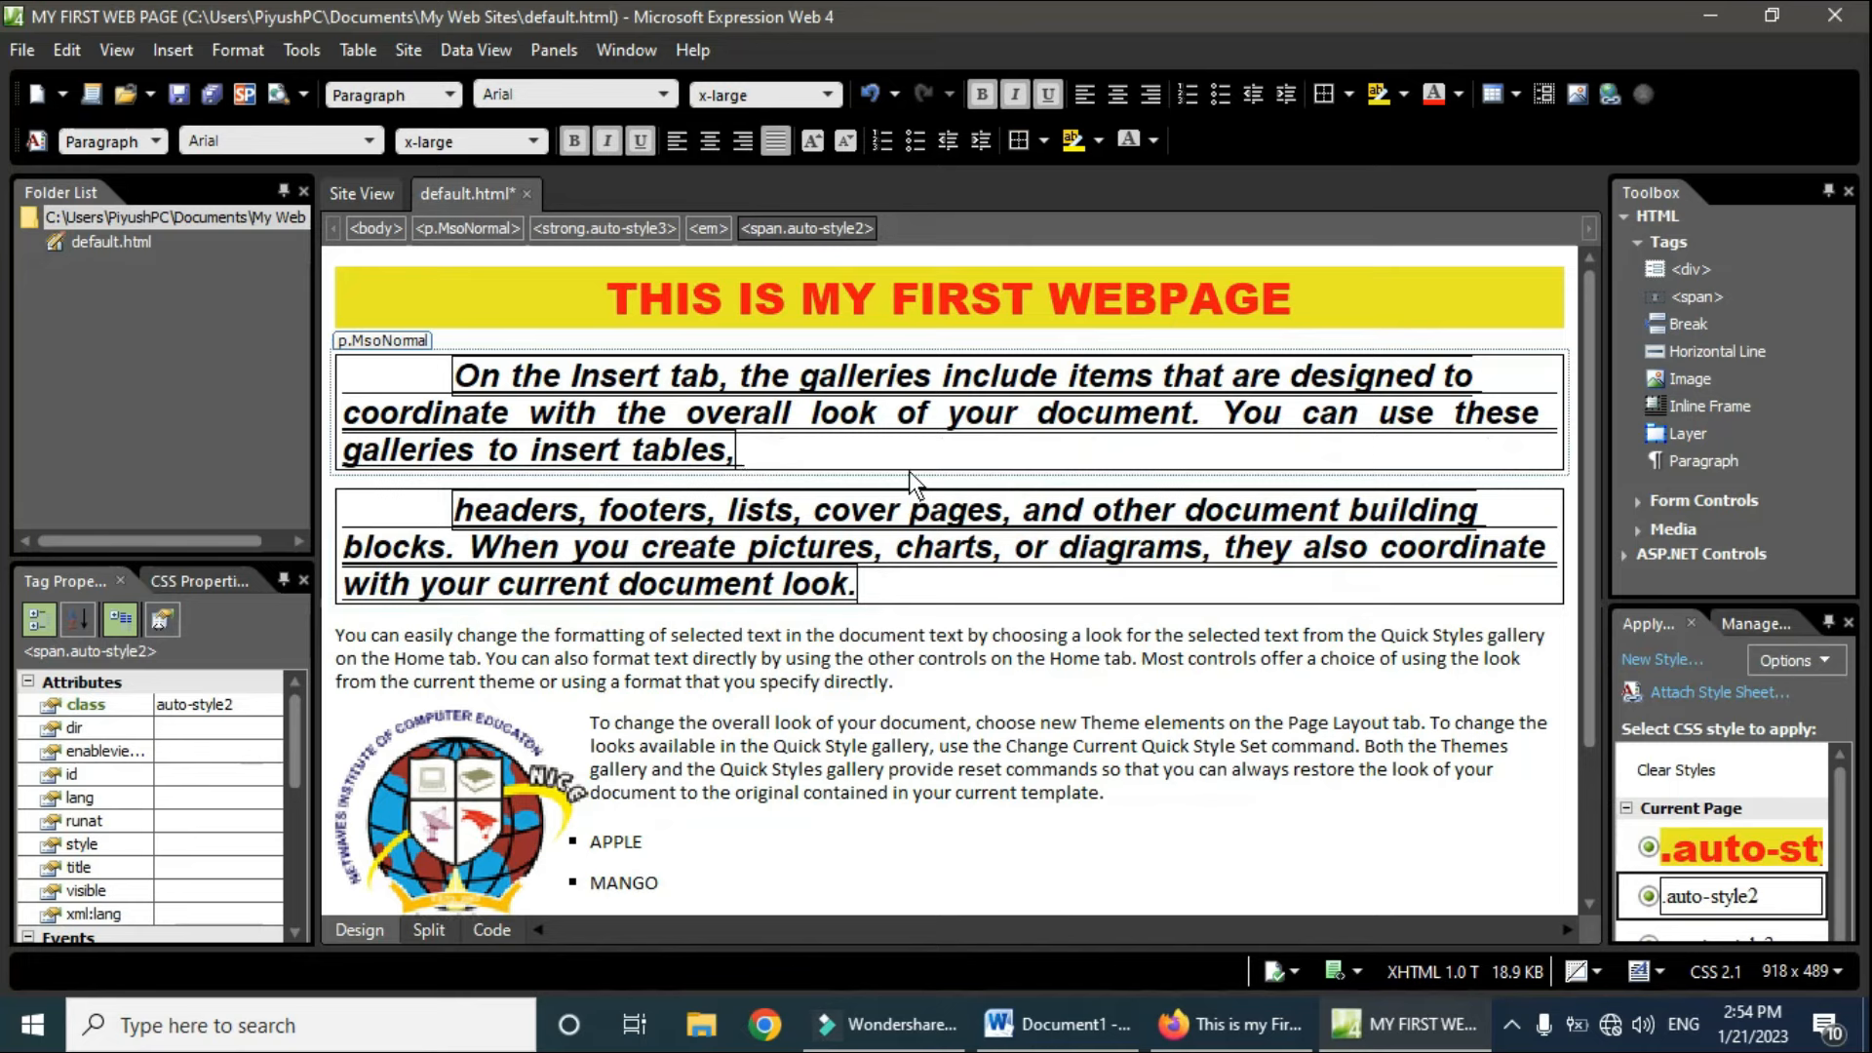
key("Delete")
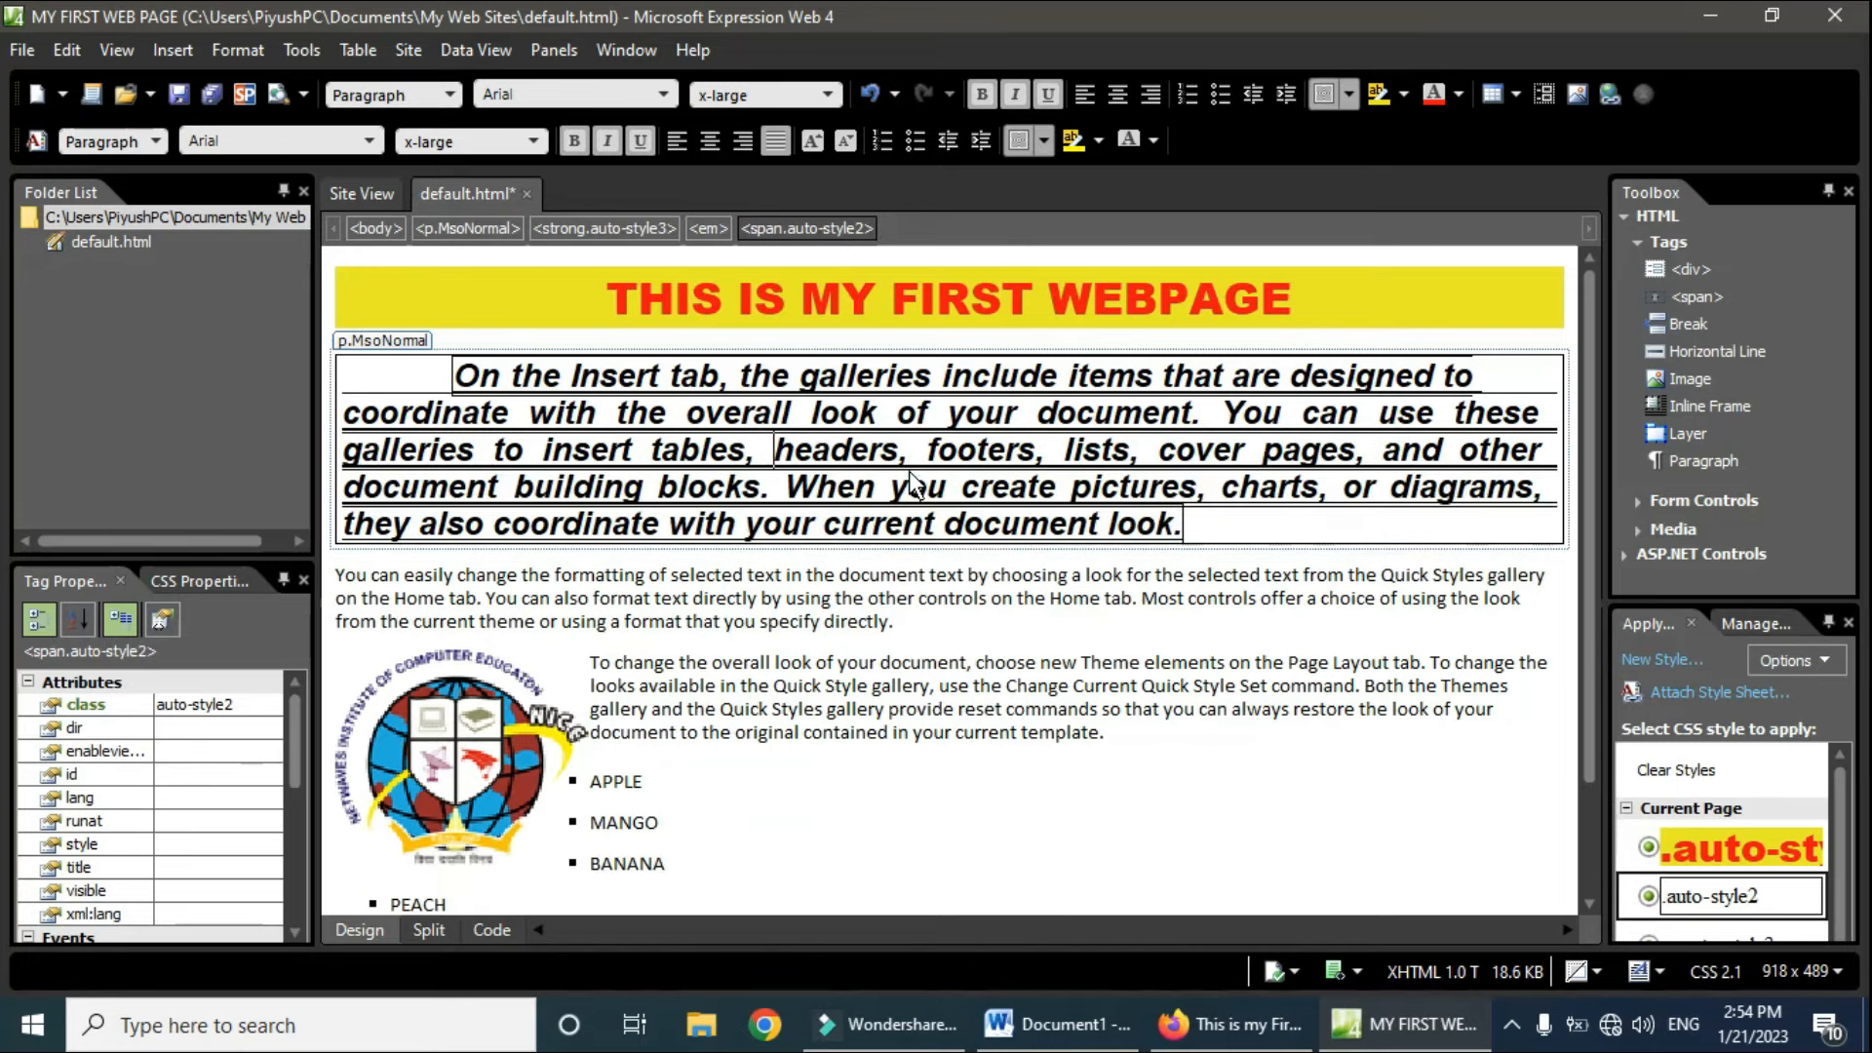
Step: Insert Break tags before "headers" and before "or diagrams" in the large bordered paragraph
double_click(1680, 326)
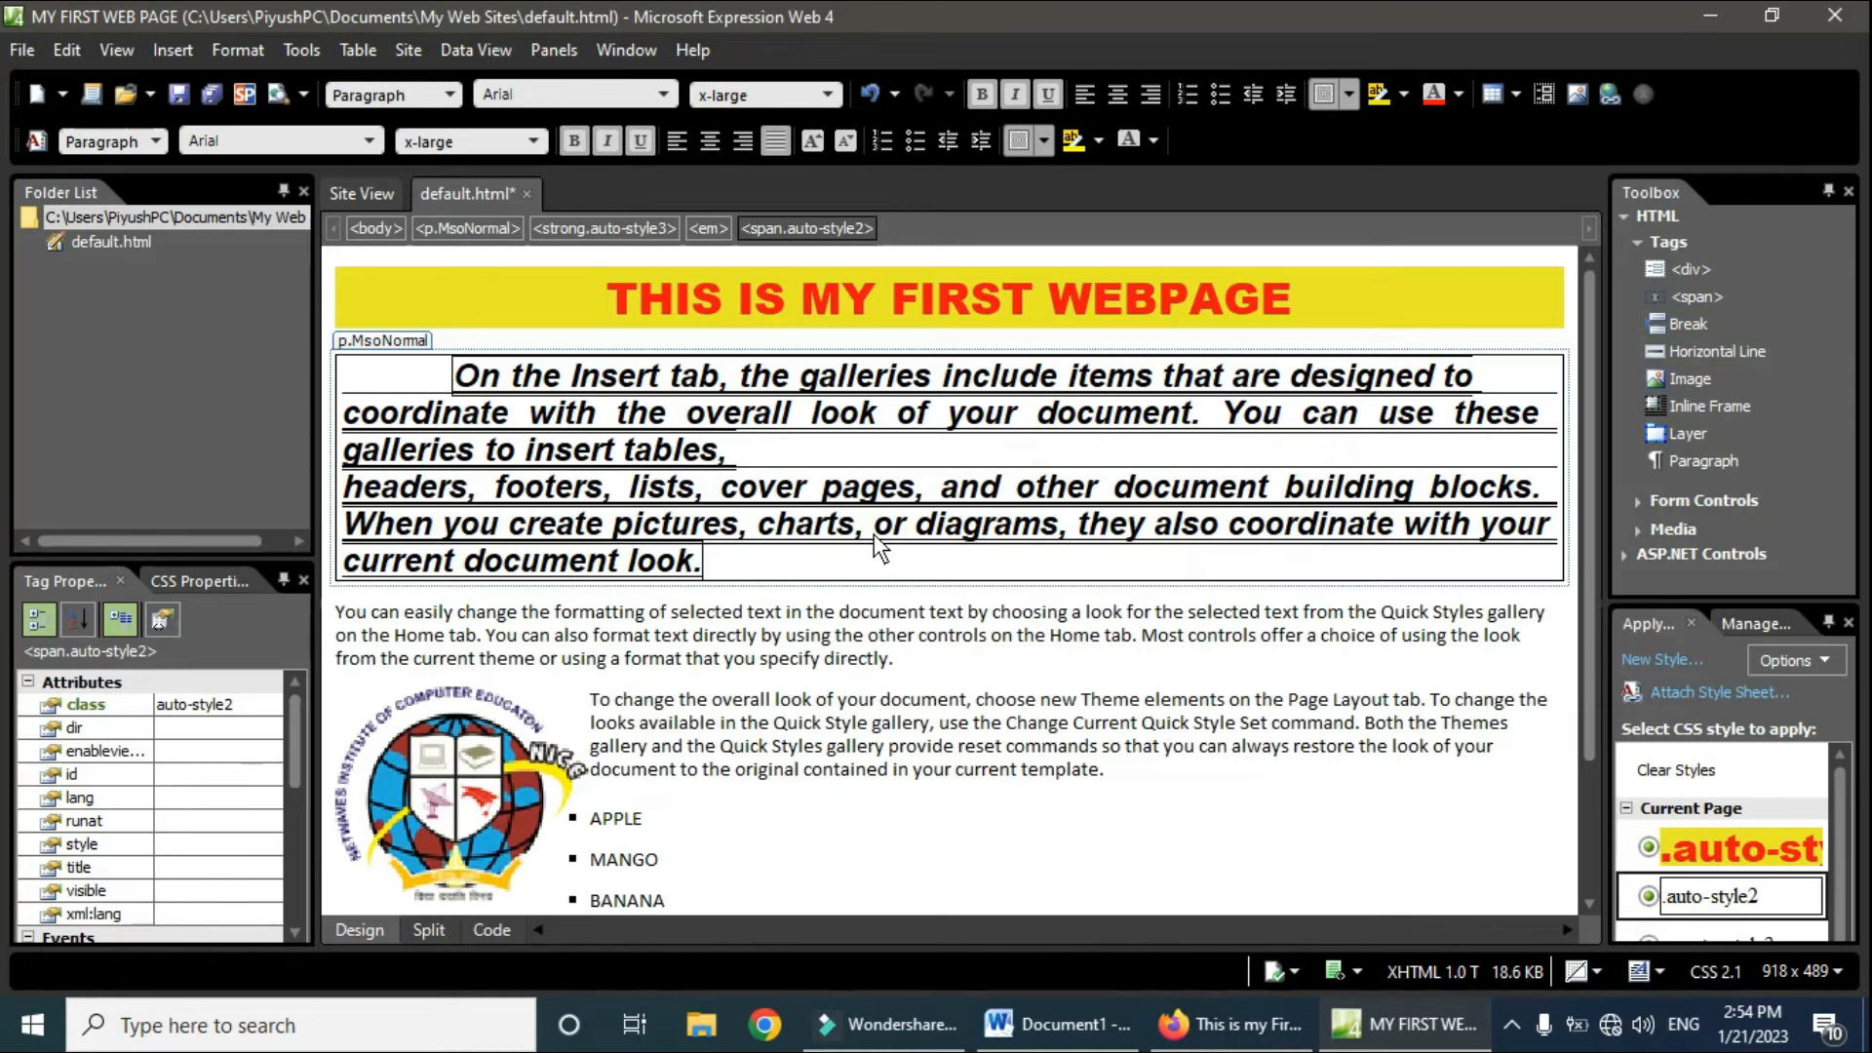
left_click(968, 571)
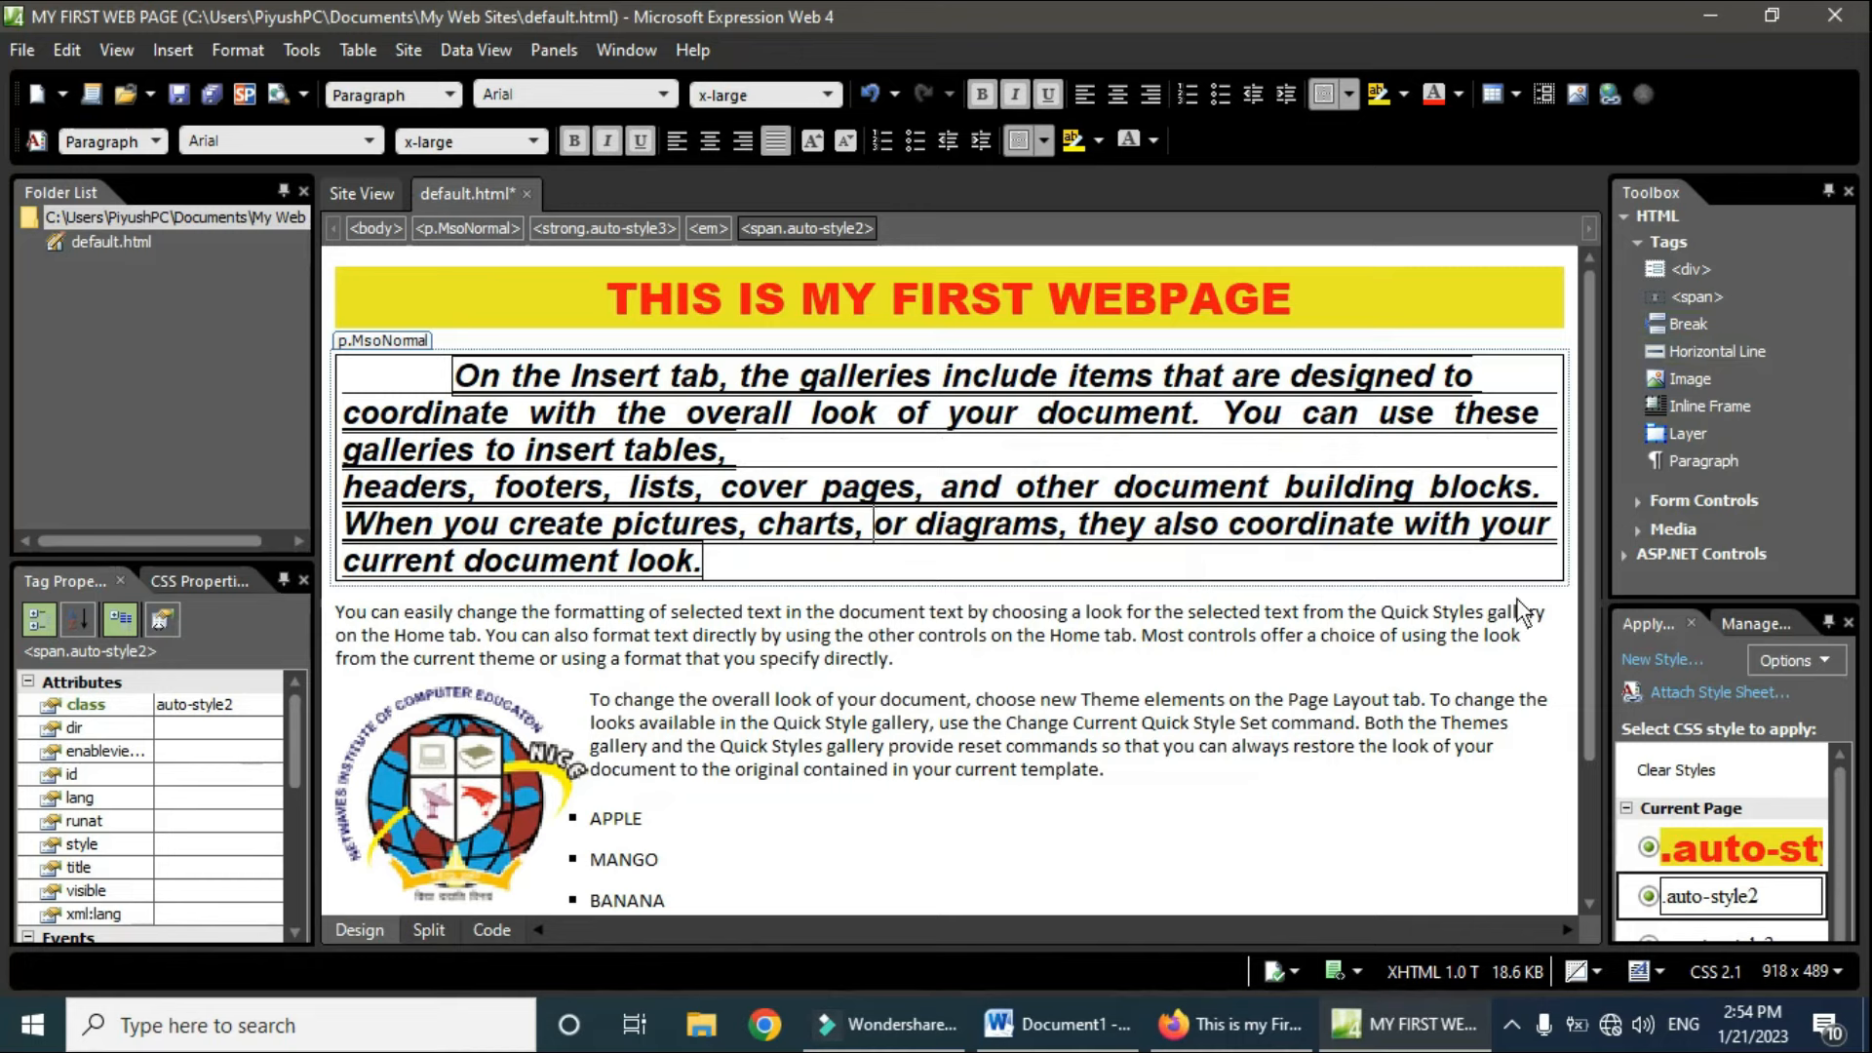
double_click(1698, 330)
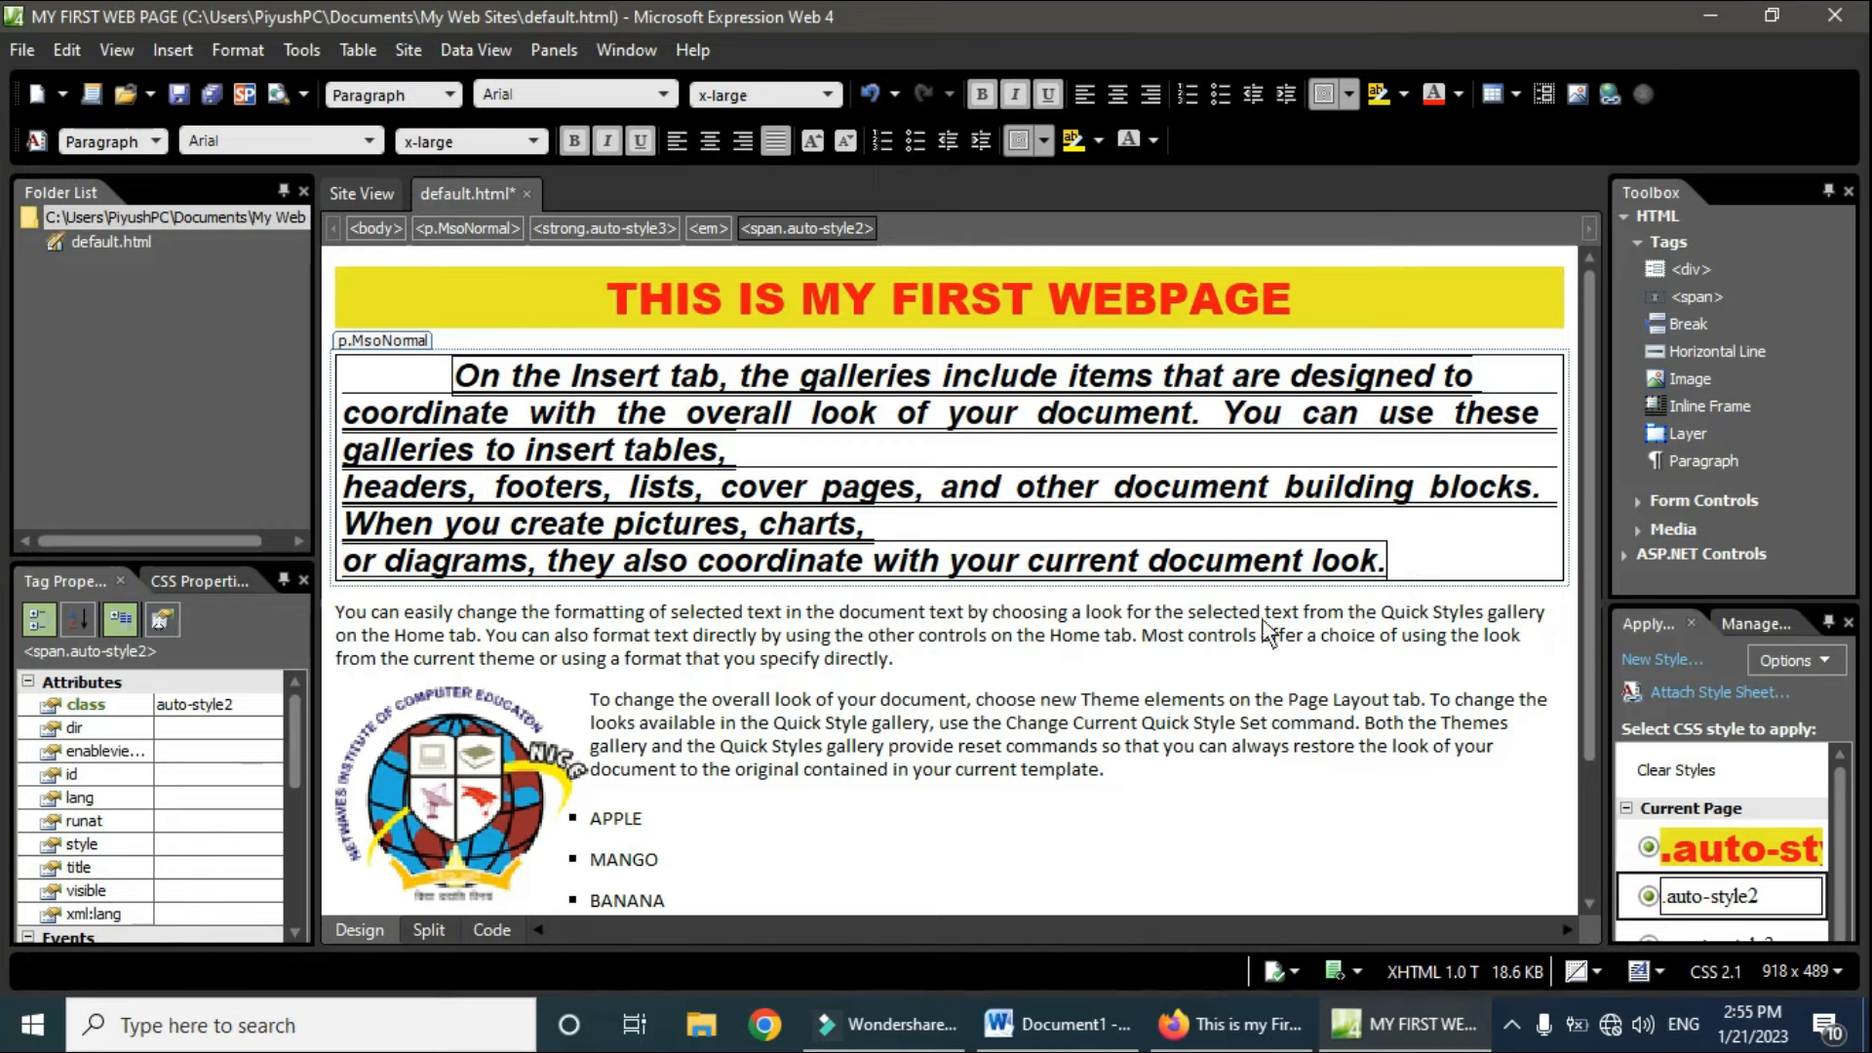
left_click(1075, 683)
left_click(996, 661)
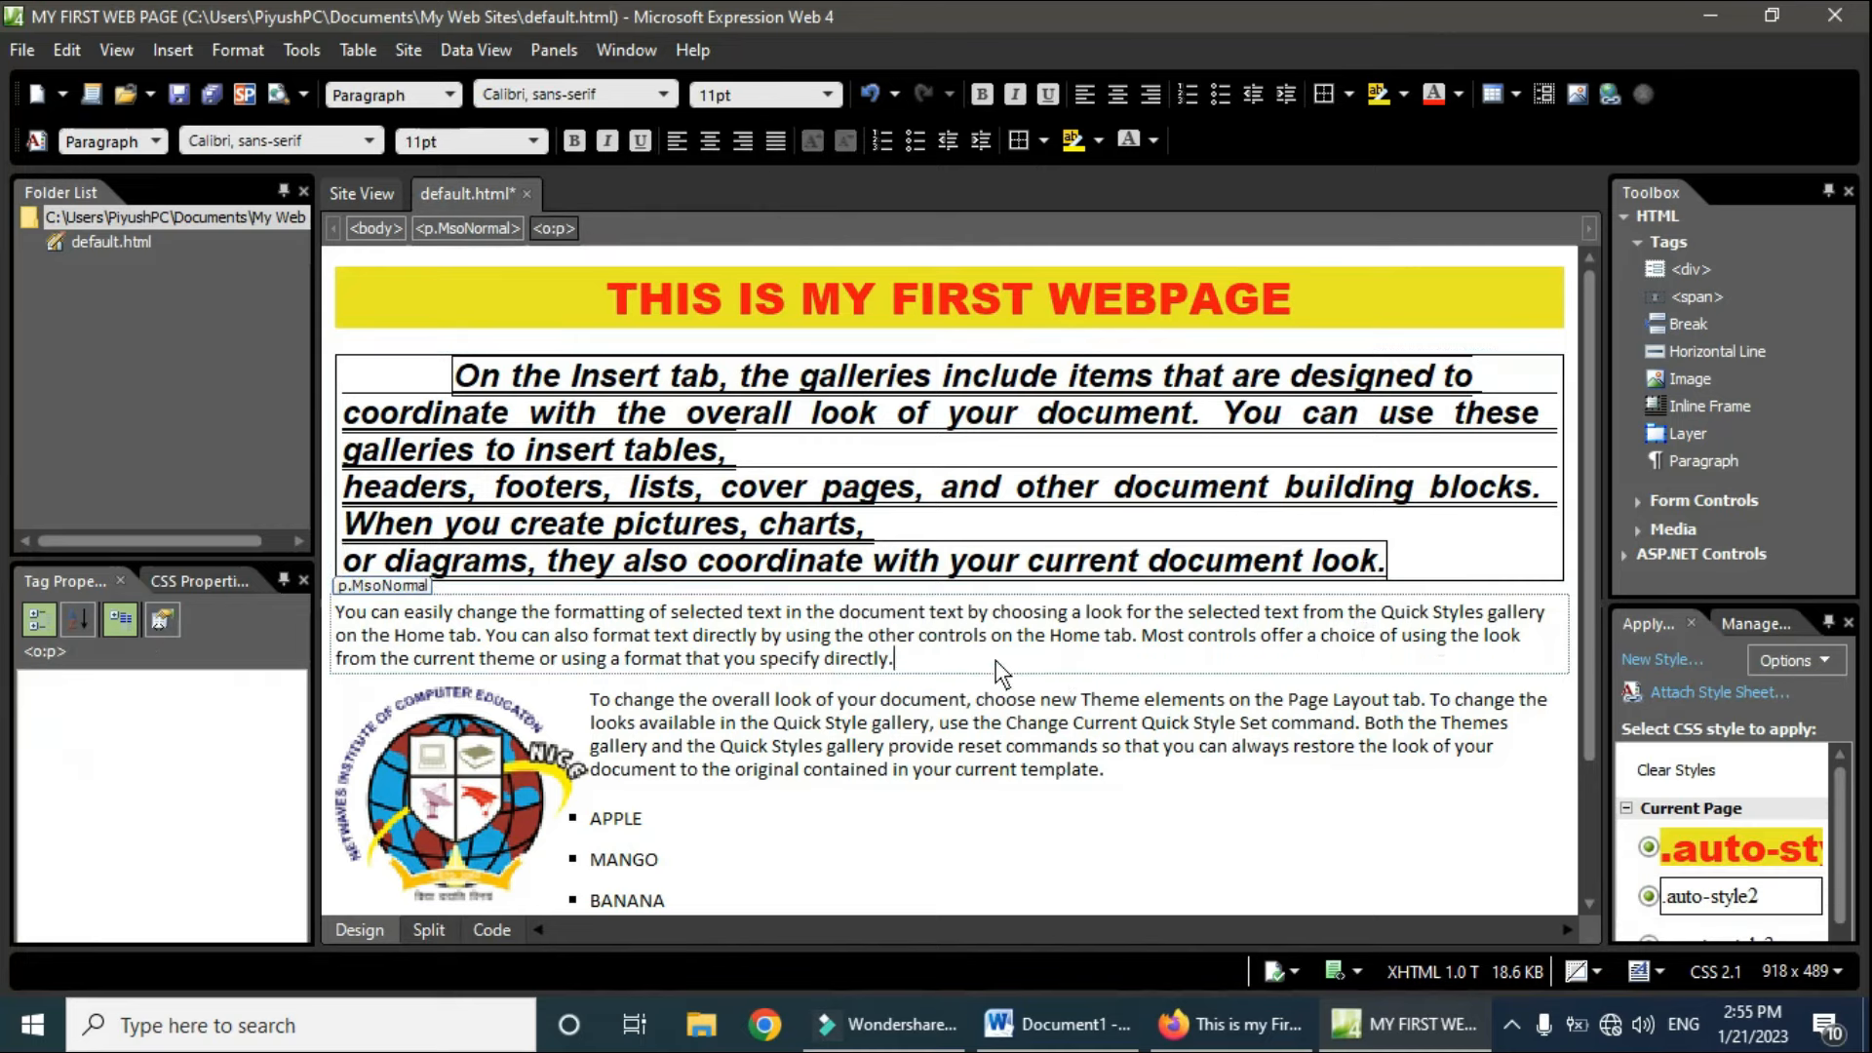
Step: Add two blank paragraphs after the paragraph ending "specify directly." and insert a Horizontal Line there
key("Return")
key("Return")
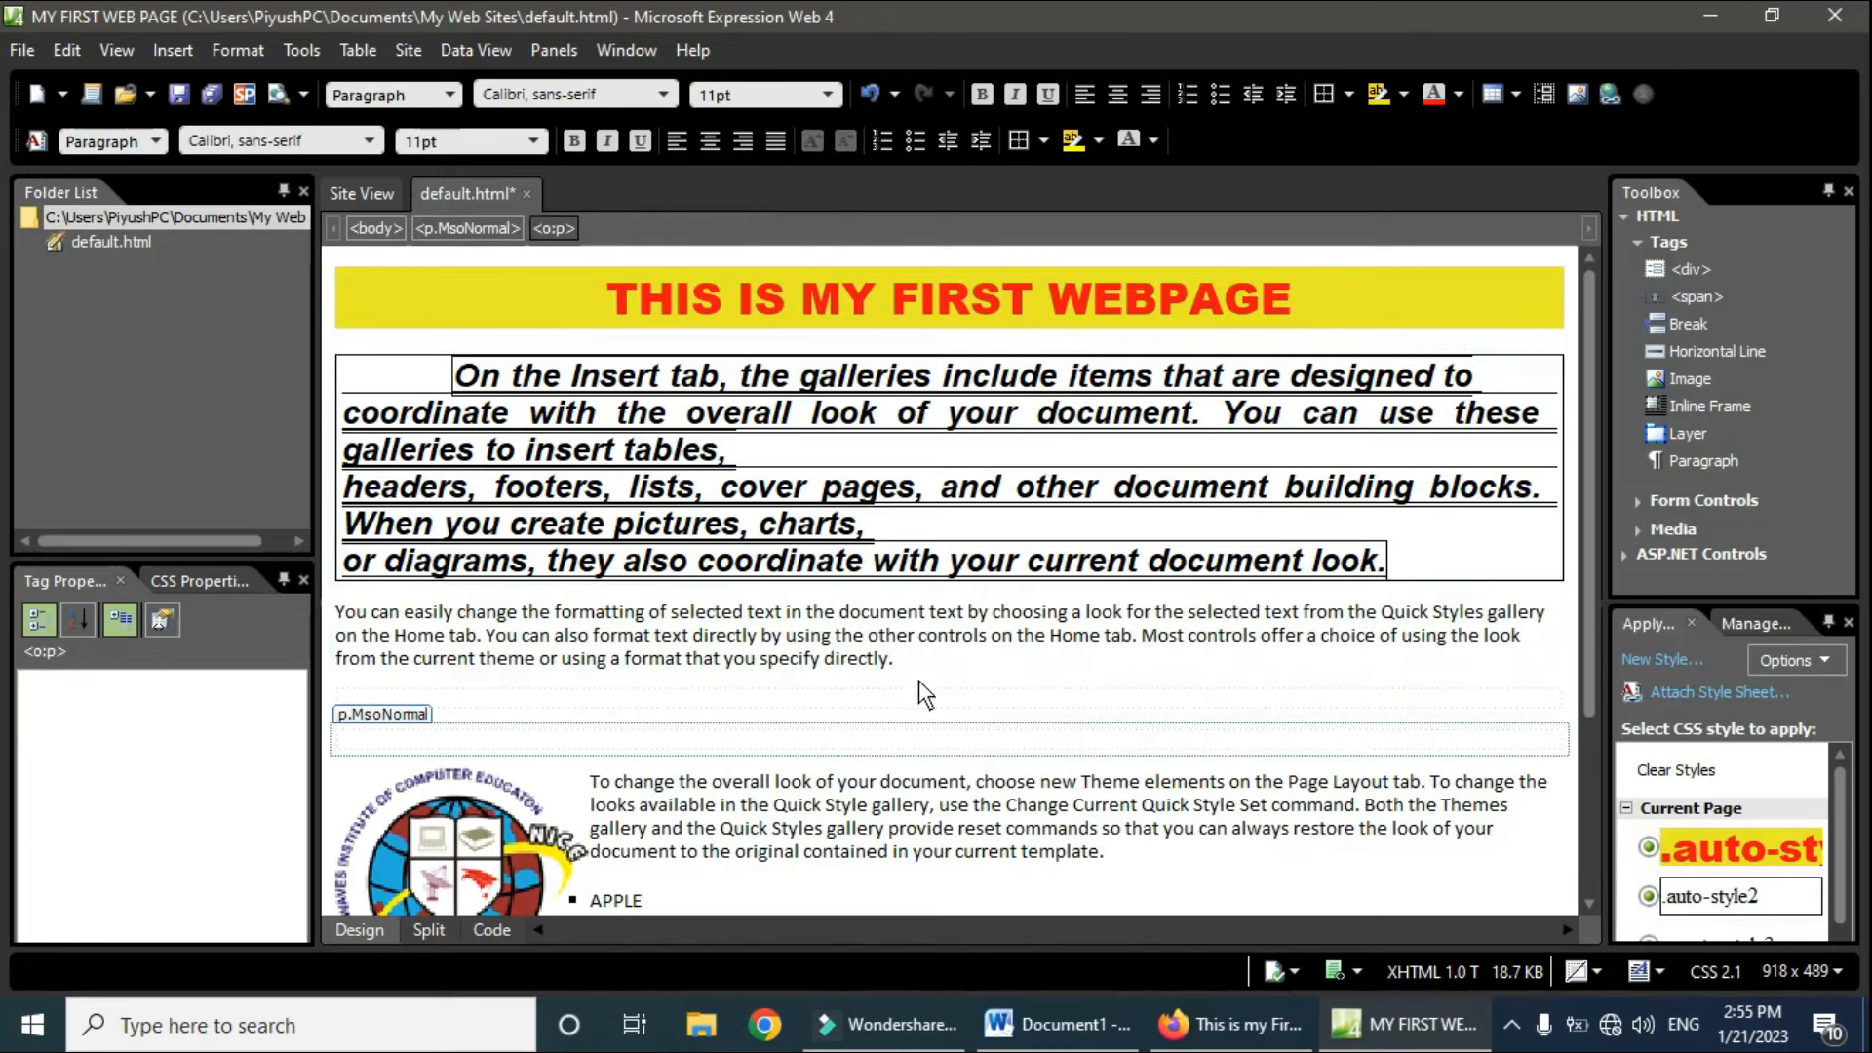
left_click(511, 698)
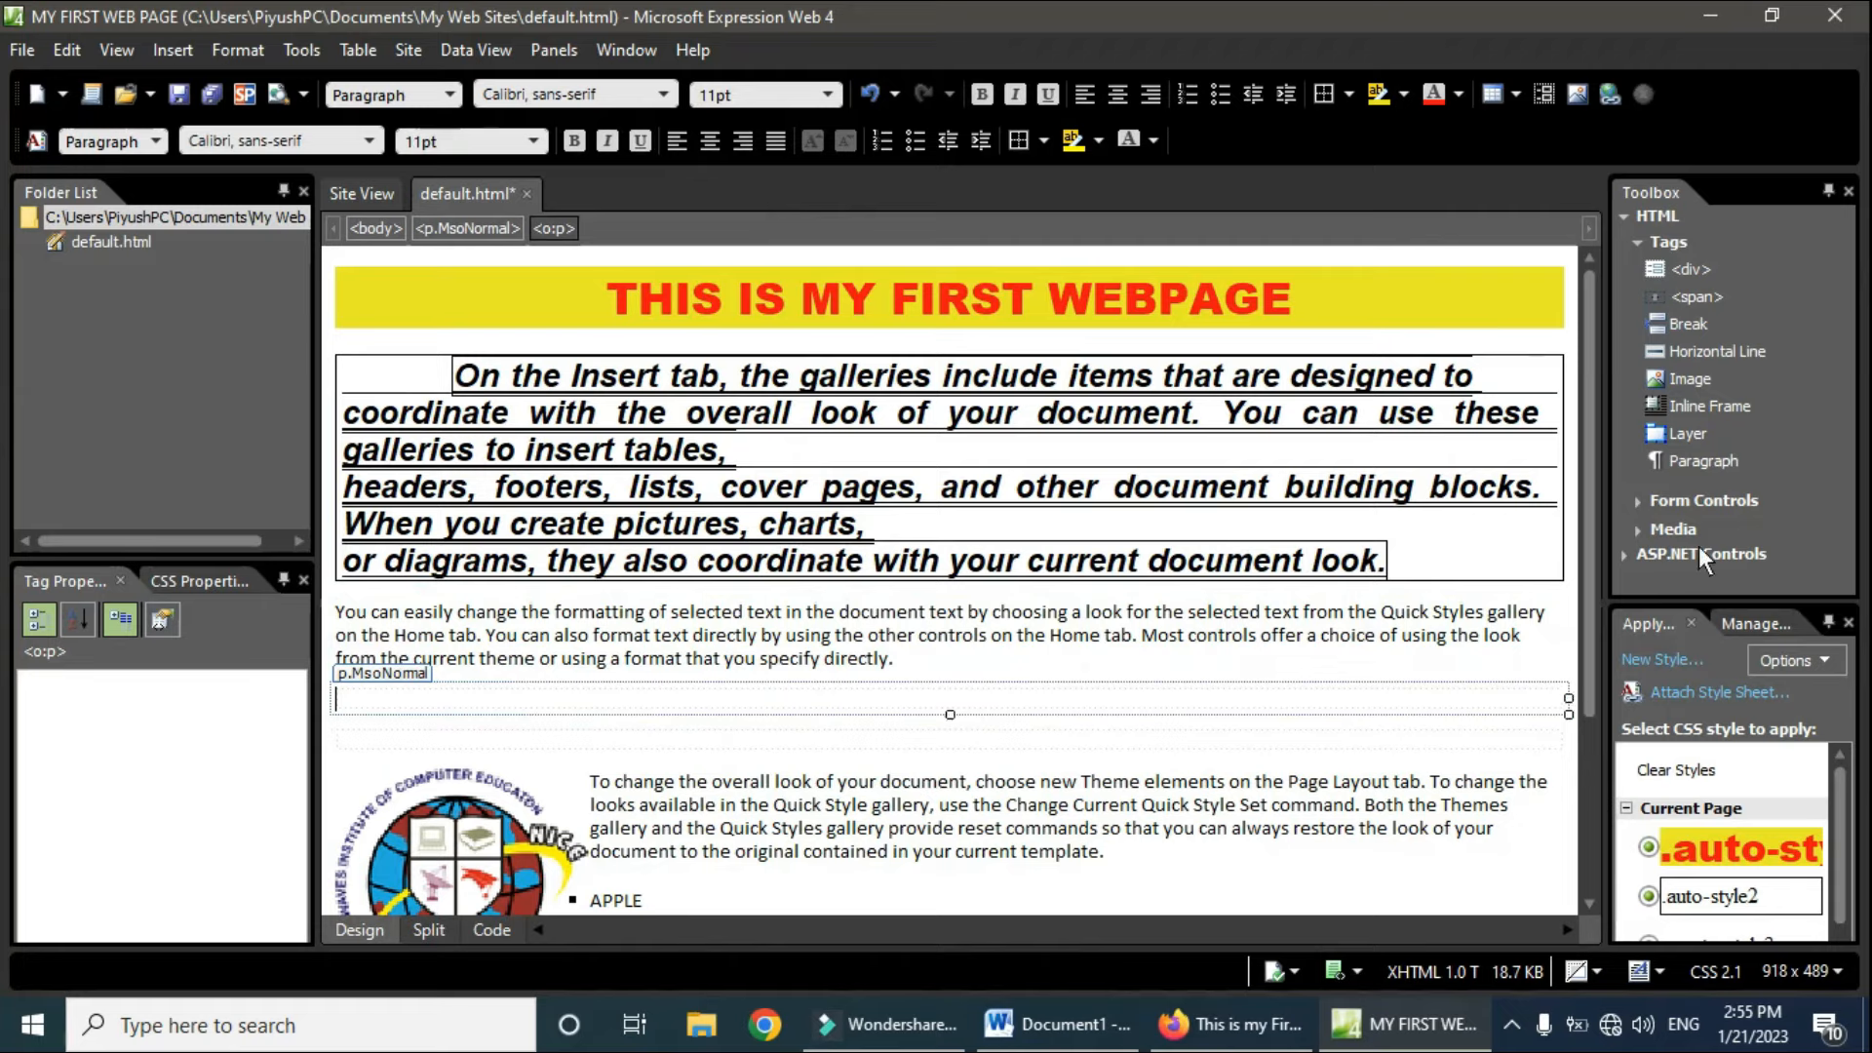
double_click(1730, 354)
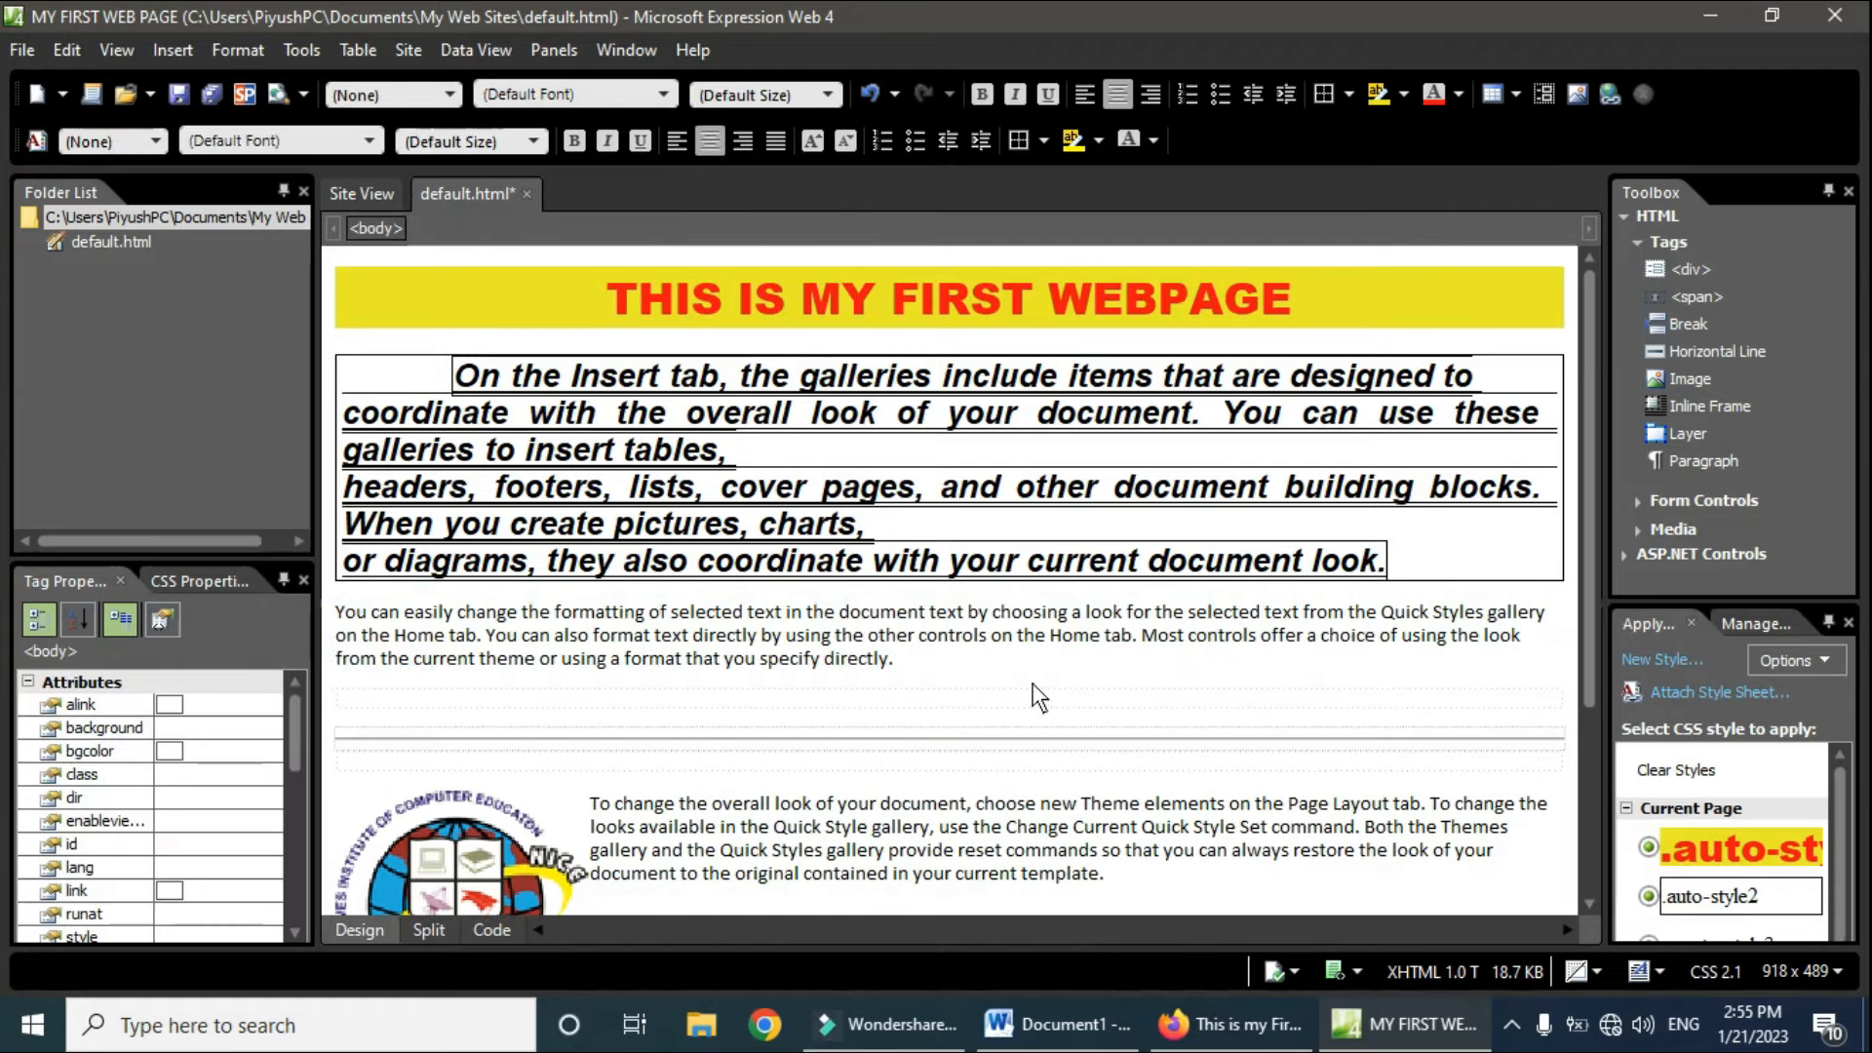
Step: Open the new horizontal line's properties and set its height to 8 pixels
left_click(611, 740)
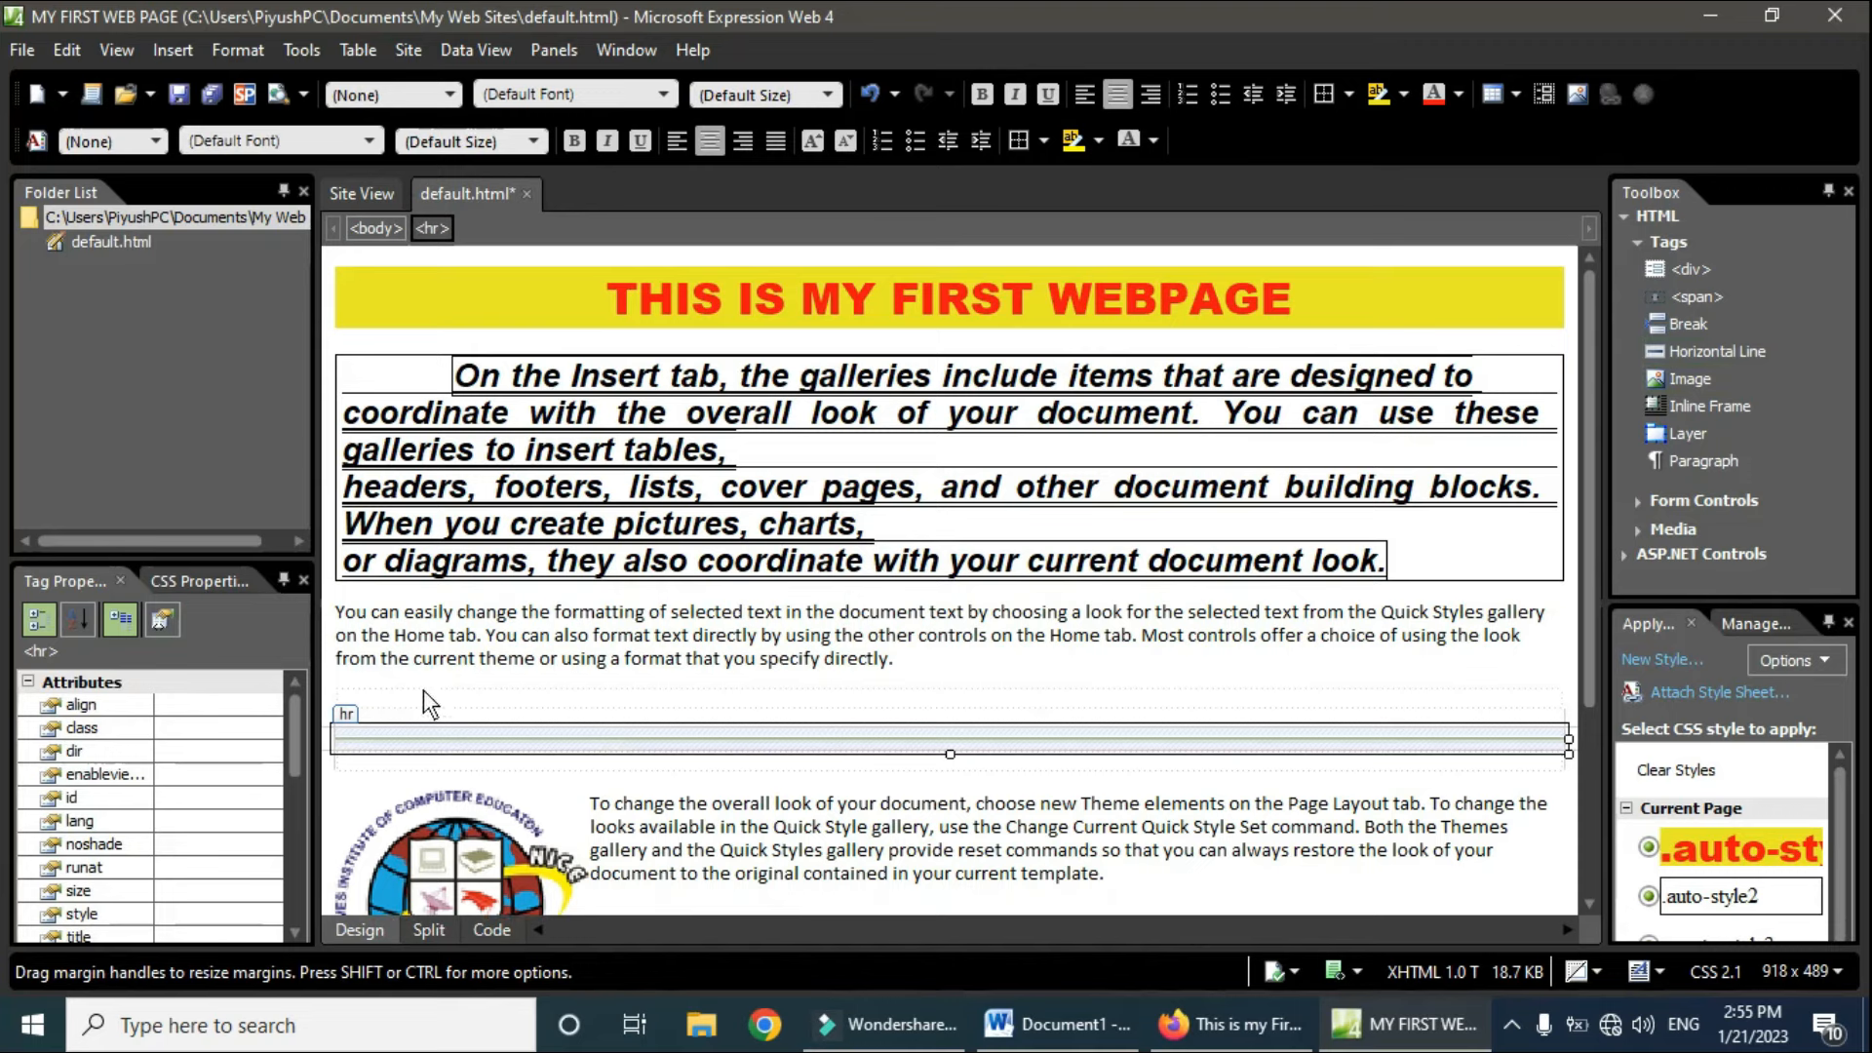
double_click(349, 712)
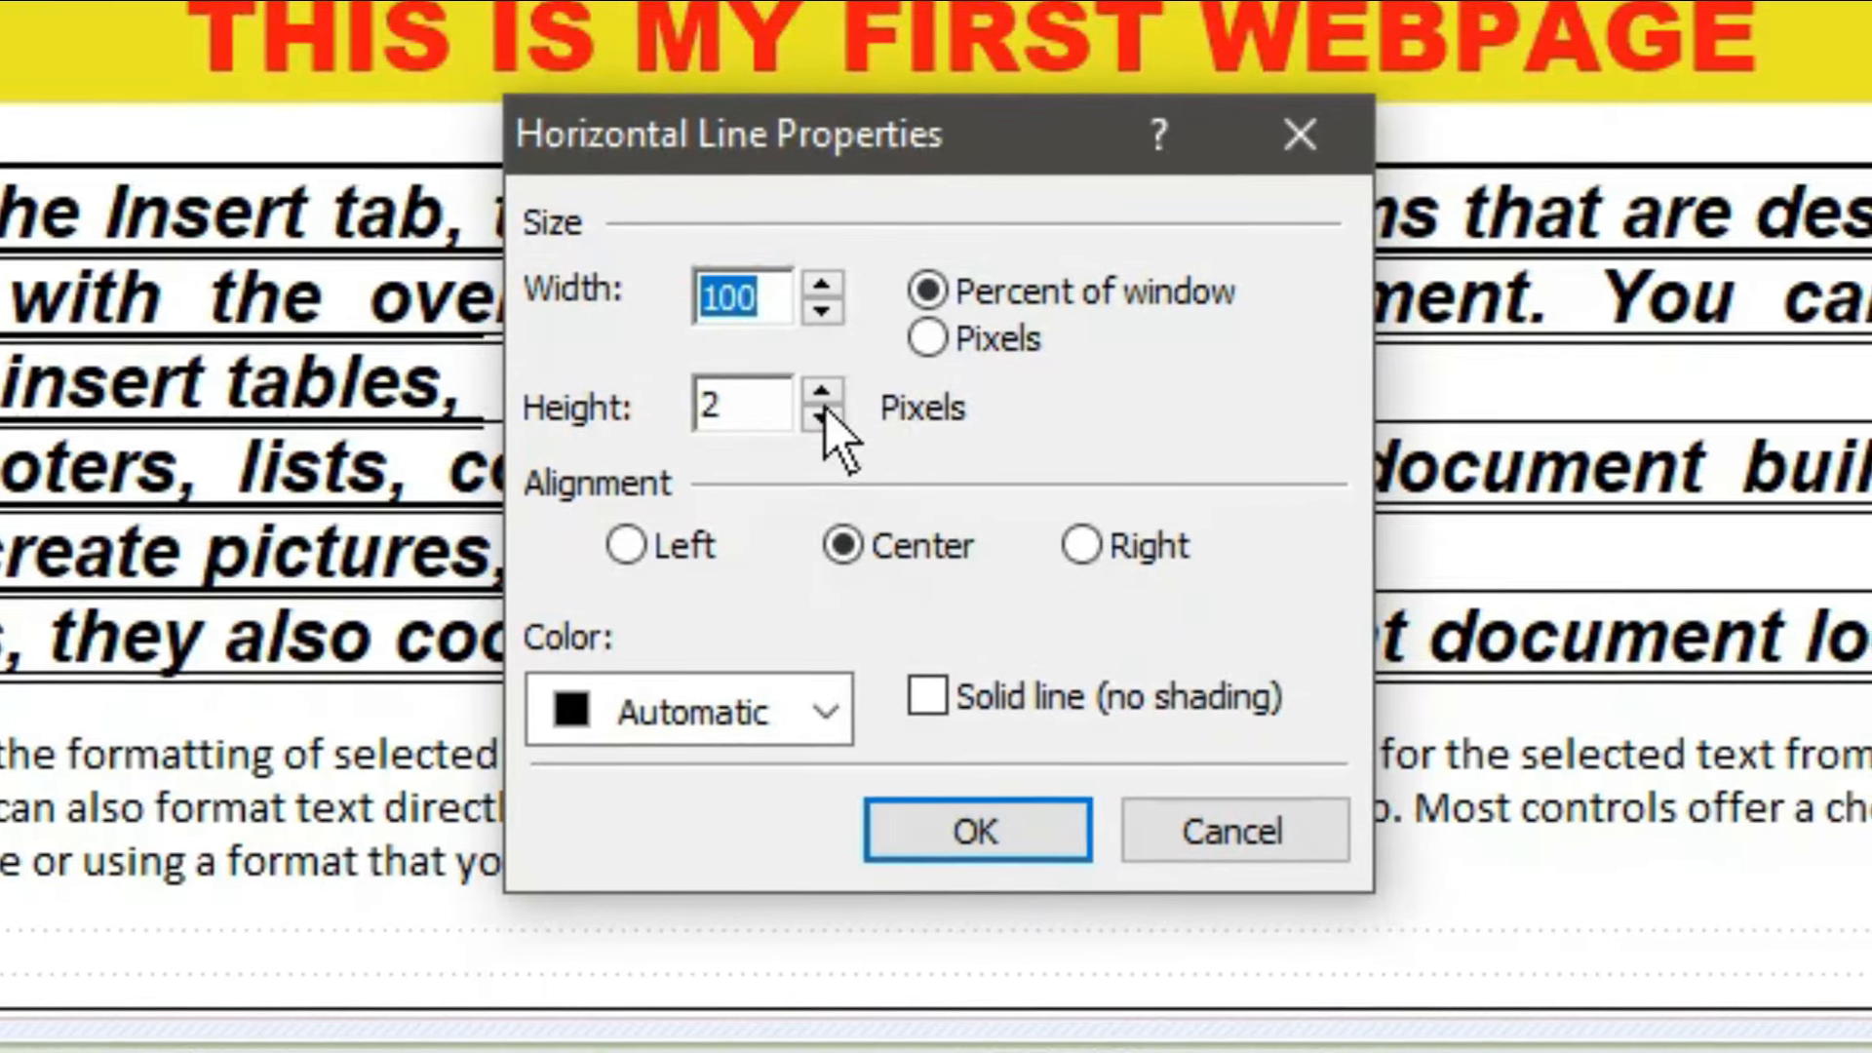
left_click(813, 390)
left_click(812, 390)
left_click(813, 390)
left_click(812, 390)
left_click(812, 390)
left_click(812, 392)
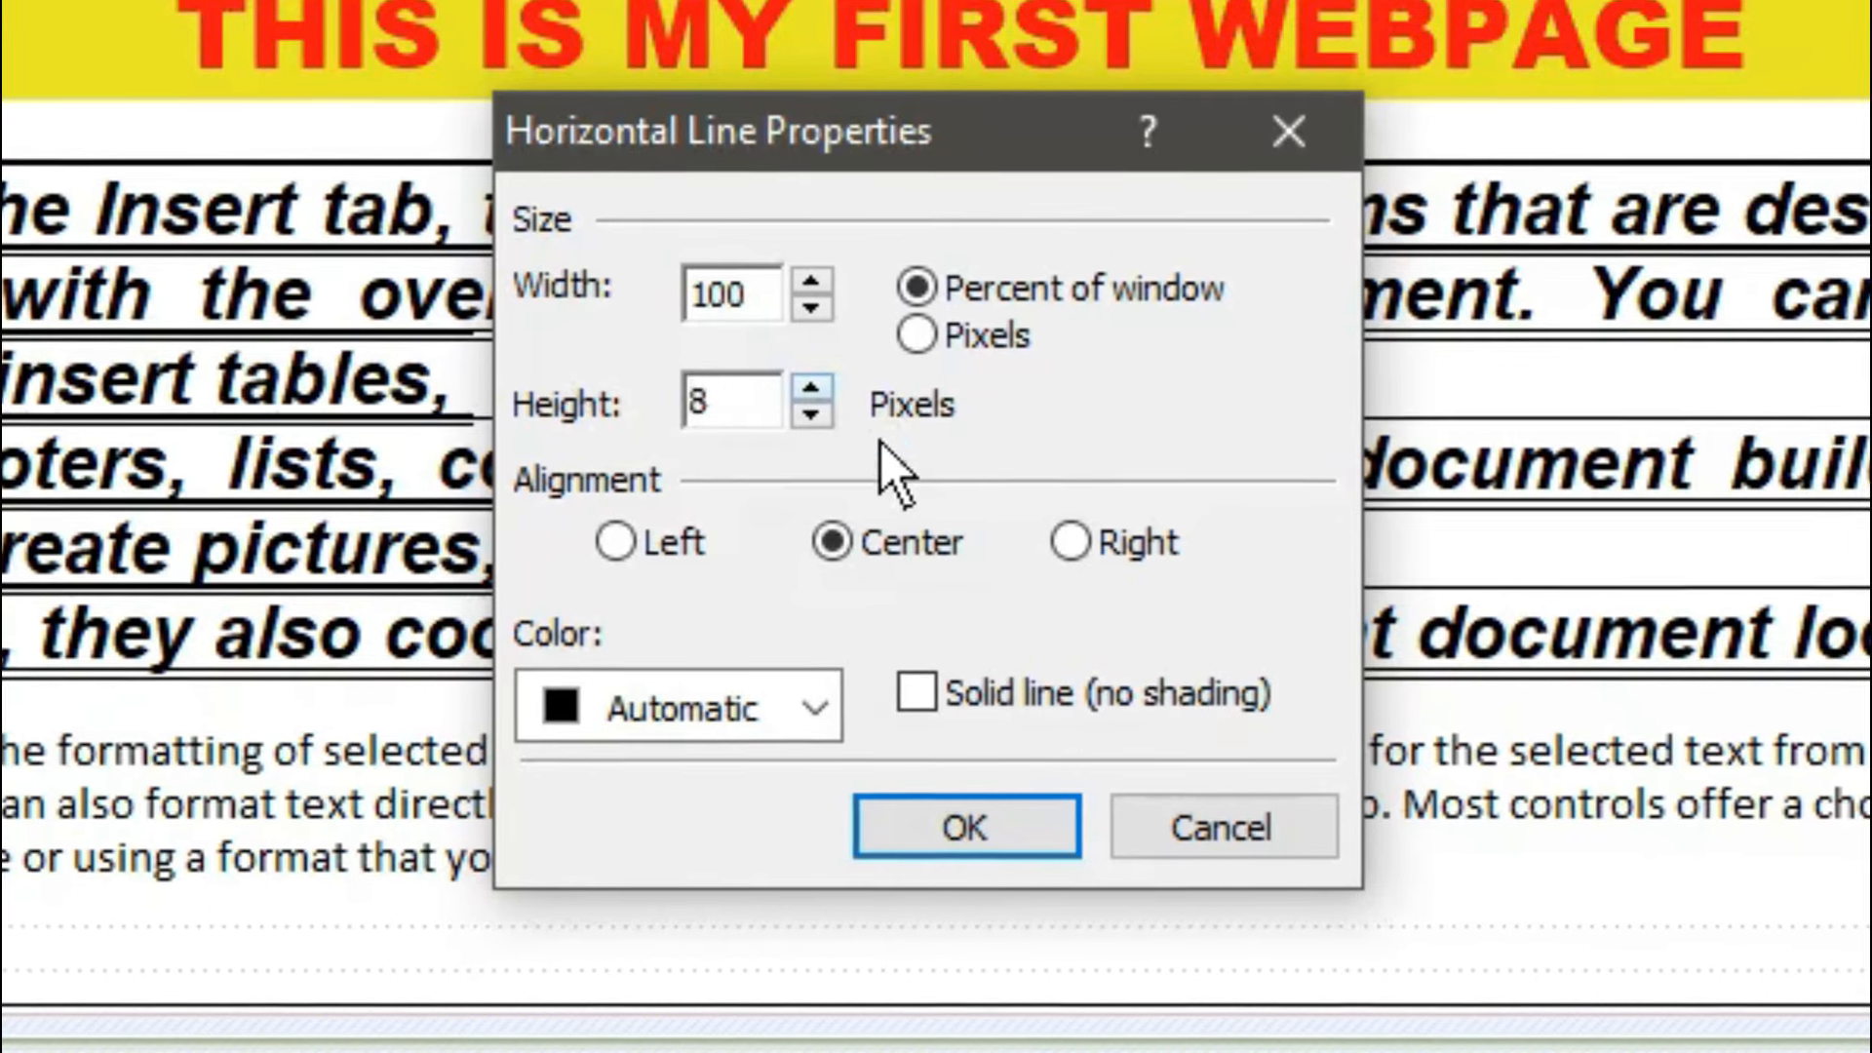
Step: Color the horizontal line red, make it a solid line without shading, and apply the properties
left_click(817, 712)
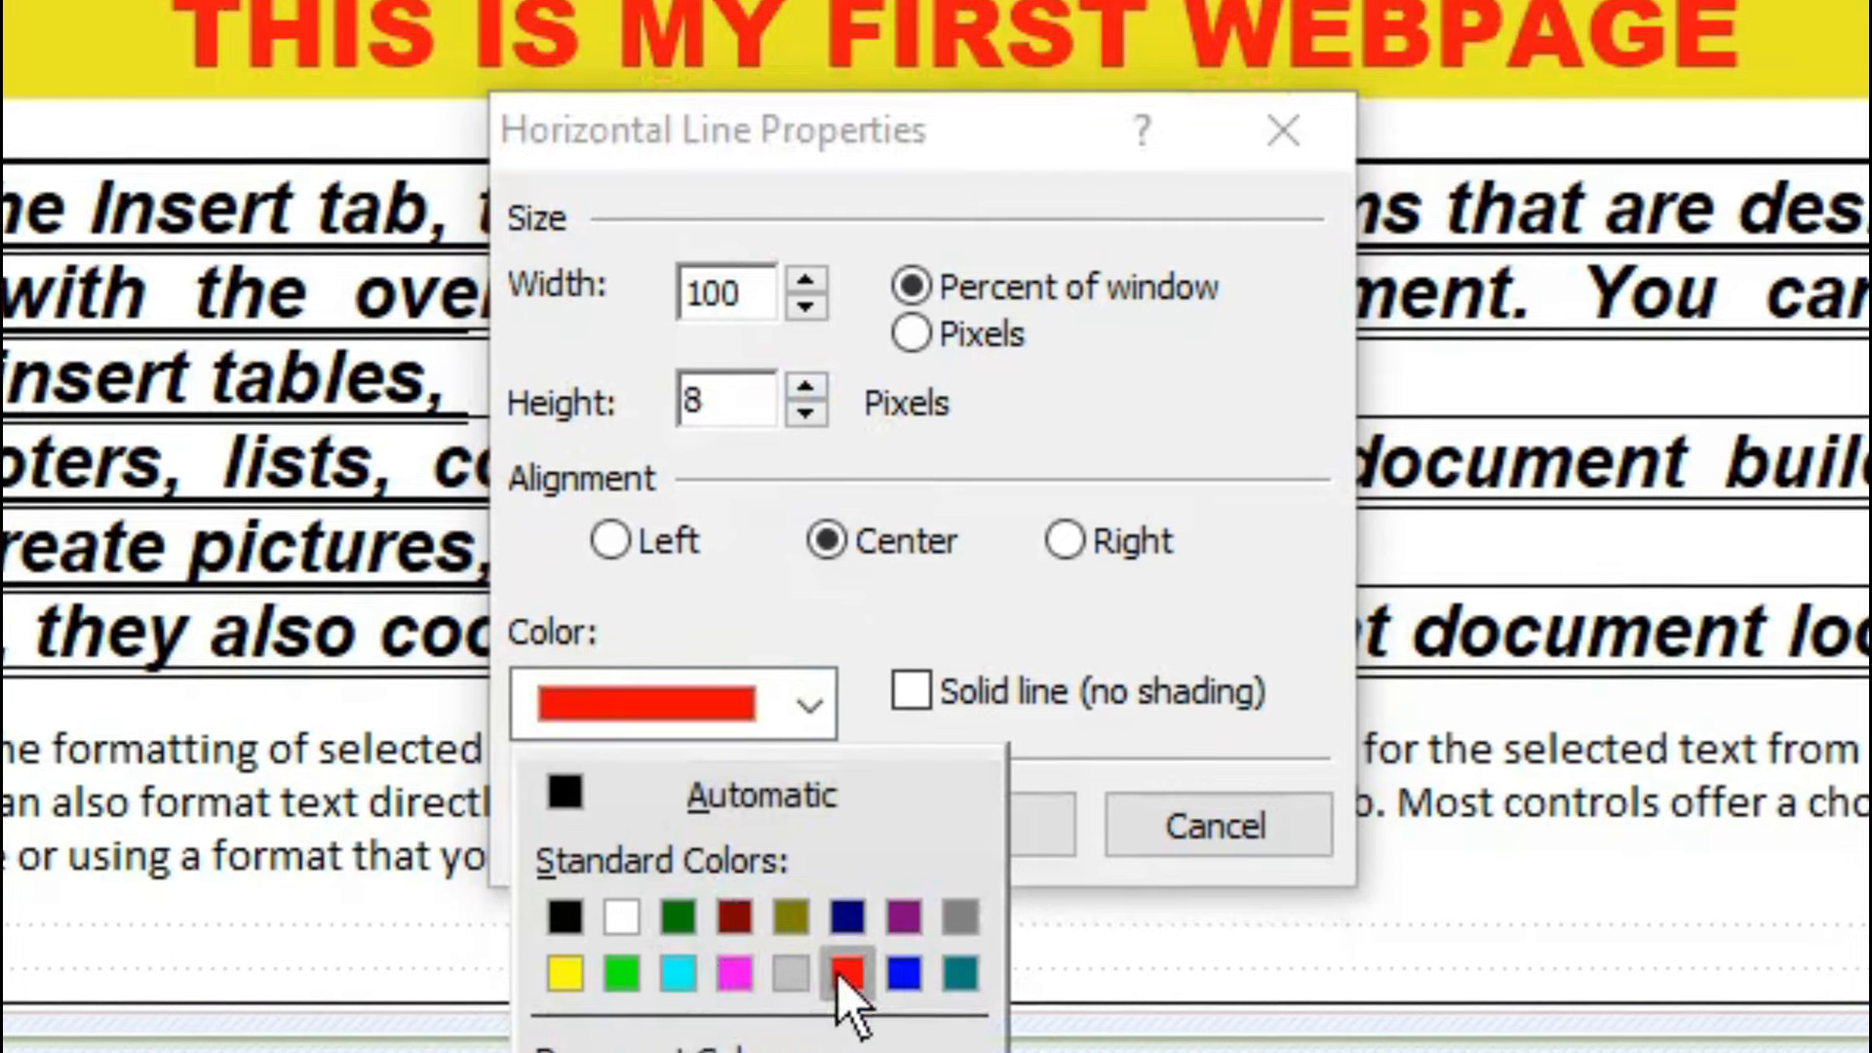
left_click(850, 974)
left_click(911, 694)
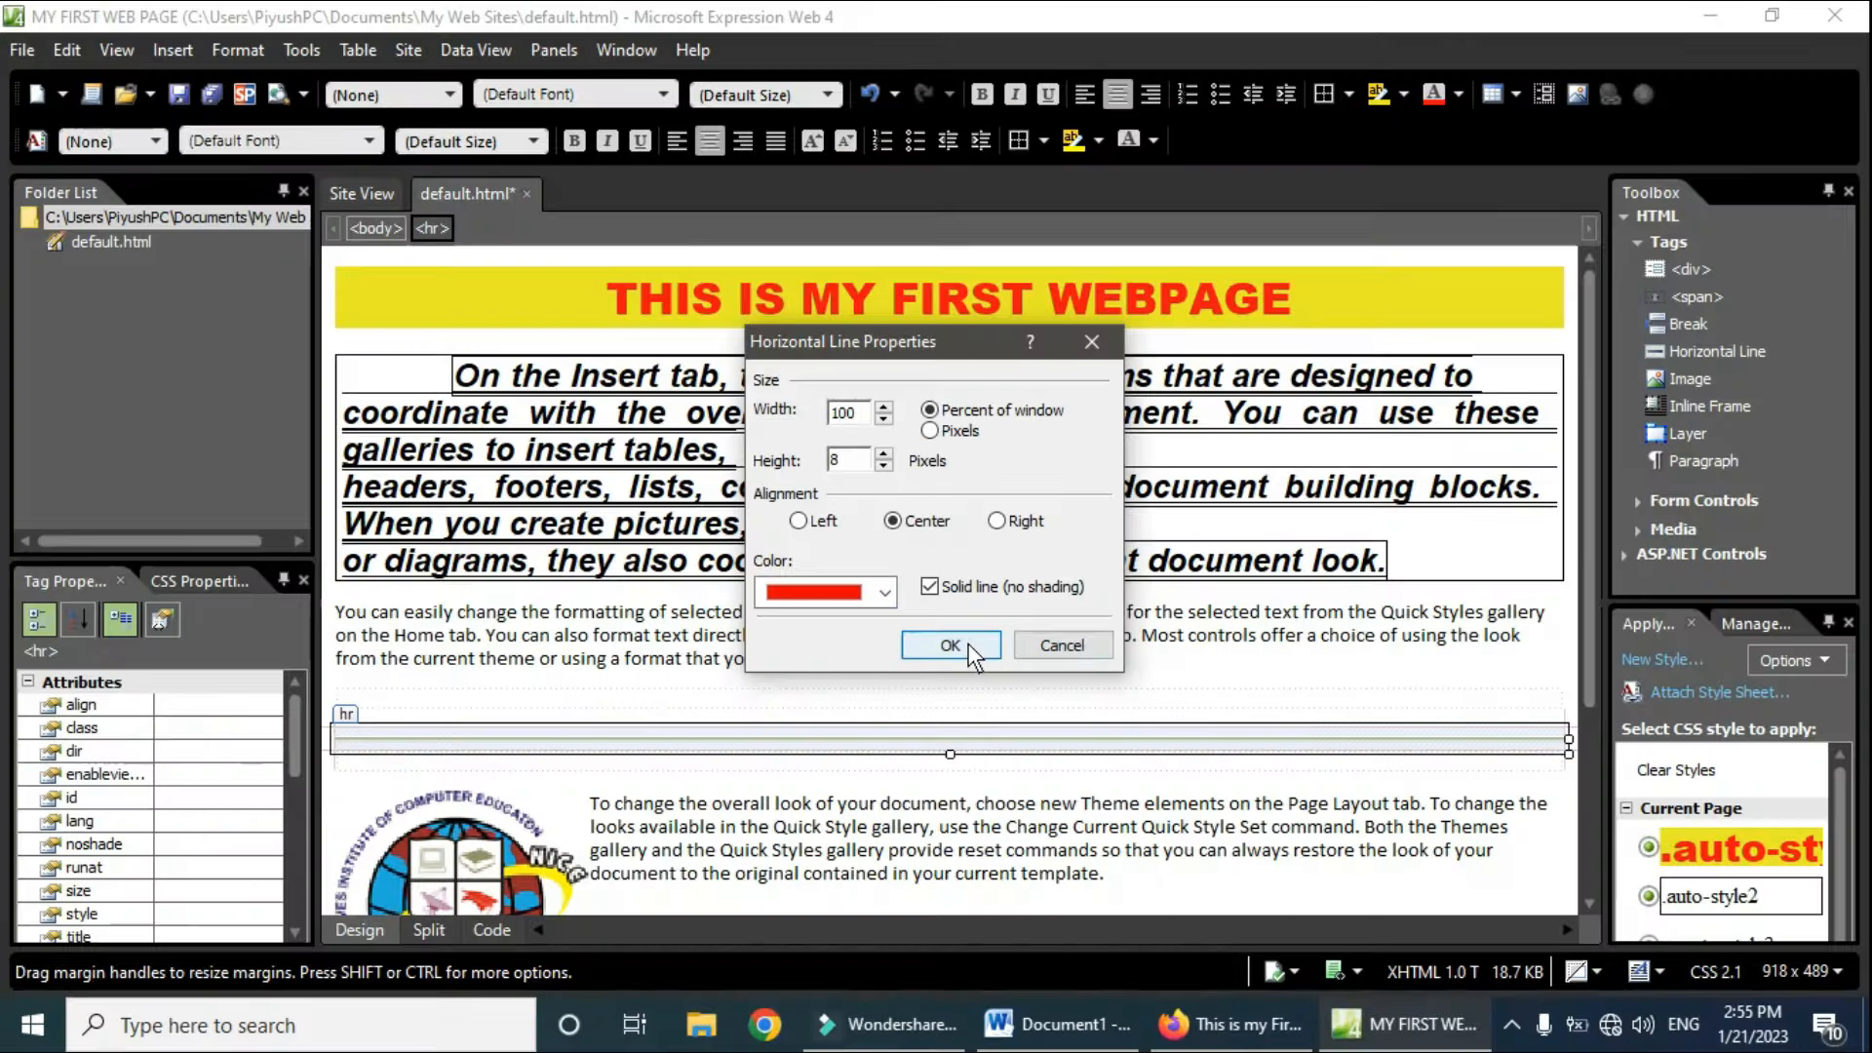
left_click(950, 646)
left_click(956, 692)
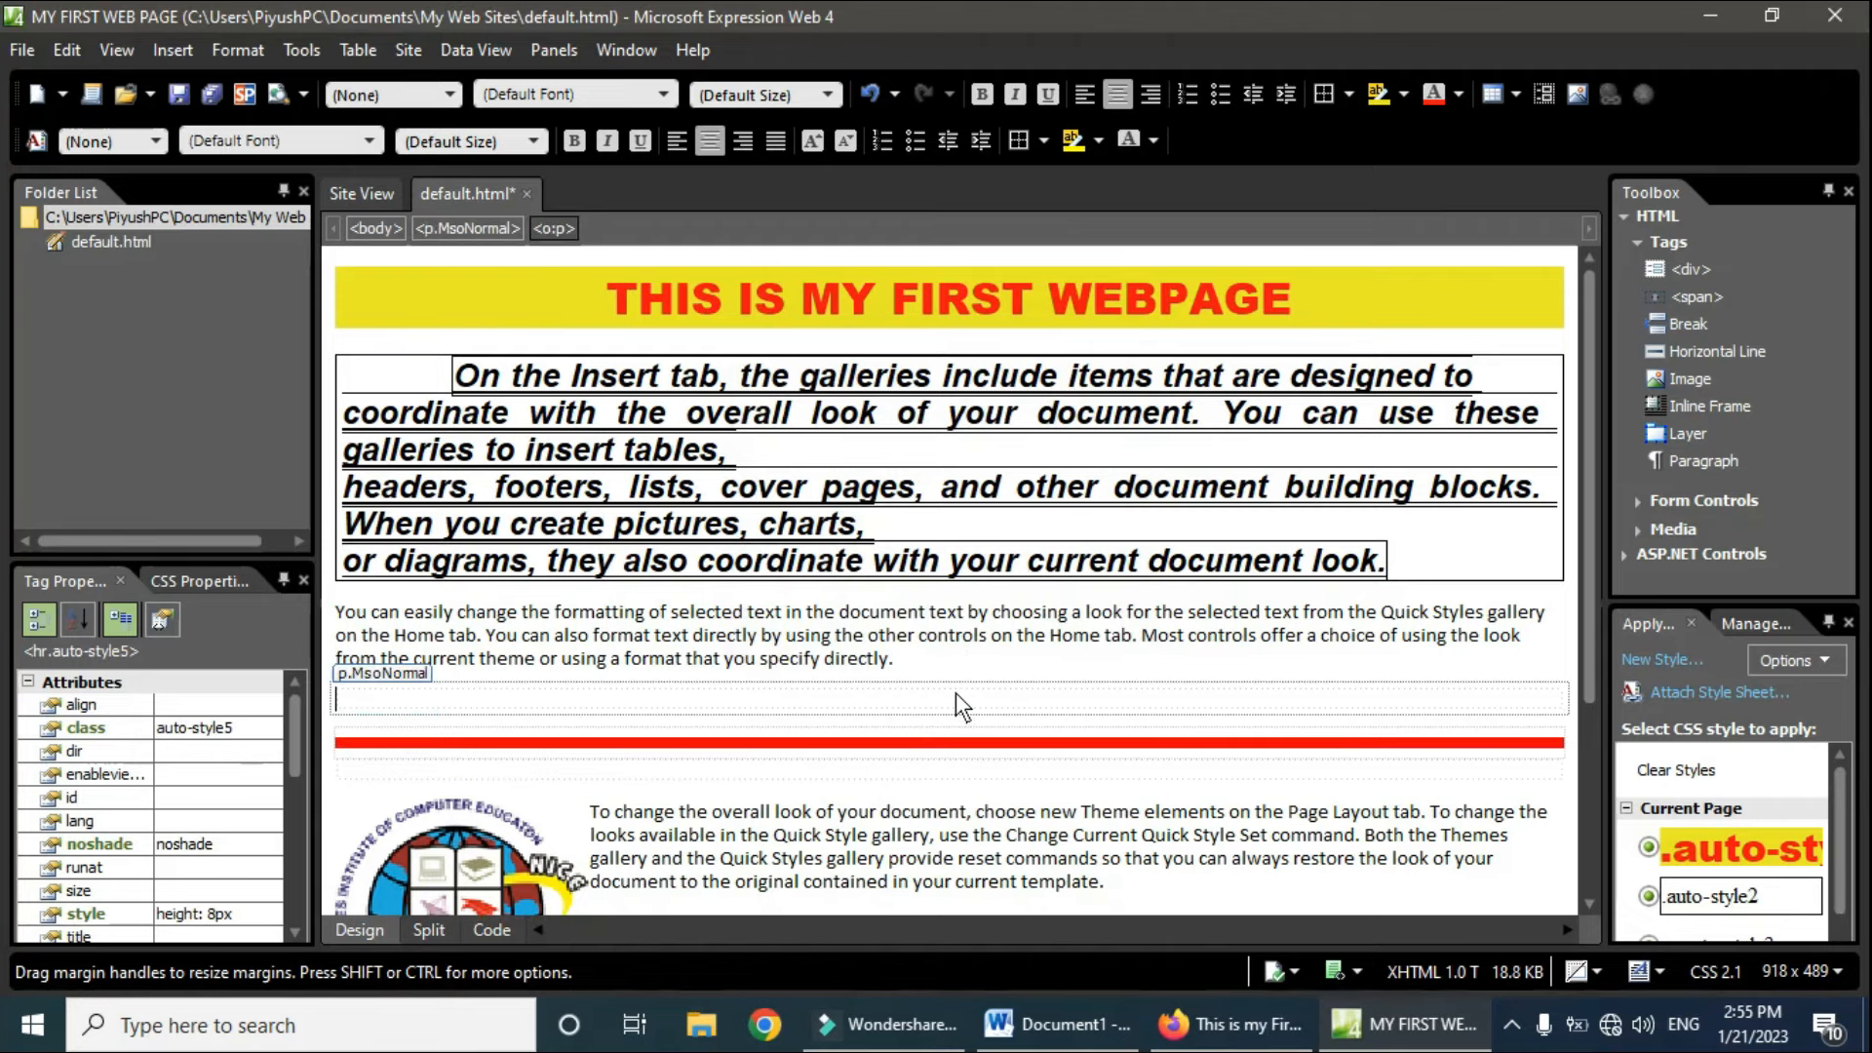
Step: Save default.html together with its embedded logo picture file342.png
scroll(1215, 756, "down", 2)
scroll(1108, 676, "up", 2)
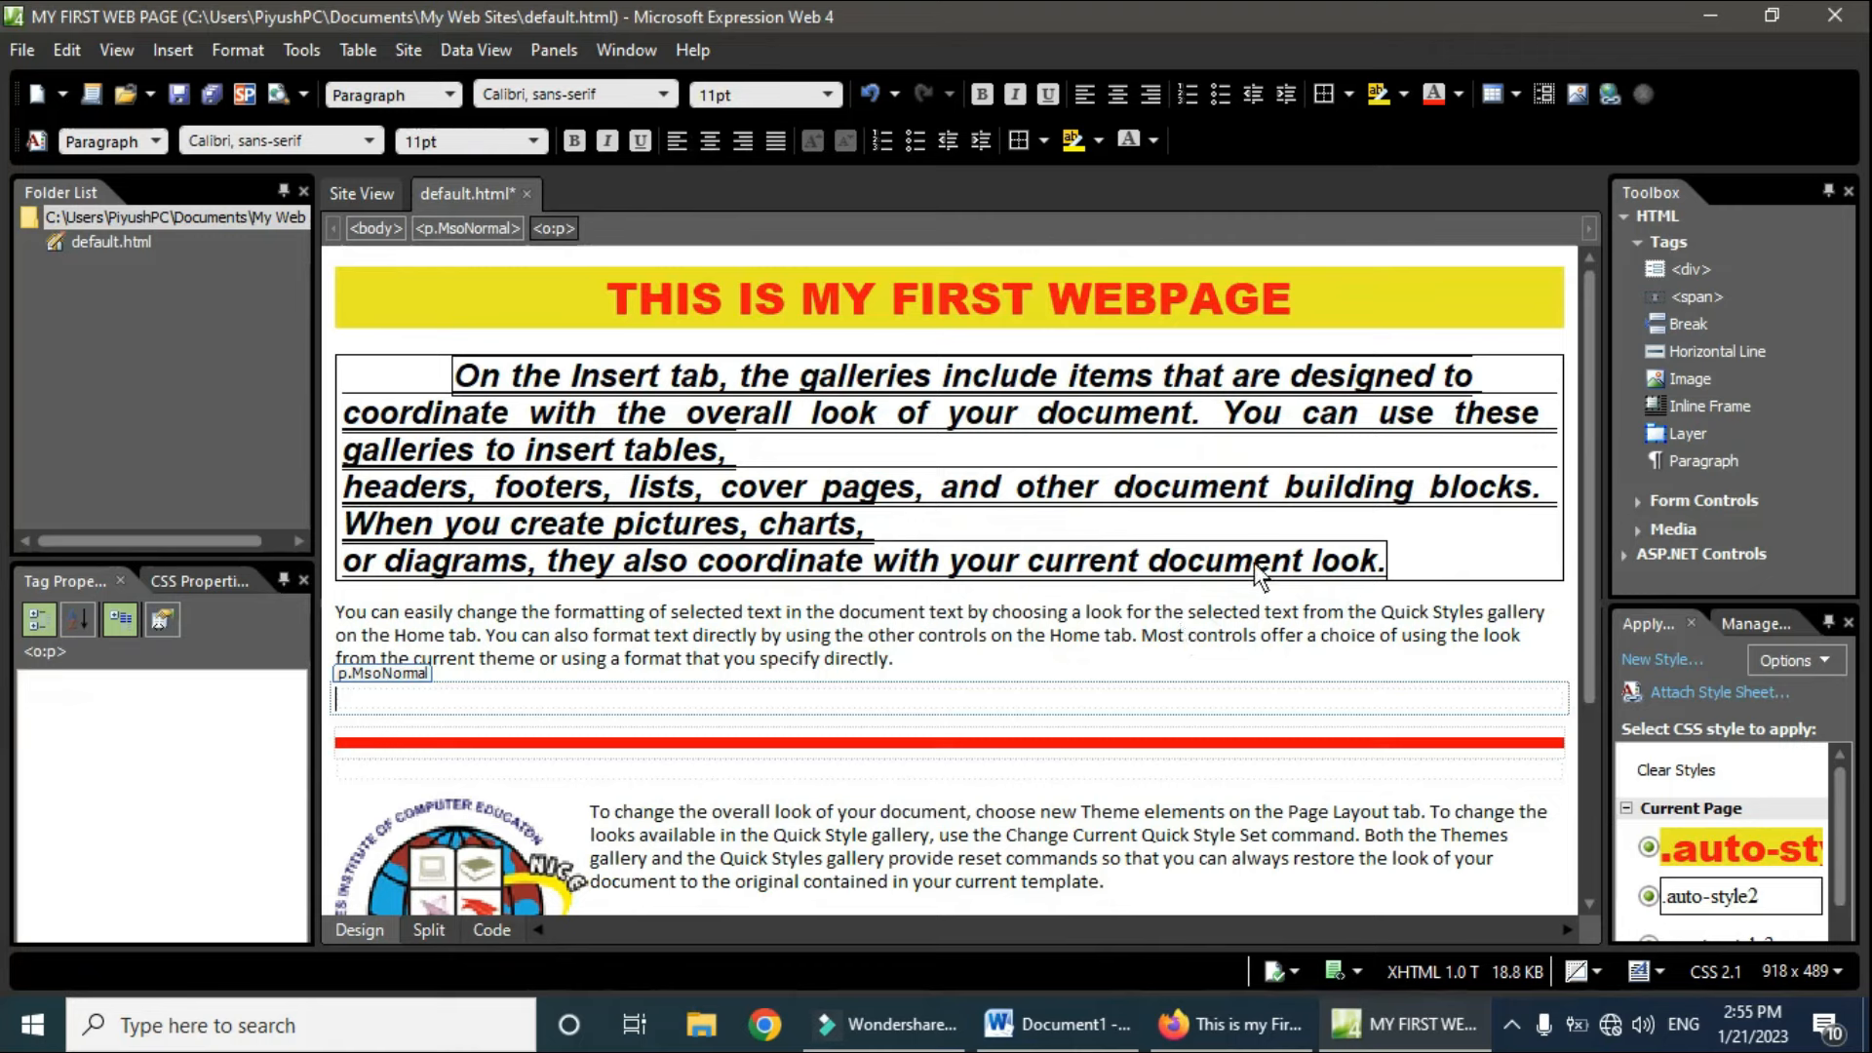
scroll(1192, 550, "down", 3)
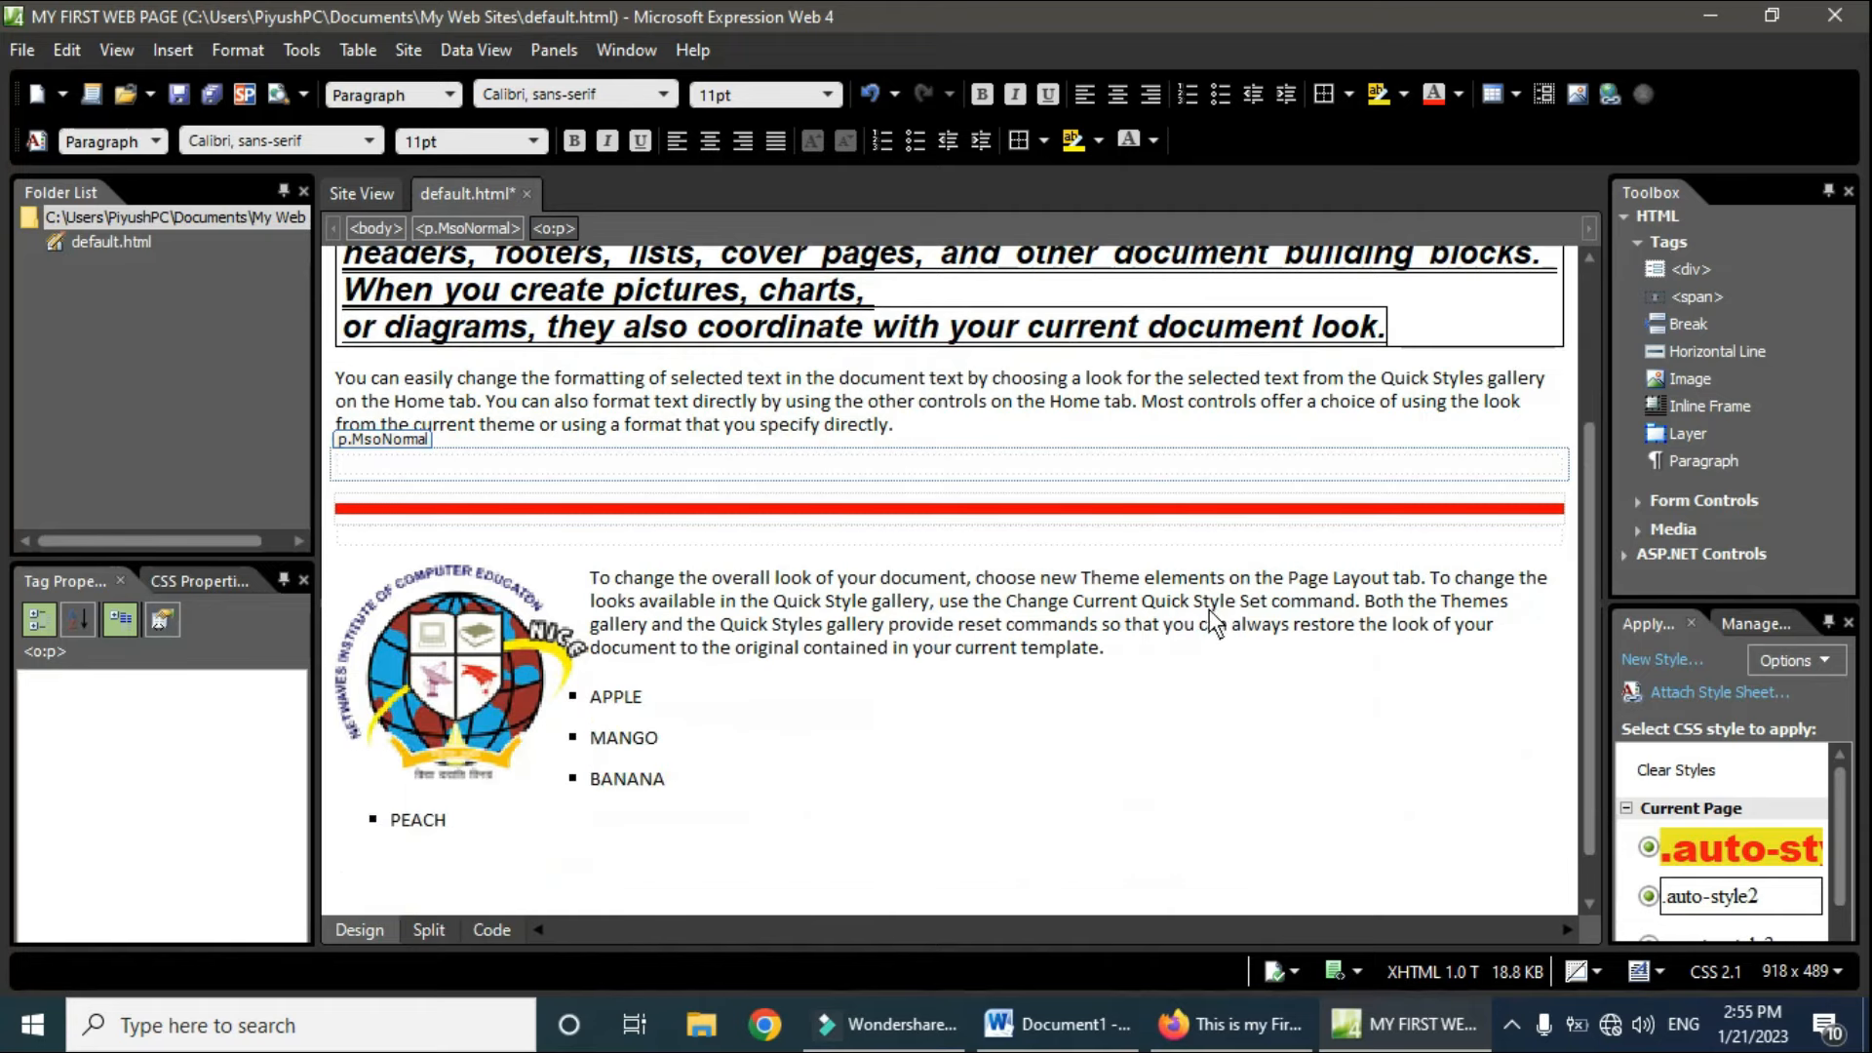
scroll(1209, 622, "down", 1)
scroll(1209, 622, "up", 4)
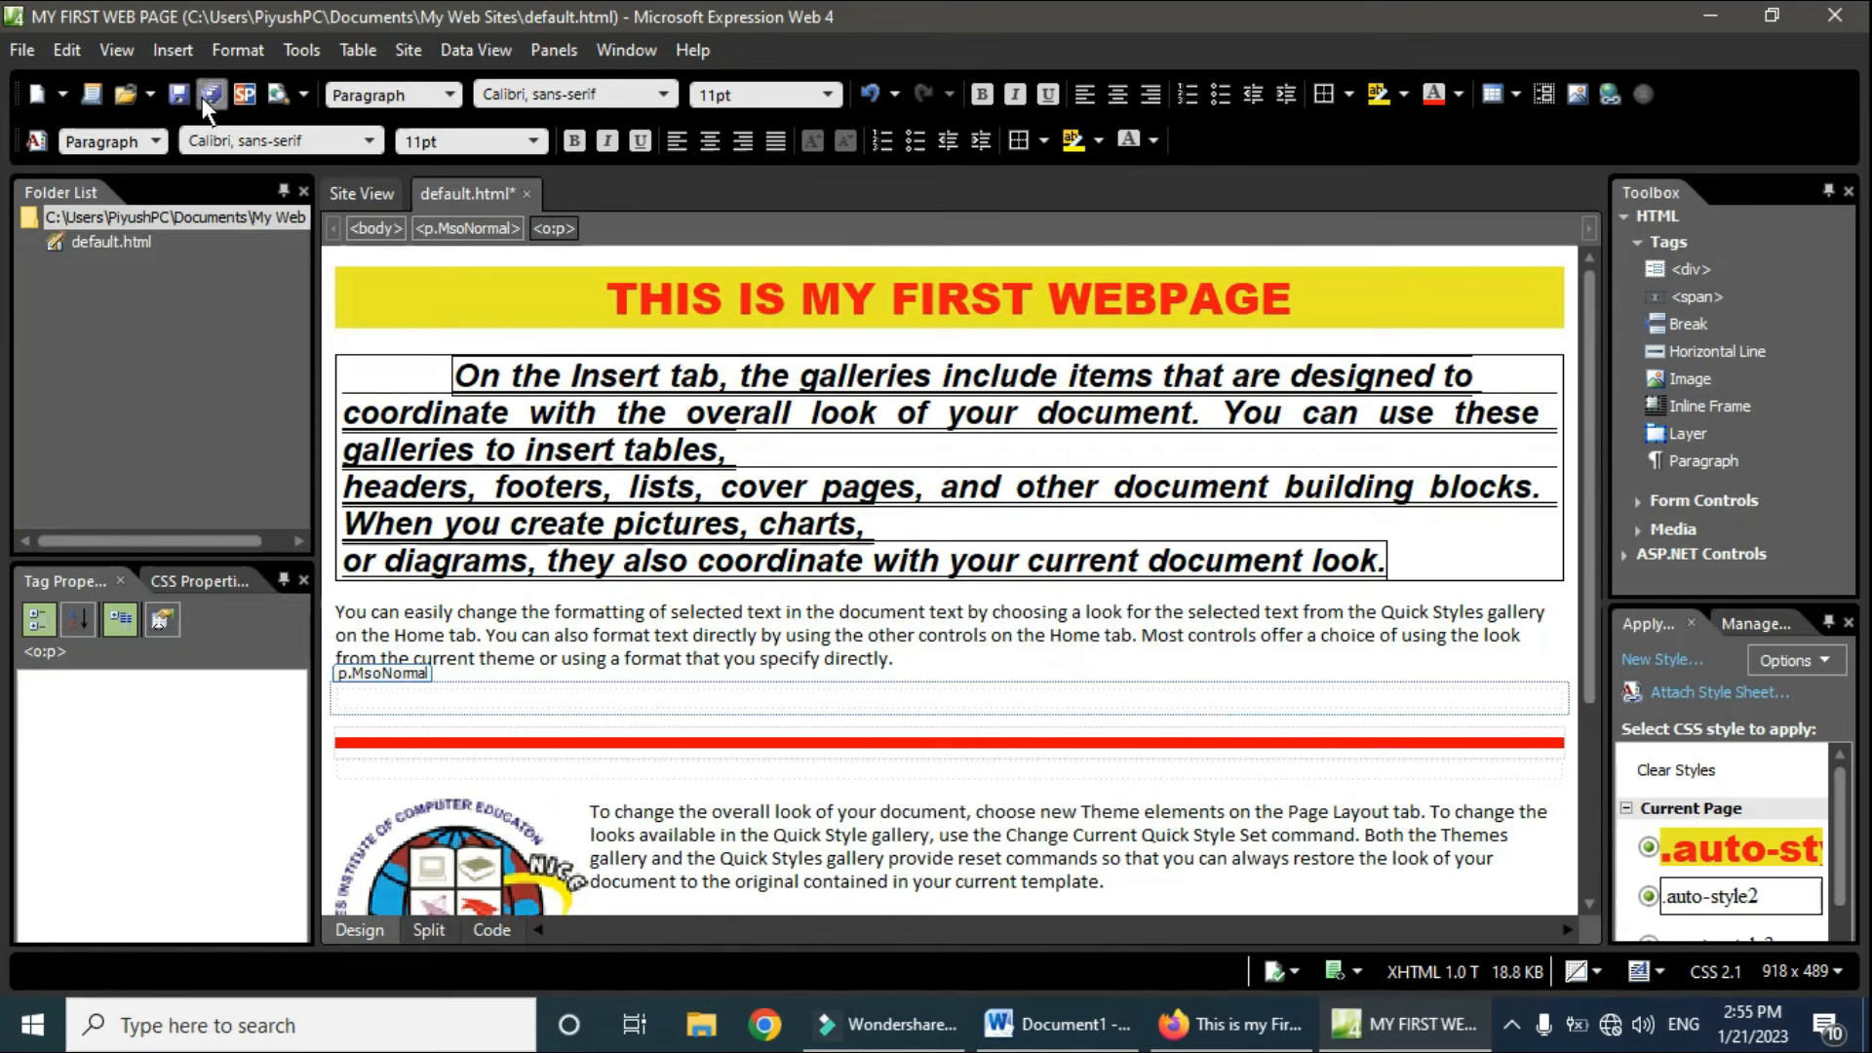
left_click(173, 96)
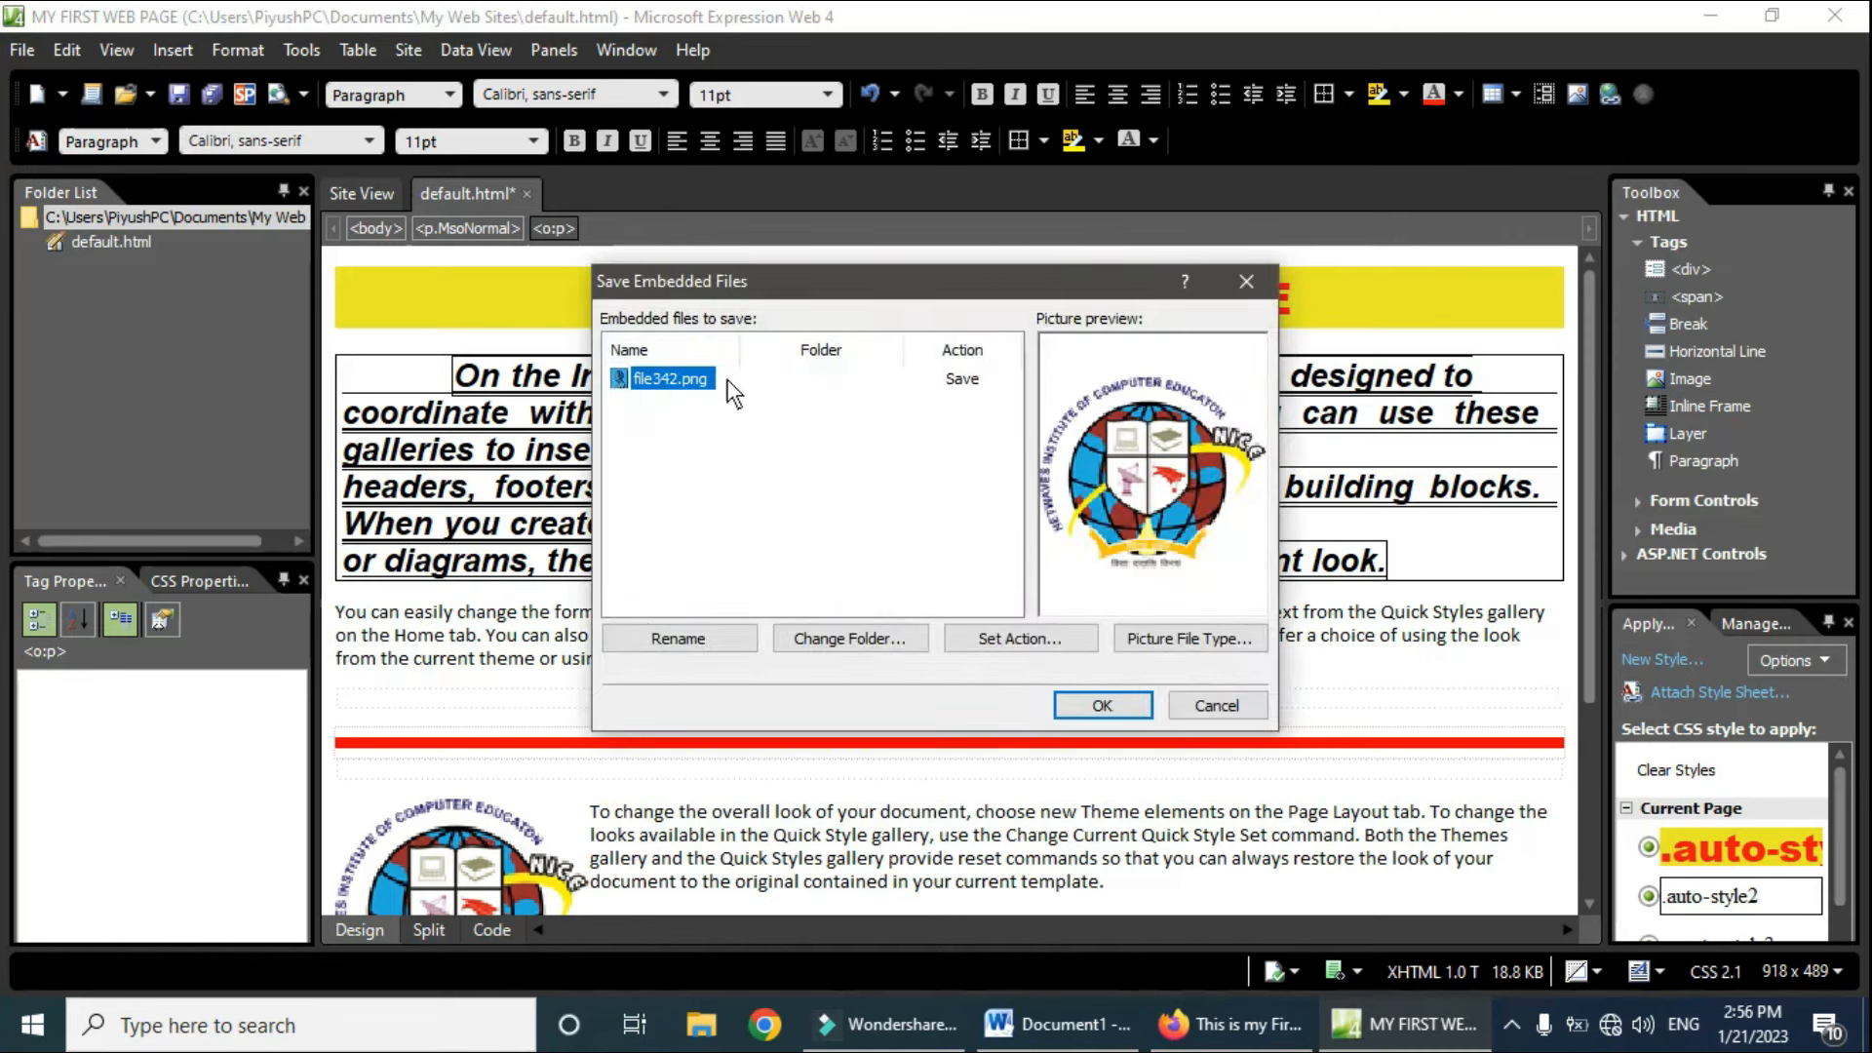
left_click(1119, 706)
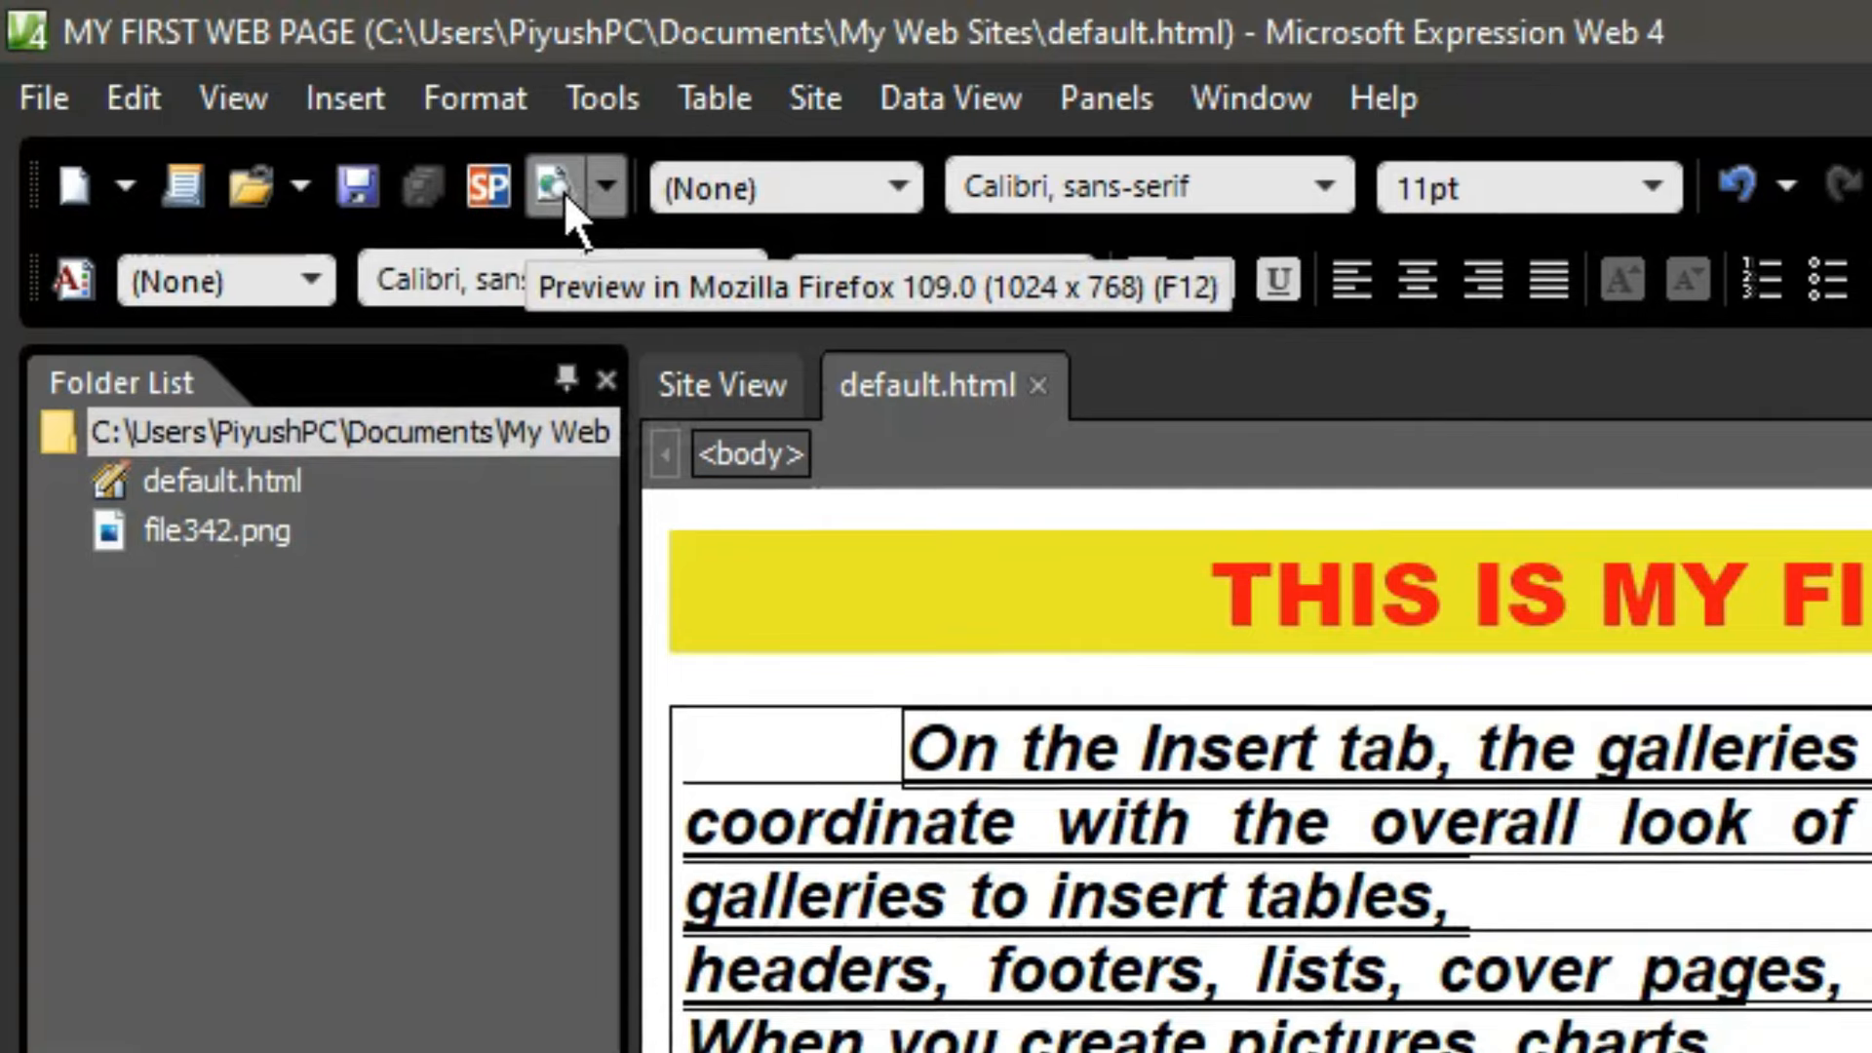
Step: Preview the page in Mozilla Firefox 109.0 (1024 x 768)
left_click(596, 203)
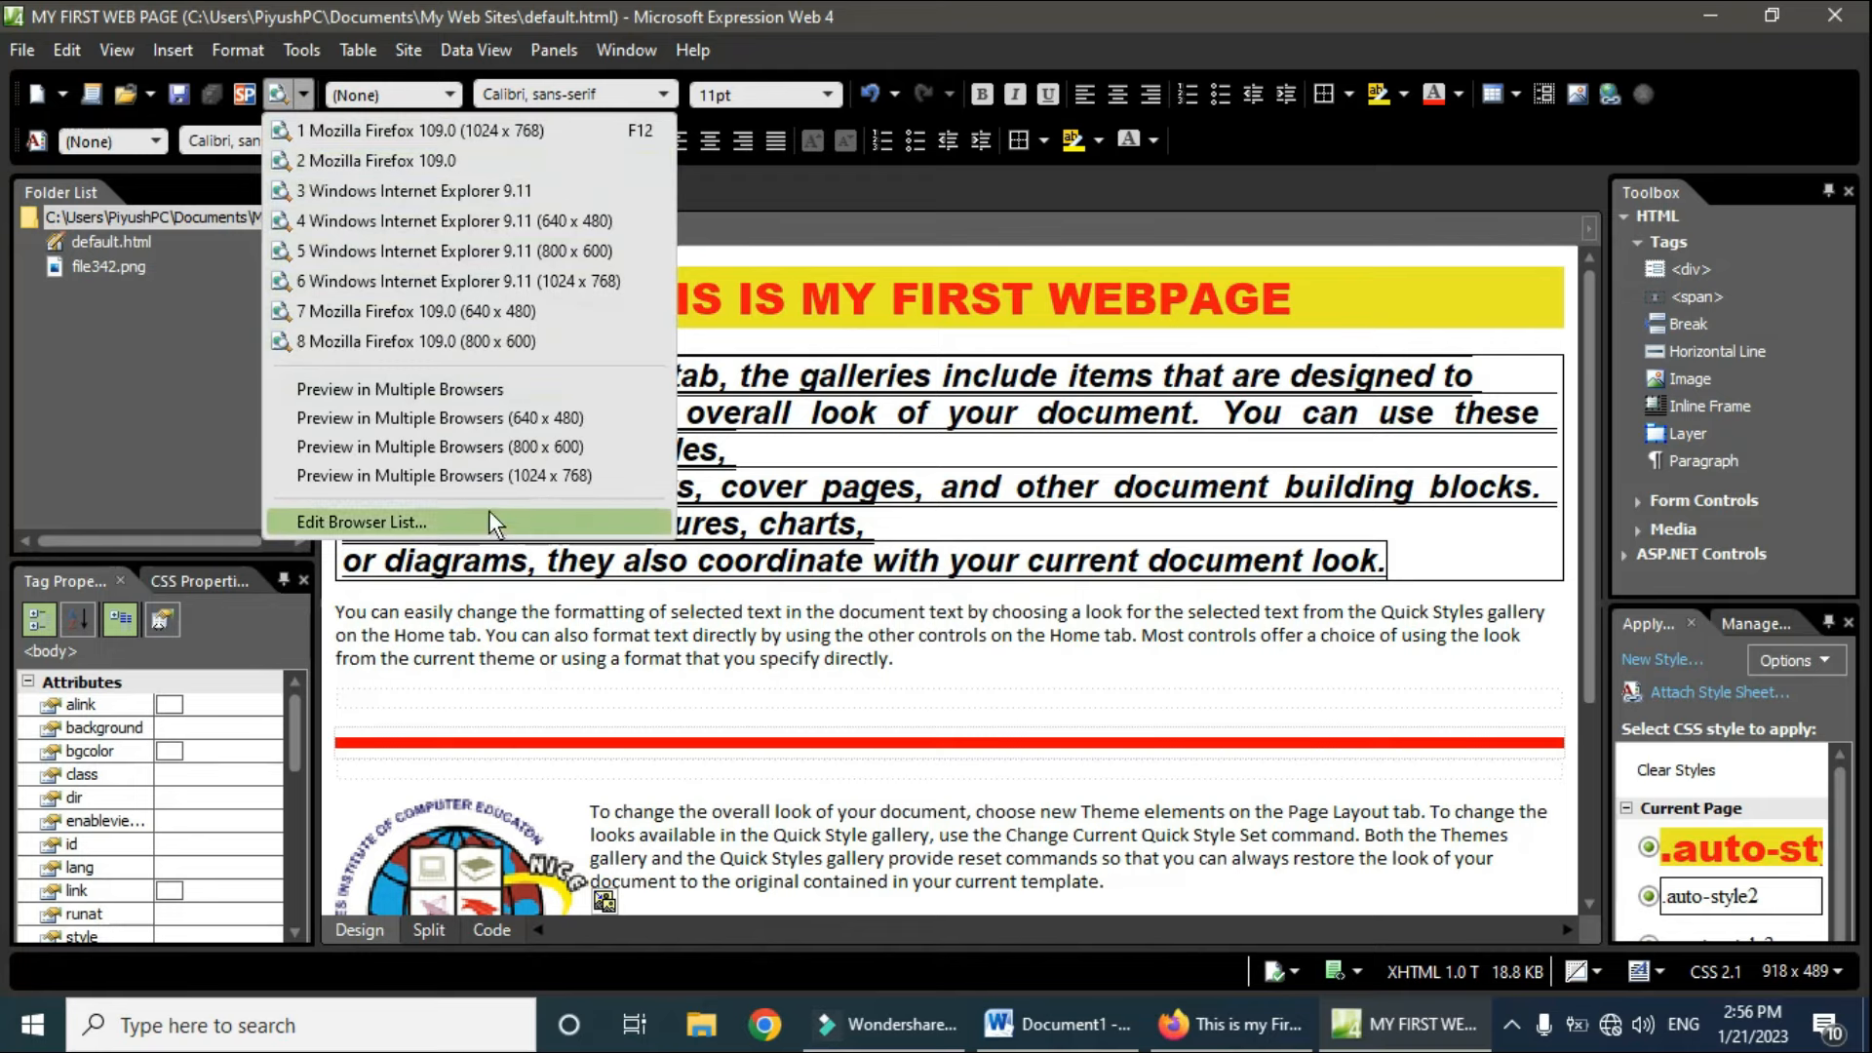
left_click(400, 131)
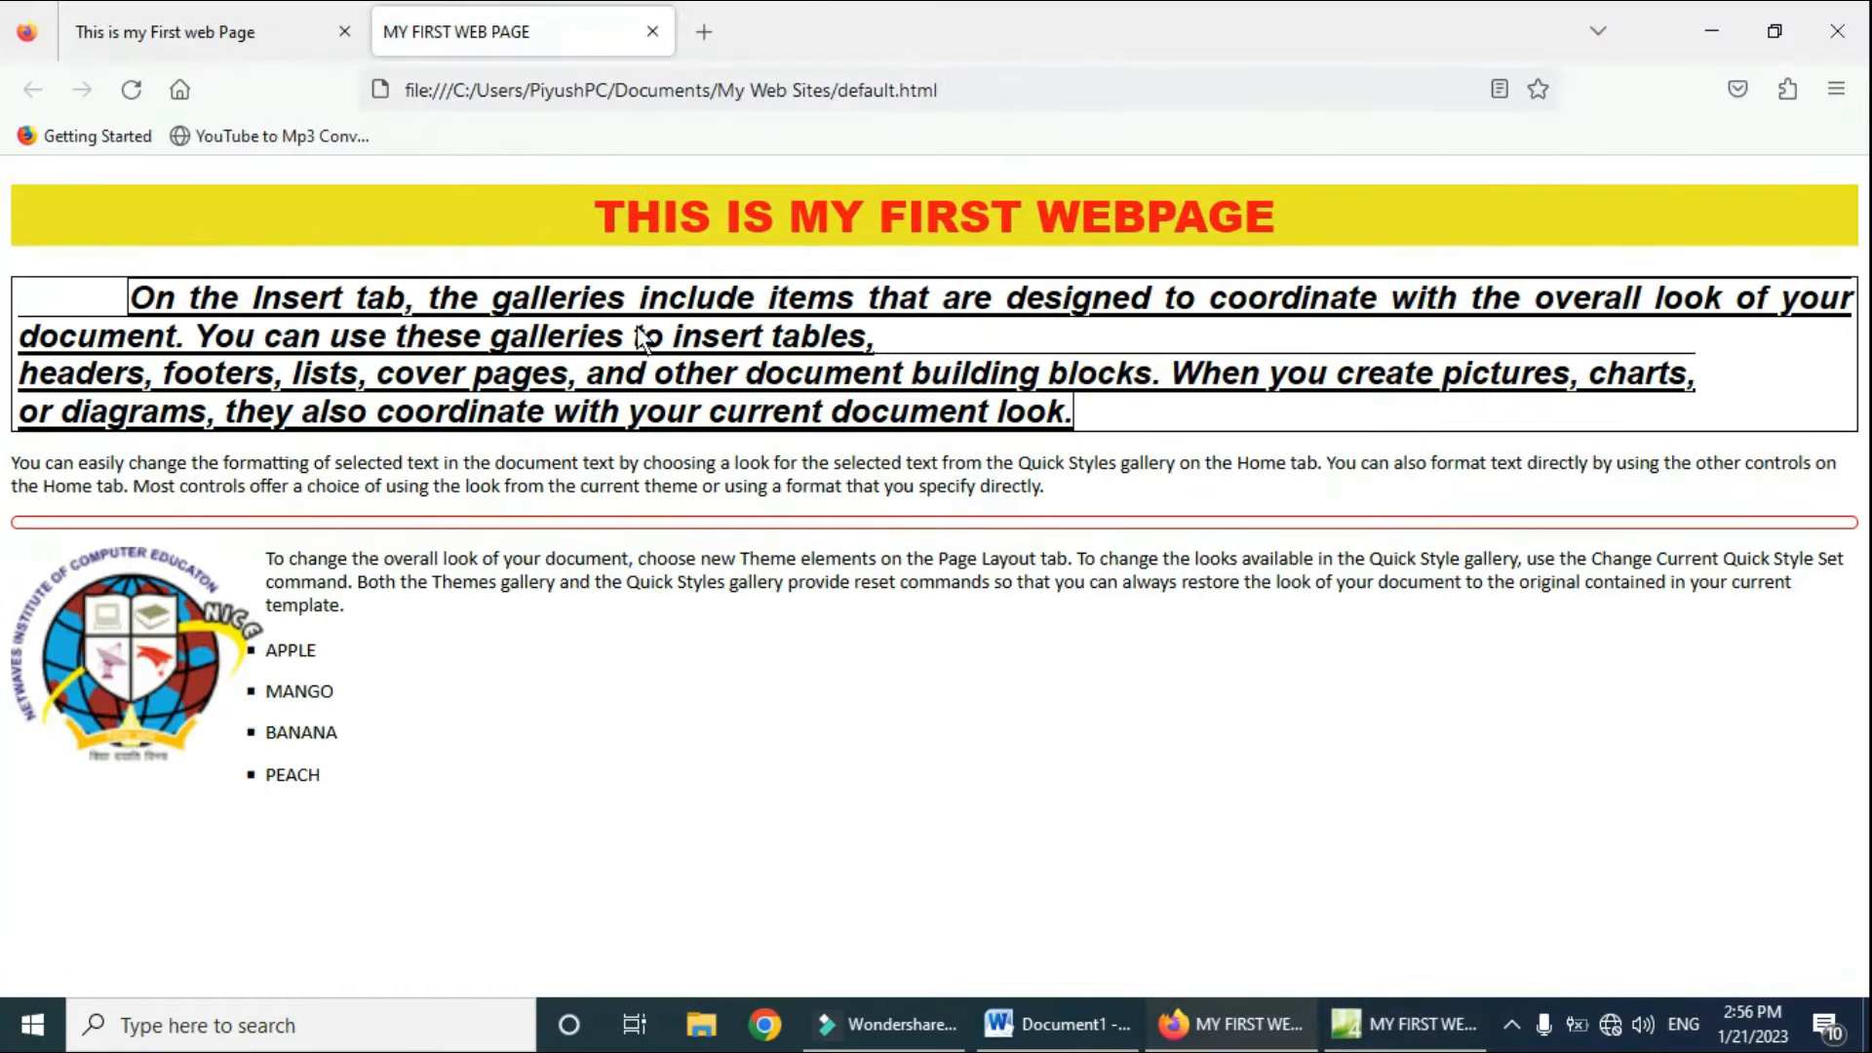
Step: Close the older "This is my First web Page" tab in Firefox and return to Expression Web
left_click(267, 25)
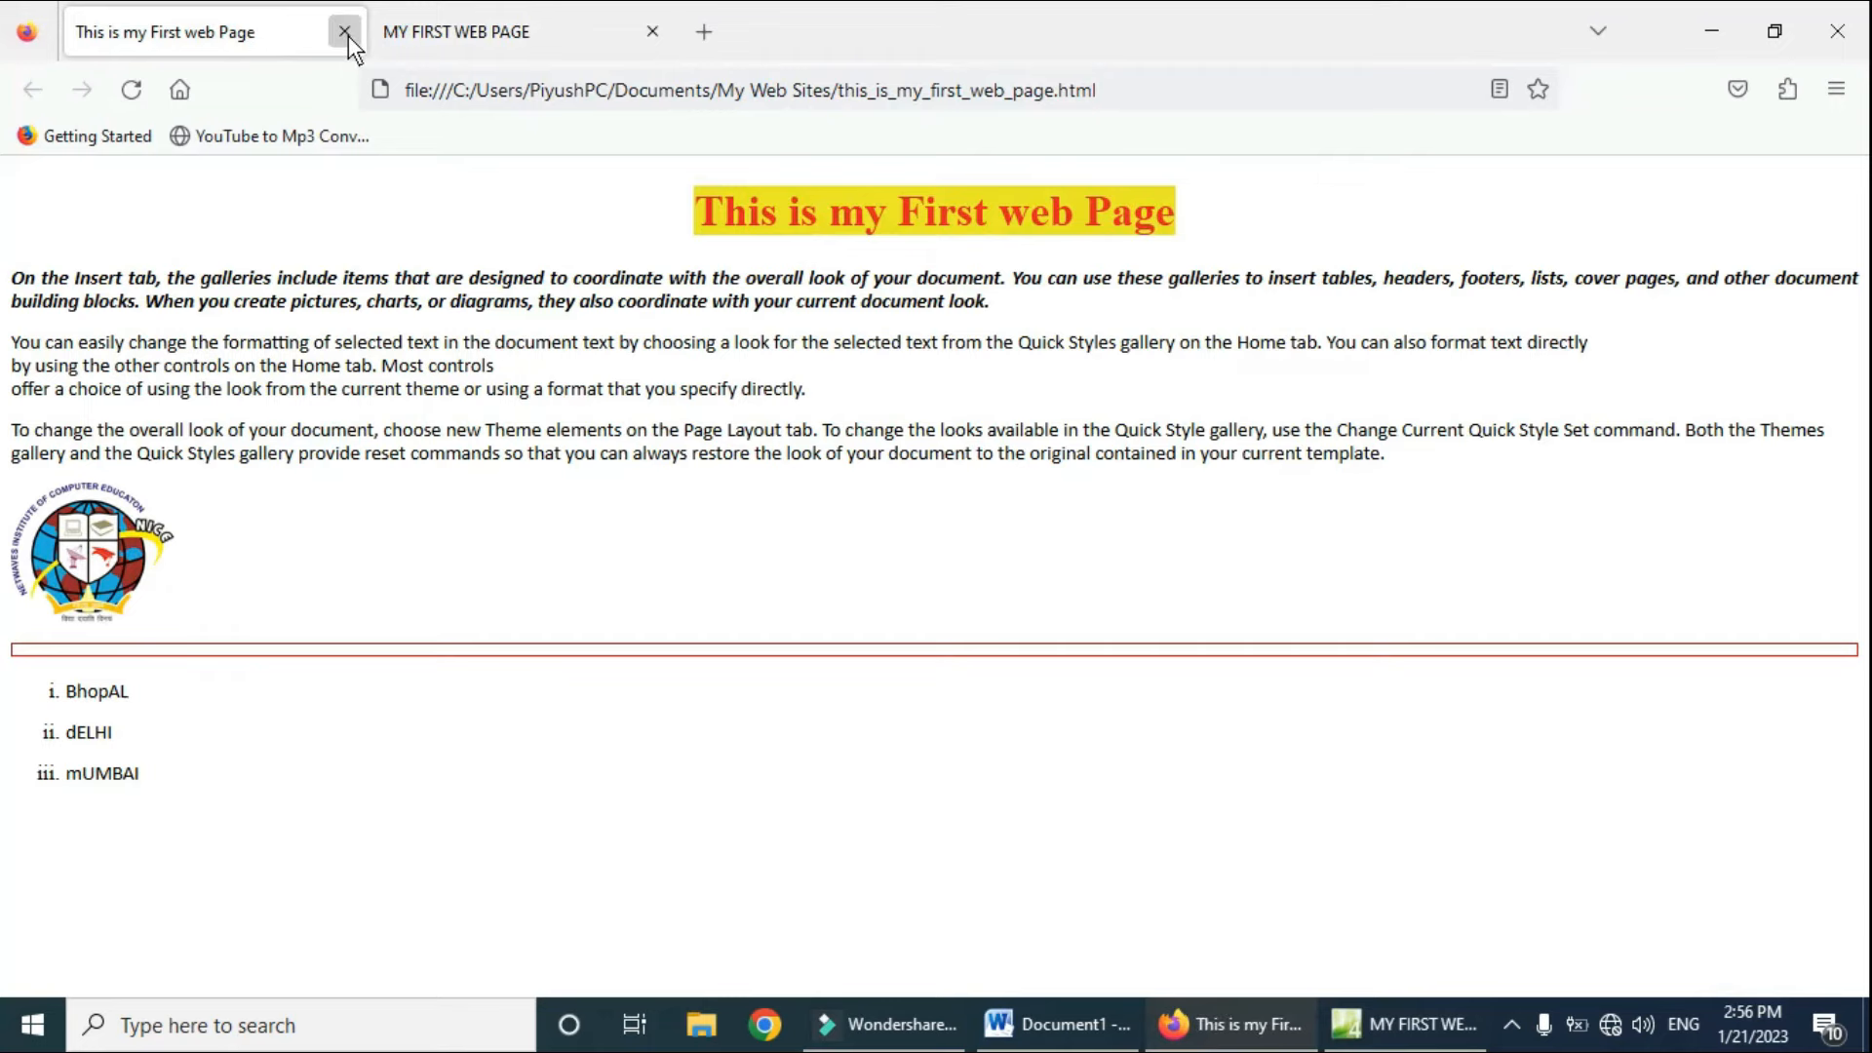
left_click(345, 32)
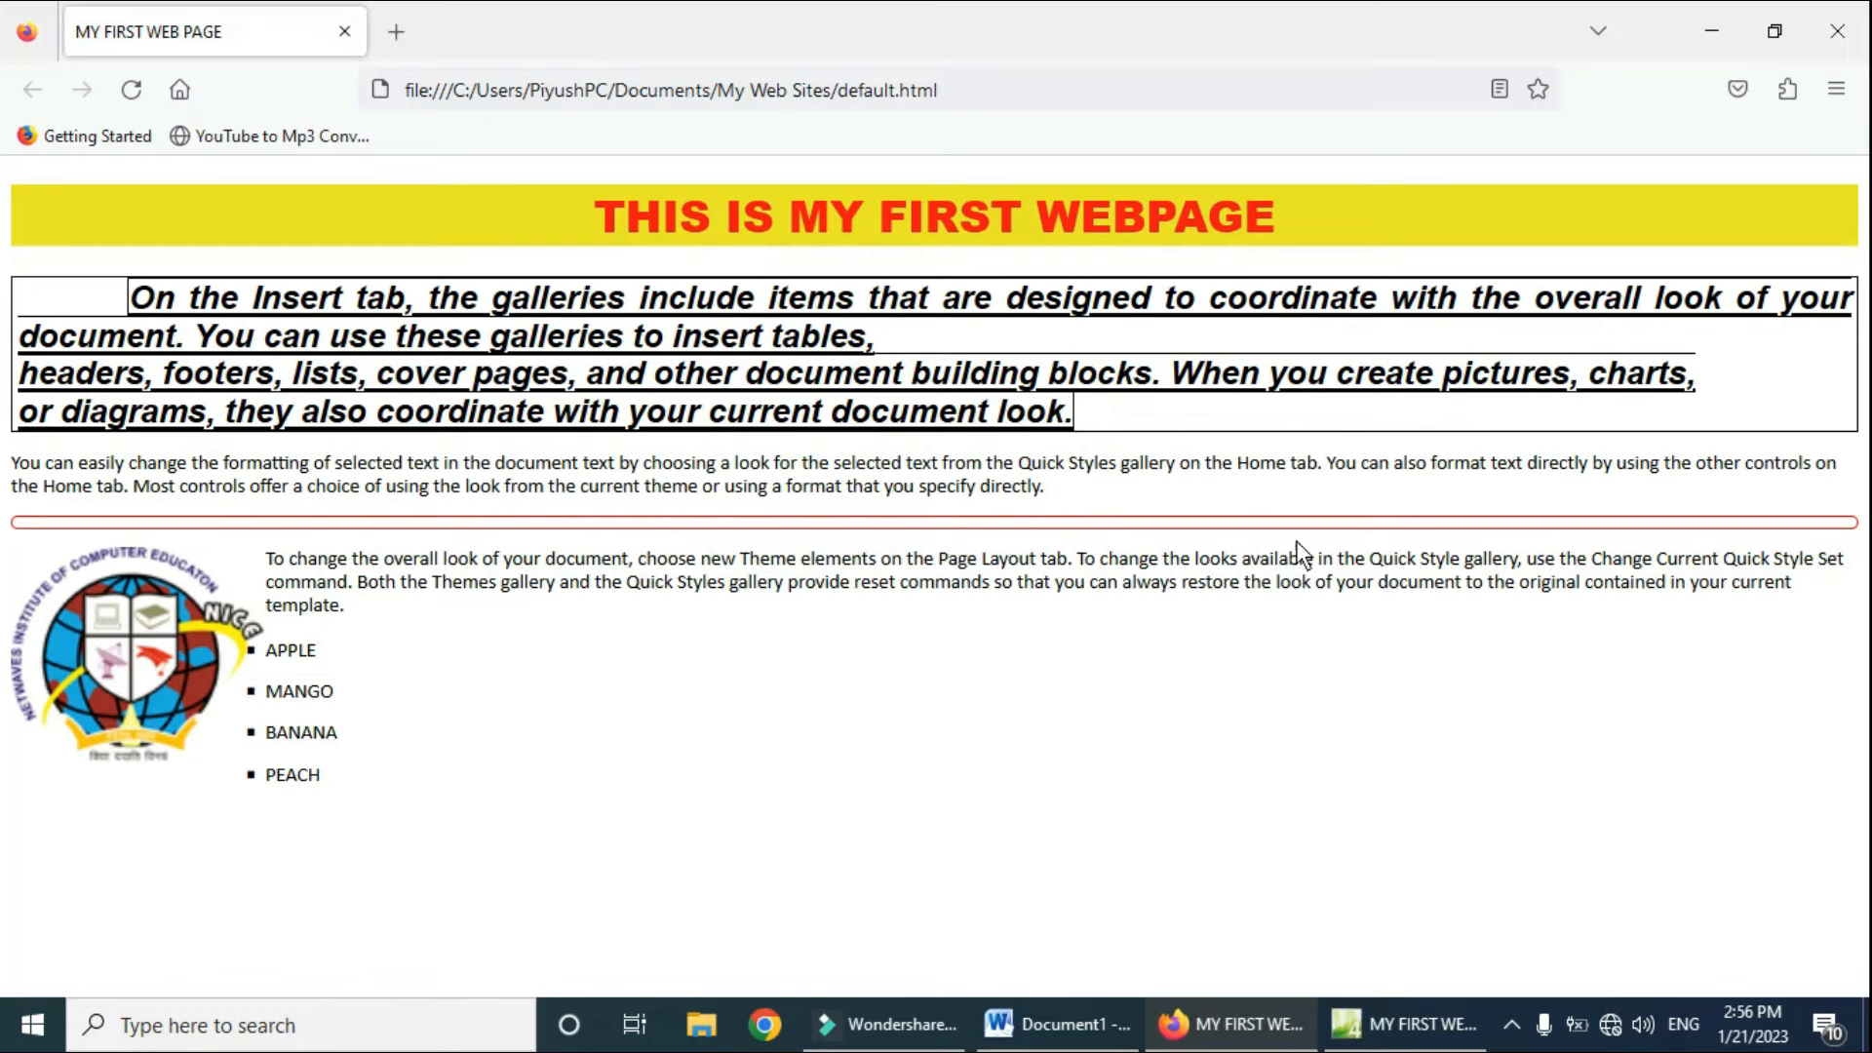
left_click(1416, 1035)
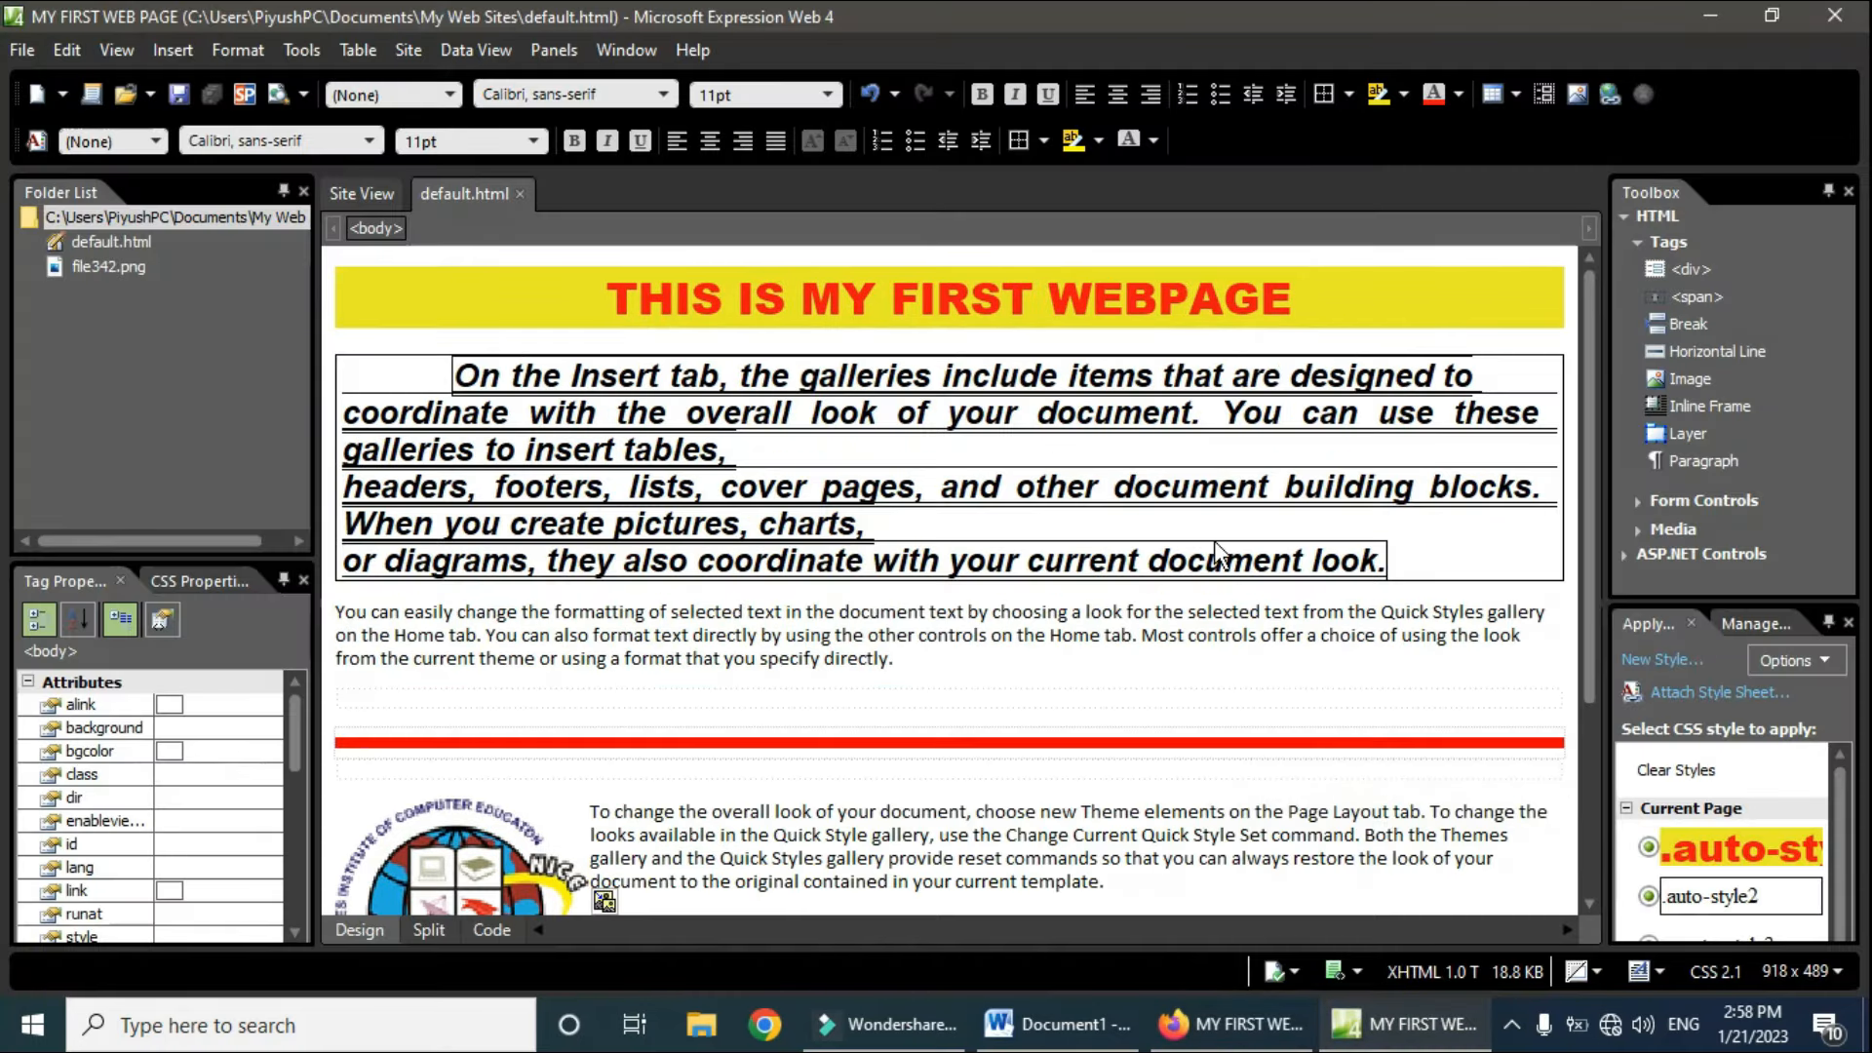